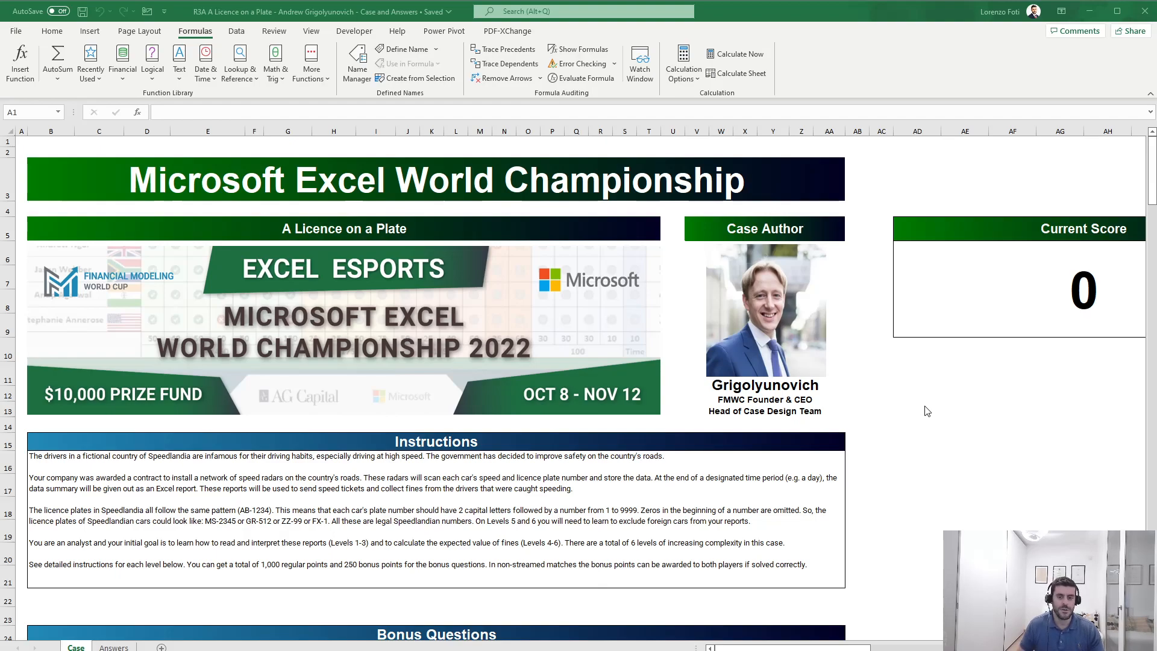
Step: Read through the case instructions, the bonus questions and the Level 1 to Level 3 questions on the Case sheet
left_click(831, 597)
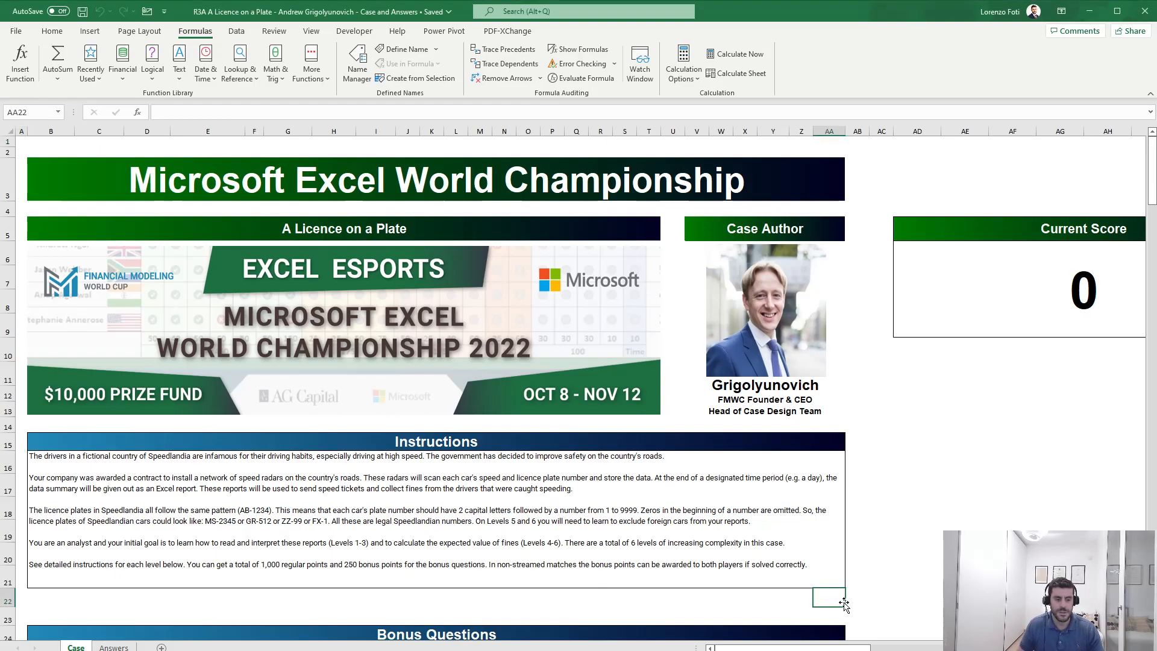
key("Left")
key("Left")
key("Left")
key("Left")
key("Left")
key("Home")
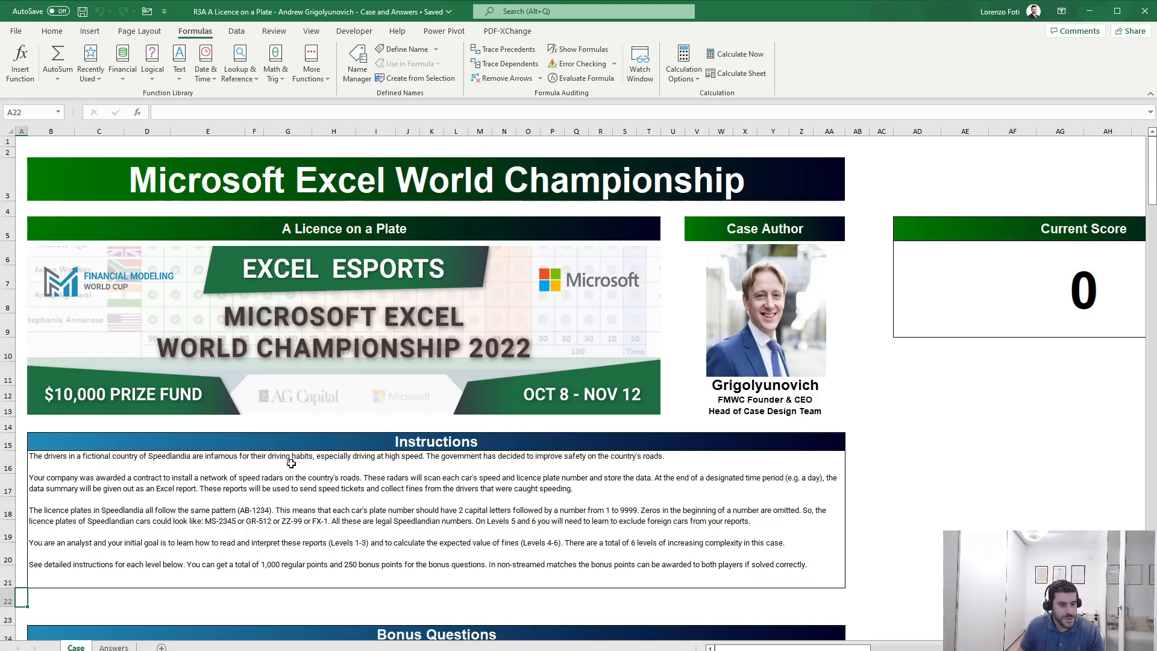
scroll(301, 470, "down", 1)
scroll(296, 471, "down", 2)
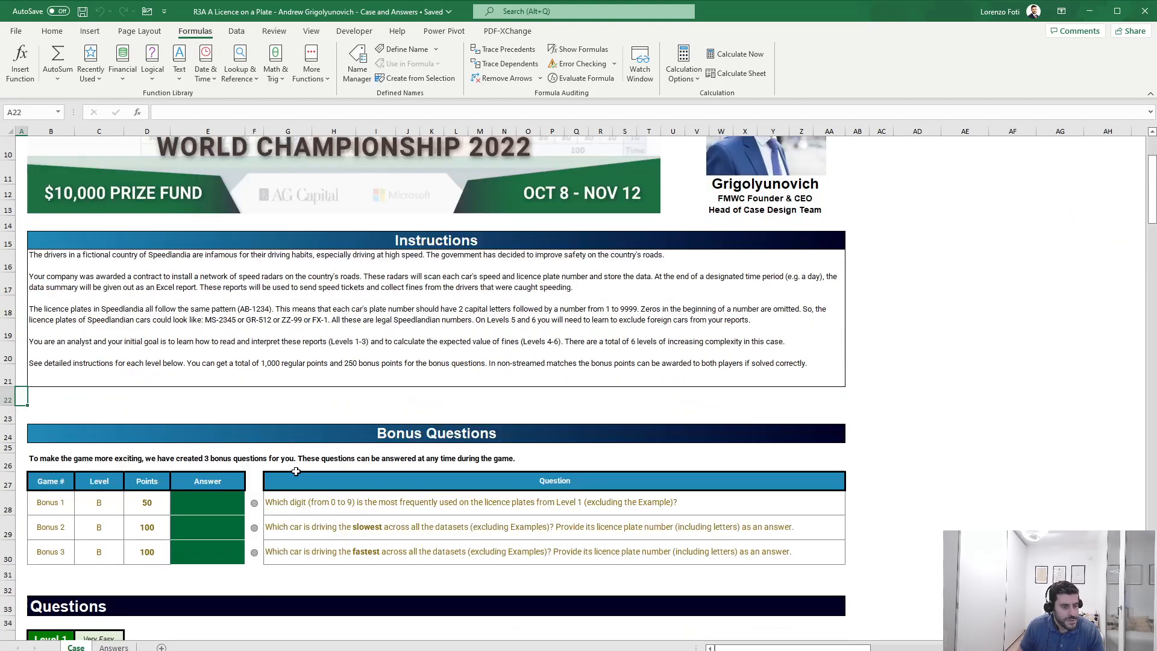
scroll(295, 471, "down", 5)
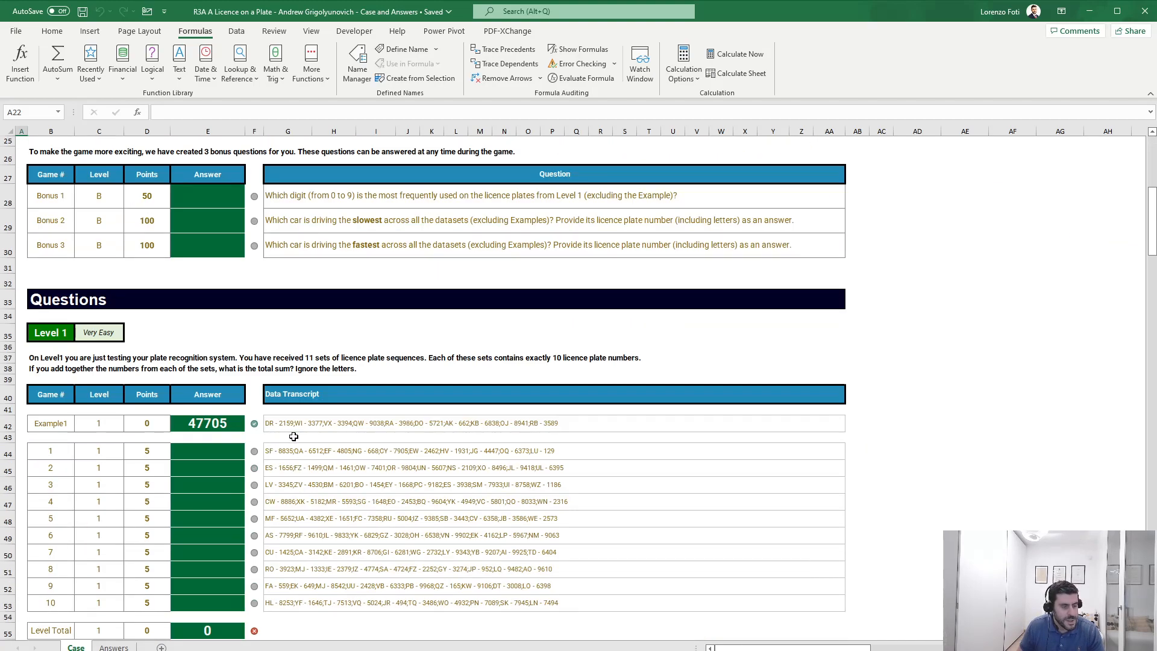
scroll(294, 435, "up", 6)
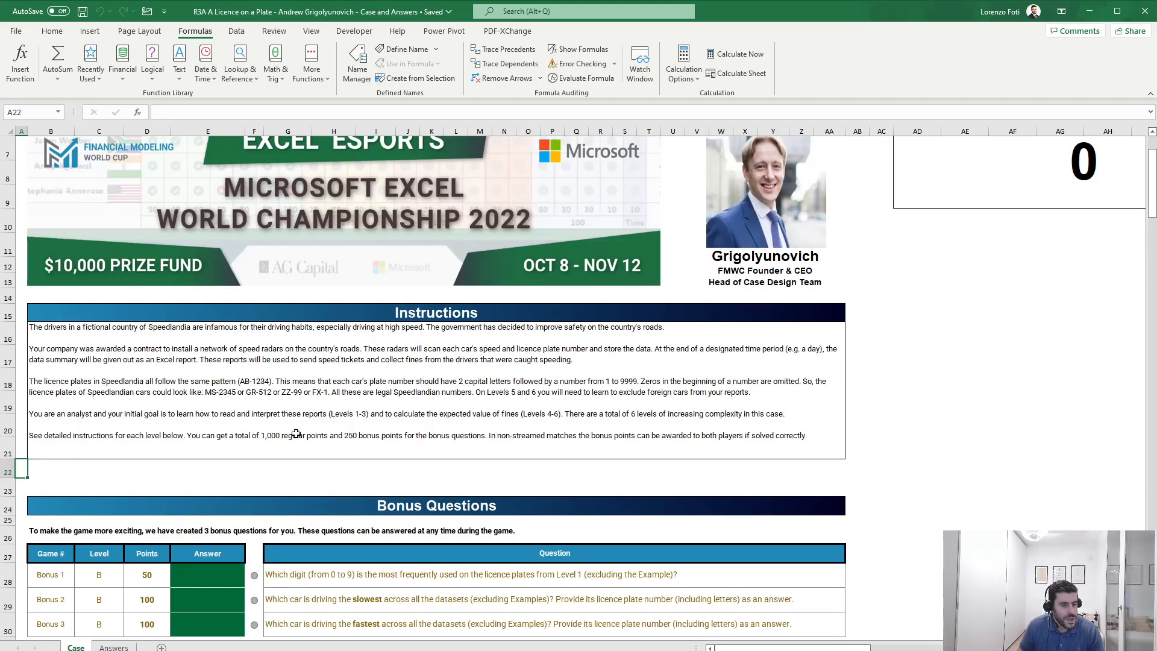
scroll(295, 435, "down", 12)
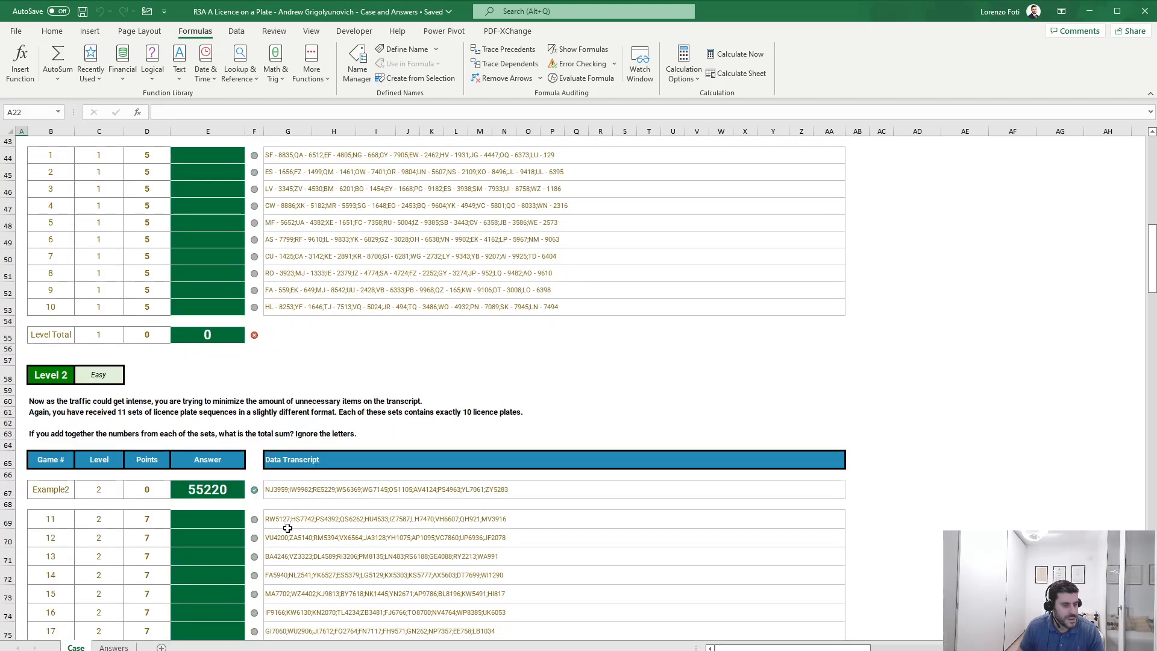
scroll(287, 529, "down", 10)
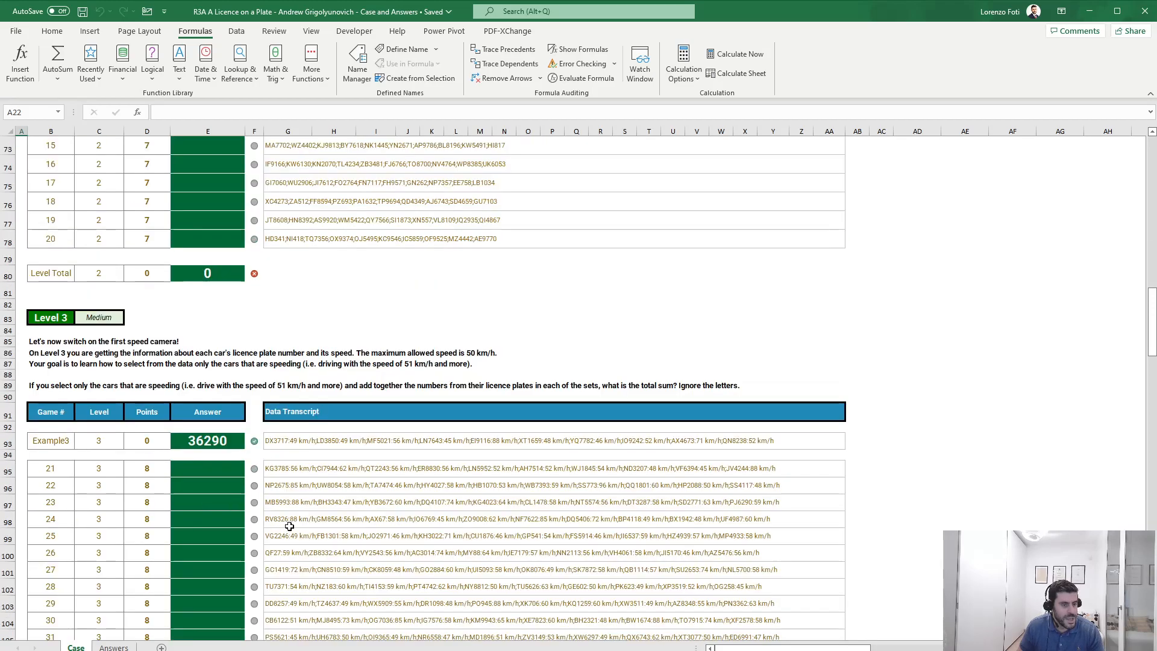
scroll(289, 526, "up", 20)
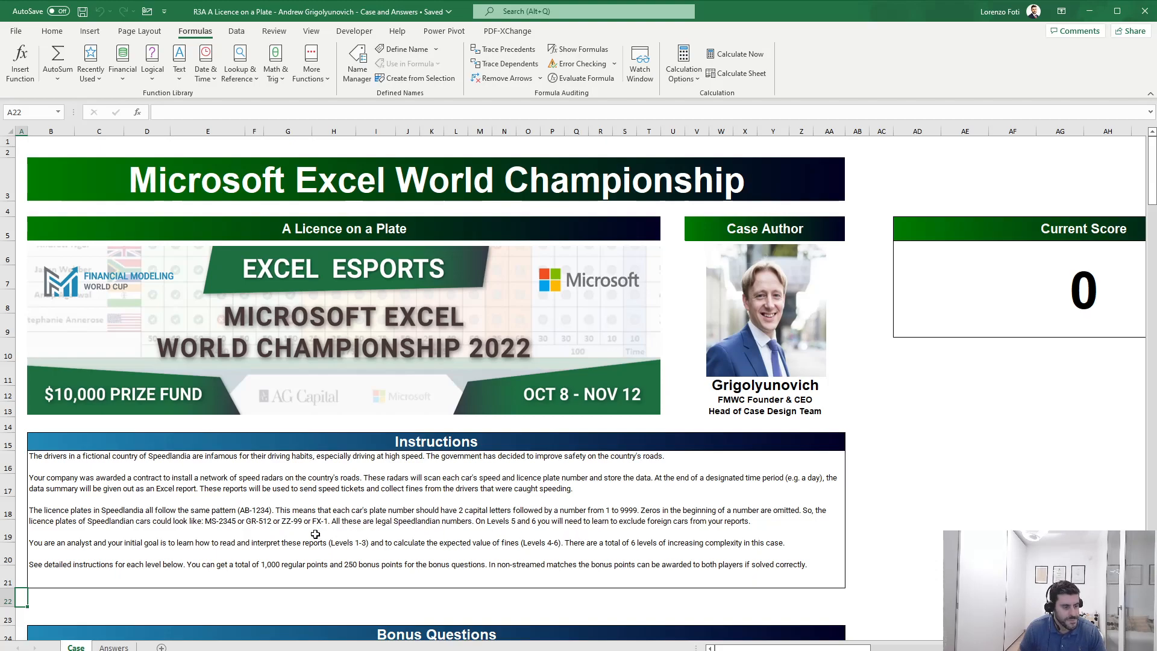
Step: Enter the formula =+SUM(TEXTAFTER(TEXTSPLIT(G44;";");"- ")) in answer cell E44 for Level 1 game 1
scroll(475, 527, "down", 4)
scroll(474, 527, "down", 4)
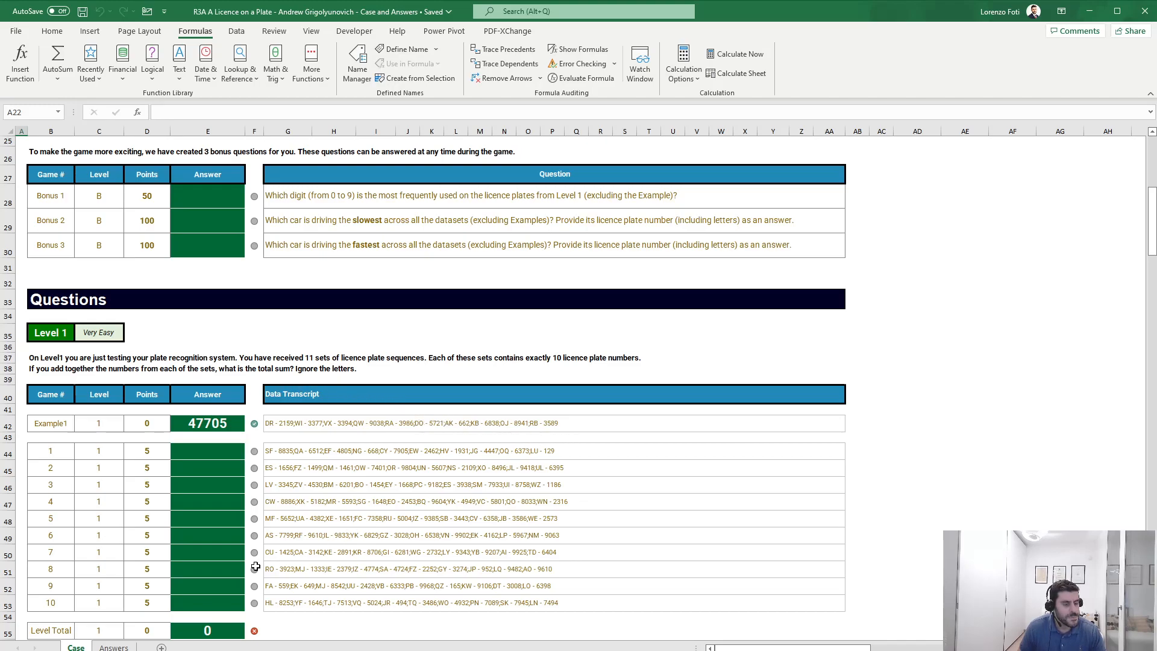
left_click(217, 452)
type("+")
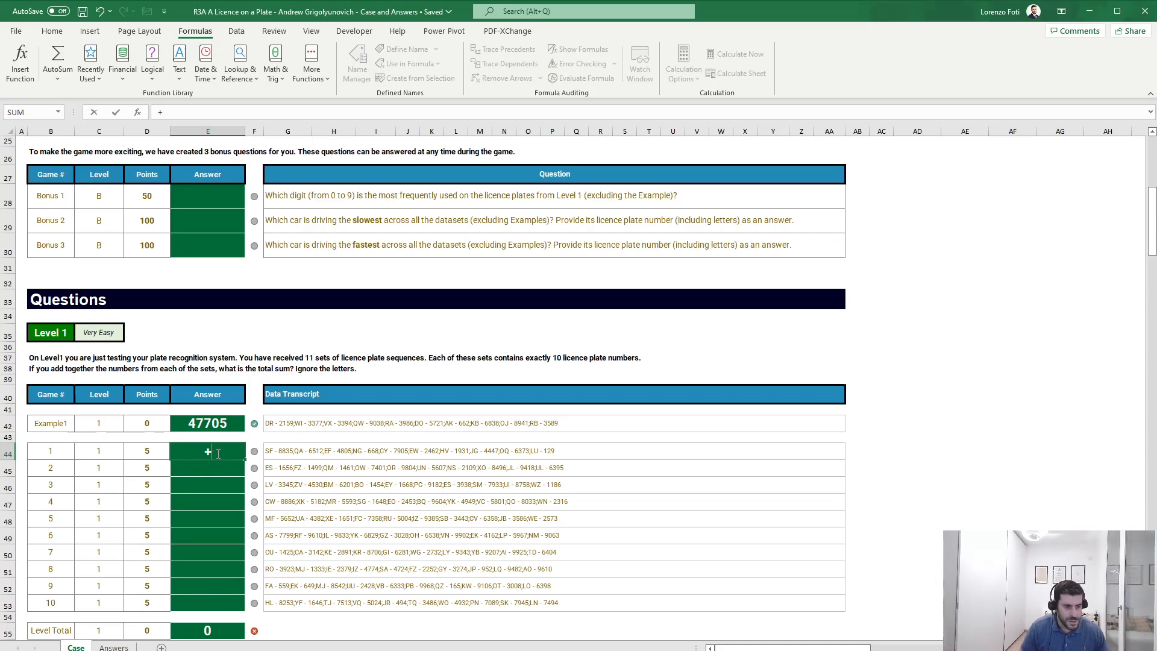
type("sum(")
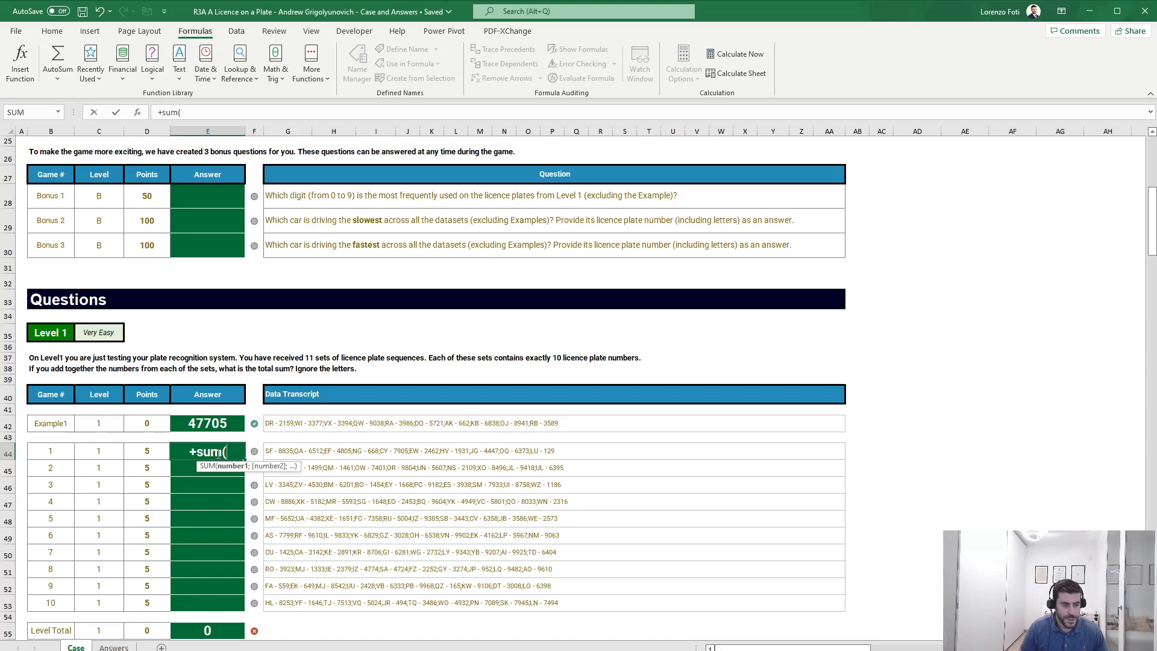
type("textaf")
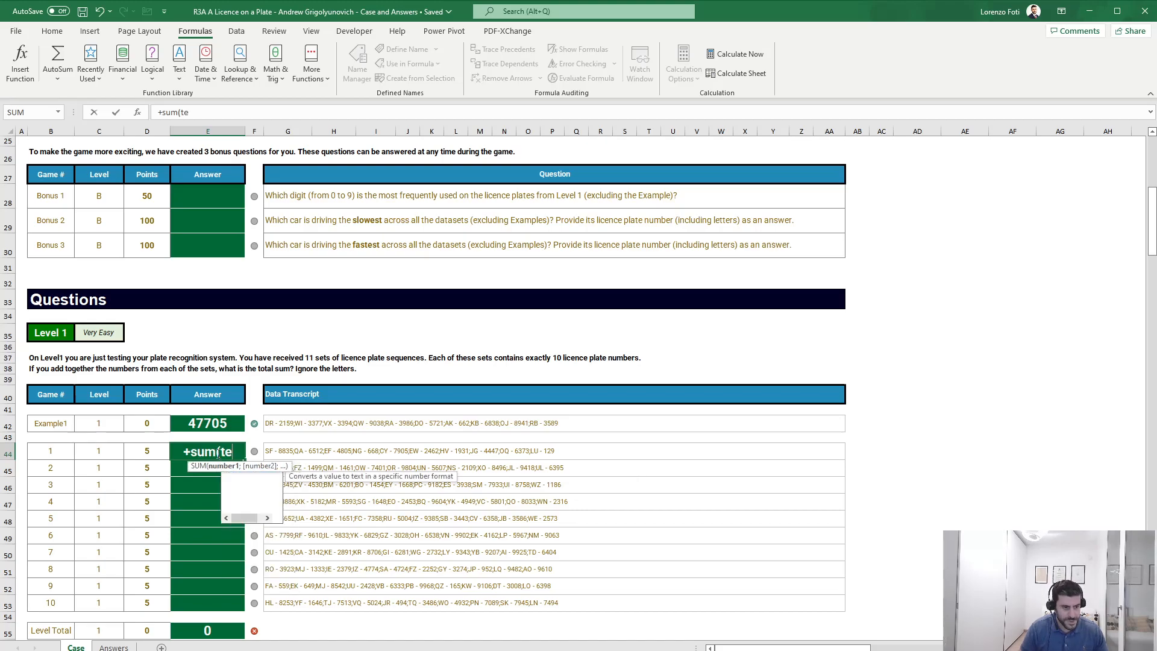
key("Tab")
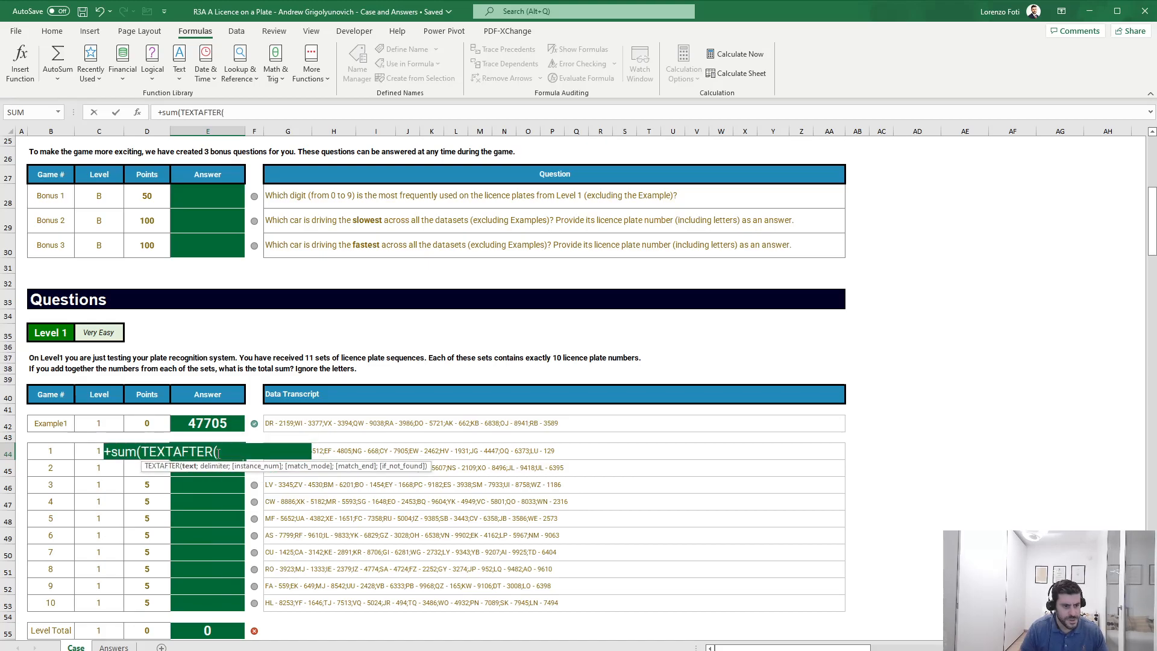
type("texts")
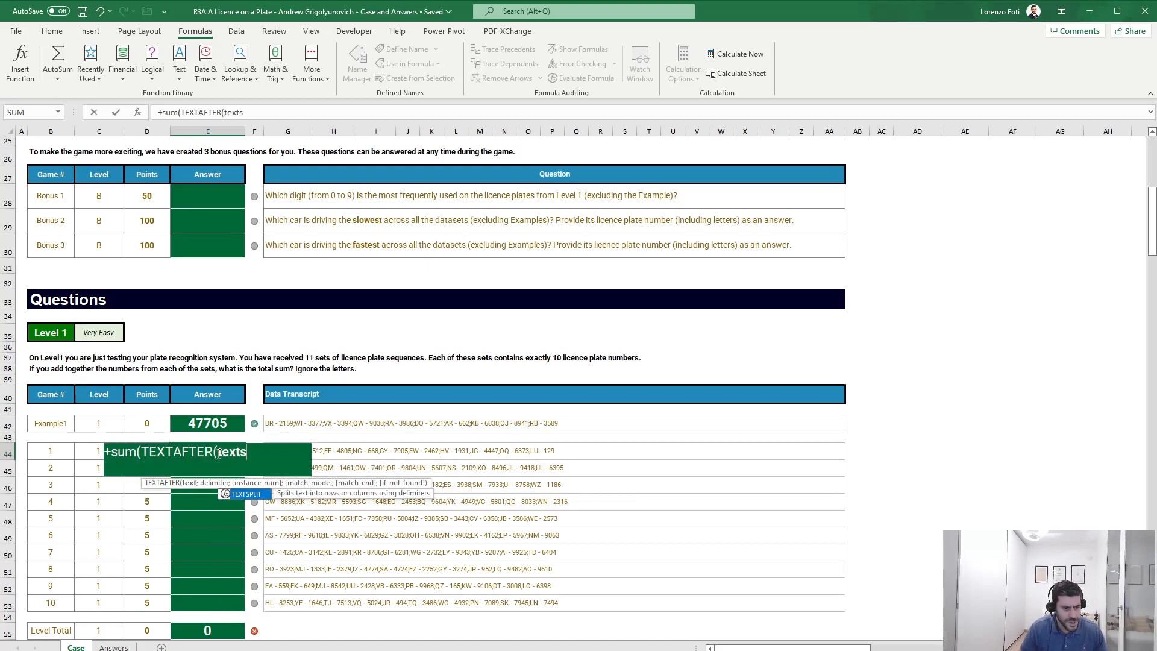
key("Tab")
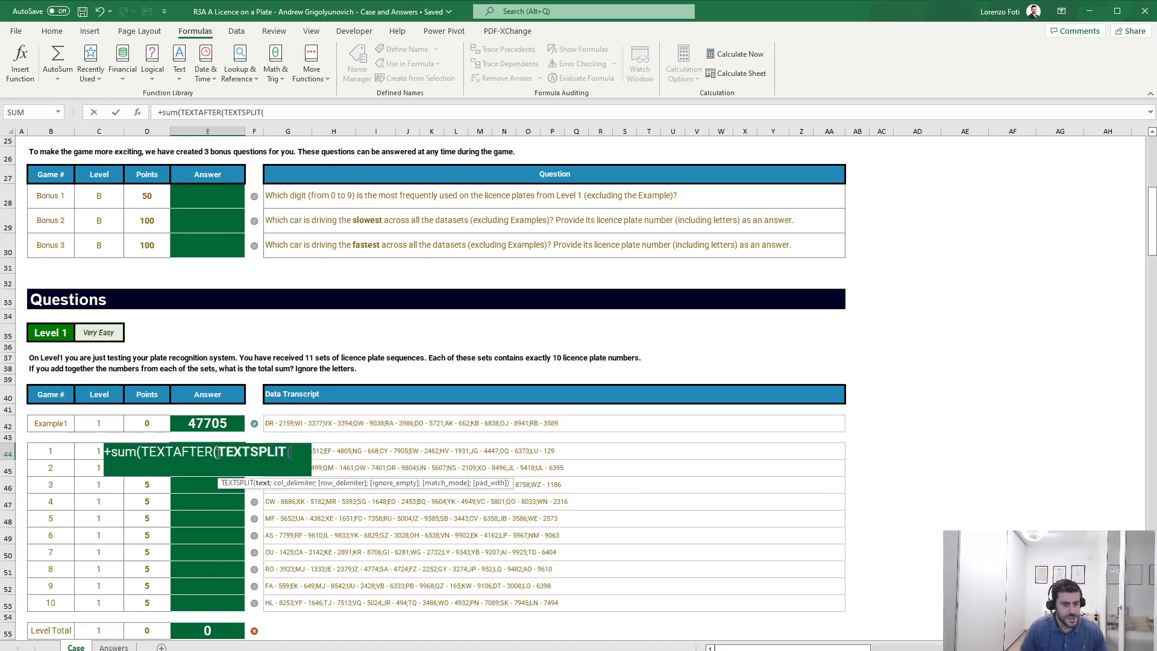
key("Right")
key("Right")
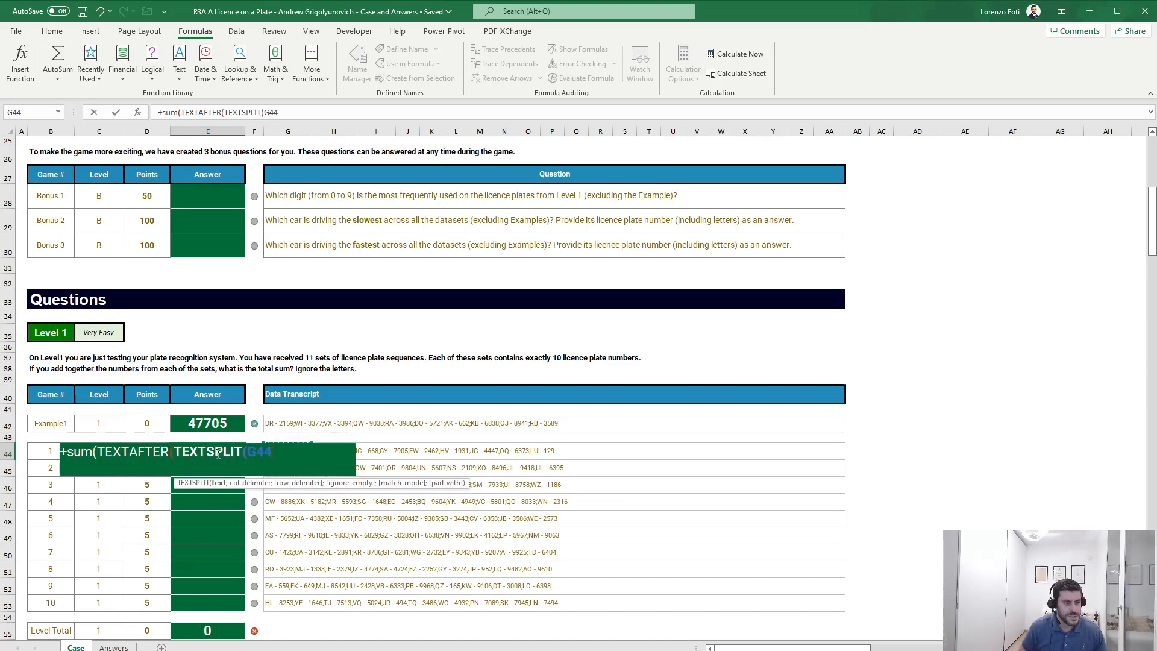
type(";")
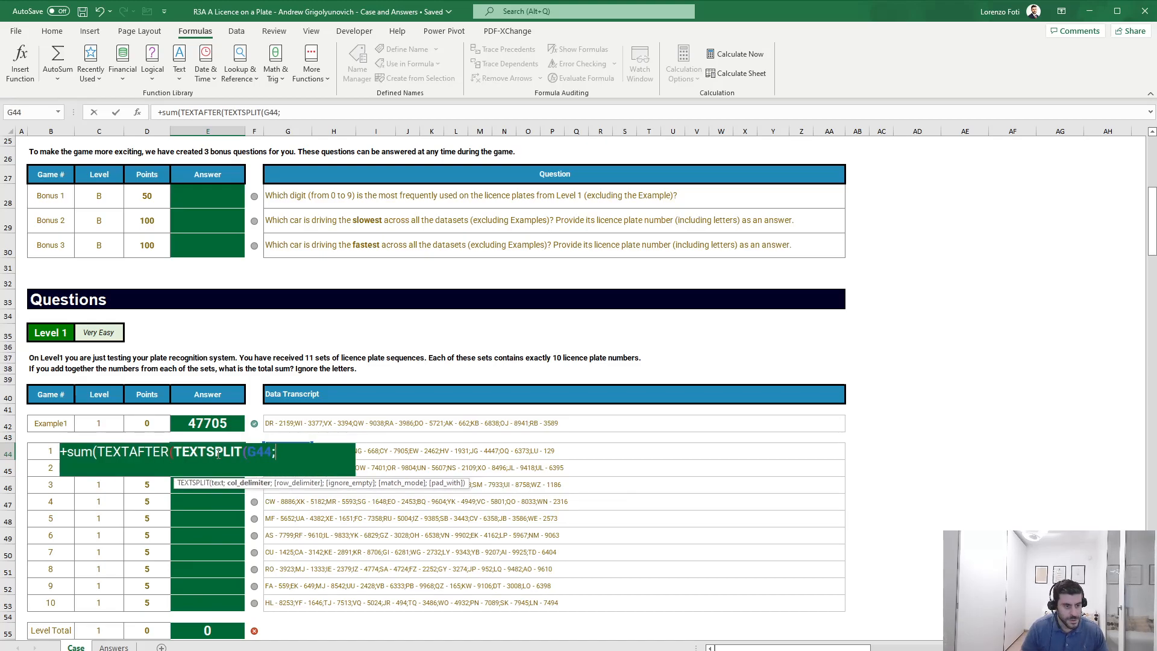
type("\";\");")
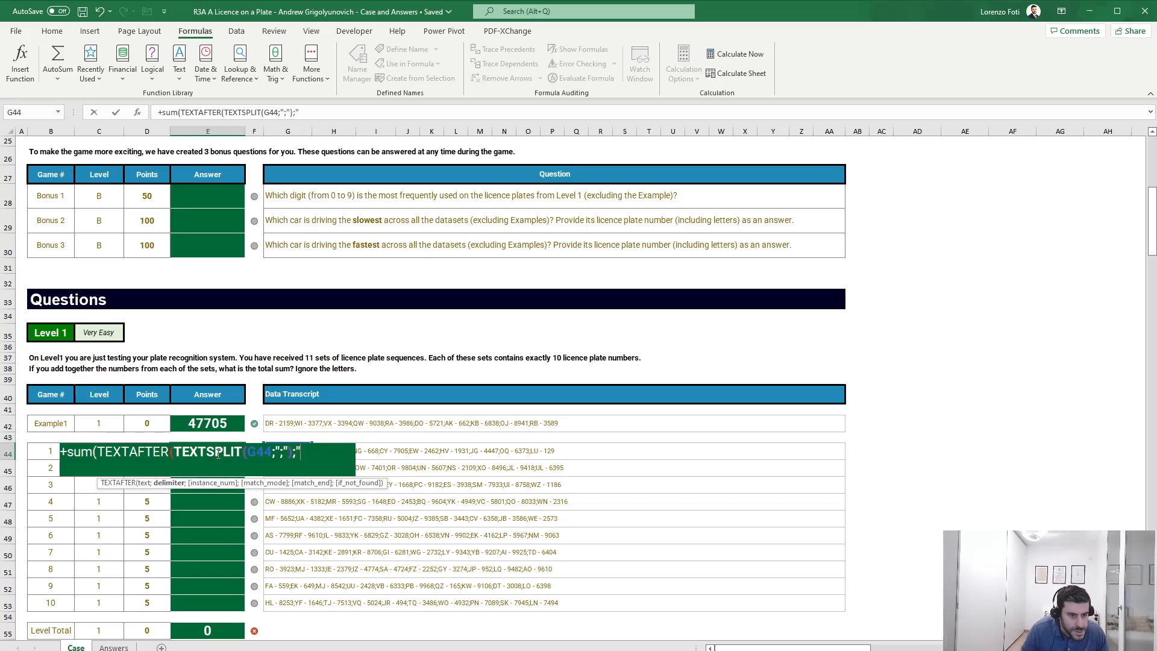
type("\"- \"))")
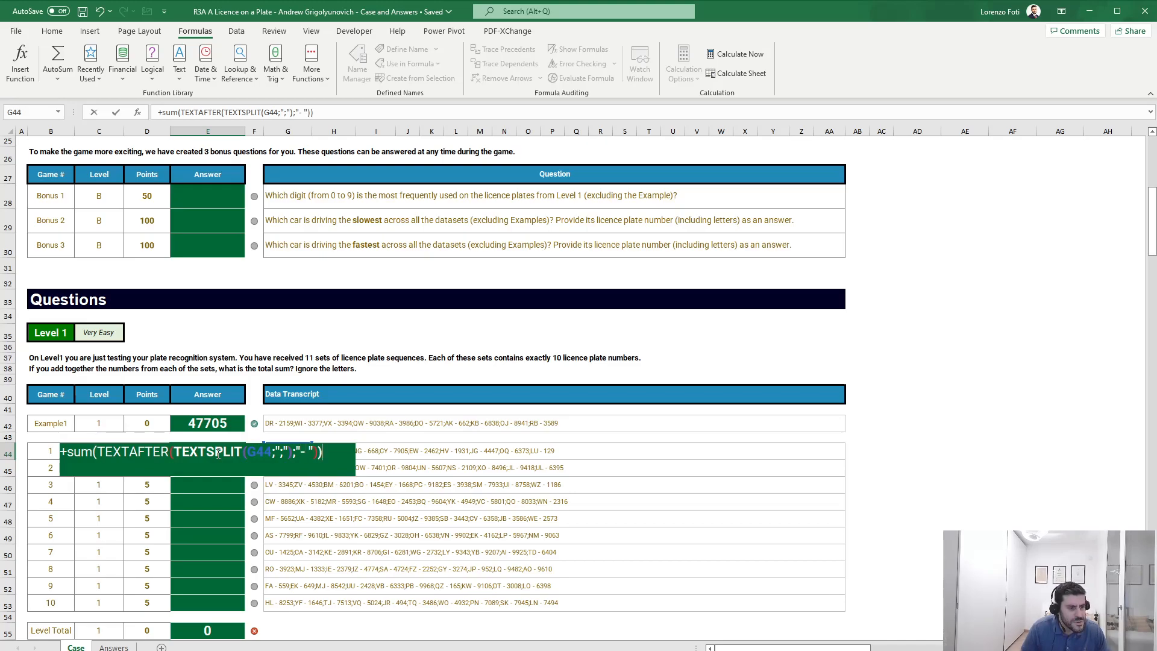
key("ctrl+Return")
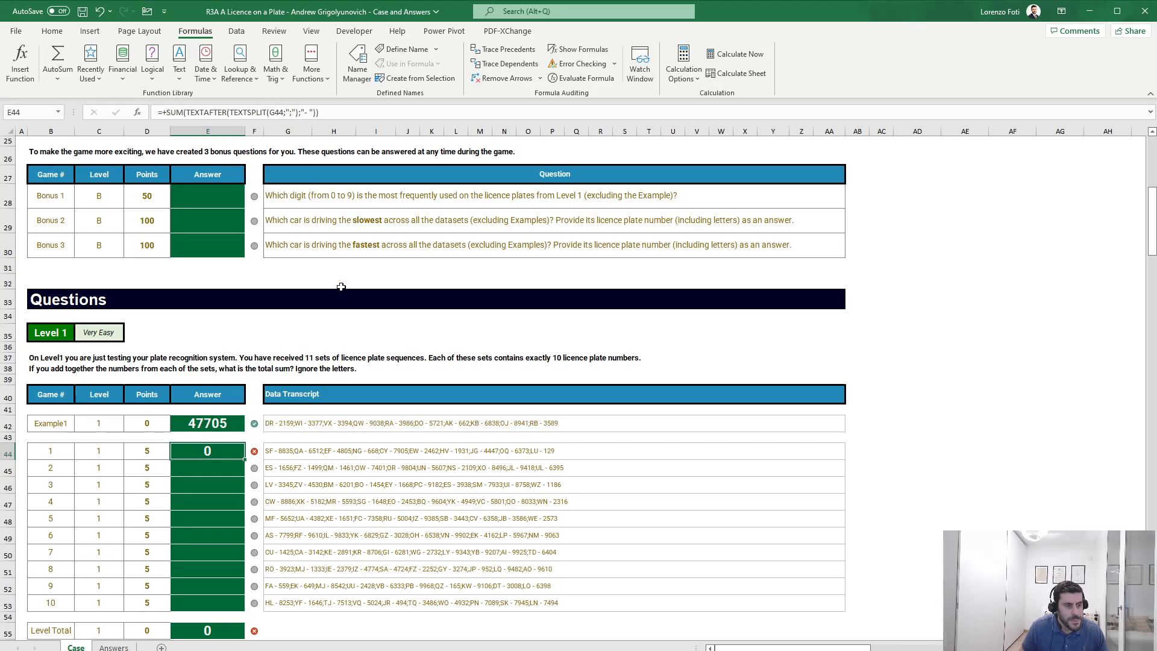
Step: Make the semicolon the row delimiter in E44's TEXTSPLIT, so its arguments read G44;;";"
left_click(287, 111)
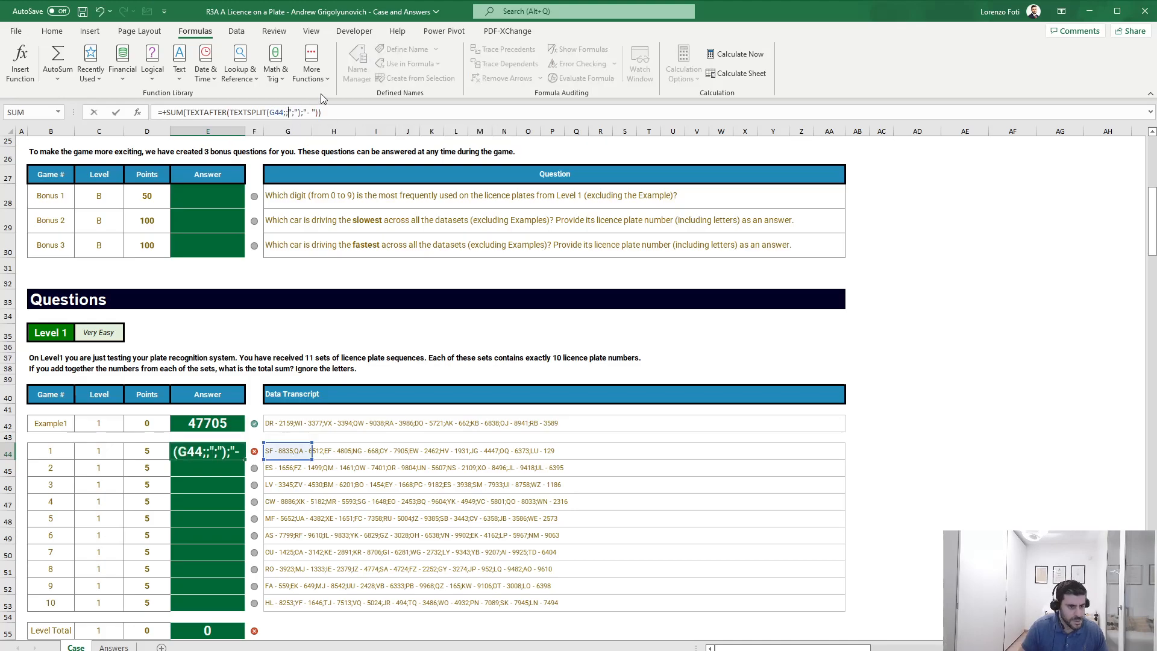
key("Return")
key("Up")
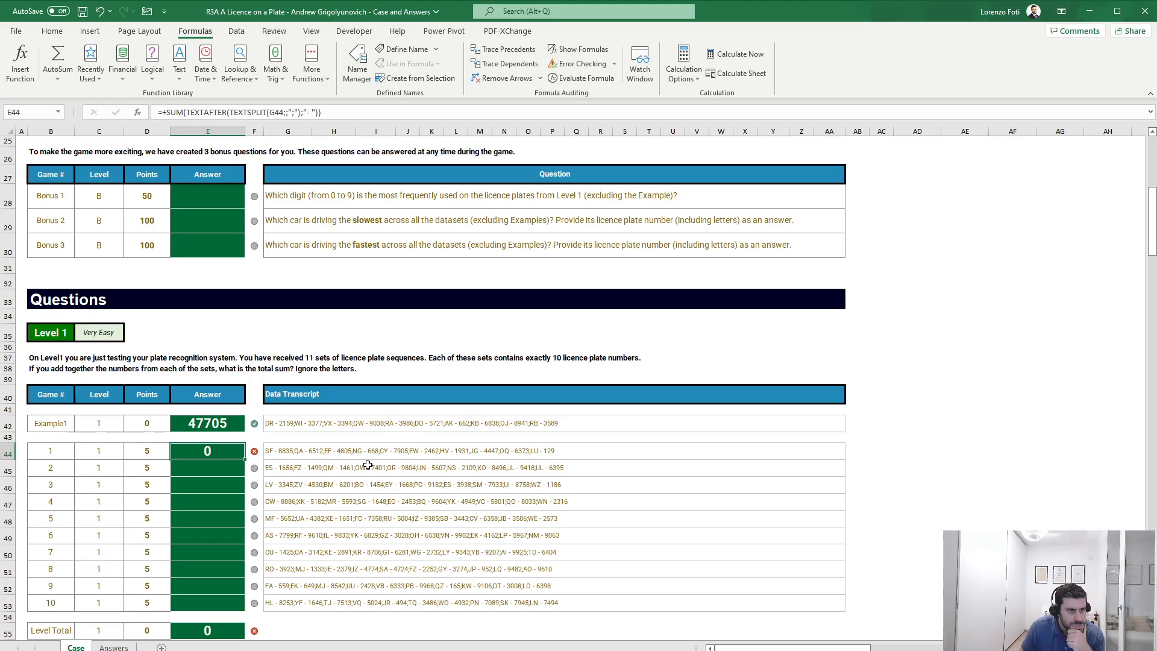
Step: Evaluate the E44 formula step by step to examine the results of TEXTSPLIT and TEXTAFTER
left_click(582, 78)
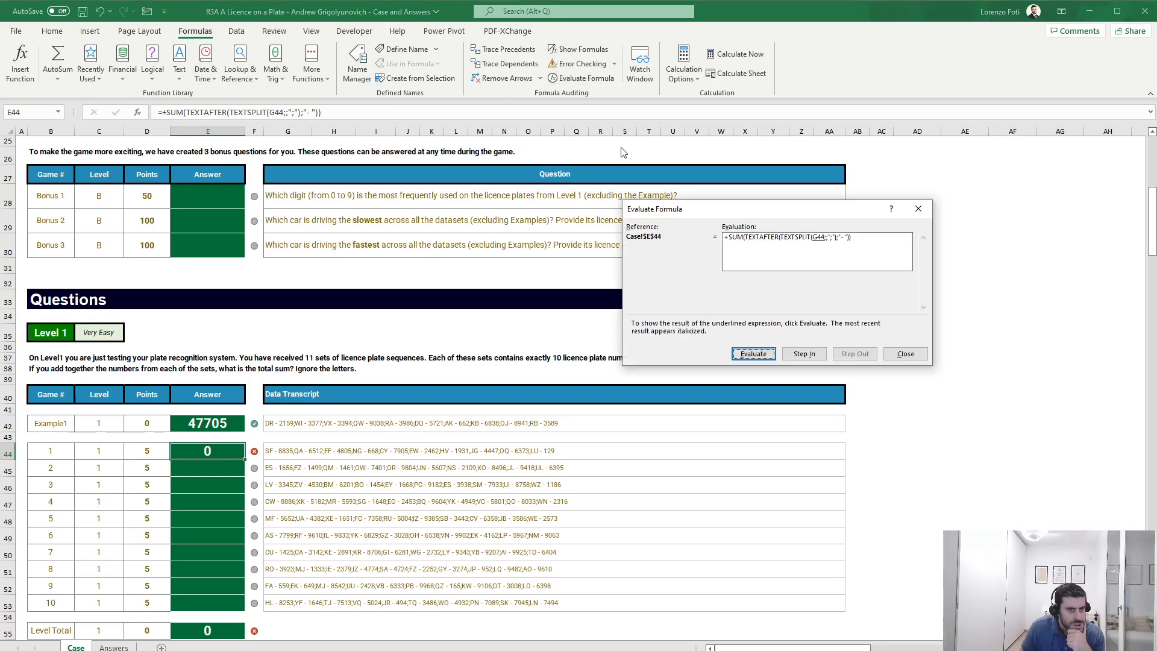
left_click(753, 354)
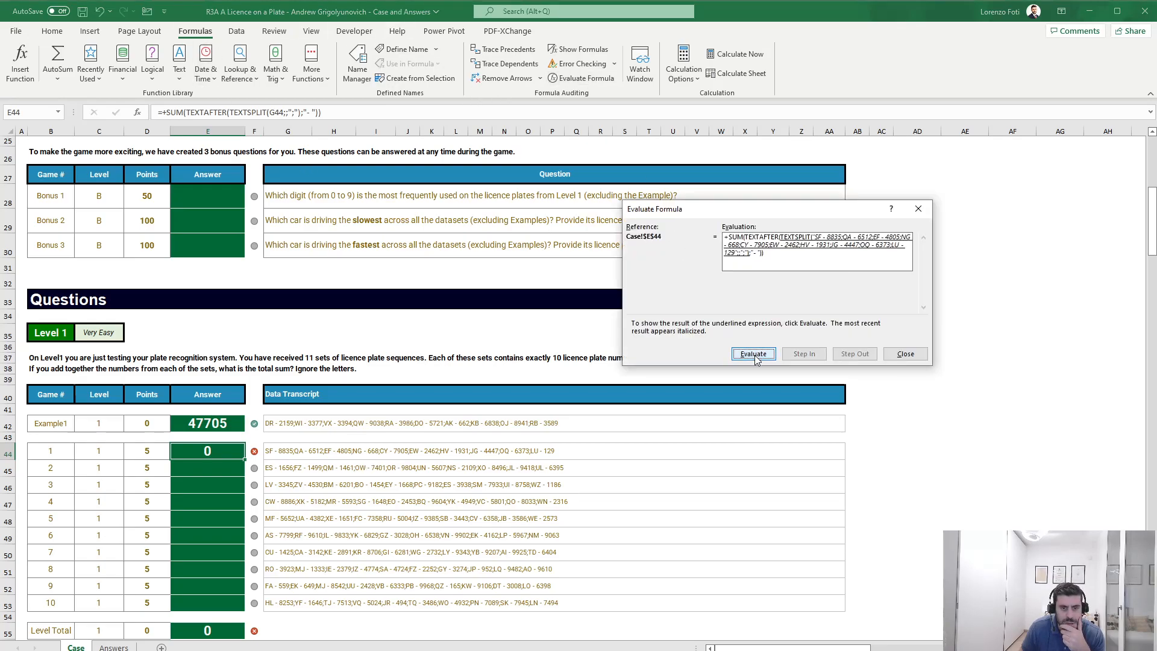
left_click(753, 355)
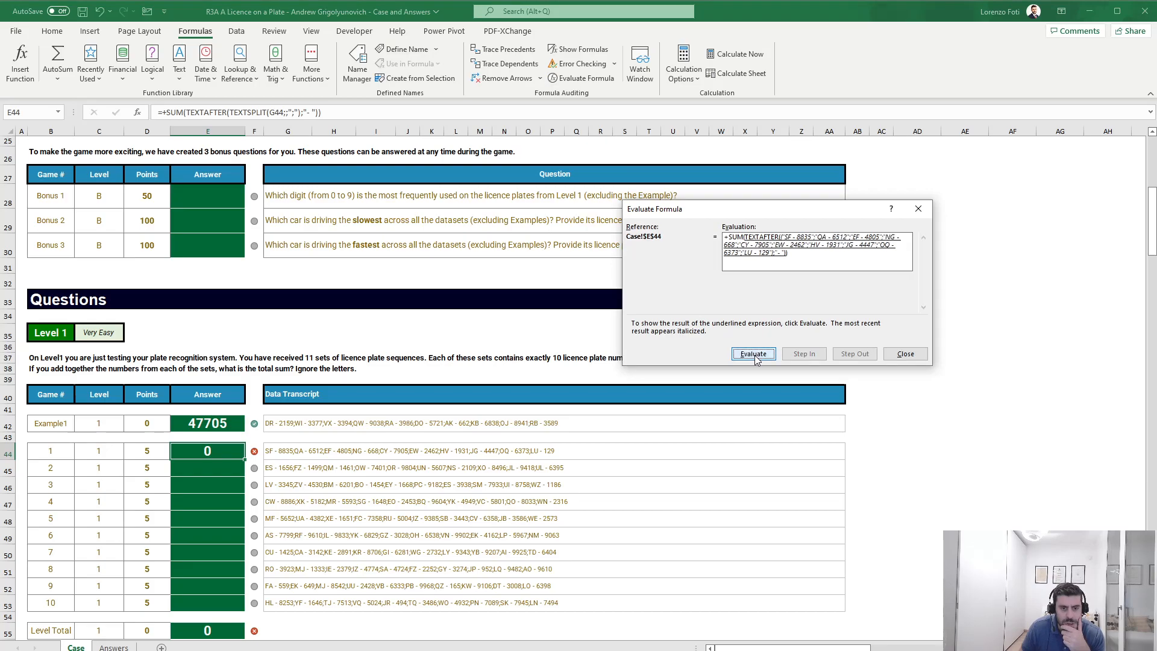
left_click(753, 354)
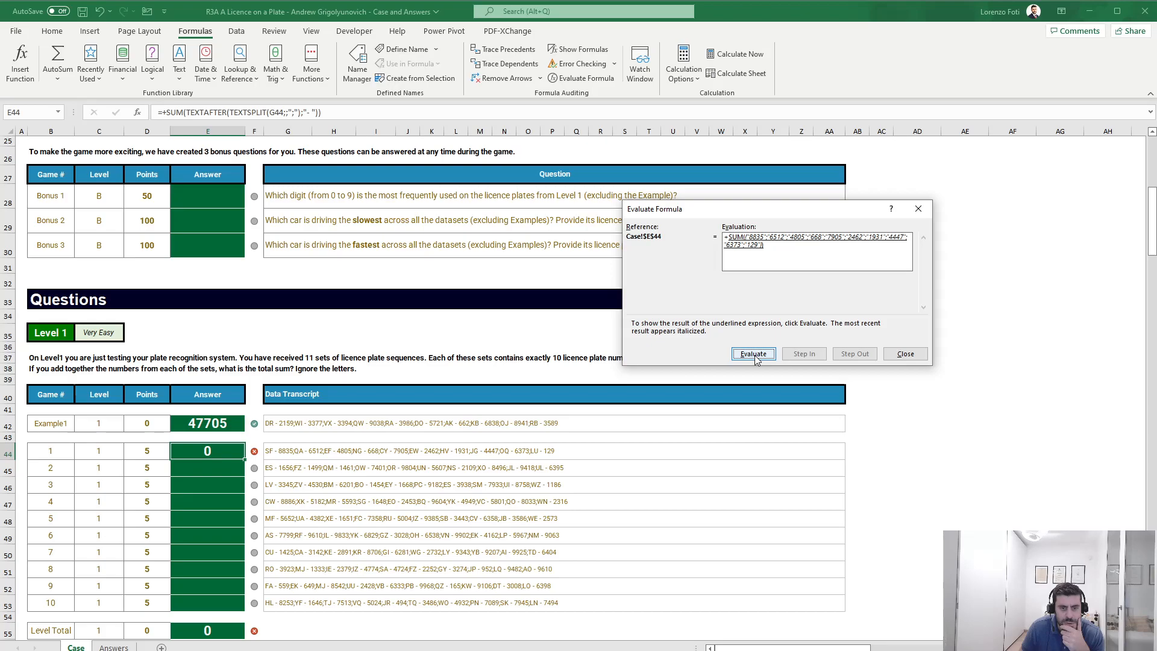
left_click(906, 354)
Step: Add a double minus (--) before TEXTAFTER in the E44 formula to convert the extracted texts to numbers
left_click(208, 112)
key("Return")
key("Up")
Step: Copy the E44 formula down to the remaining Level 1 answer cells through E53
key("ctrl+c")
key("shift+Down")
key("shift+Down")
key("shift+Down")
key("shift+Down")
key("shift+Down")
key("shift+Down")
key("shift+Down")
key("shift+Down")
key("shift+Down")
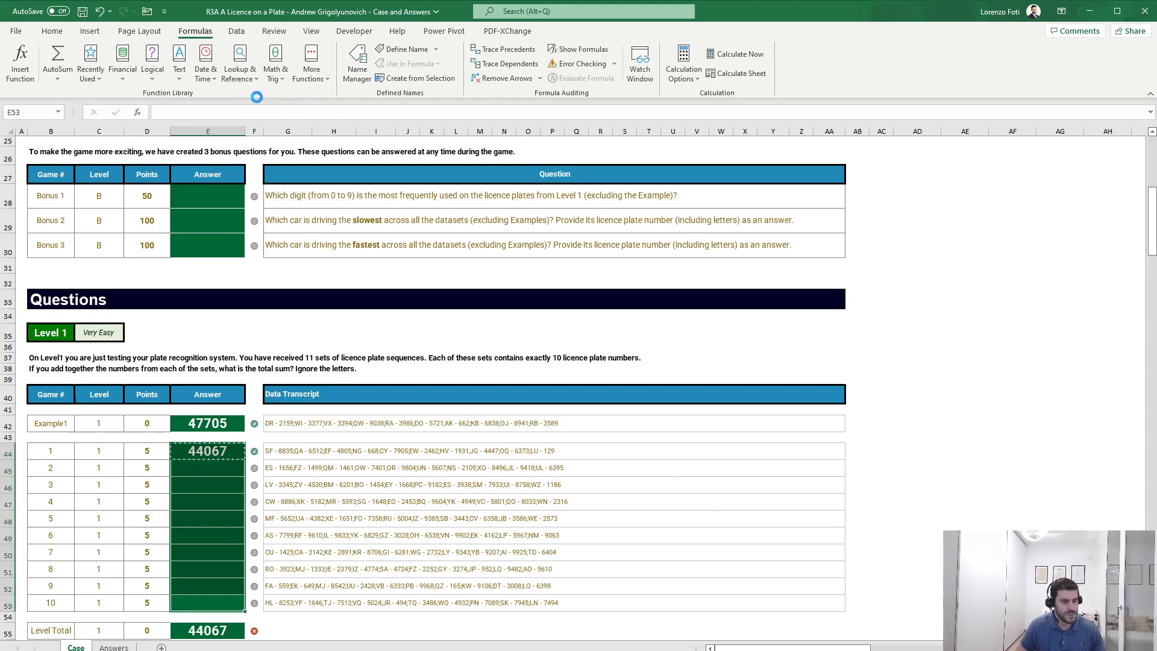
key("ctrl+v")
left_click(208, 586)
Step: Add a new worksheet after the Case sheet and name it slv
scroll(186, 454, "down", 5)
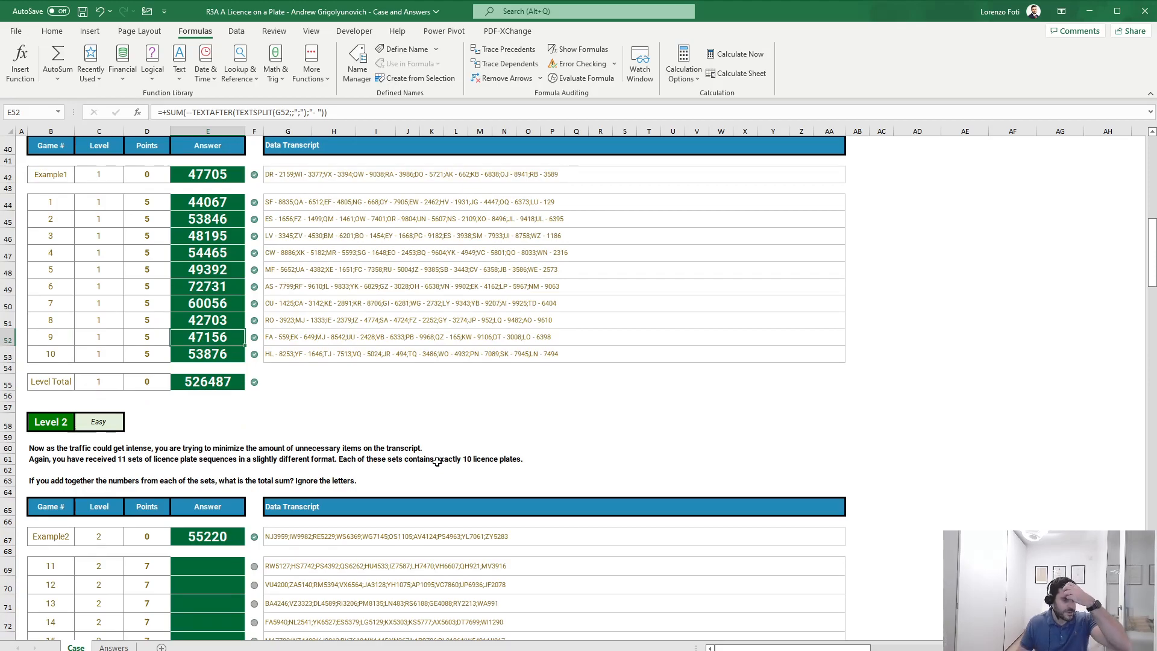
left_click(161, 647)
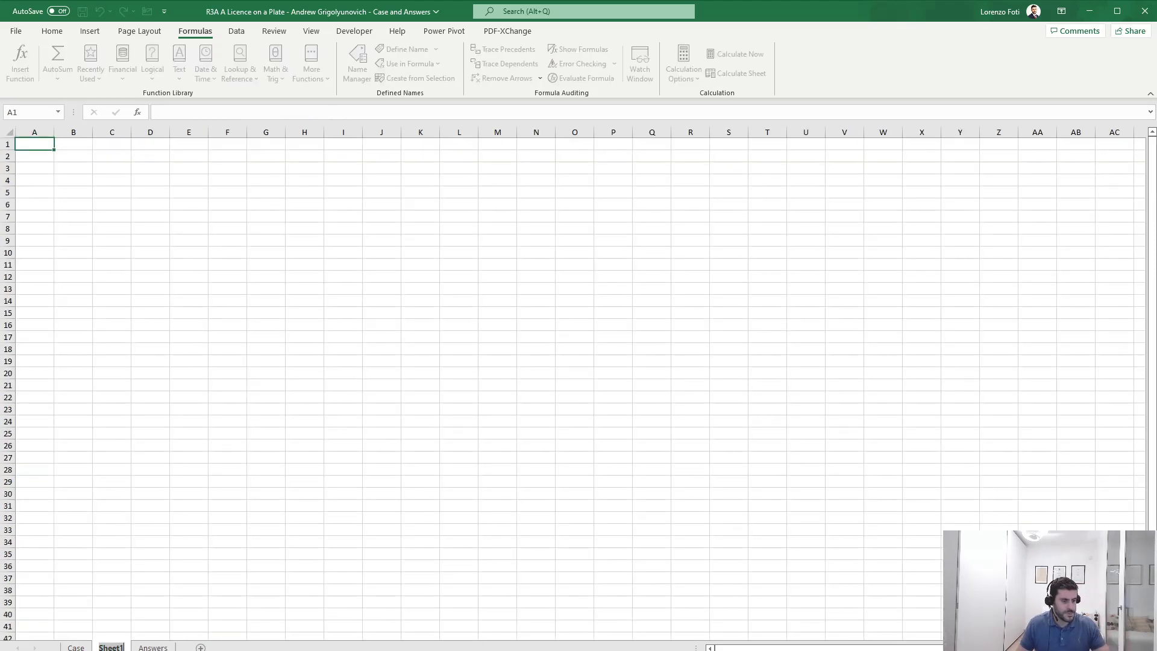
key("alt+h")
type("orsl")
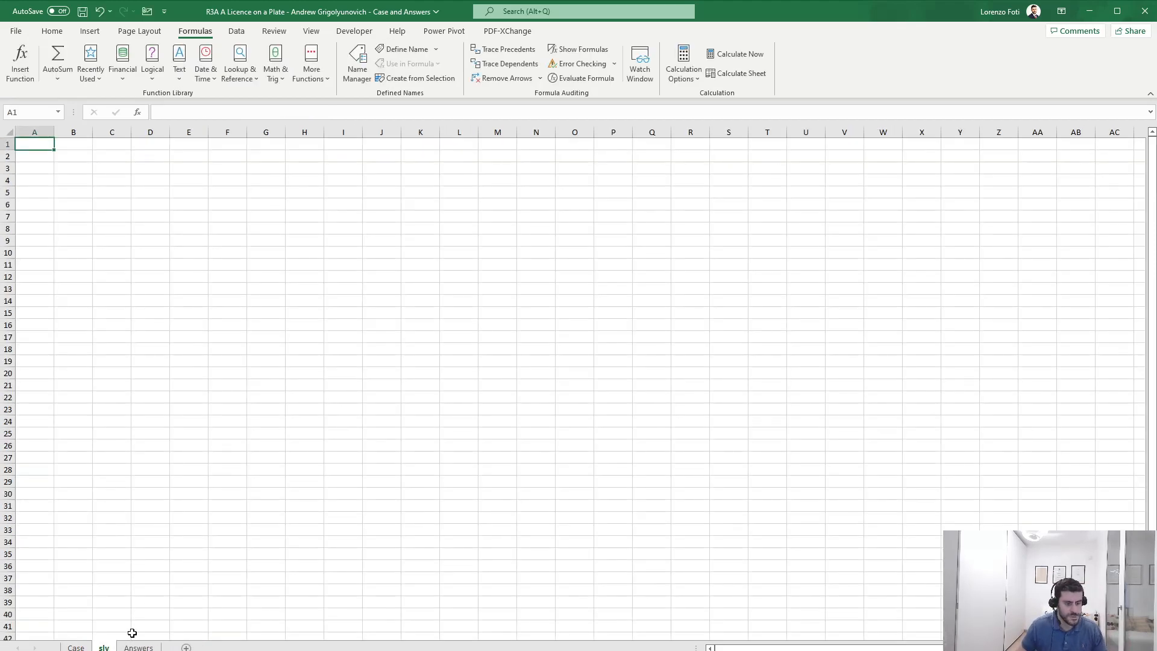
Step: Enter Example1 in cell F4 of the slv sheet
left_click(221, 182)
type("Ecxample1")
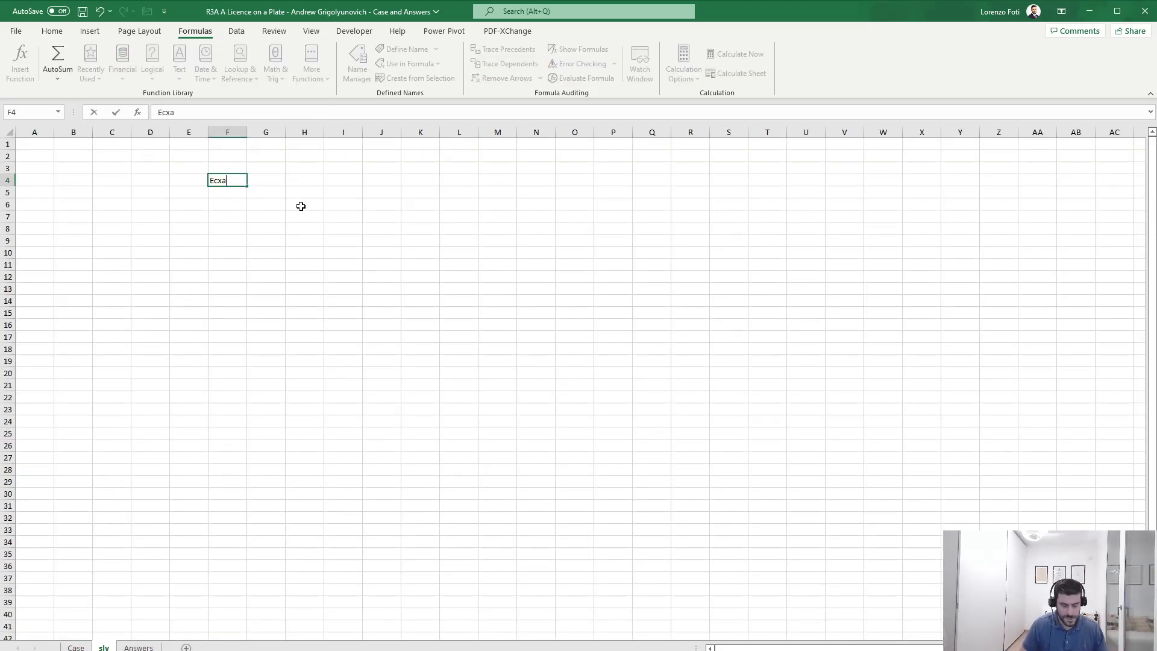
key("Return")
key("Up")
type("Example1")
key("Return")
Step: Start an XLOOKUP formula in cell F8 of the slv sheet with F4 as the lookup value
key("Down")
key("Down")
key("Down")
type("+")
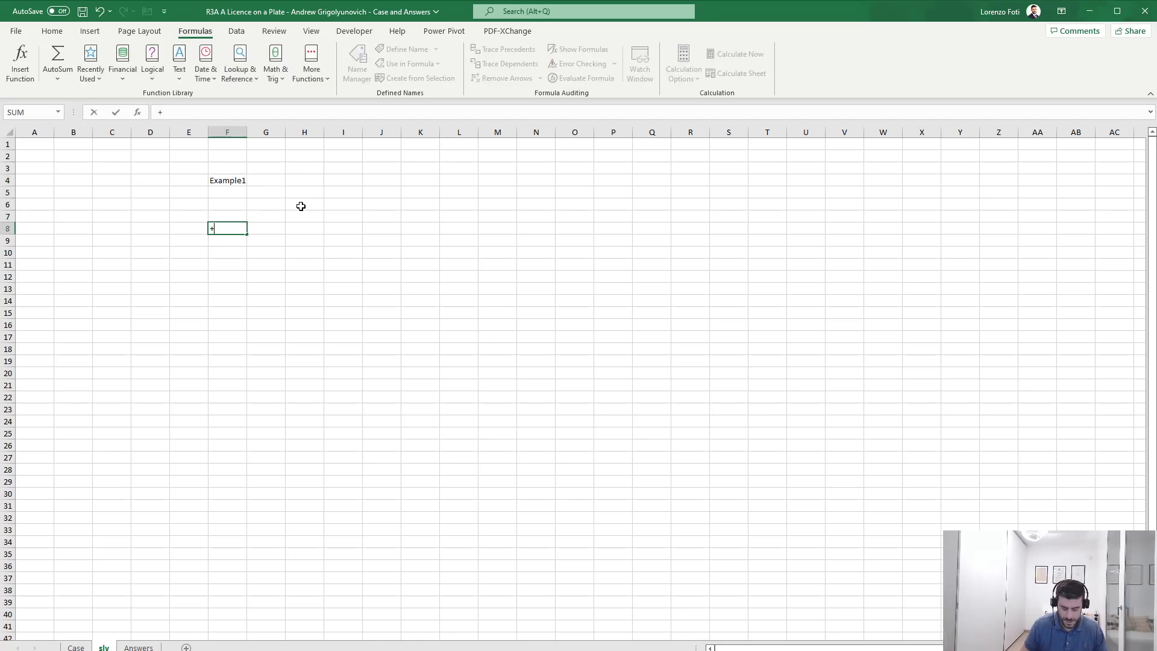
type("xlo")
key("Tab")
key("Up")
key("Up")
key("Up")
key("Up")
type(";")
Step: Complete the XLOOKUP in F8 with Case column B as the lookup array and Case column G as the return array
key("ctrl+Page_Up")
left_click(51, 138)
left_click(295, 112)
key("BackSpace")
key("BackSpace")
type(":AK")
key("BackSpace")
key("BackSpace")
type("b;")
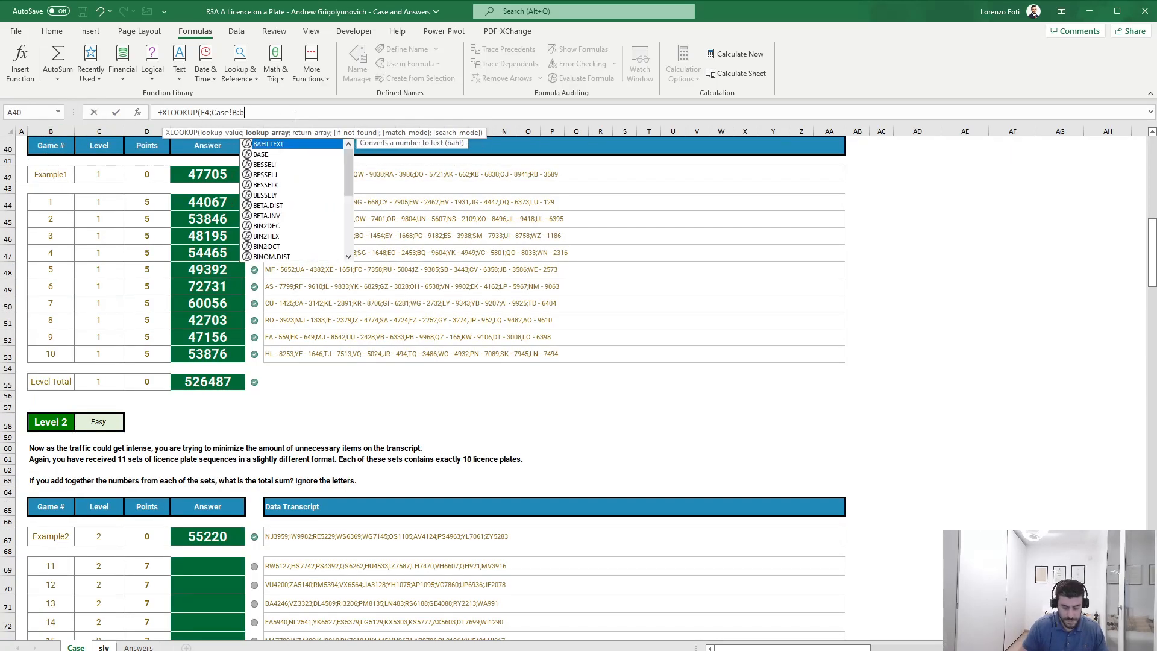
left_click(279, 326)
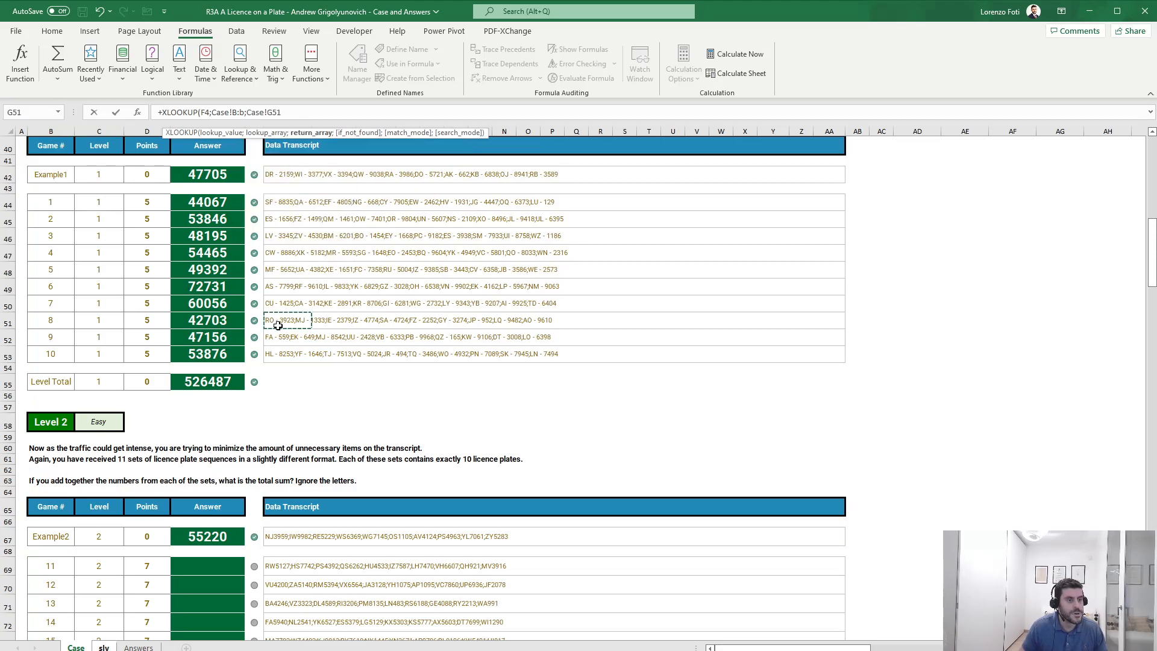
key("BackSpace")
key("BackSpace")
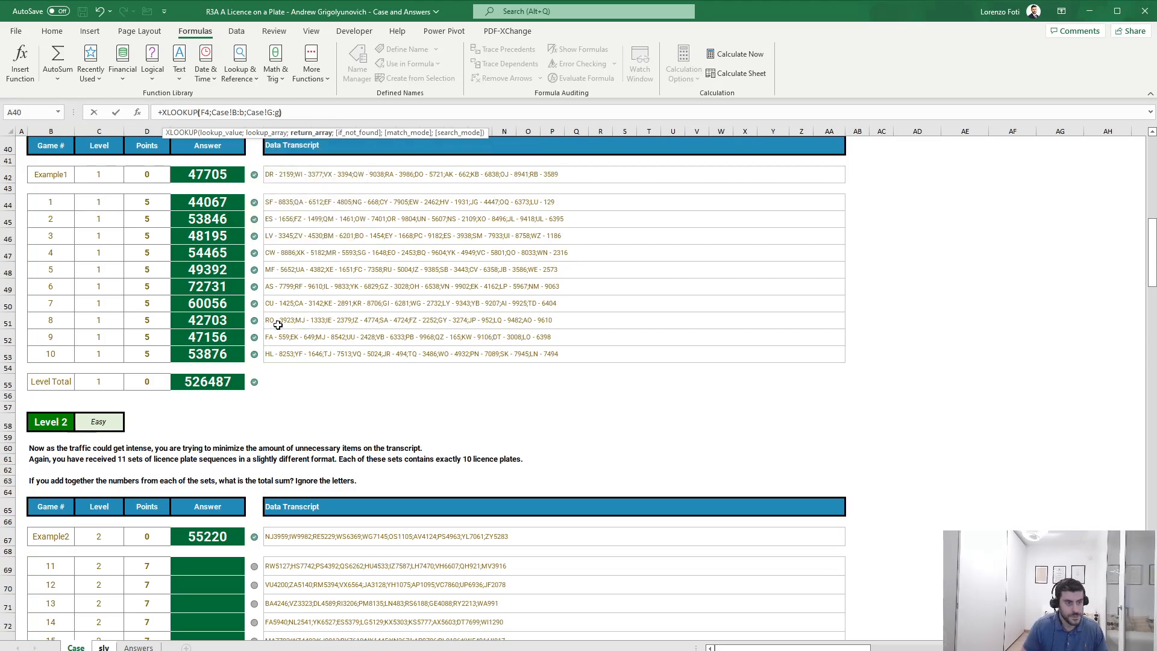
type(":g)")
key("Return")
Step: In cell F12, split the F8 transcript into rows at each semicolon with TEXTSPLIT(F8;;";")
key("Down")
key("Up")
key("Down")
key("Down")
type("+textas")
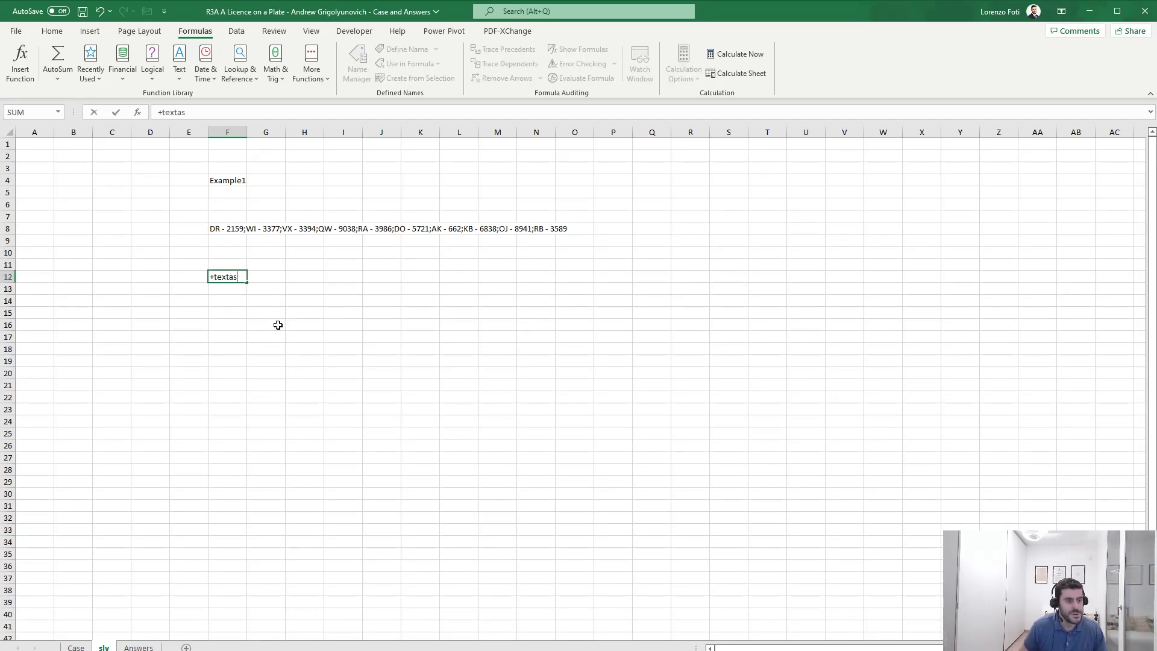
key("BackSpace")
key("BackSpace")
type("s")
key("Tab")
key("Up")
key("Up")
key("Up")
key("Up")
type(";")
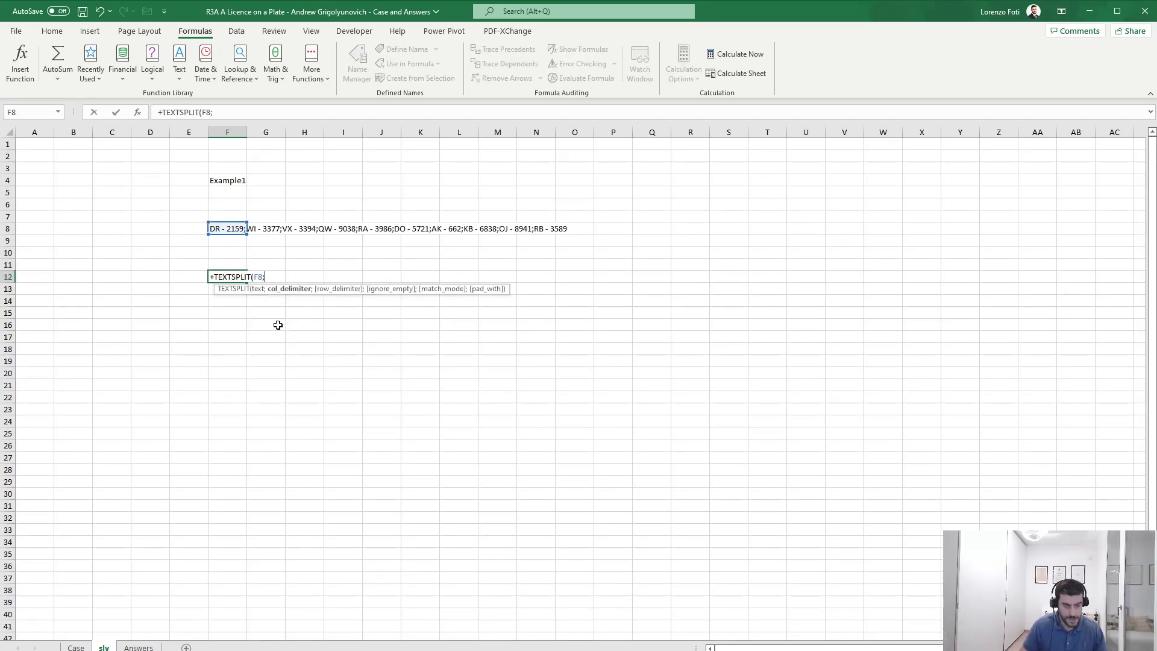
type(";\";\")")
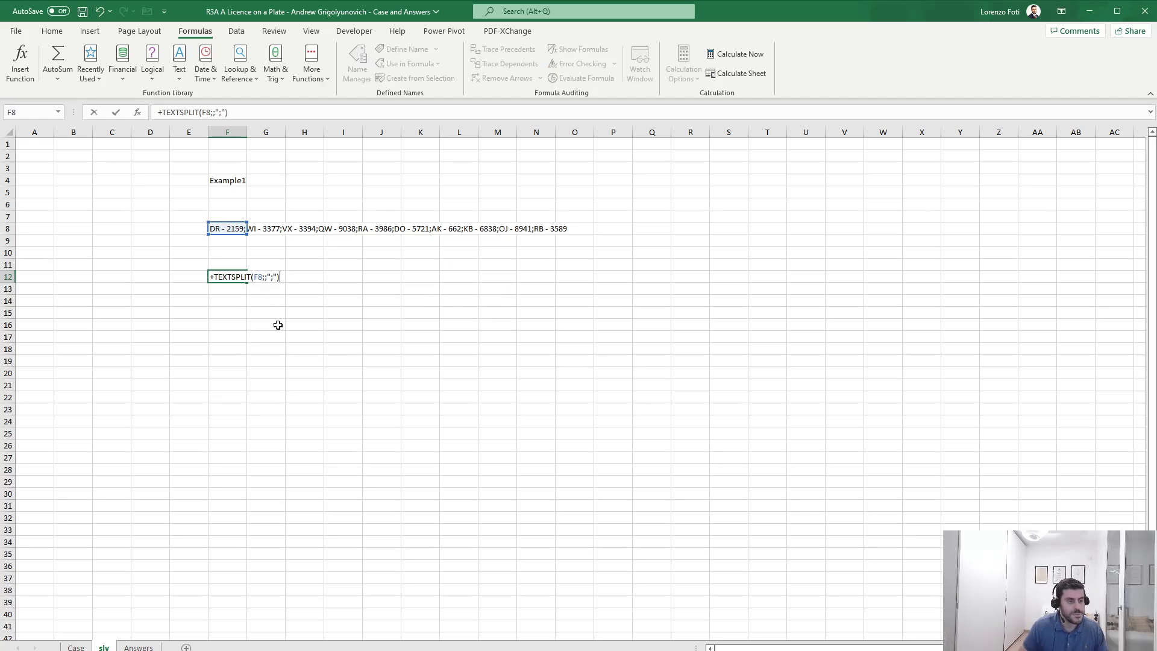
key("Tab")
Step: In cell G12, extract the text after "- " from F12 with TEXTAFTER and convert it to a number with a double minus
type("+textaf")
key("Tab")
key("Left")
type(";")
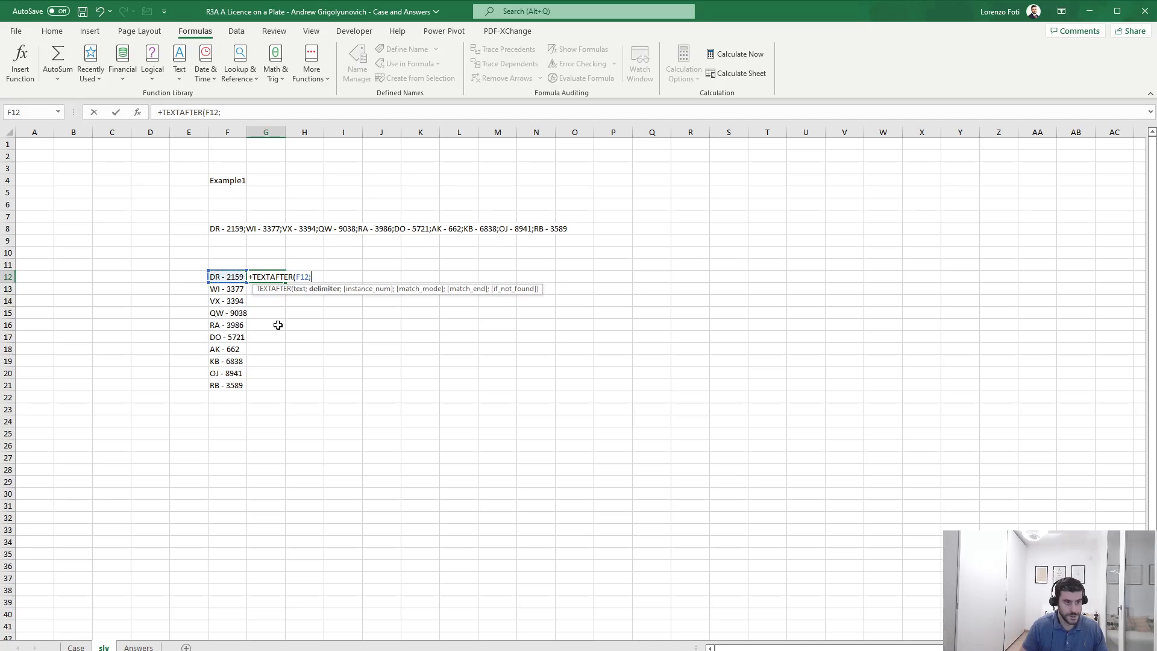
type("\"- \")")
key("ctrl+Return")
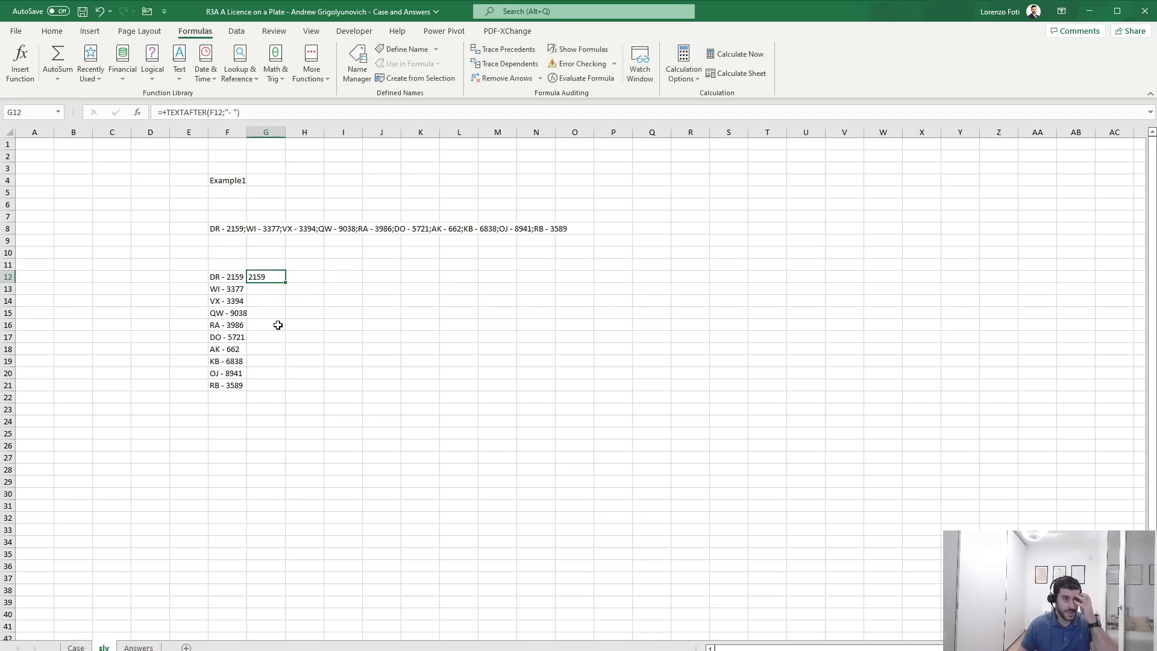
left_click(166, 112)
type("--")
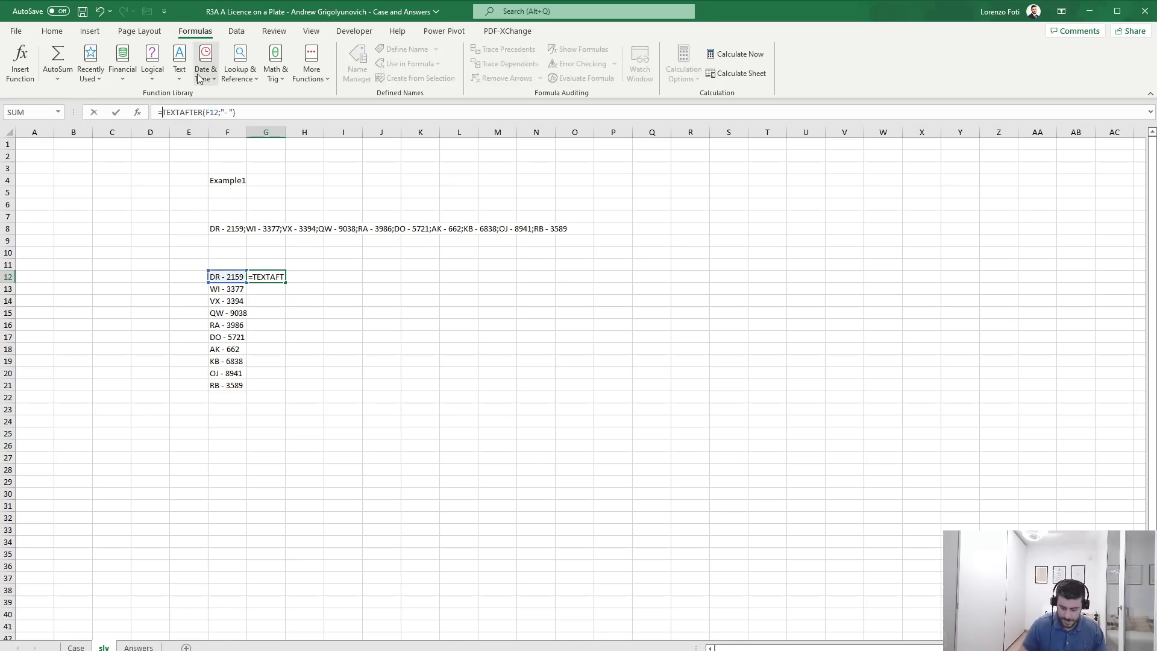
key("shift+Return")
Step: Copy the G12 formula down beside the remaining split plates through G21
key("Down")
key("ctrl+c")
key("shift+Left")
key("ctrl+shift+Down")
key("shift+Right")
key("Return")
Step: Insert two blank columns at column C of the slv sheet
key("Right")
key("Left")
key("Left")
key("Left")
key("Left")
key("Left")
key("Up")
key("Up")
key("Up")
key("Up")
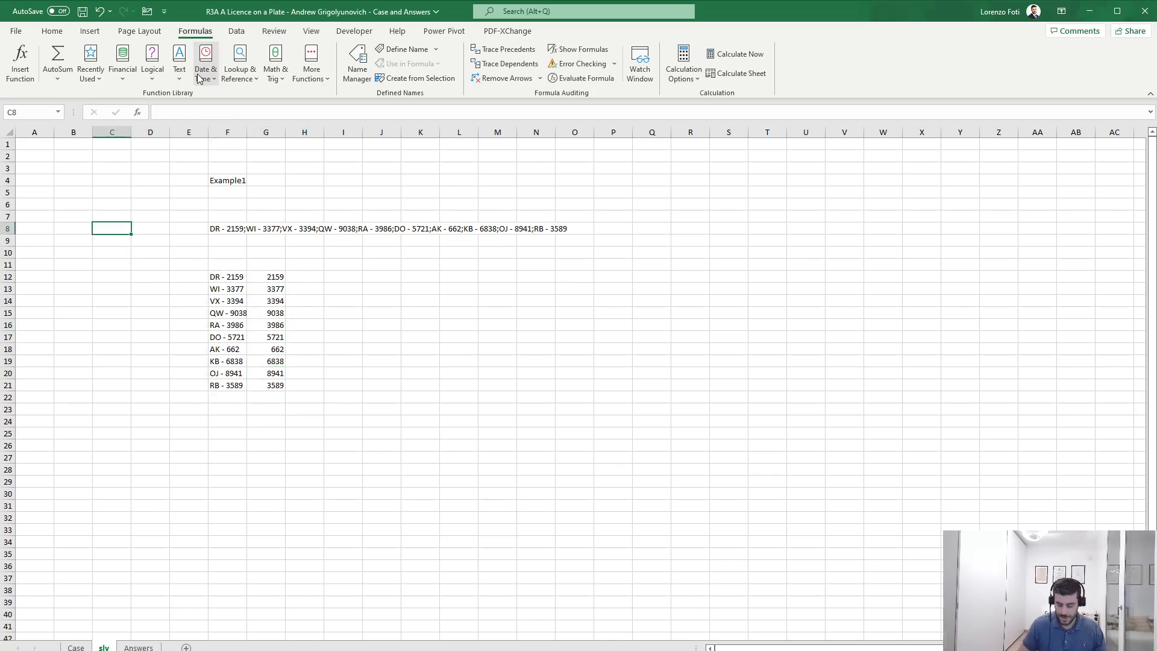
key("ctrl+space")
key("ctrl+shift+plus")
key("ctrl+shift+plus")
Step: Generate the numbers 1 to 100 downward from cell C8 with SEQUENCE(100)
type("+SEQUENCE(")
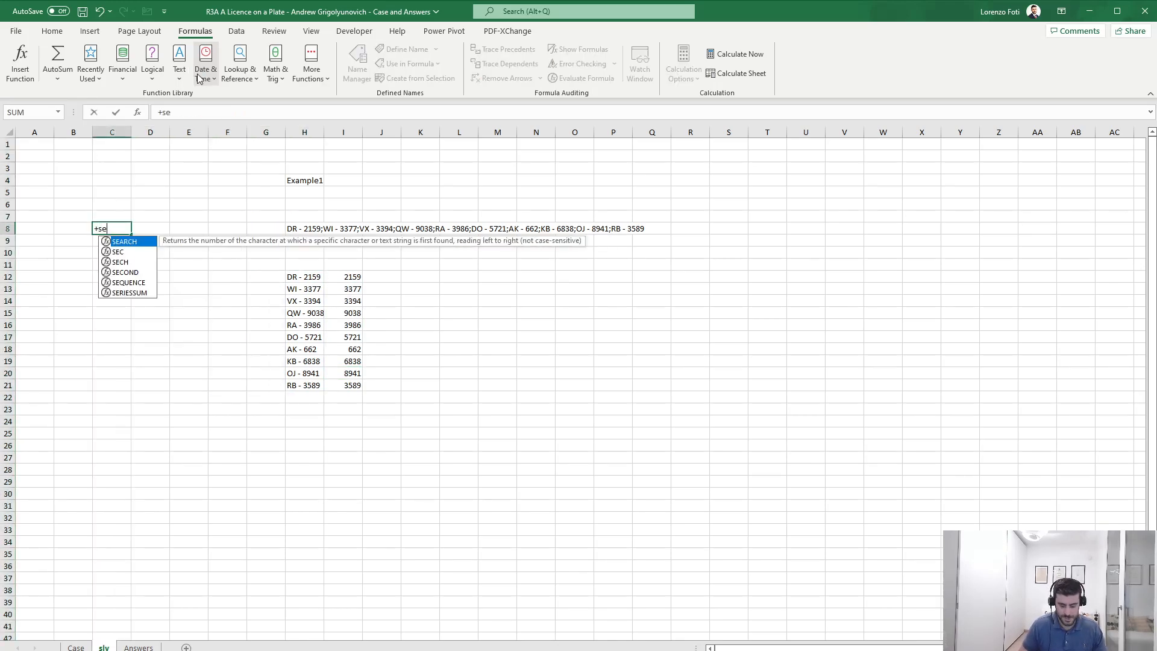
type("100)")
key("Tab")
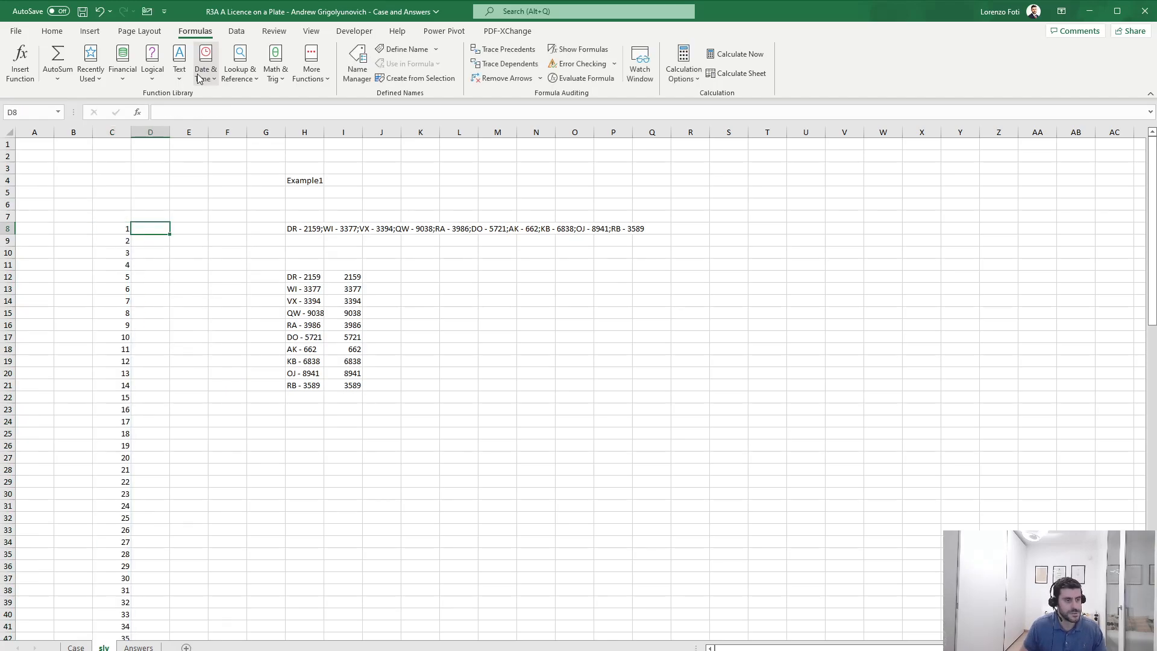
Step: Enter a SUM of the extracted plate numbers I12:I21 in cell D7
key("Up")
type("+")
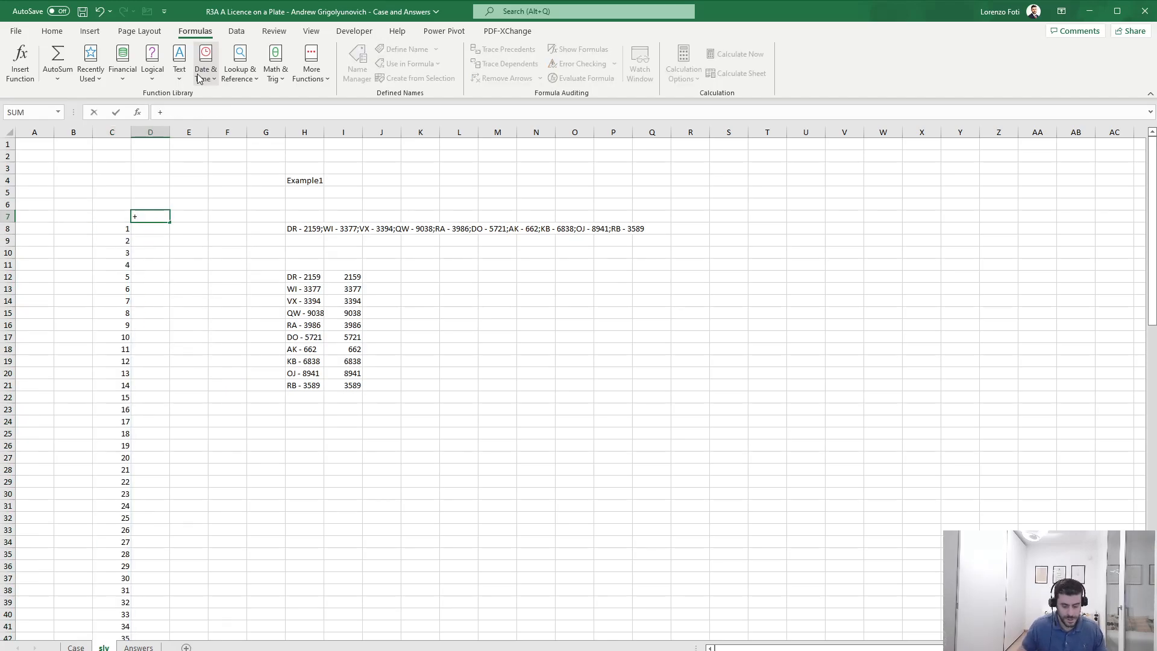
type("sum(")
key("Down")
key("Right")
key("Right")
key("Down")
key("Right")
key("Down")
key("Right")
key("Down")
key("Right")
key("Down")
key("ctrl+shift+Down")
type(")")
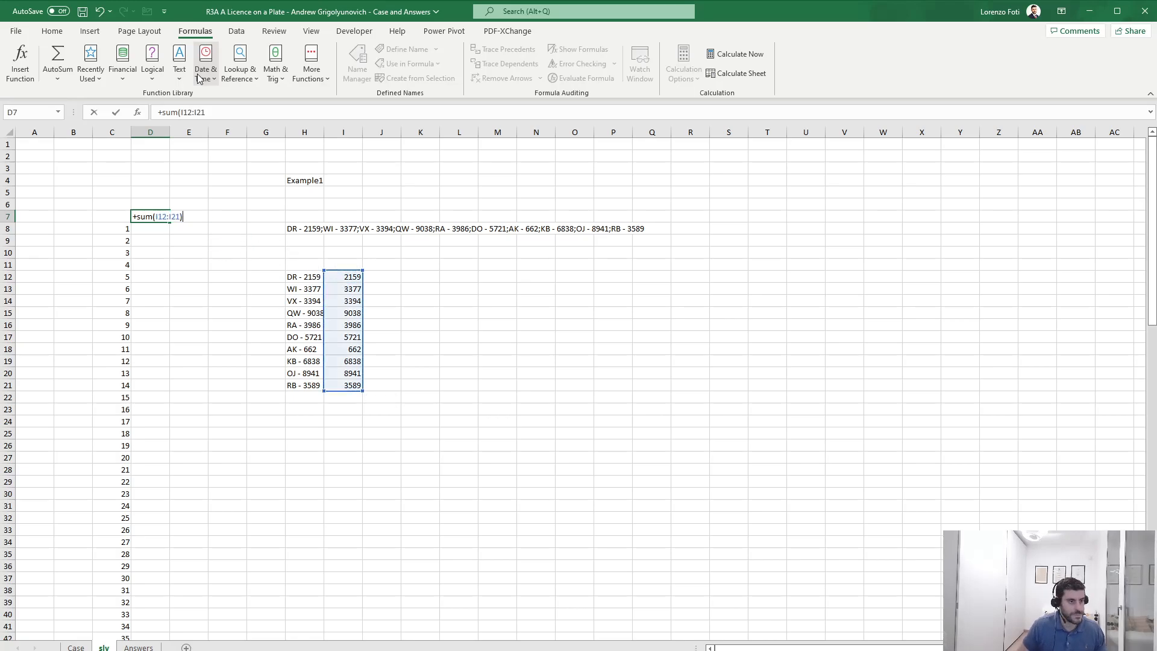
key("ctrl+Return")
Step: Create a what-if data table over C7:D107 with H4 as the column input cell
key("shift+Left")
key("shift+Down")
key("alt")
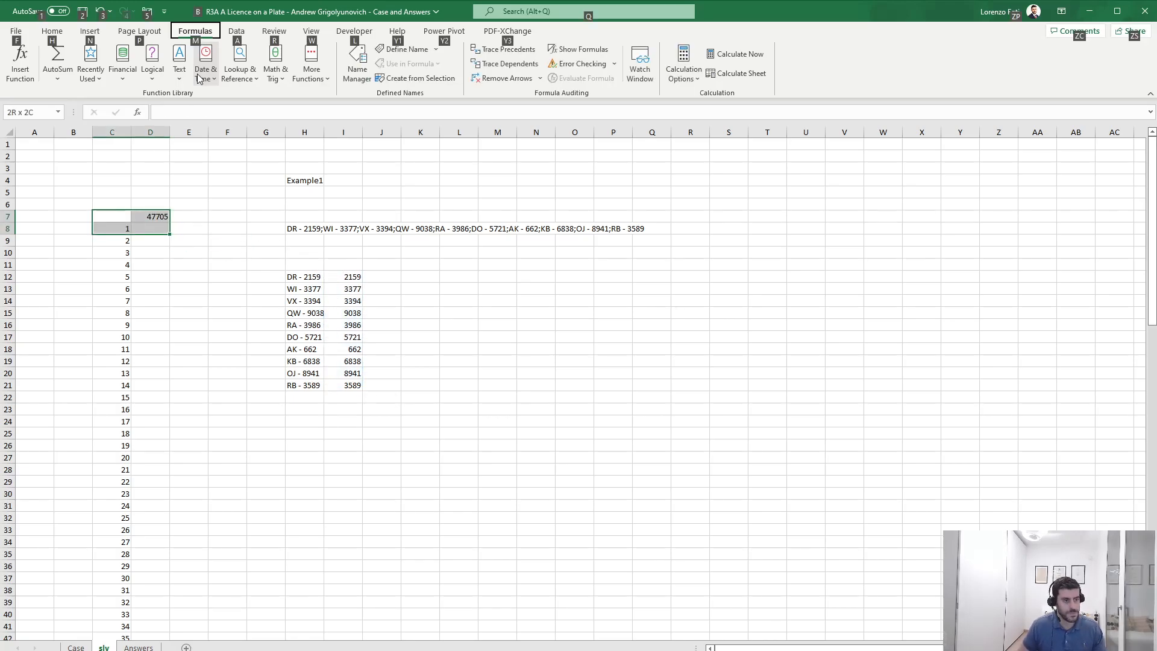
key("ctrl+shift+Down")
key("alt")
key("w")
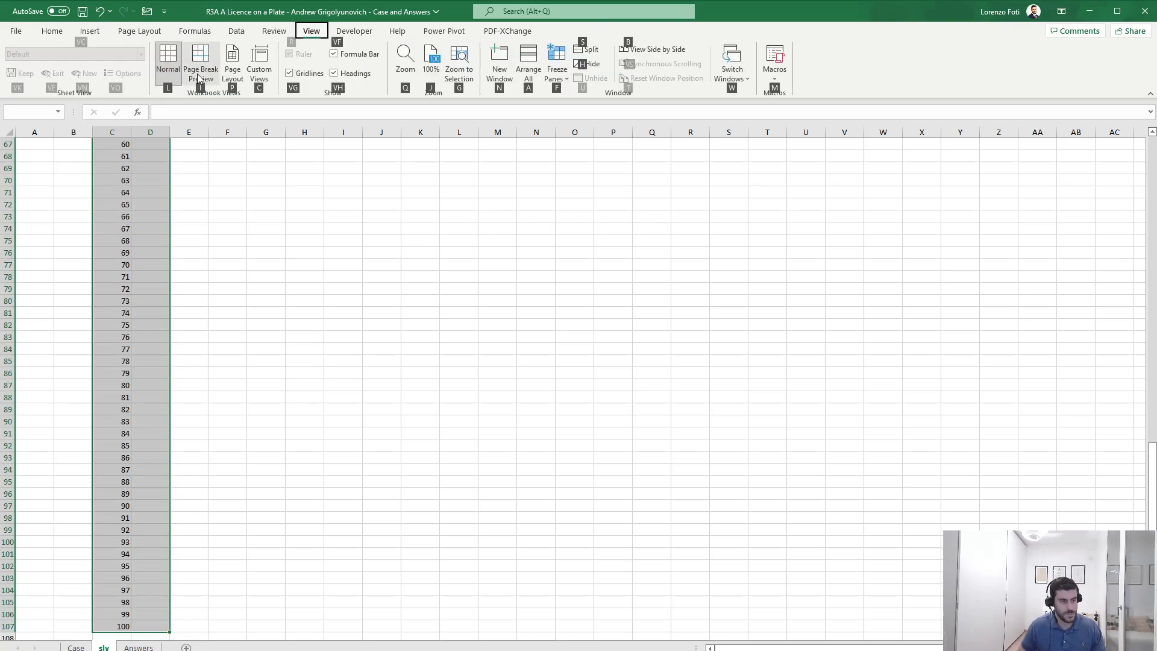
key("w")
key("Escape")
key("Escape")
key("Left")
key("Left")
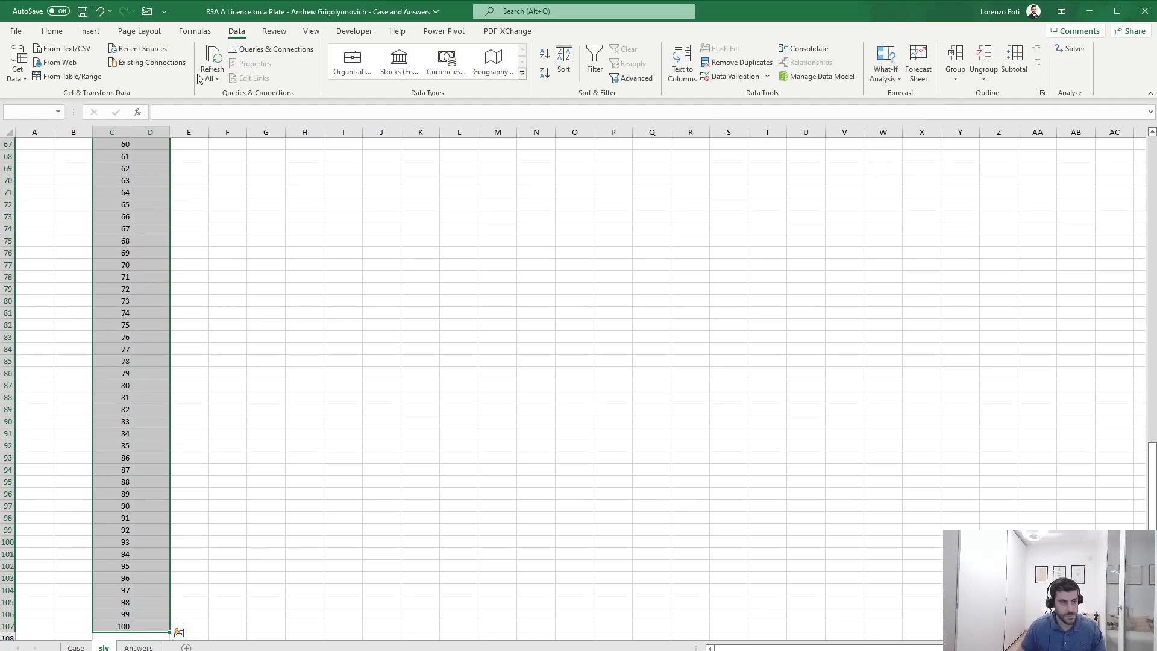
key("alt+a")
key("w")
key("t")
left_click(301, 182)
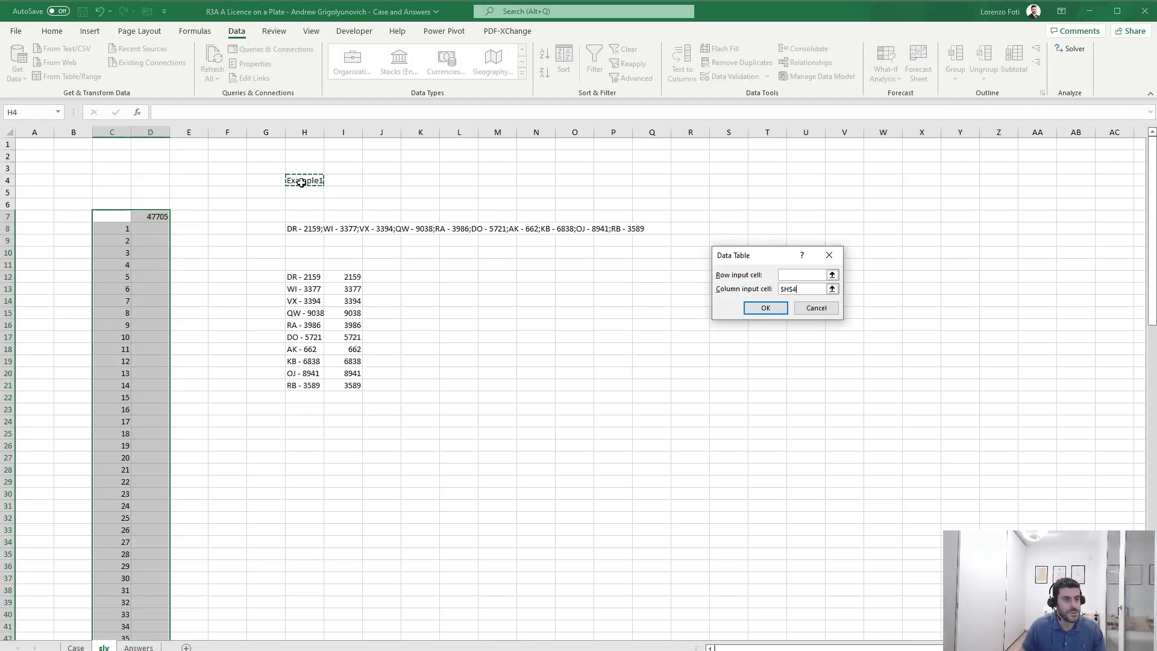
key("Return")
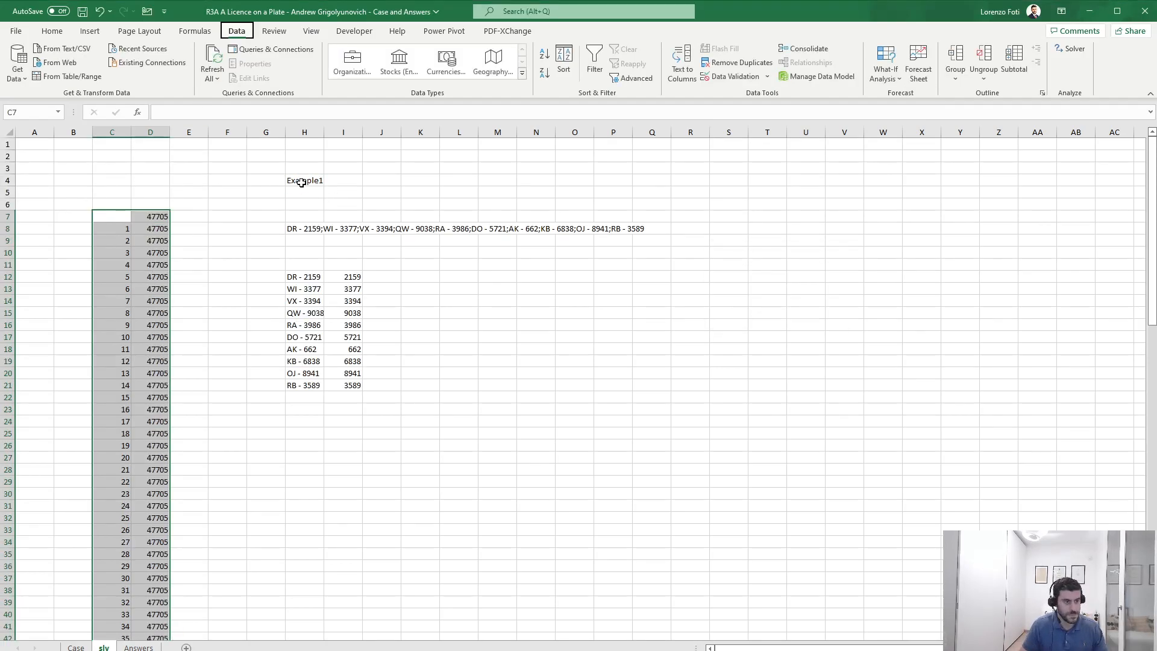
Step: Recalculate the workbook to update the data table
key("alt+m")
key("b")
left_click(150, 273)
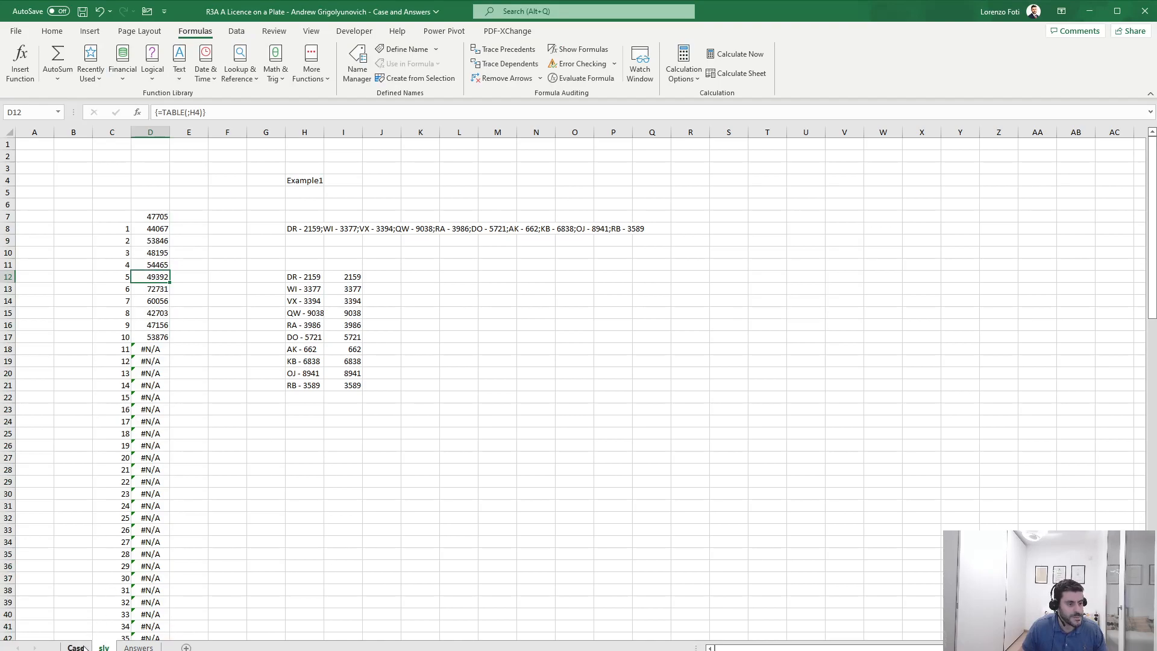
Step: Review the Level 2 data on the Case sheet and set the lookup key in H4 of slv to Example2
left_click(84, 648)
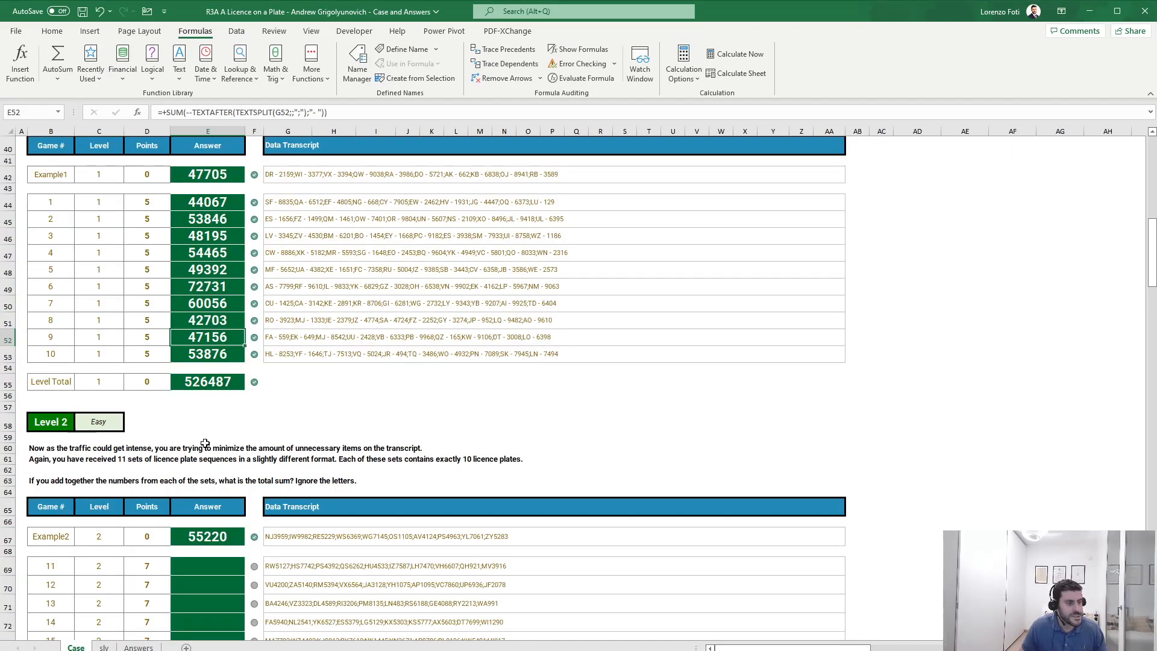
scroll(205, 443, "down", 3)
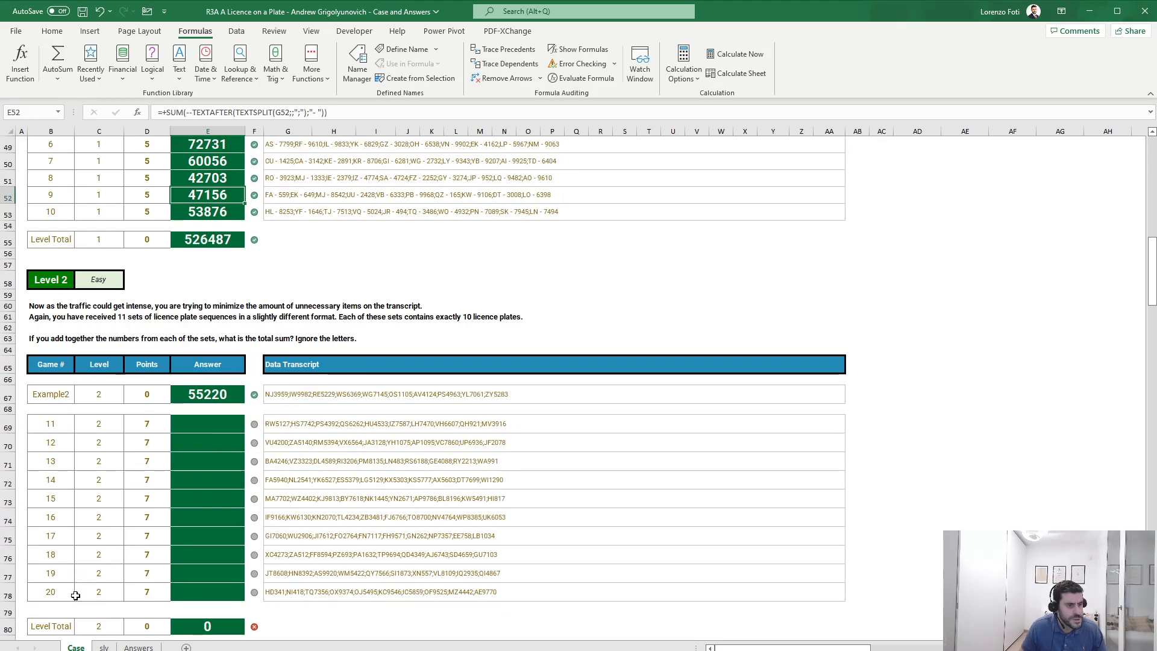
left_click(104, 648)
left_click(308, 190)
left_click(307, 180)
left_click(229, 112)
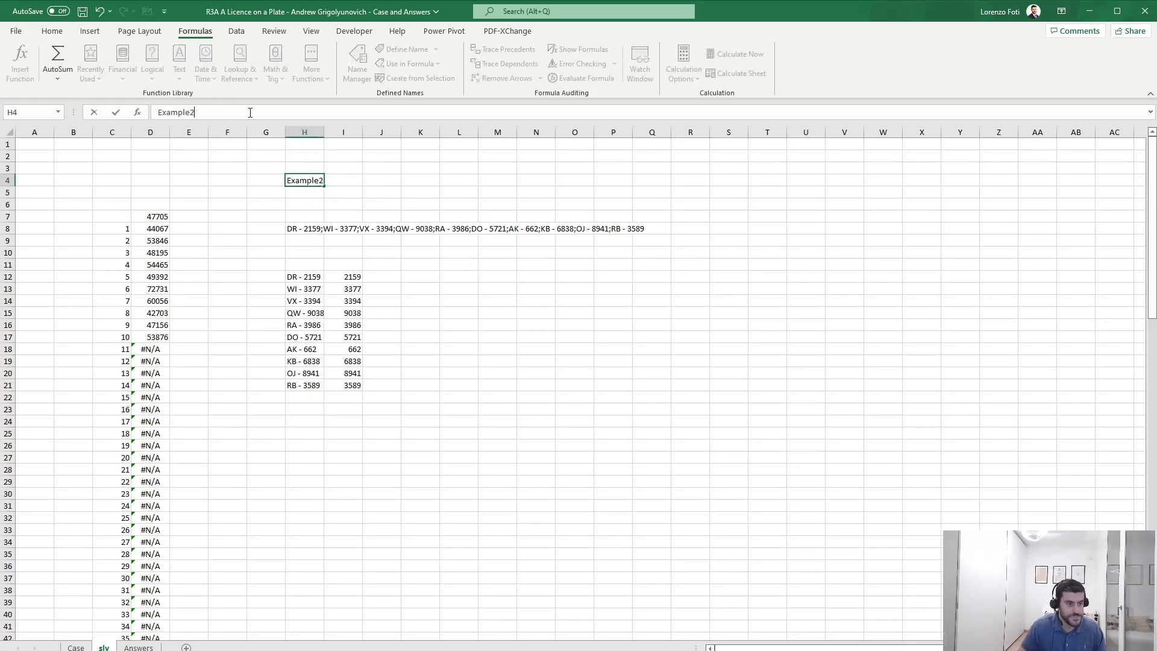
key("Return")
left_click(344, 277)
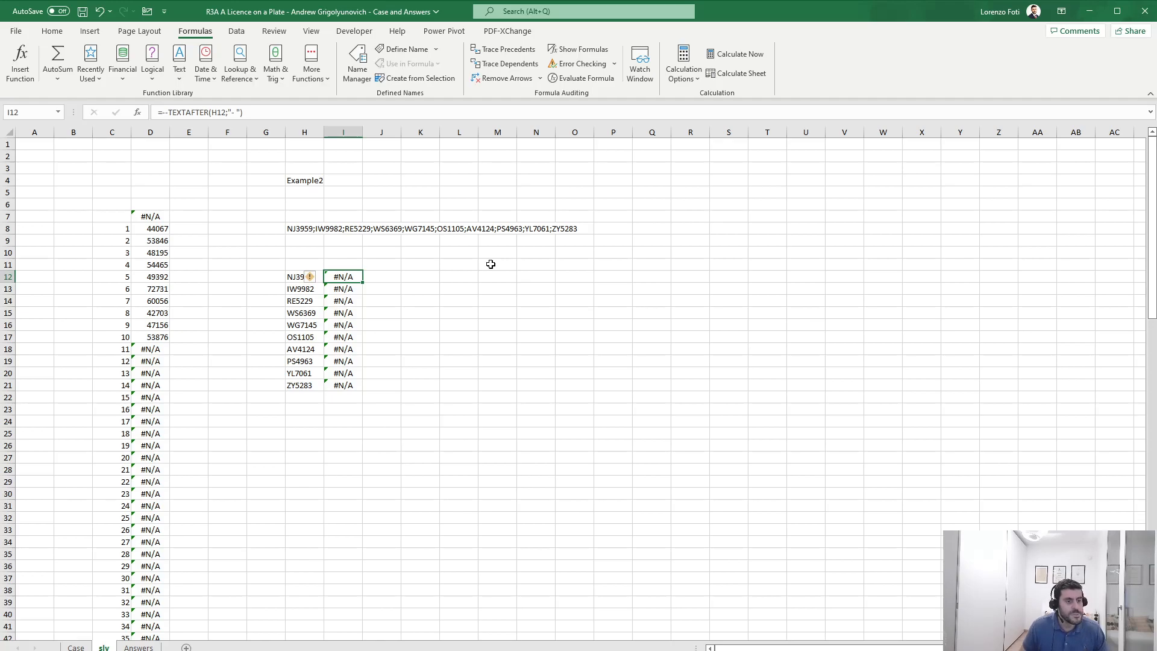
type("+su")
key("Tab")
key("Left")
type(";")
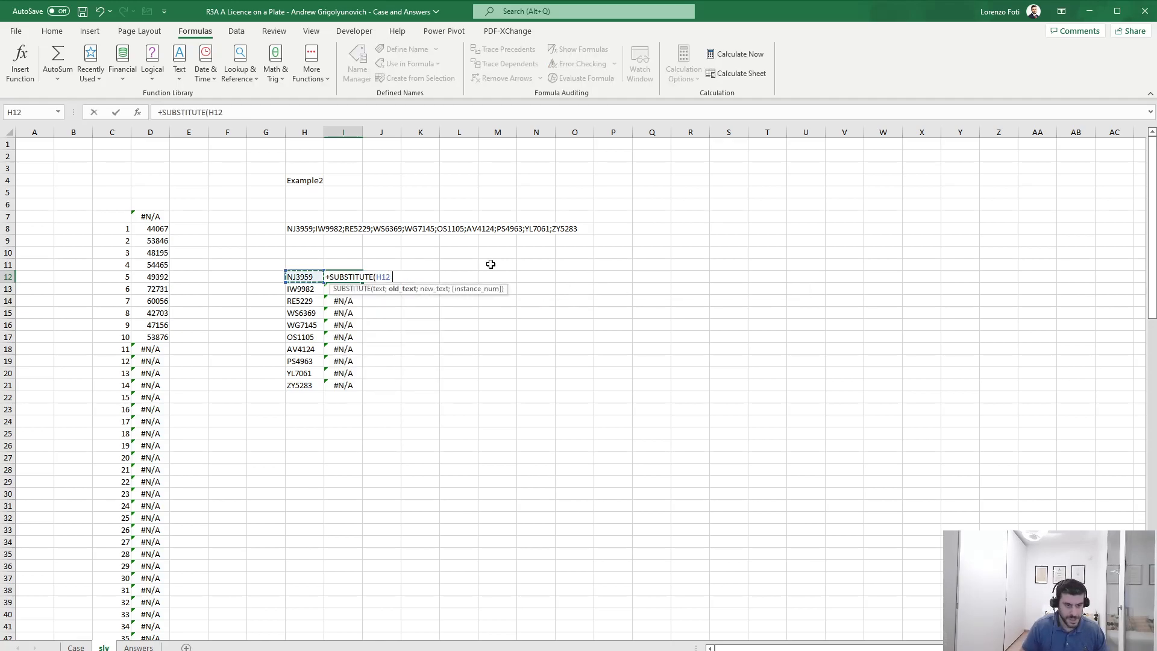
key("Escape")
key("F2")
key("Escape")
Step: Replace the formula in I12 with LEFT(H12;2) to extract the plate's two letters
type("+left(")
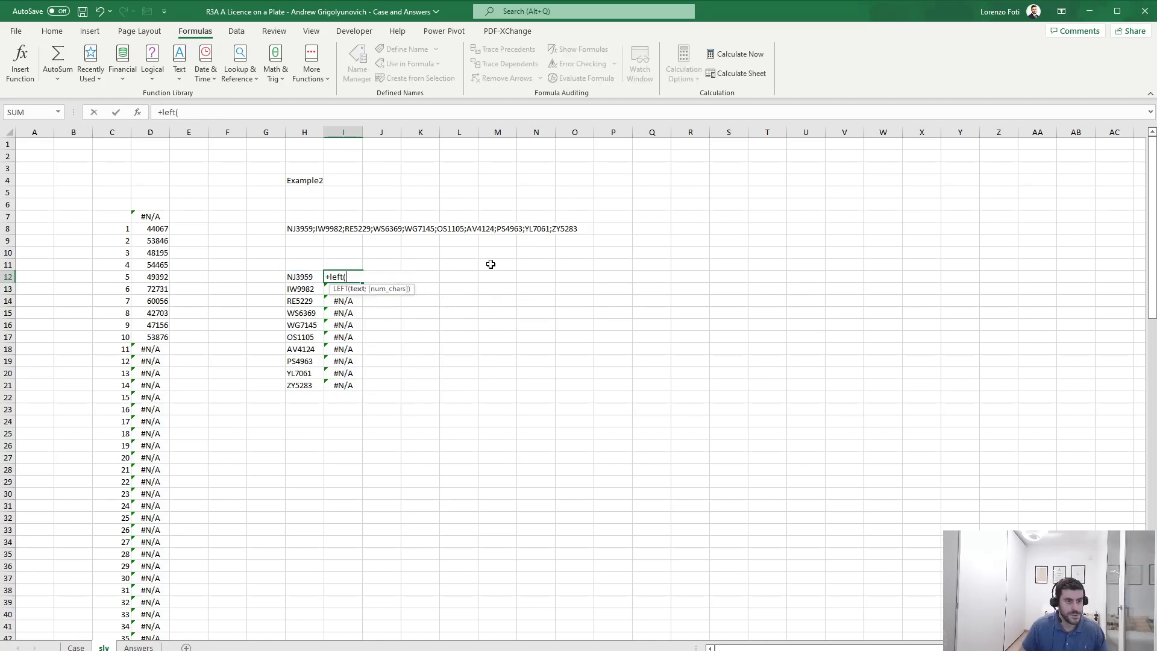
key("Left")
type(";2)")
key("Tab")
Step: In cell J12, remove the I12 letters from H12 with SUBSTITUTE and convert the remainder to a number with a double minus
type("+sub")
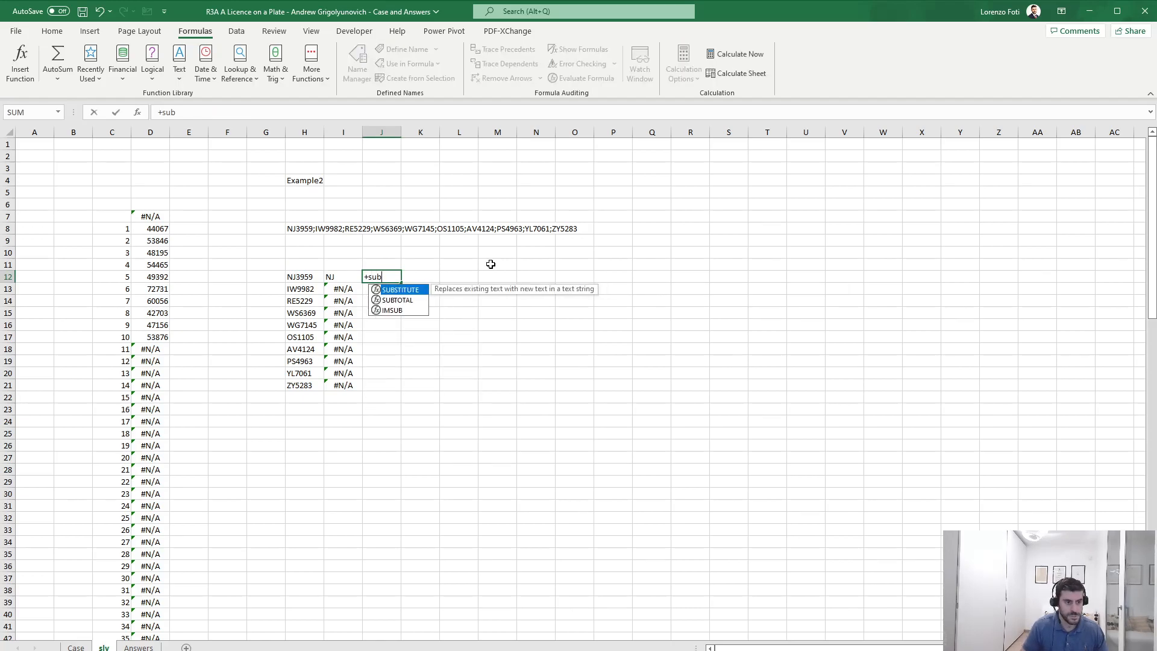
key("Escape")
key("Escape")
type("--sub")
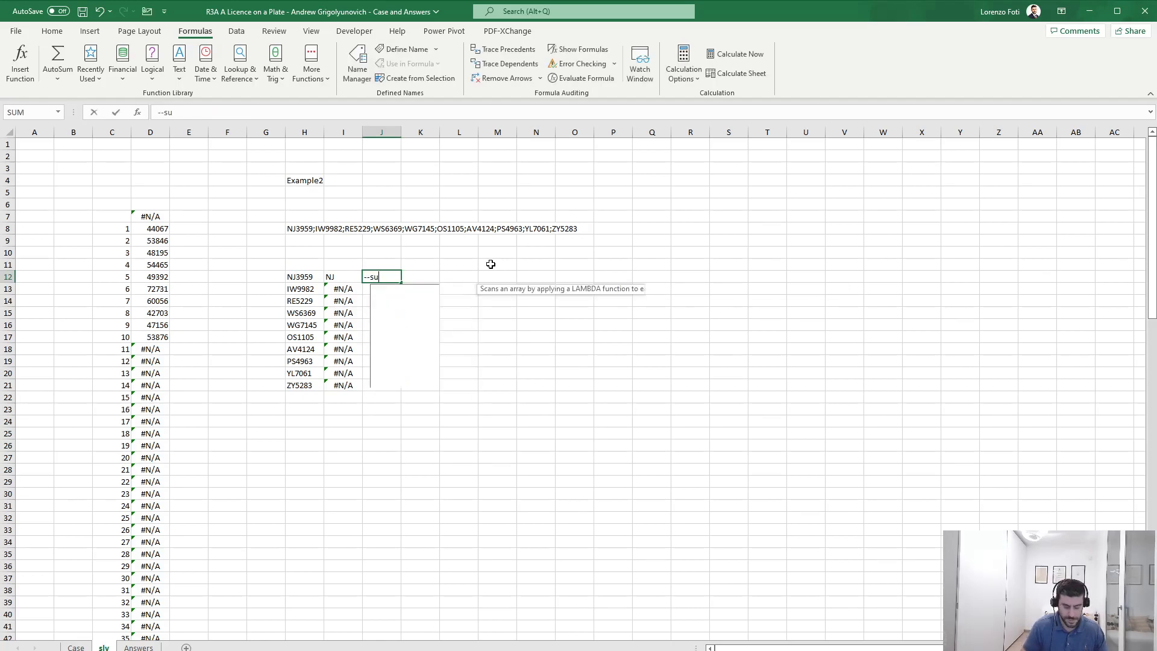
key("Tab")
key("Left")
type(";")
key("Left")
type(";\";\"")
key("ctrl+Return")
Step: Copy the I12:J12 formulas down to the remaining plate rows through row 21
key("shift+Left")
key("ctrl+c")
key("Left")
key("ctrl+Down")
key("Right")
key("ctrl+shift+Up")
key("shift+Right")
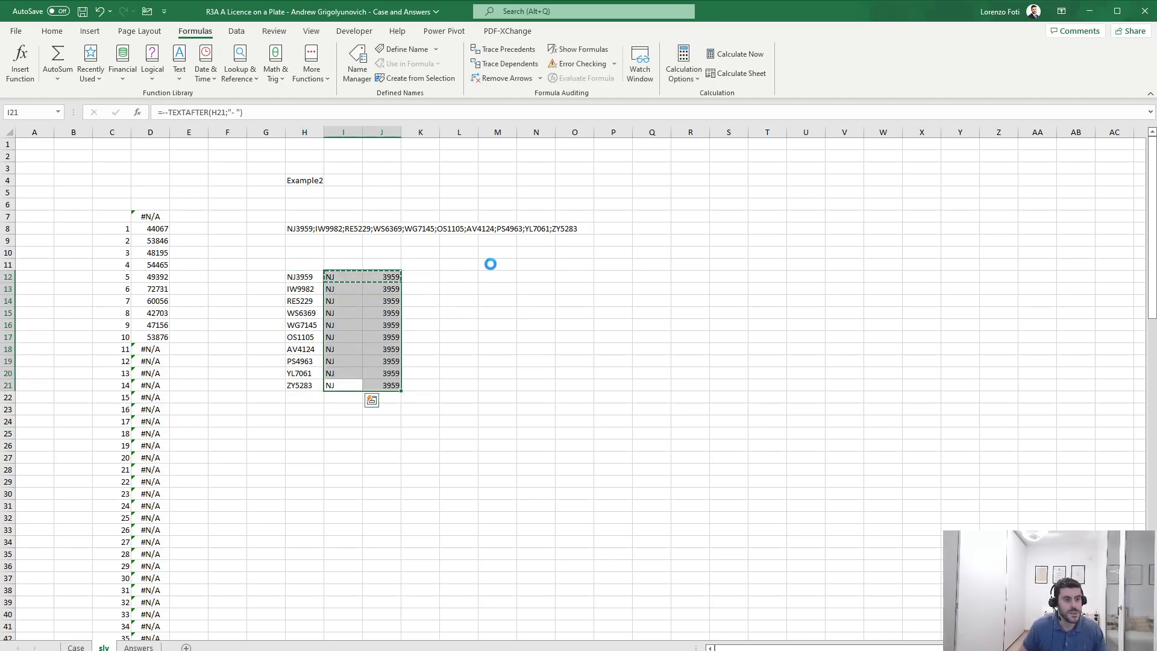
key("Return")
Step: Change the SUM range in cell D7 to J12:J21
key("Left")
left_click(158, 217)
double_click(158, 217)
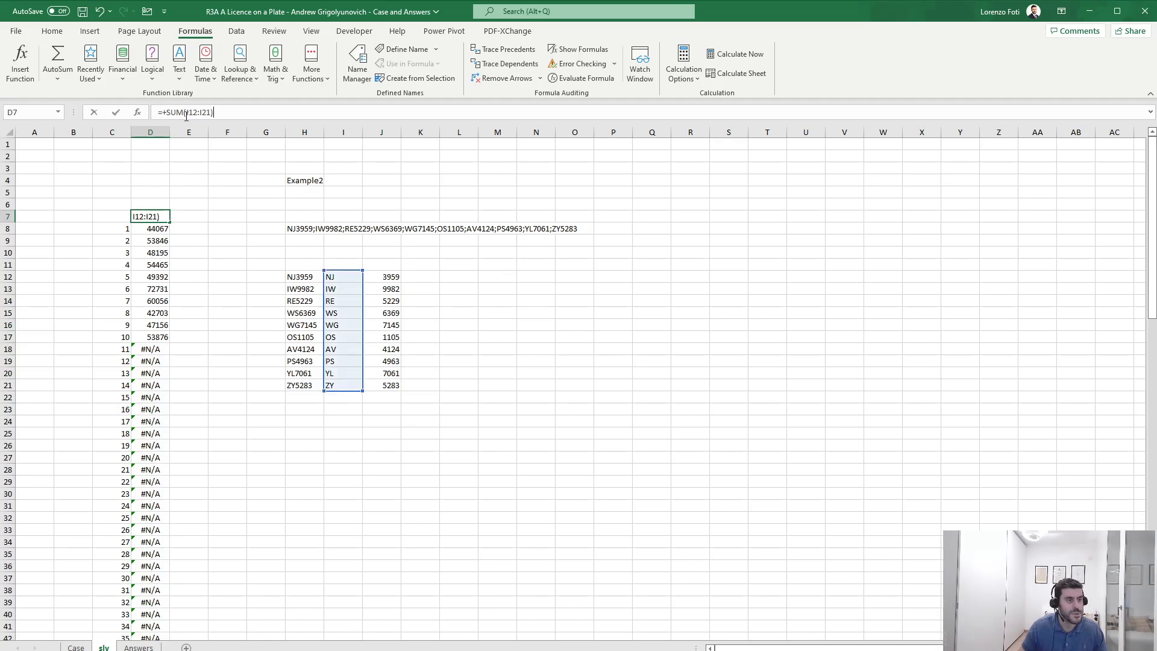
left_click_drag(363, 343, 402, 341)
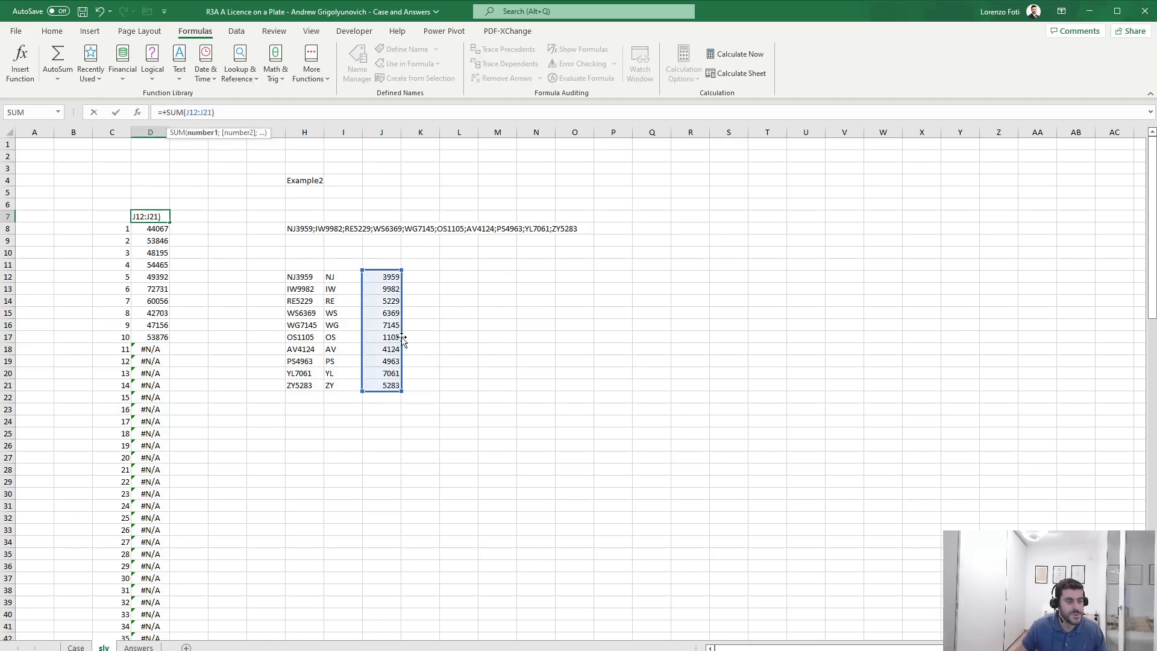
key("Return")
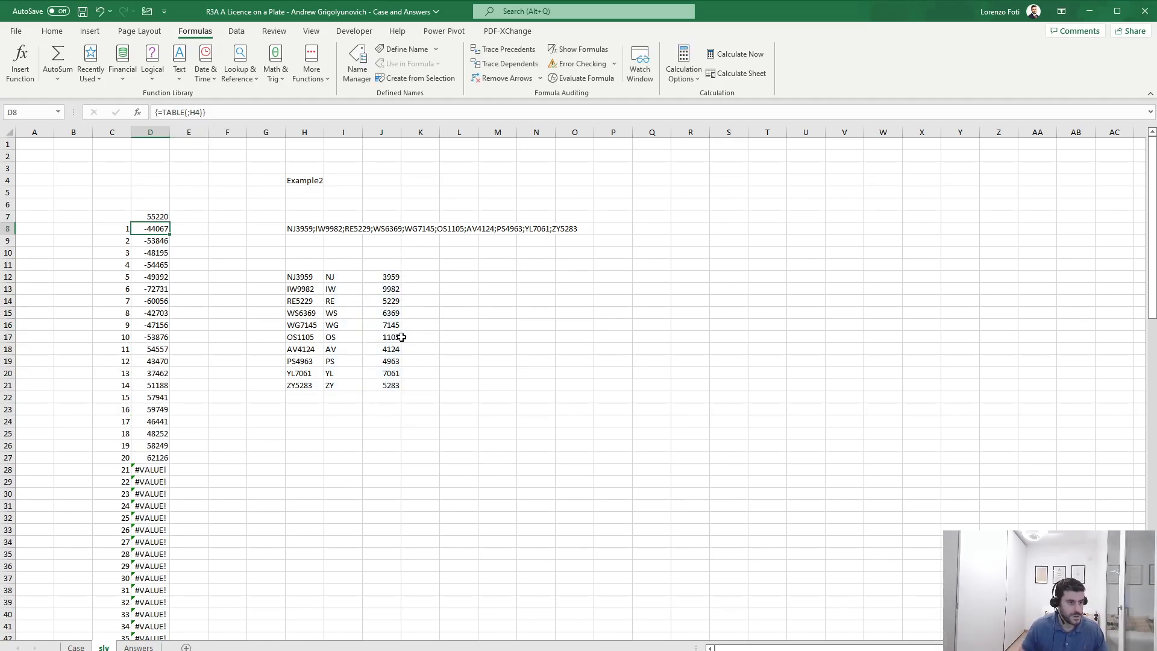
Step: Copy the results for games 11 to 20 from D18:D27 and paste them as values into the Level 2 answers starting at E69 on the Case sheet
left_click_drag(156, 349, 156, 458)
key("ctrl+c")
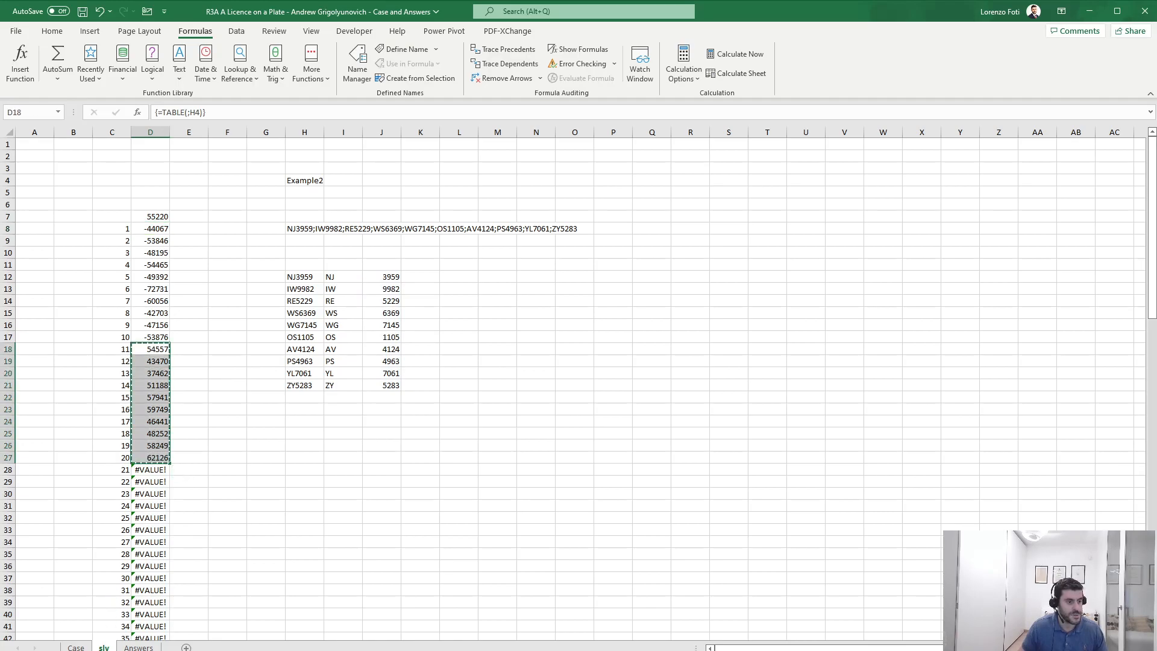
left_click(77, 637)
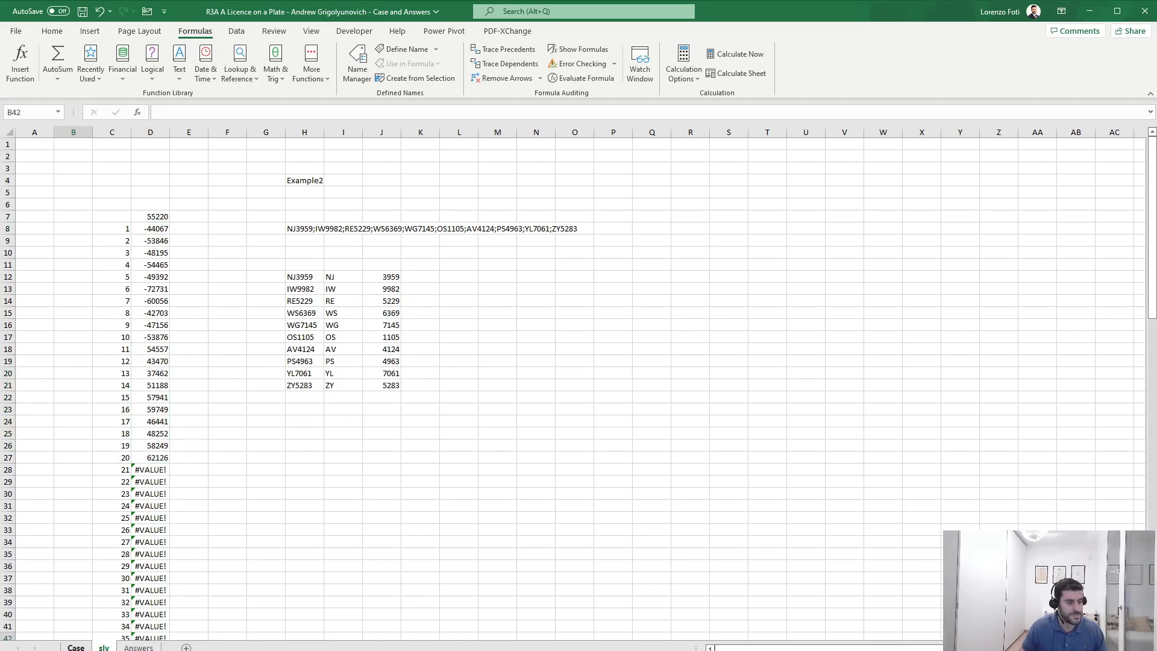
left_click(75, 647)
left_click(208, 423)
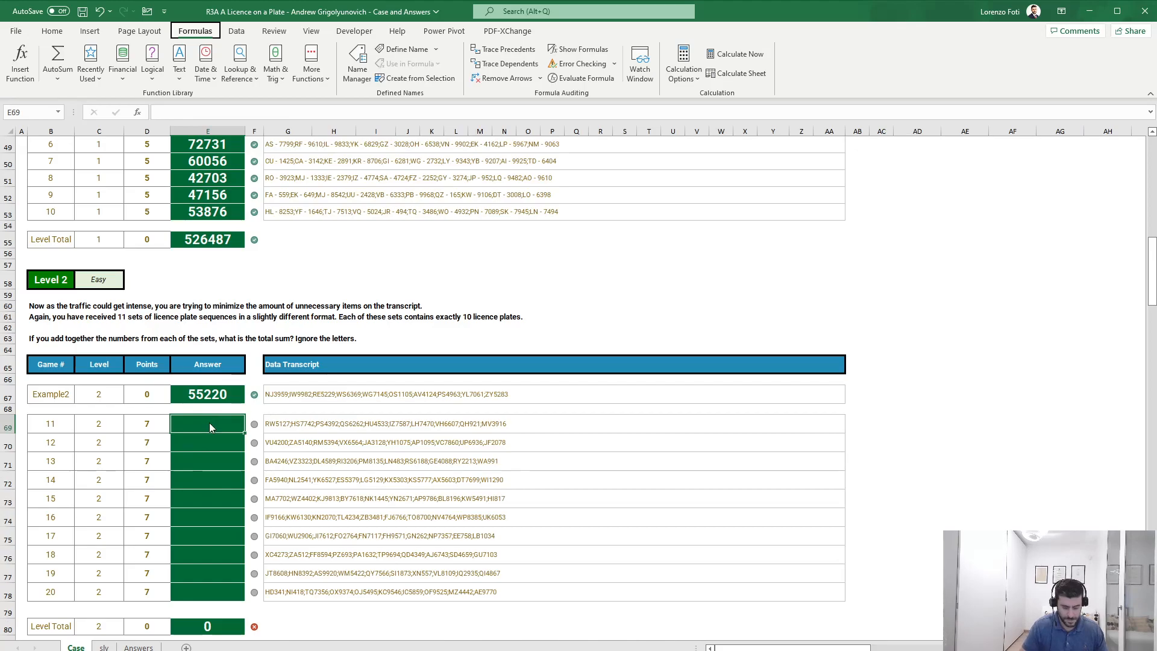
key("alt+h")
key("v")
key("v")
key("Down")
key("ctrl+Down")
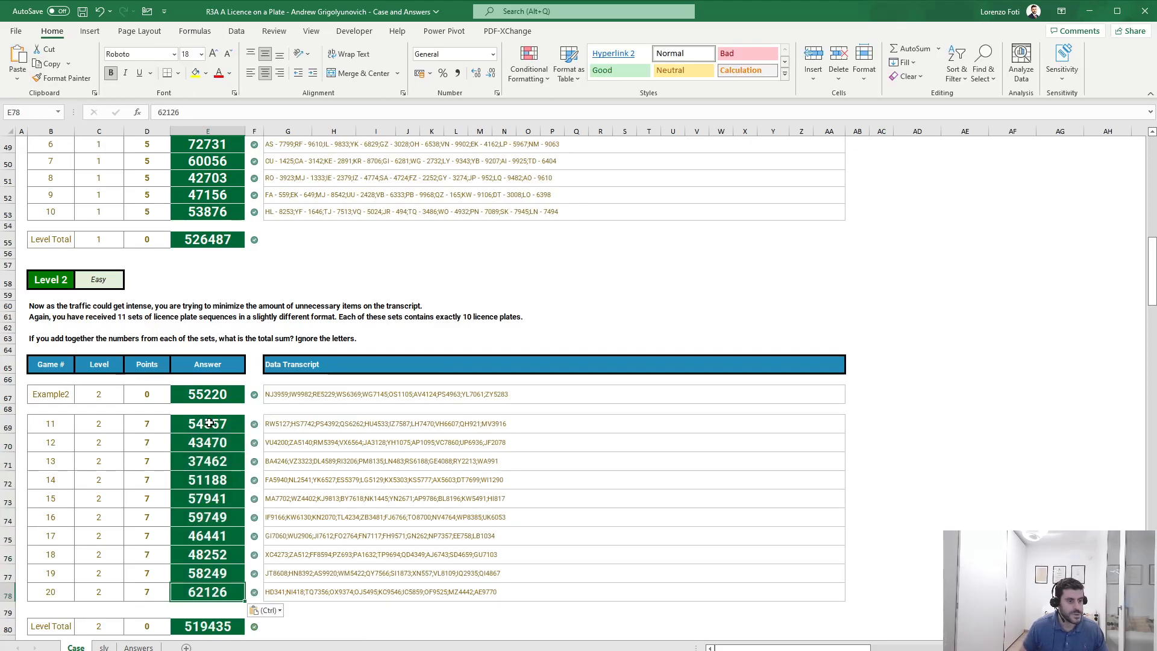
Step: Read the Level 3 task on the Case sheet and change cell H4 on the slv sheet to Example3
scroll(221, 423, "down", 9)
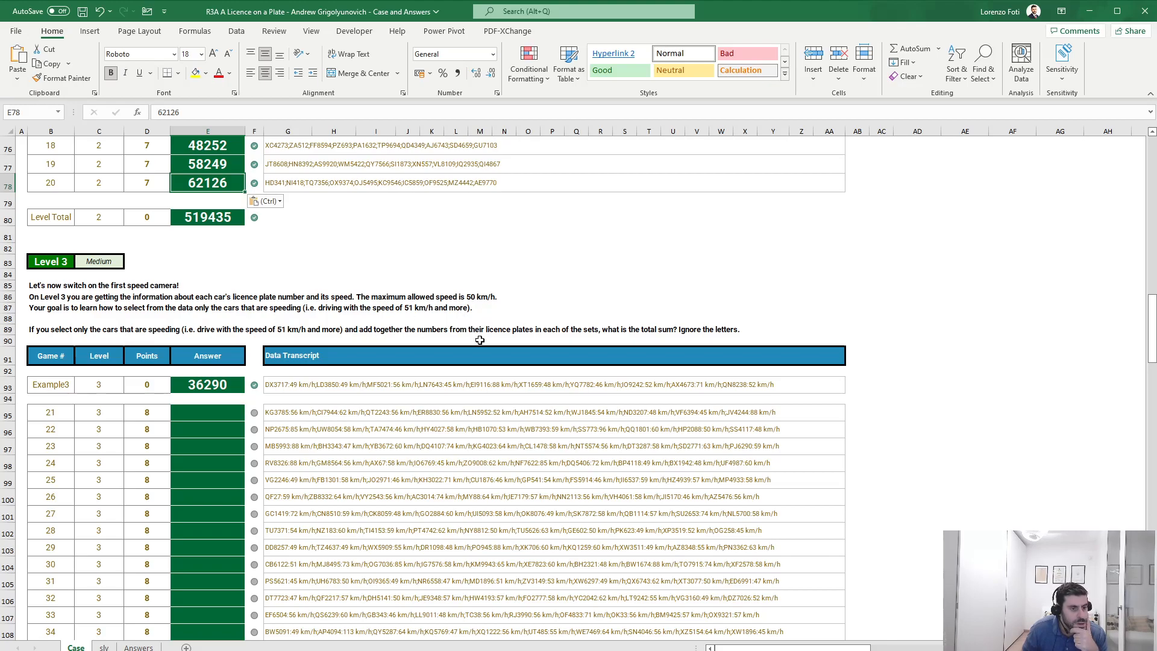
left_click(103, 647)
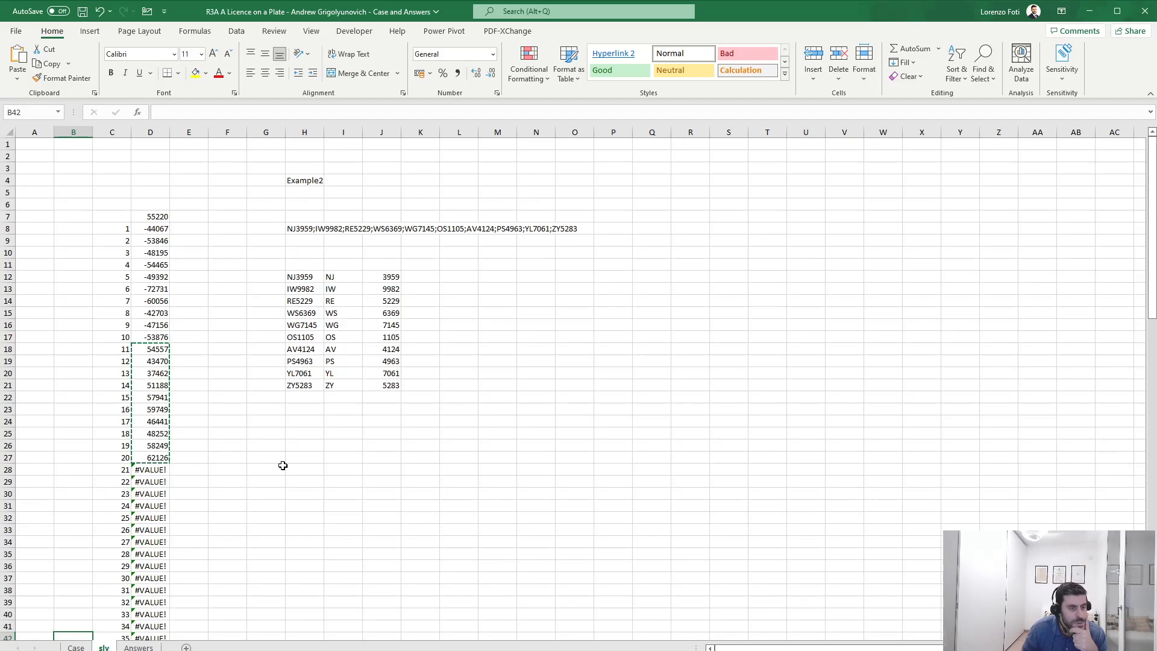
left_click(302, 173)
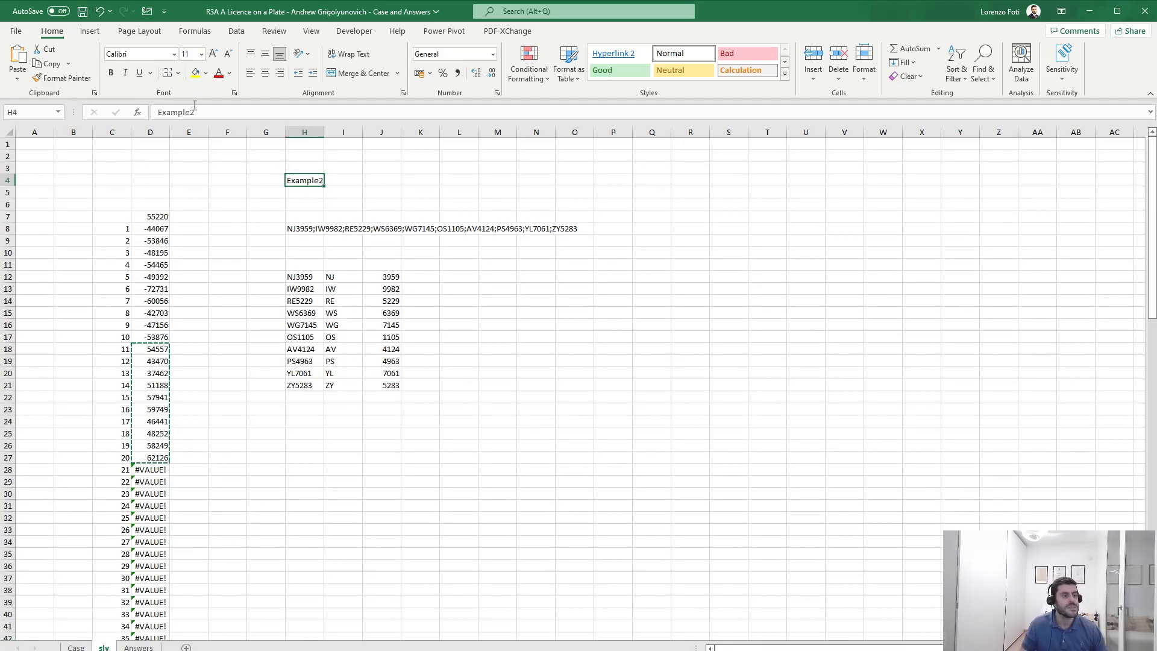
left_click(207, 111)
key("BackSpace")
type("3")
key("Return")
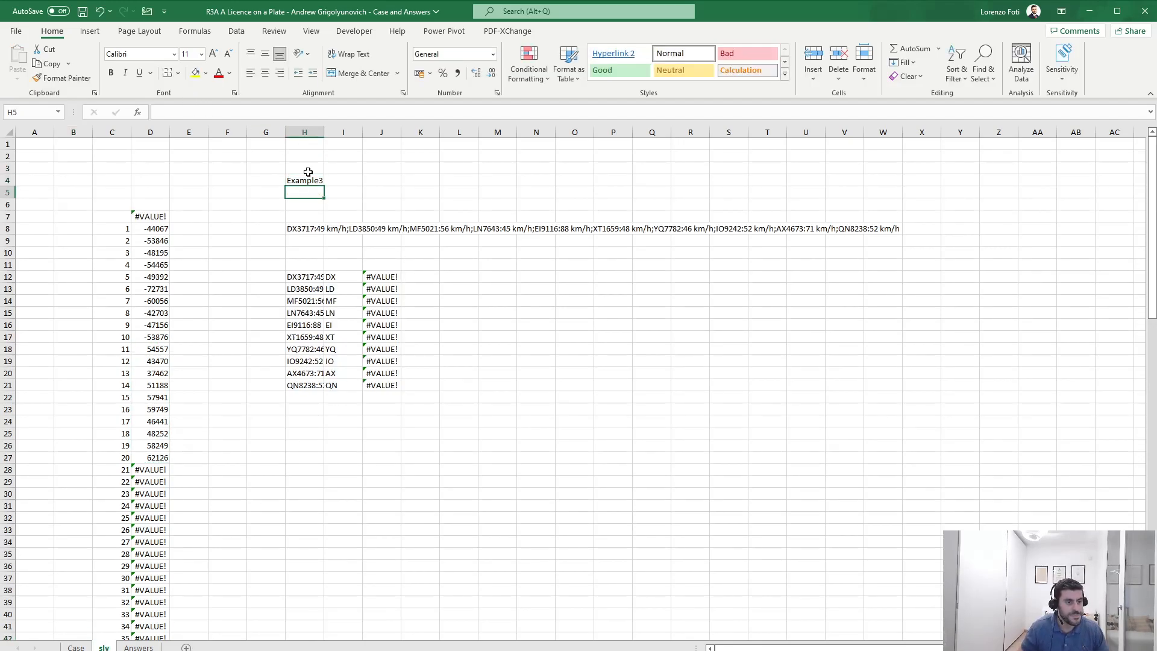
Step: Insert two blank columns before column I, ahead of the plate-letter formulas
left_click(303, 277)
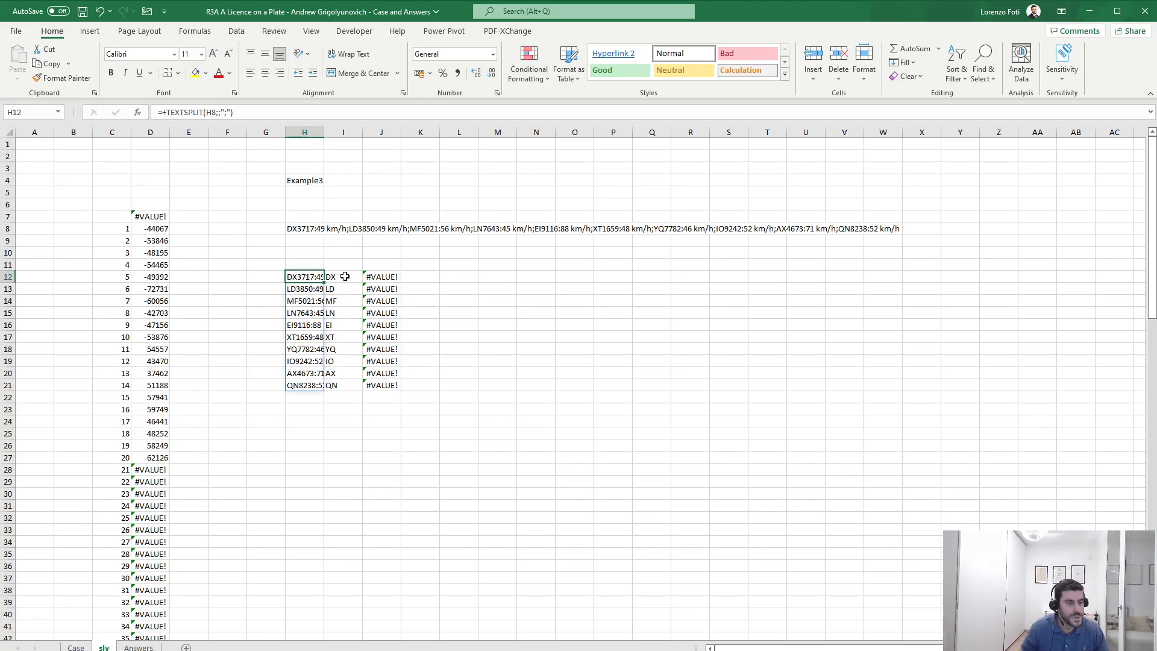
left_click(345, 277)
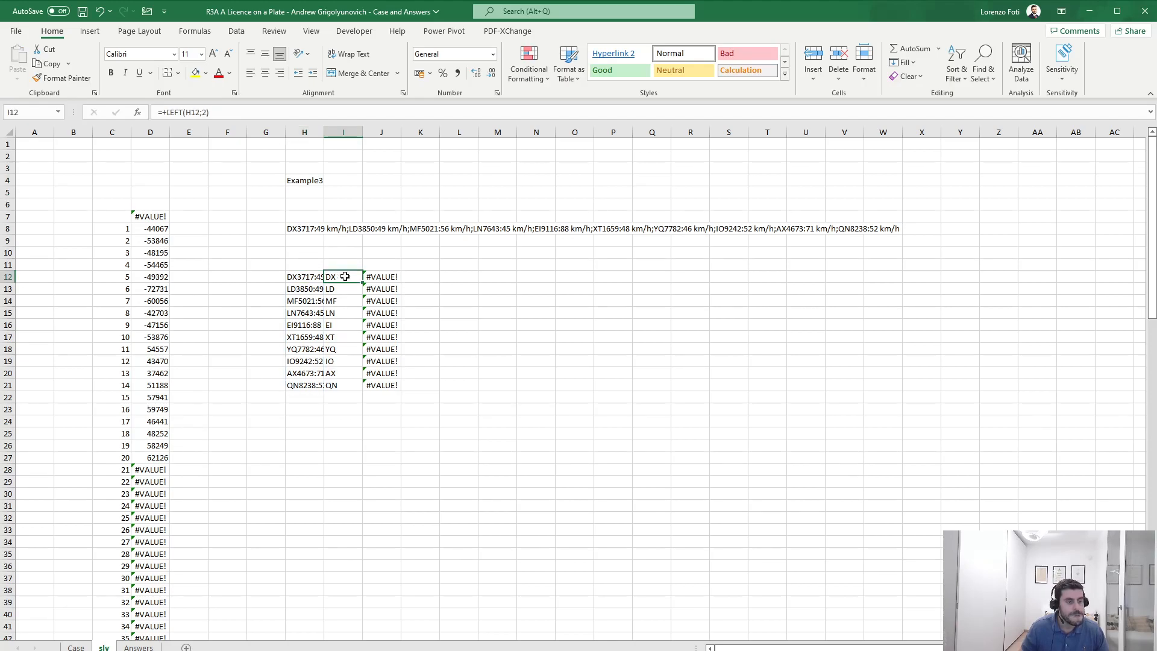
key("ctrl+space")
key("ctrl+shift+plus")
left_click(345, 277)
type("+")
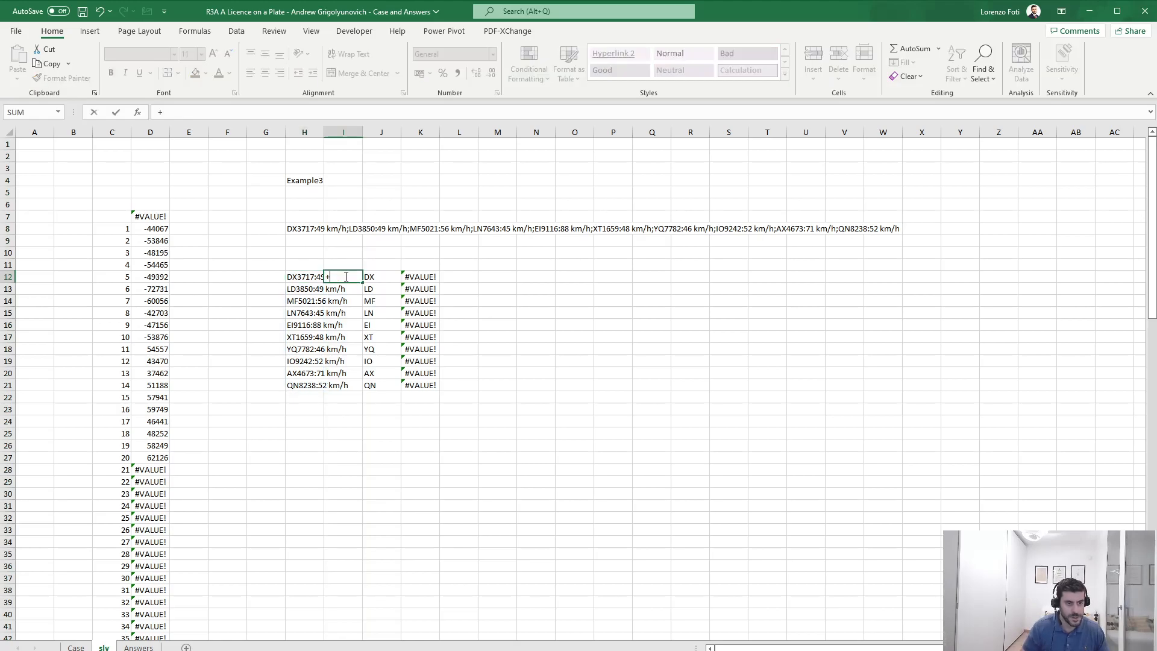
key("Escape")
key("ctrl+space")
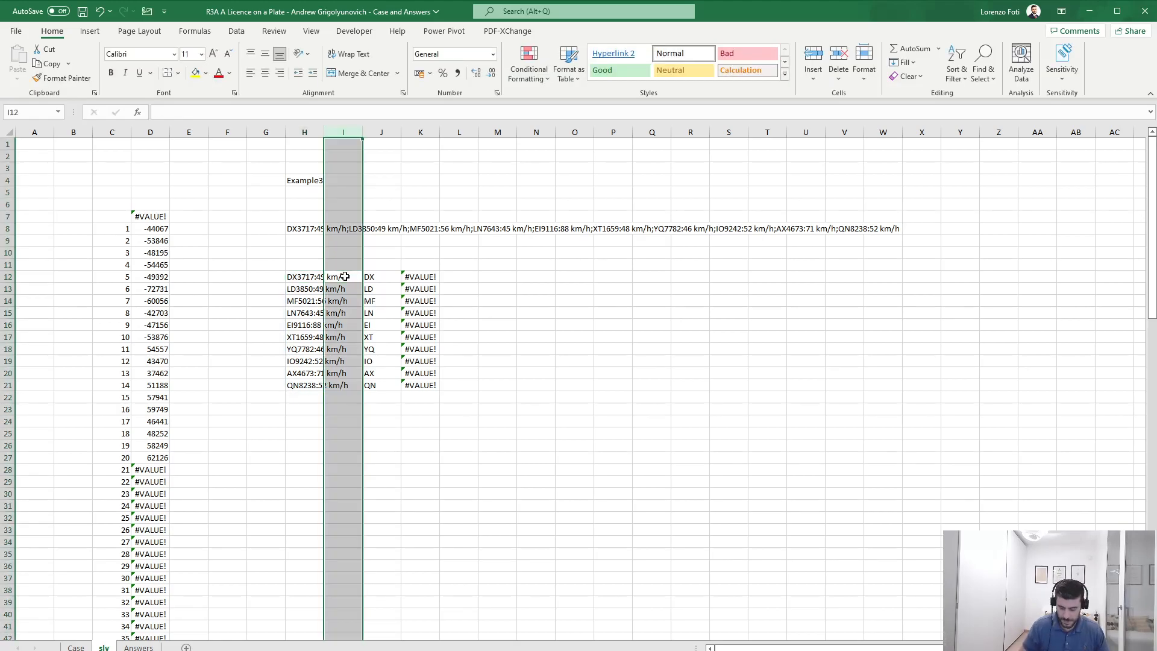
key("ctrl+shift+plus")
Step: In cell I12, split H12 into plate and speed columns at the colon with TEXTSPLIT(H12;":")
left_click(345, 277)
type("+texts")
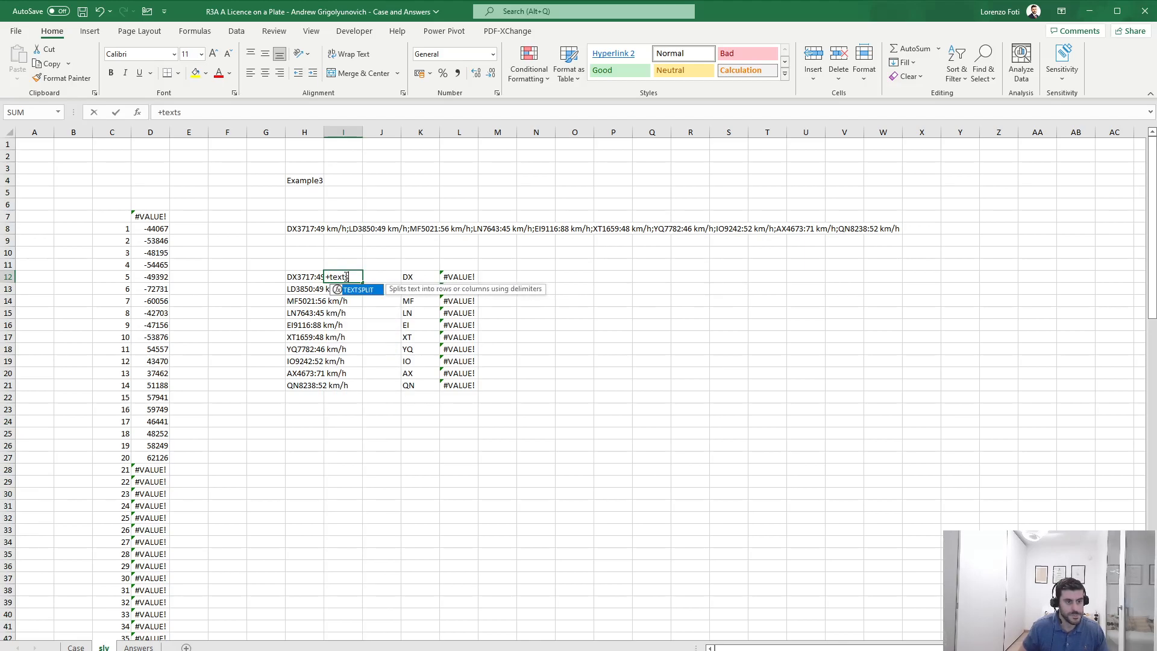
key("Tab")
key("Left")
type(";\"")
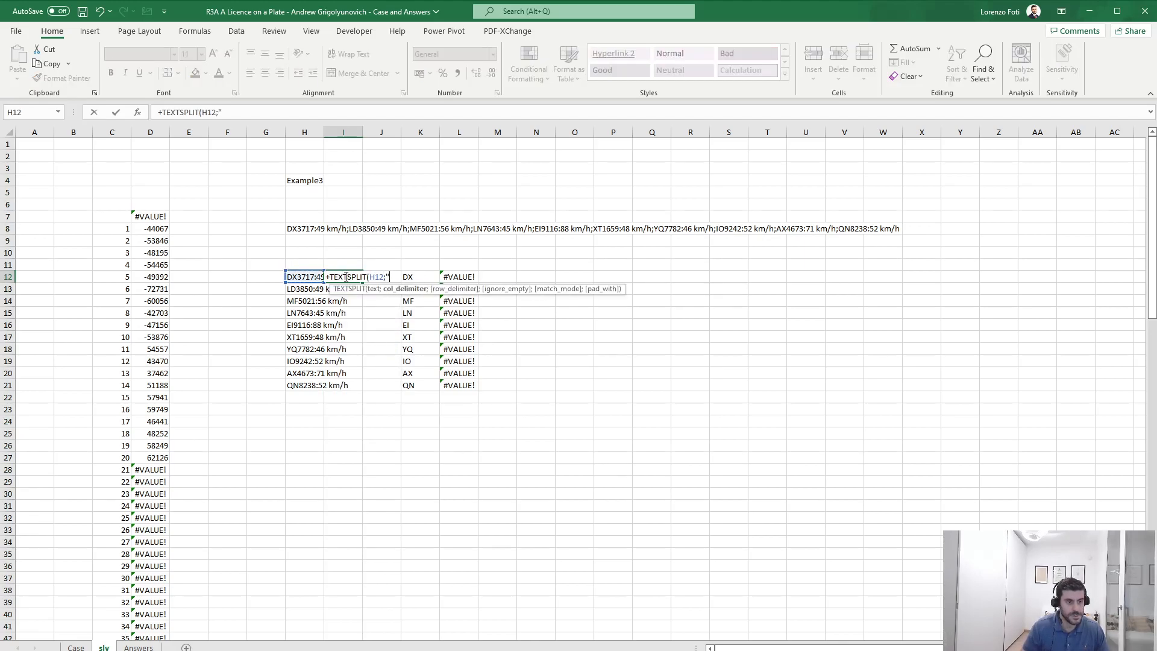
type(":\"")
key("ctrl+Return")
Step: Copy the TEXTSPLIT formula in I12 down to the remaining plate rows through I21
key("ctrl+c")
key("Left")
key("ctrl+Down")
key("Right")
key("ctrl+shift+Up")
key("ctrl+v")
key("ctrl+Up")
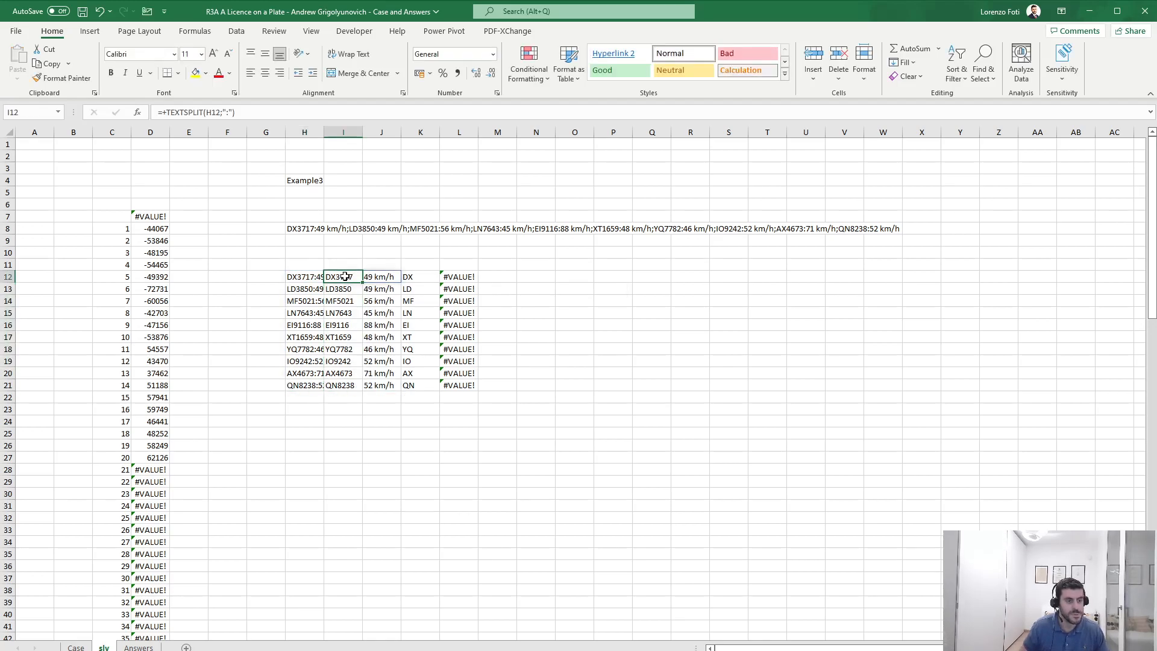
Step: Repoint the LEFT formula in K12 from H12 to I12 and copy it down through K21
key("Right")
key("Right")
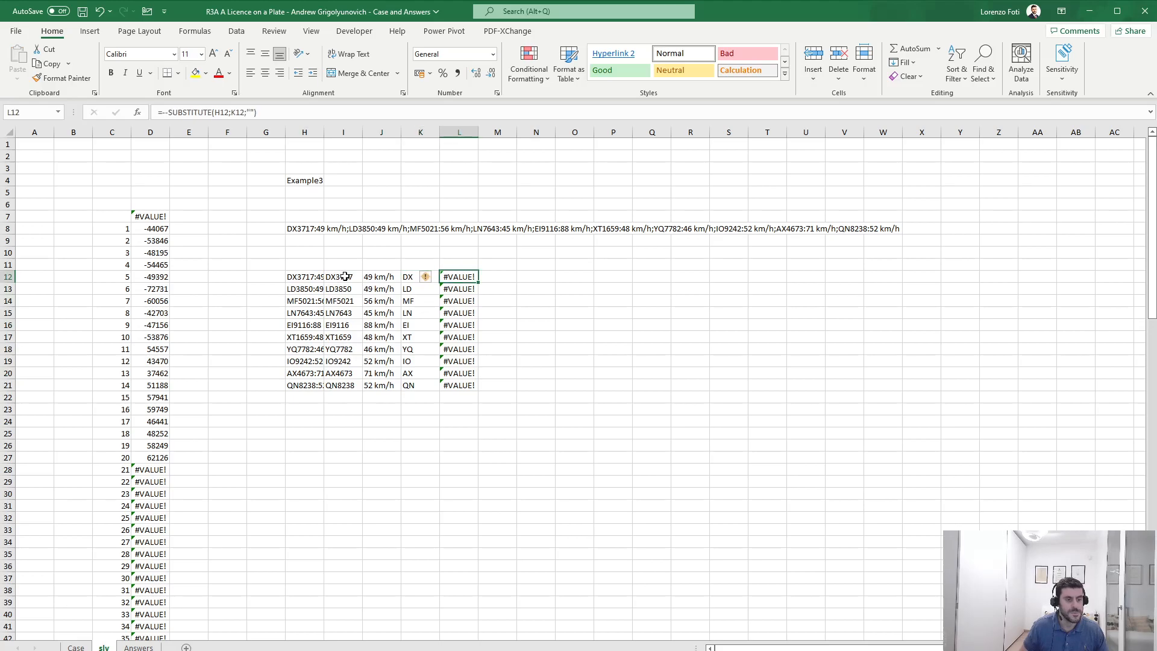
key("F2")
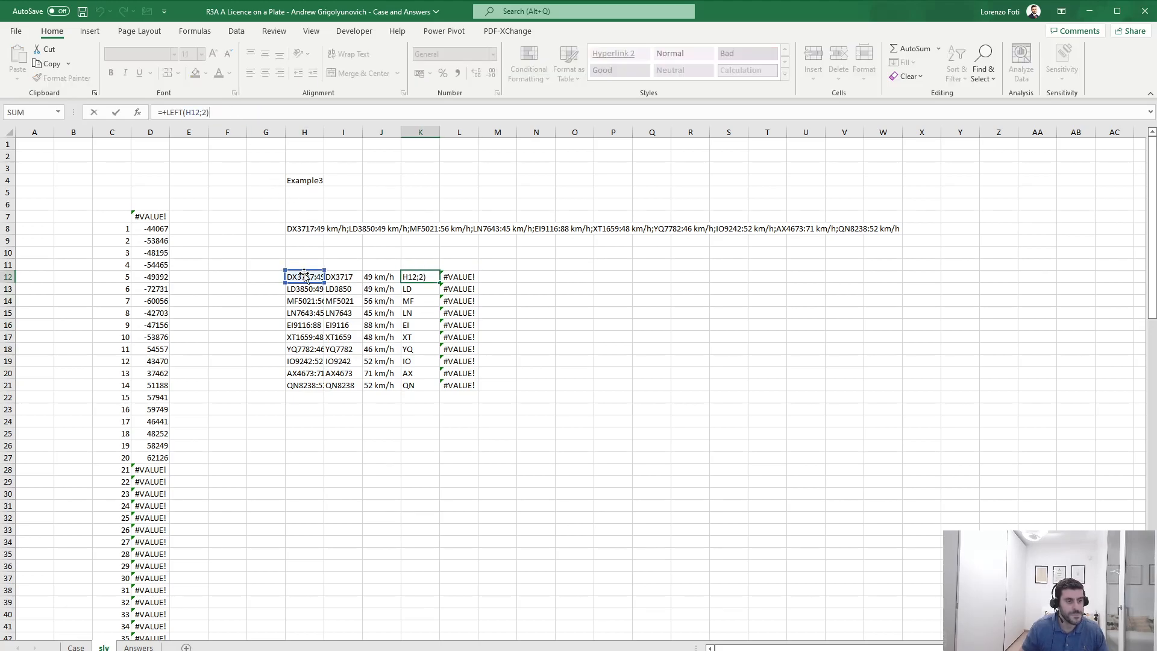
left_click_drag(303, 282, 341, 283)
key("ctrl+Return")
key("ctrl+c")
key("Down")
key("ctrl+shift+Down")
key("ctrl+v")
key("Escape")
Step: Change the text reference in L12's SUBSTITUTE formula to I12 and copy the formula down through L21
key("Up")
key("Right")
key("F2")
key("ctrl+Return")
key("F2")
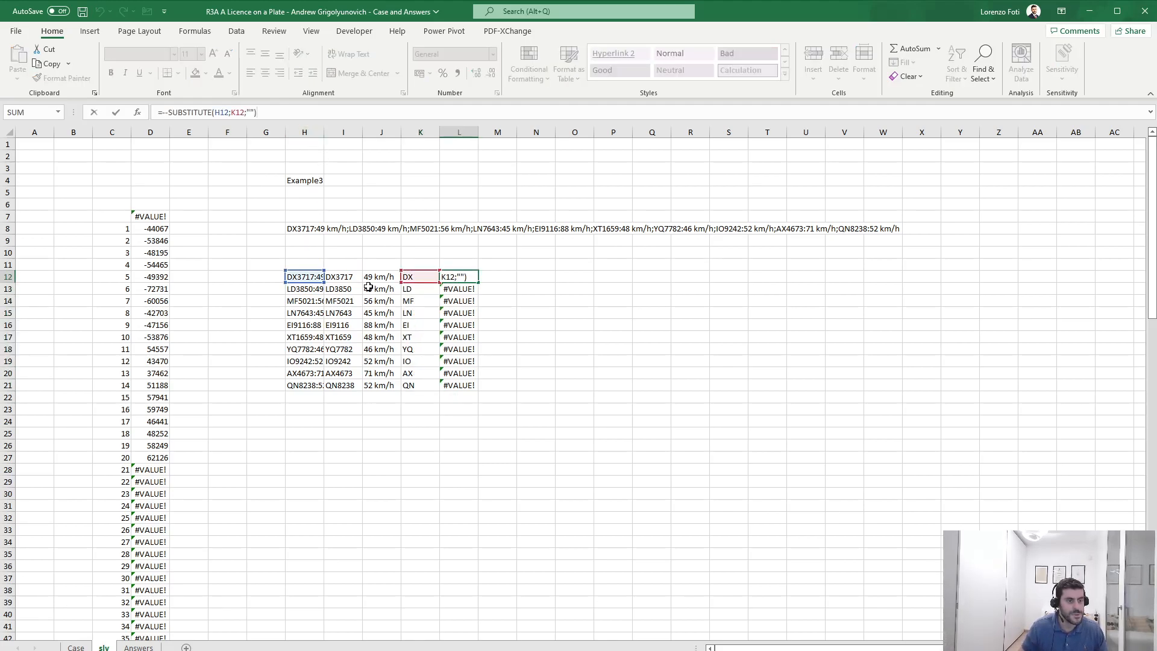
left_click_drag(310, 283, 351, 286)
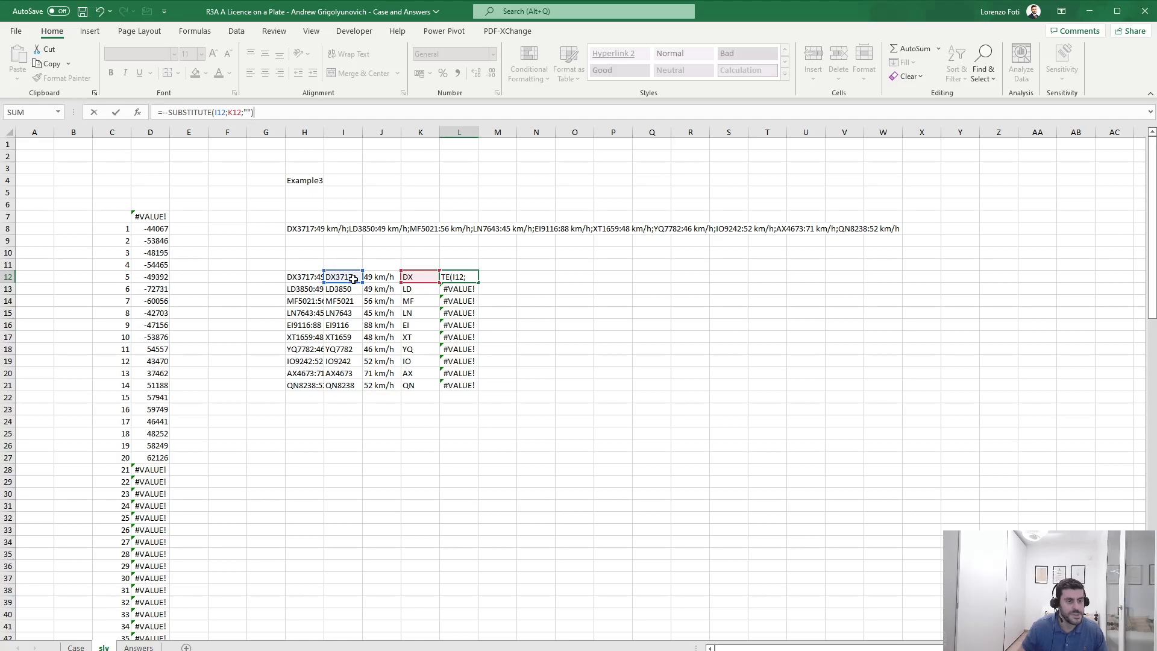
key("ctrl+Return")
key("ctrl+c")
key("Down")
key("ctrl+shift+Down")
key("ctrl+v")
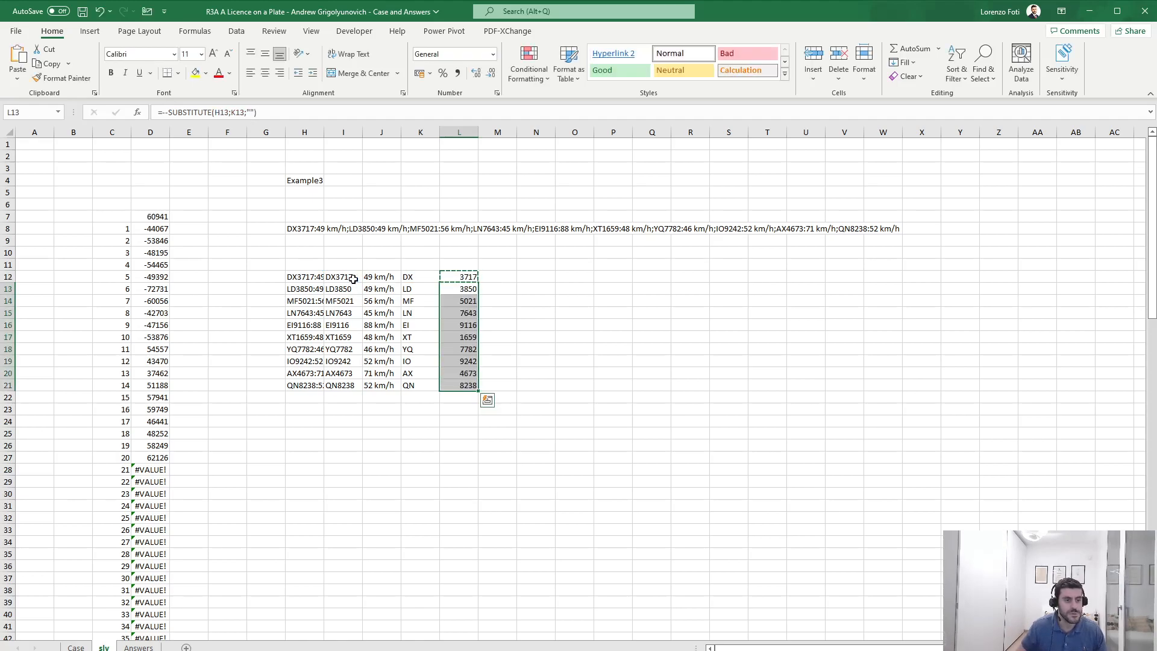
Step: In cell M12, remove the unit from the speed with SUBSTITUTE(J12;" km/h";"")
key("Up")
key("Right")
type("+SUBSTITUTE(")
key("Left")
key("Left")
key("Left")
type(";\"")
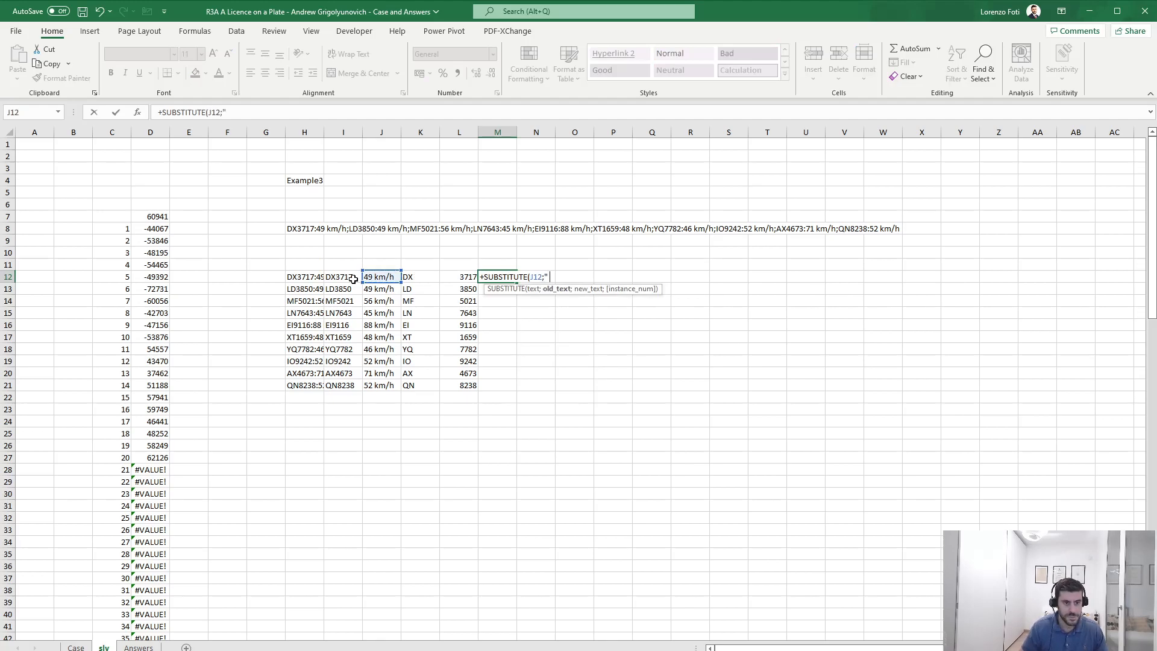
type(" km/h\")")
key("Return")
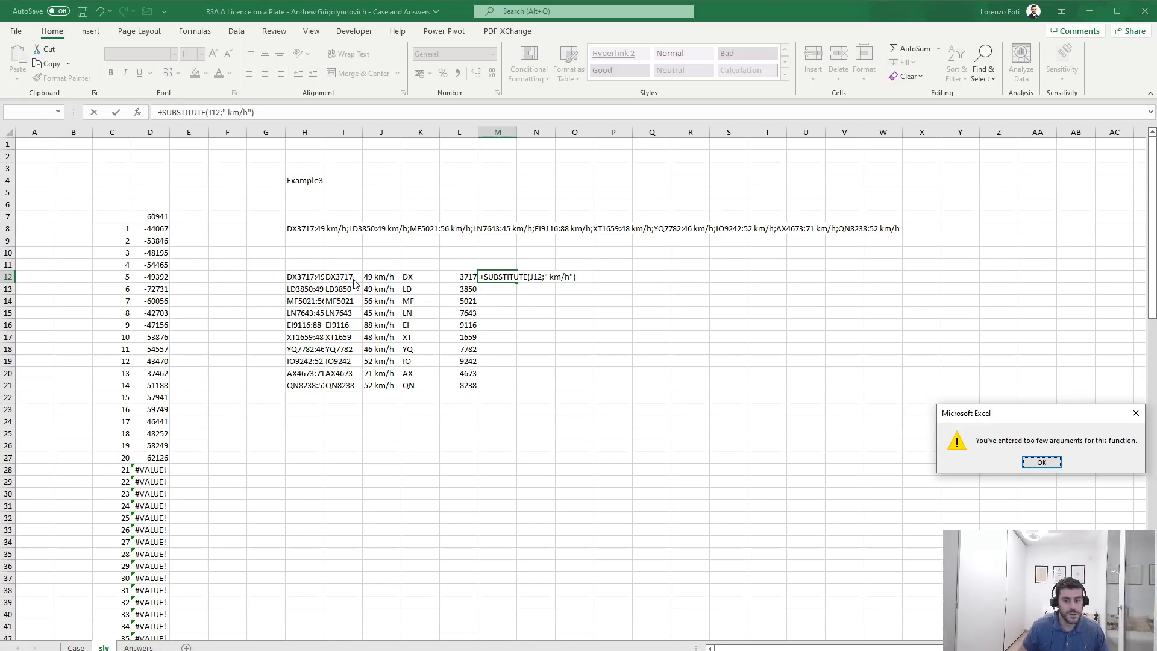
key("Return")
type(";\"\"")
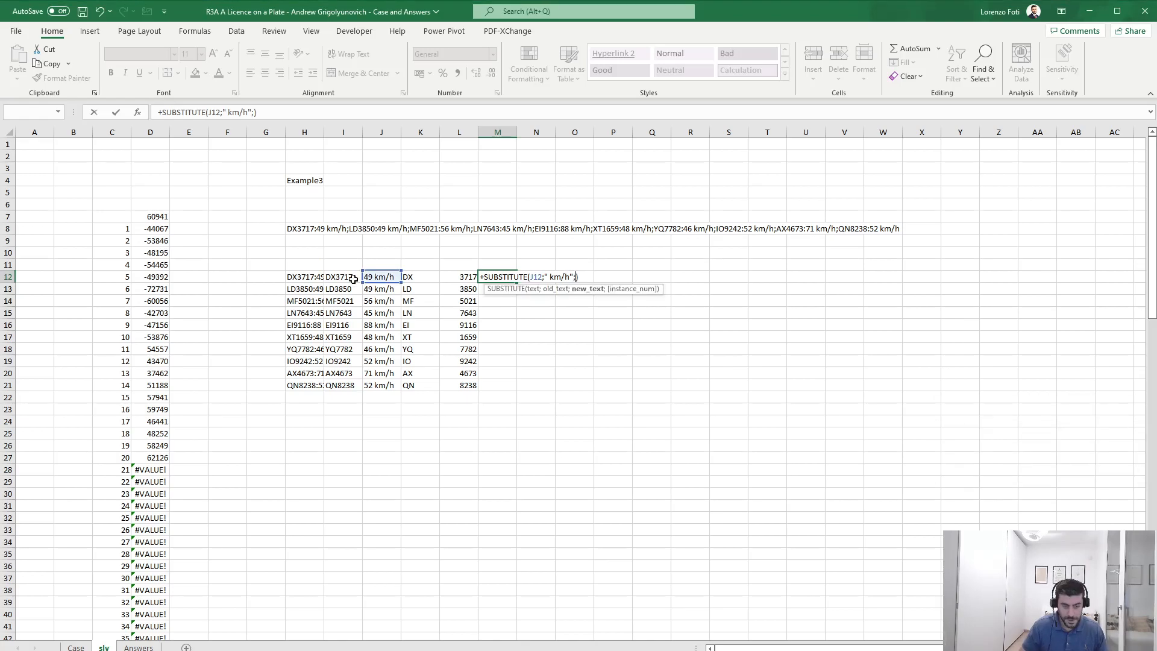
key("Tab")
Step: In cell N12, enter an IF formula that returns 1 when M12 is above 50 and 0 otherwise
type("+")
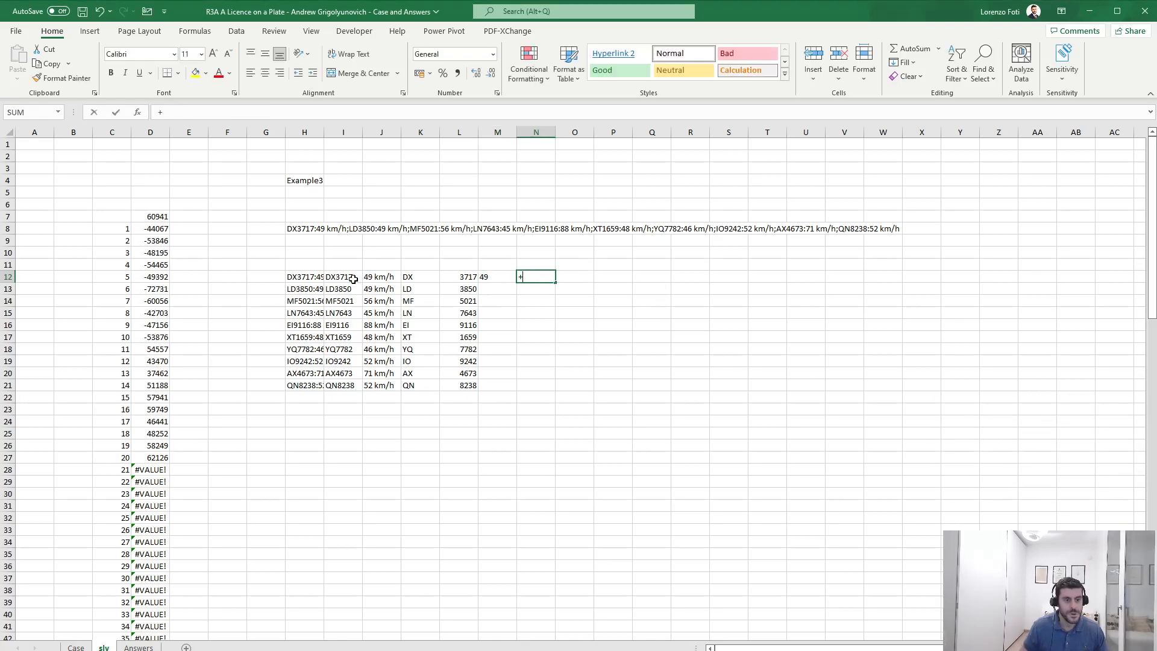
type("if(")
key("Left")
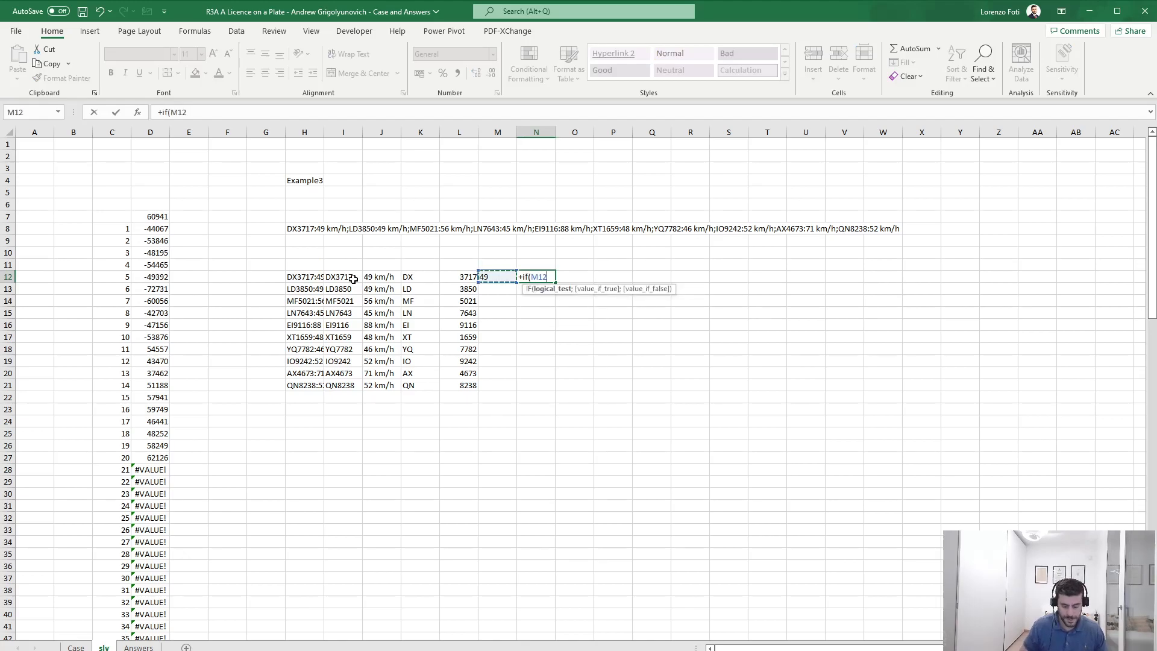
type(">")
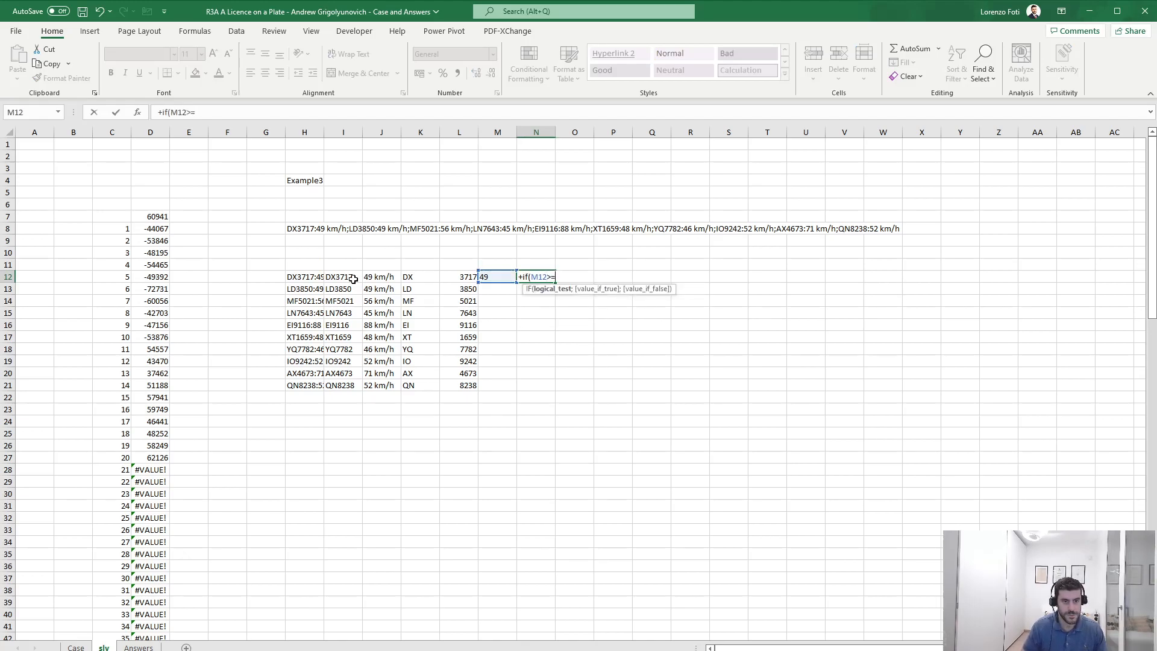
type("50;1)")
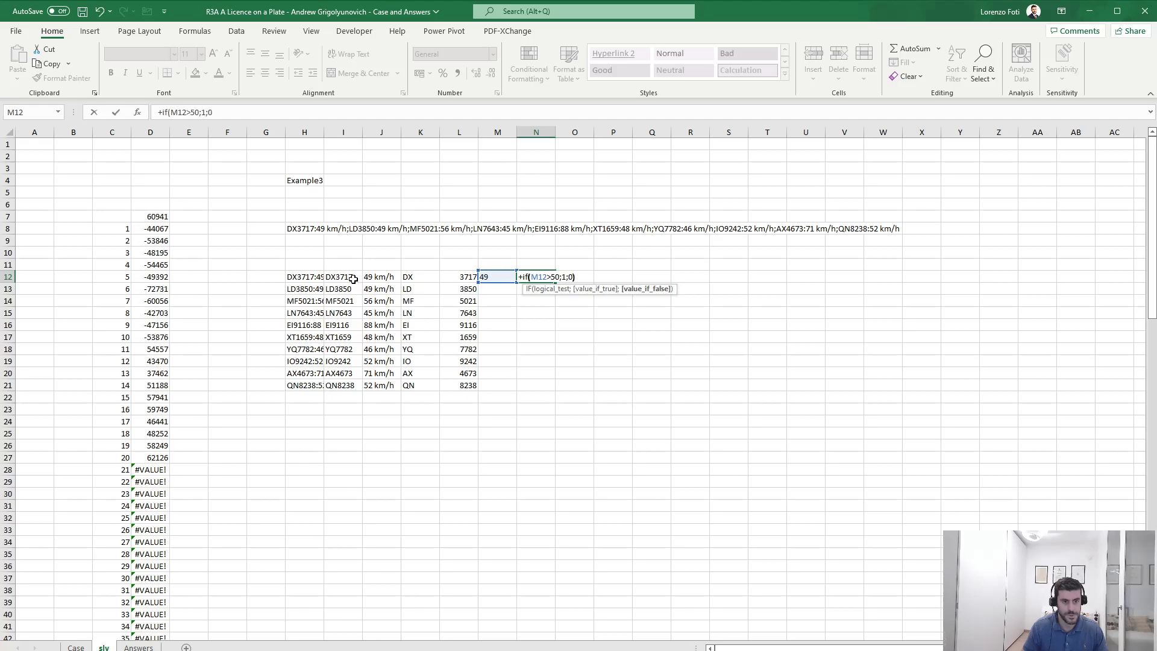
key("Return")
Step: Fill the speed and speeding-flag formulas in M12:N12 down through row 21
key("Up")
key("Left")
key("ctrl+Down")
key("Right")
key("ctrl+shift+Up")
key("shift+Right")
key("ctrl+d")
key("Up")
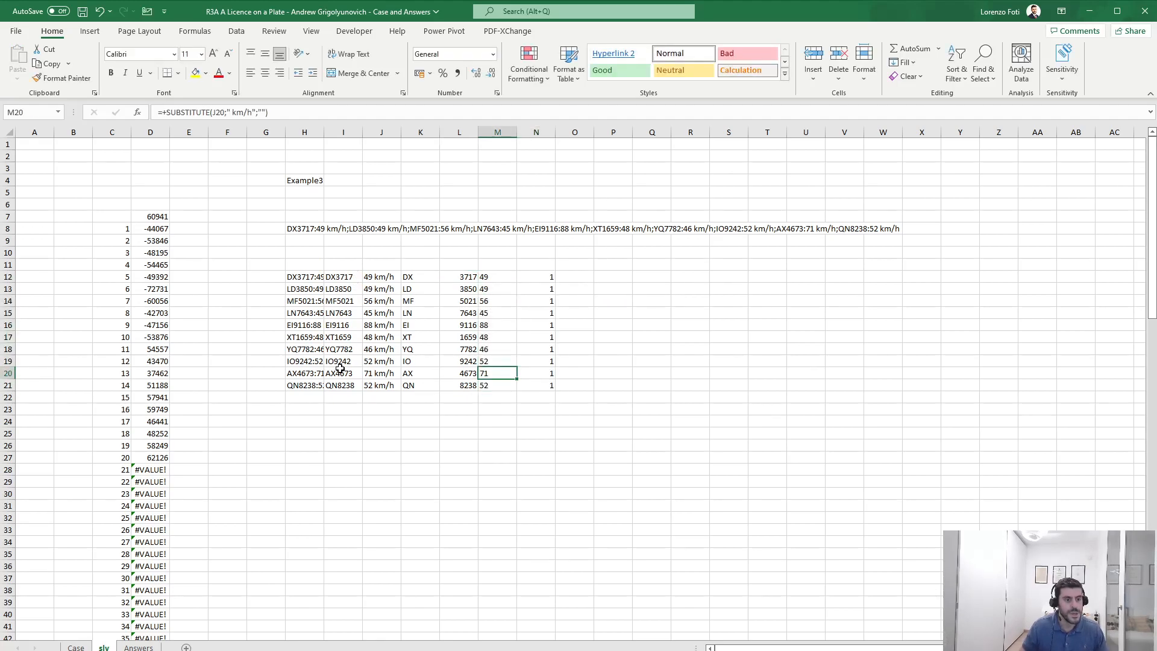
Step: Add a double minus before SUBSTITUTE in M12 to convert the speed to a number, and copy the formula down through M21
left_click(496, 277)
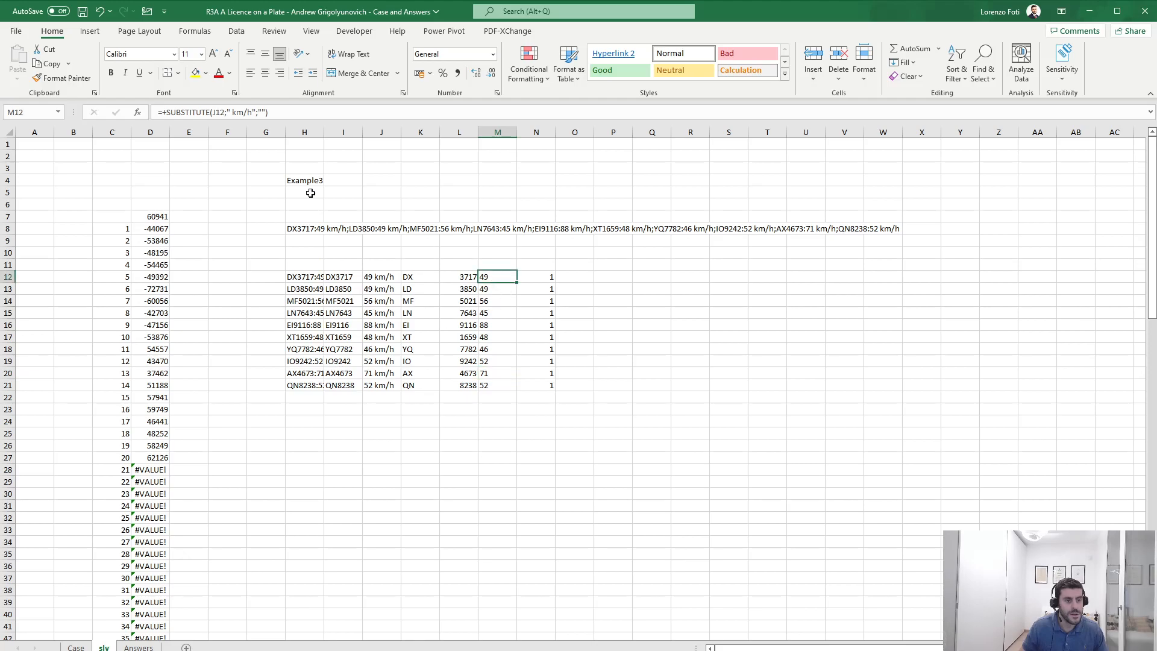
left_click(179, 106)
key("BackSpace")
type("--")
key("ctrl+Return")
key("ctrl+c")
key("Down")
key("ctrl+shift+Down")
key("Return")
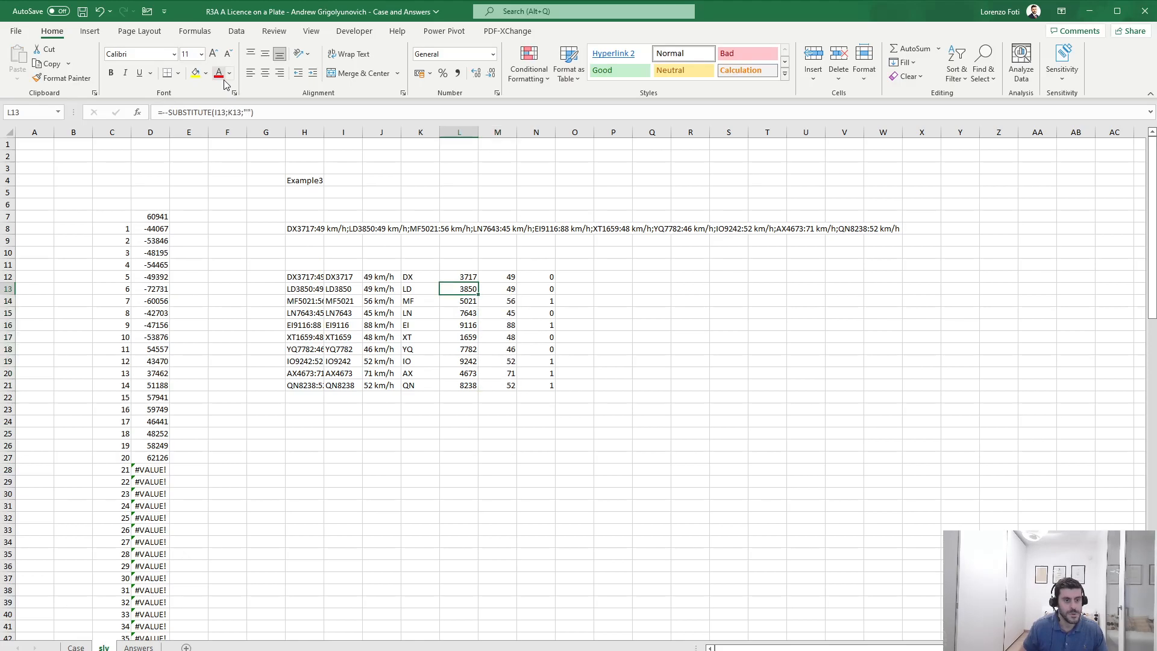
Step: Replace the formula in D7 with SUMPRODUCT(L12:L21;N12:N21) and recalculate the data table
left_click(150, 216)
left_click_drag(216, 112, 170, 114)
type("SUMP")
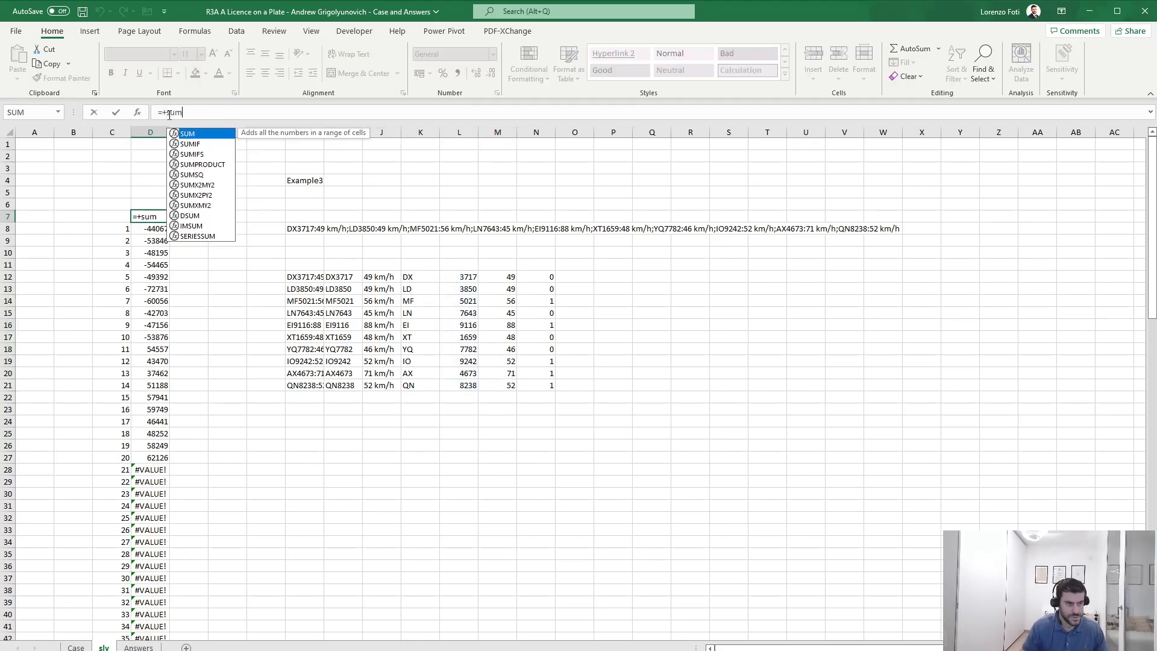
key("Tab")
left_click_drag(467, 279, 473, 390)
type(";")
left_click_drag(543, 276, 540, 384)
type(")")
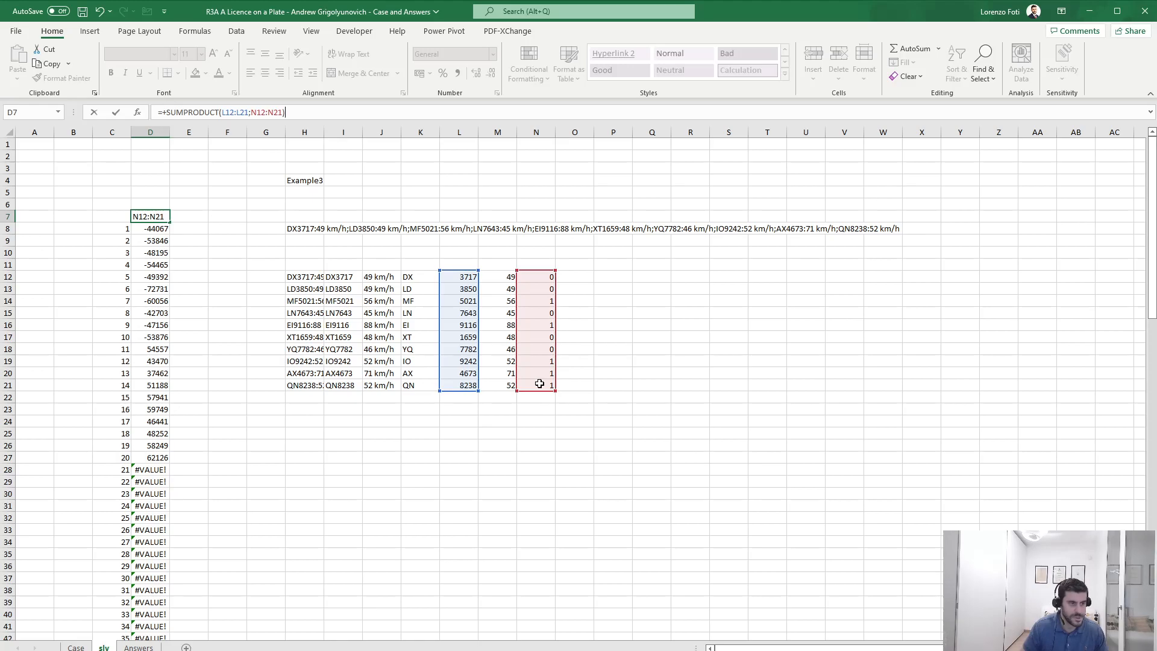
key("Return")
key("alt+m")
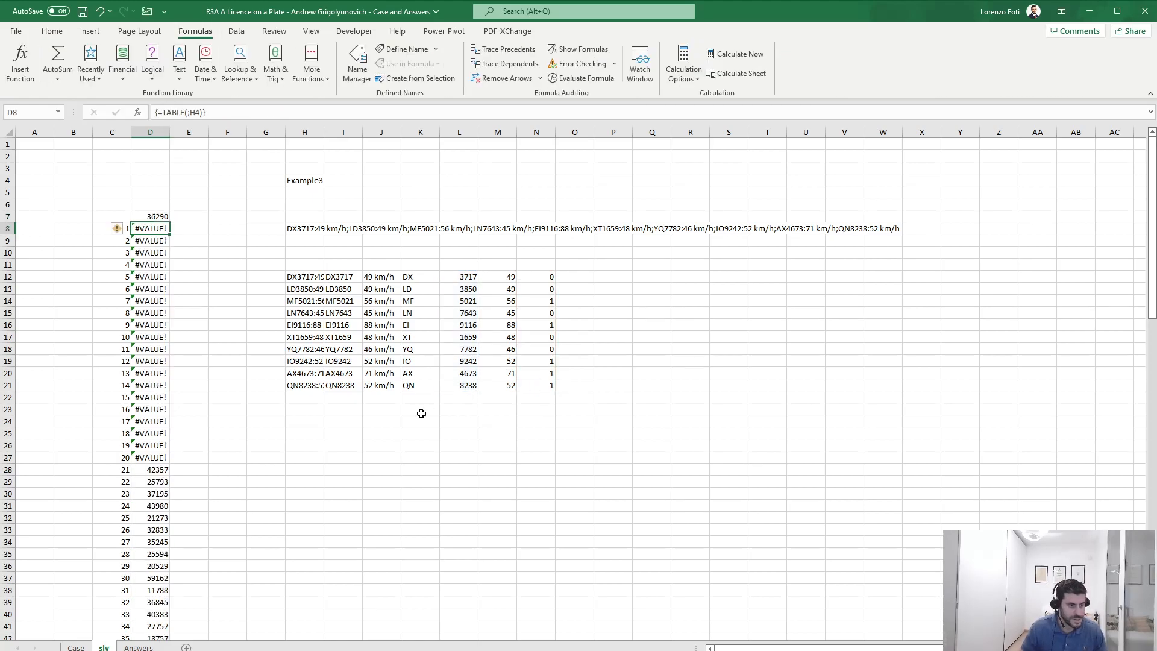
Step: Copy the Level 3 results for games 21 to 40 from the slv sheet and paste them as values into Case cells E95:E114
scroll(172, 358, "down", 5)
left_click_drag(155, 285, 158, 519)
key("ctrl+c")
key("ctrl+Page_Up")
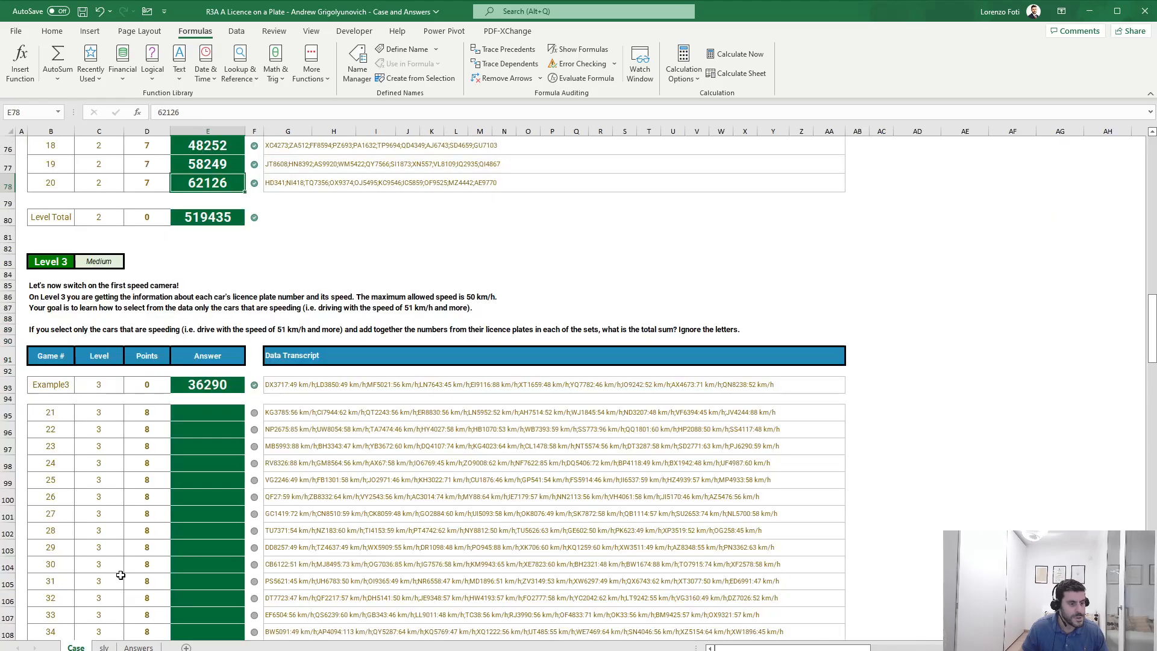
scroll(202, 332, "down", 5)
scroll(202, 332, "up", 2)
left_click(212, 268)
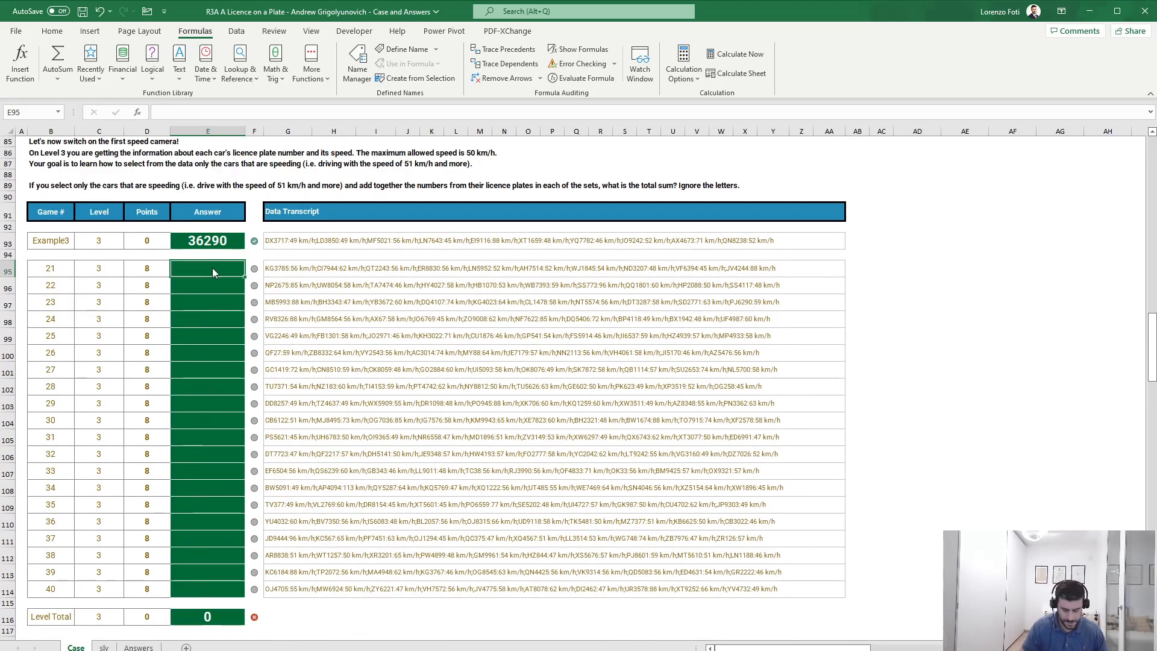
key("alt+h")
key("v")
key("v")
key("Down")
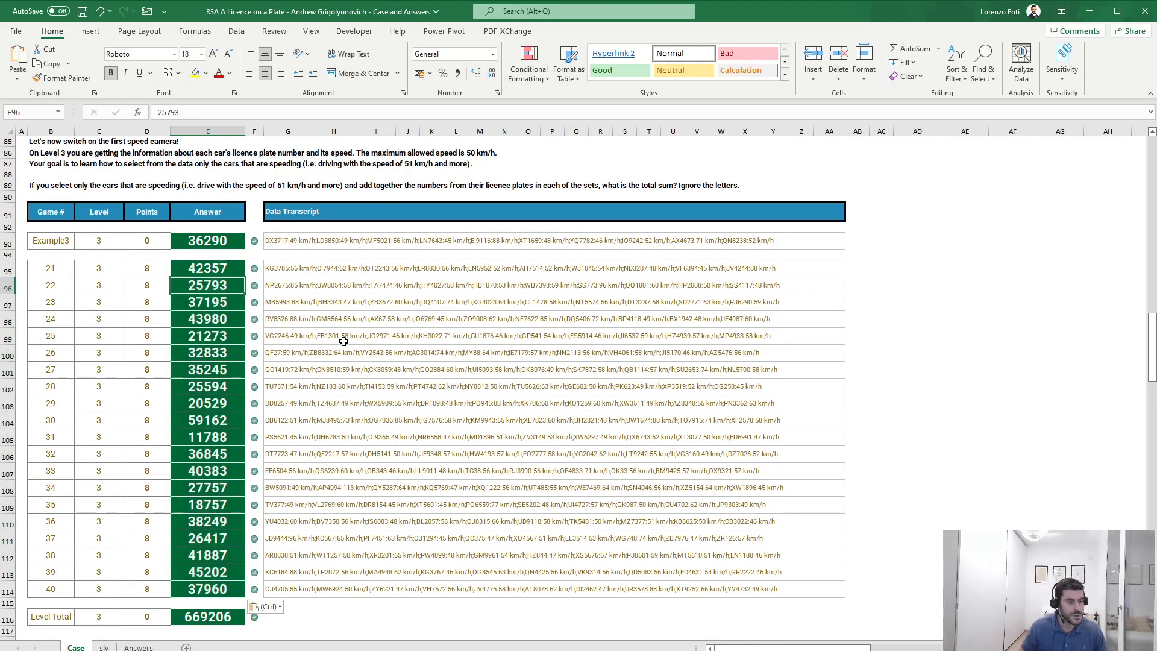
Step: Capture a screen clipping of the Level 4 speeding fines table together with the max speed and calibration allowance values
scroll(343, 340, "down", 10)
scroll(208, 481, "up", 2)
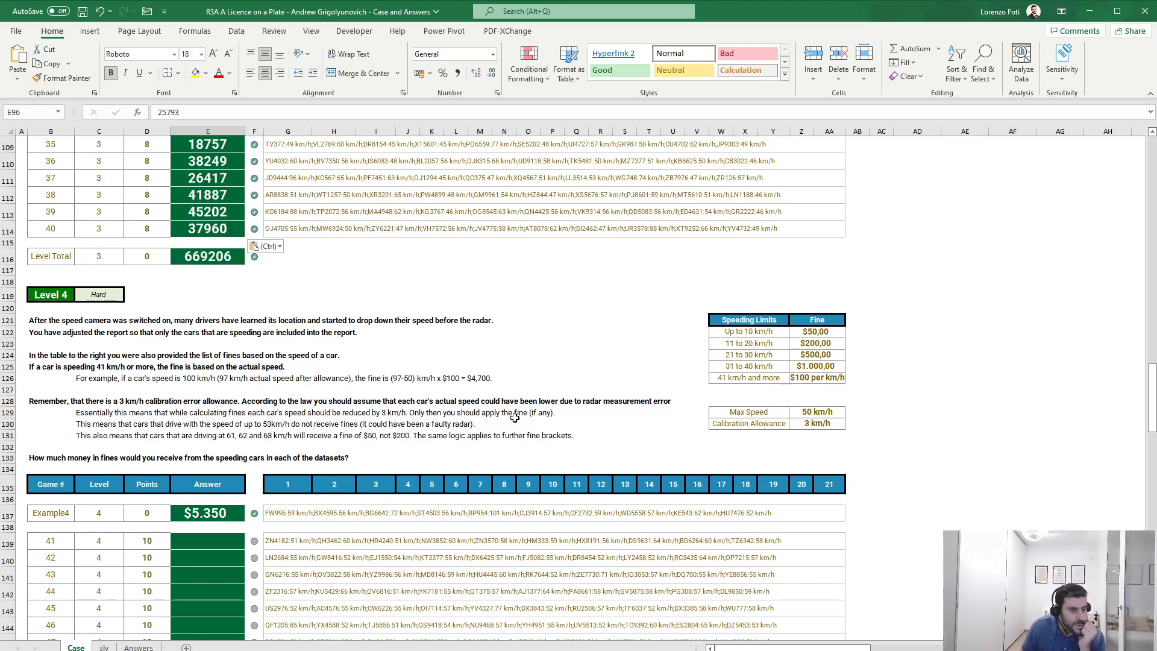
left_click_drag(740, 321, 857, 427)
left_click(923, 425)
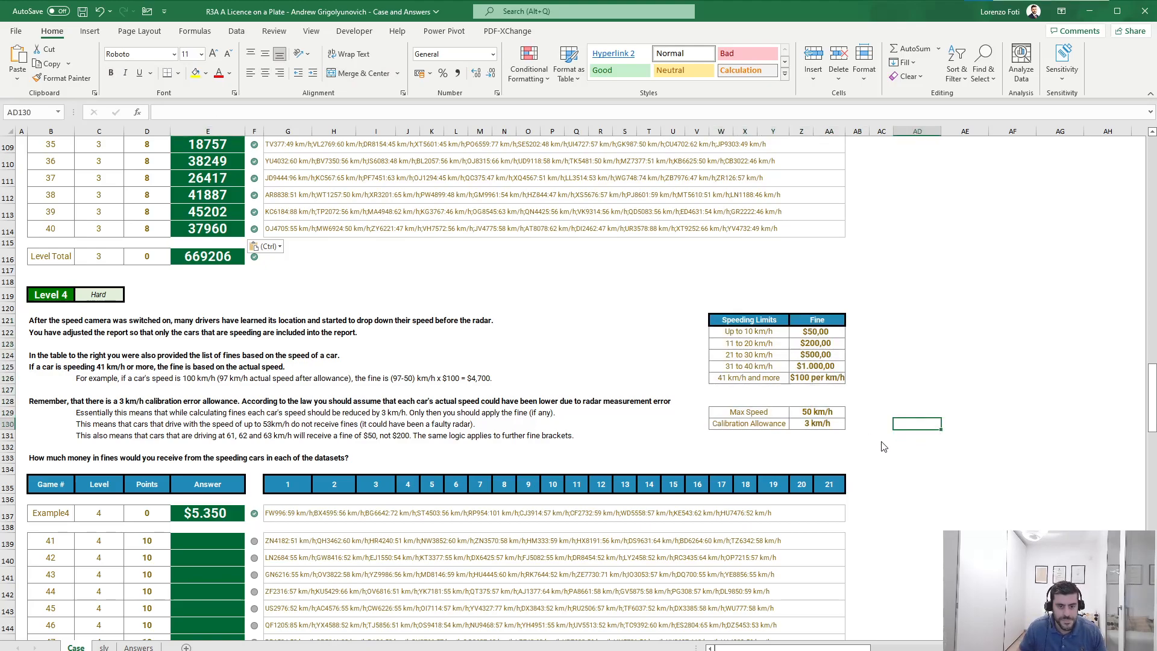
key("super+shift+s")
left_click_drag(876, 444, 699, 298)
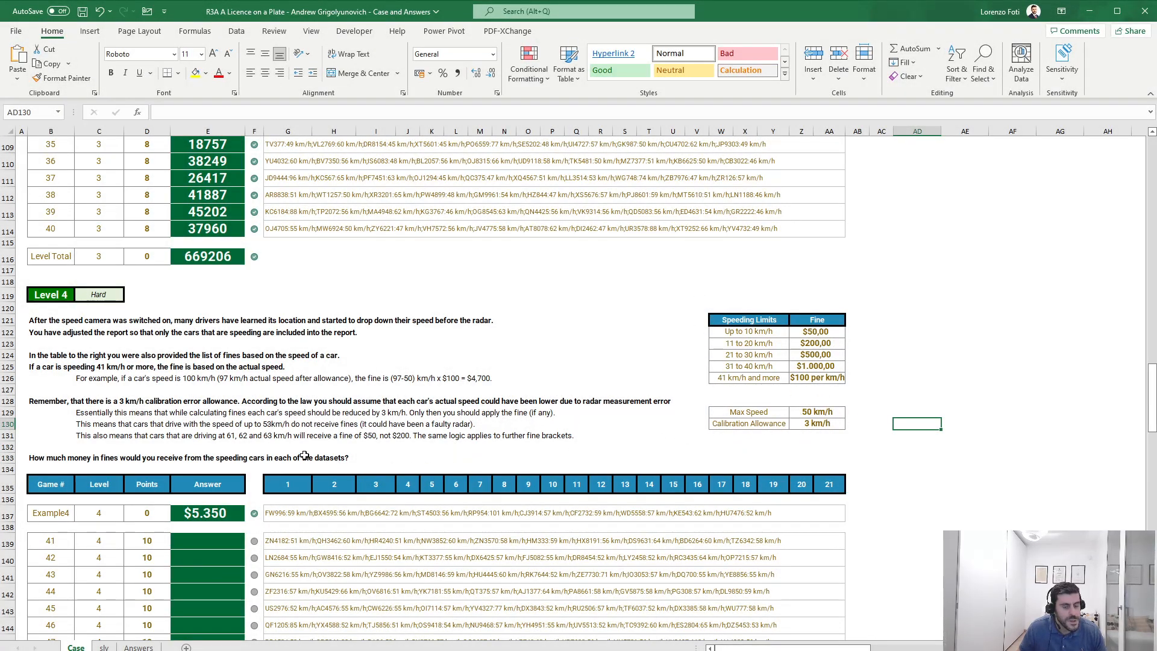
Step: Review the Level 4 games and paste the fines table clipping onto the slv sheet around columns W to Z, beside the data
scroll(315, 434, "down", 5)
scroll(317, 435, "down", 18)
scroll(319, 446, "up", 20)
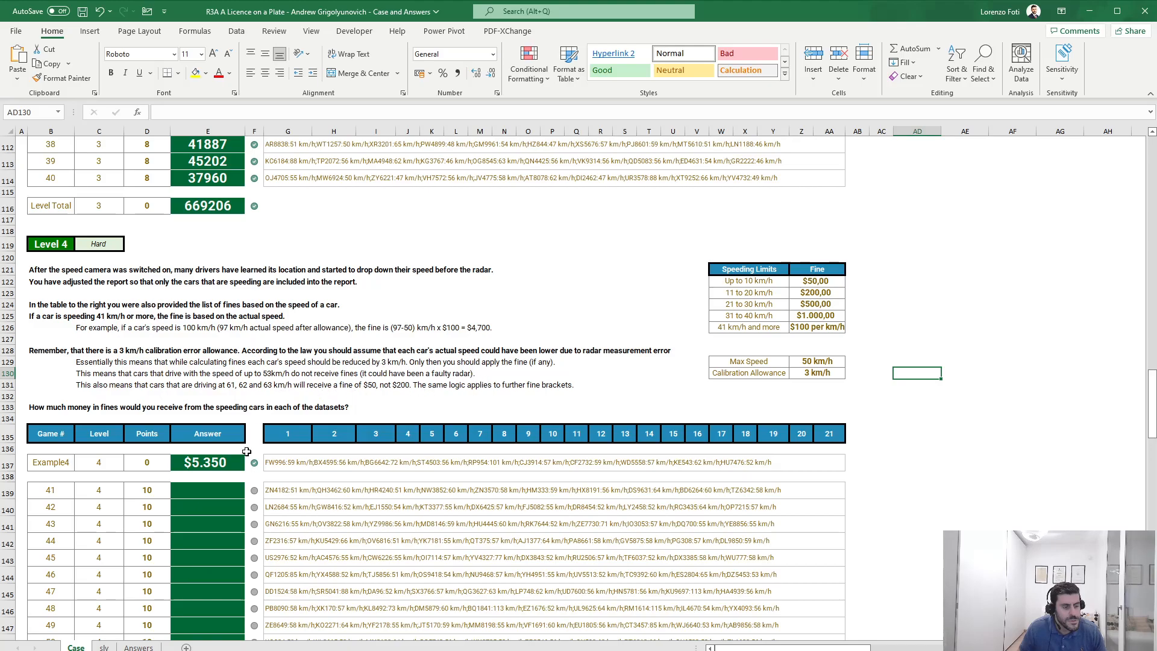
left_click(104, 647)
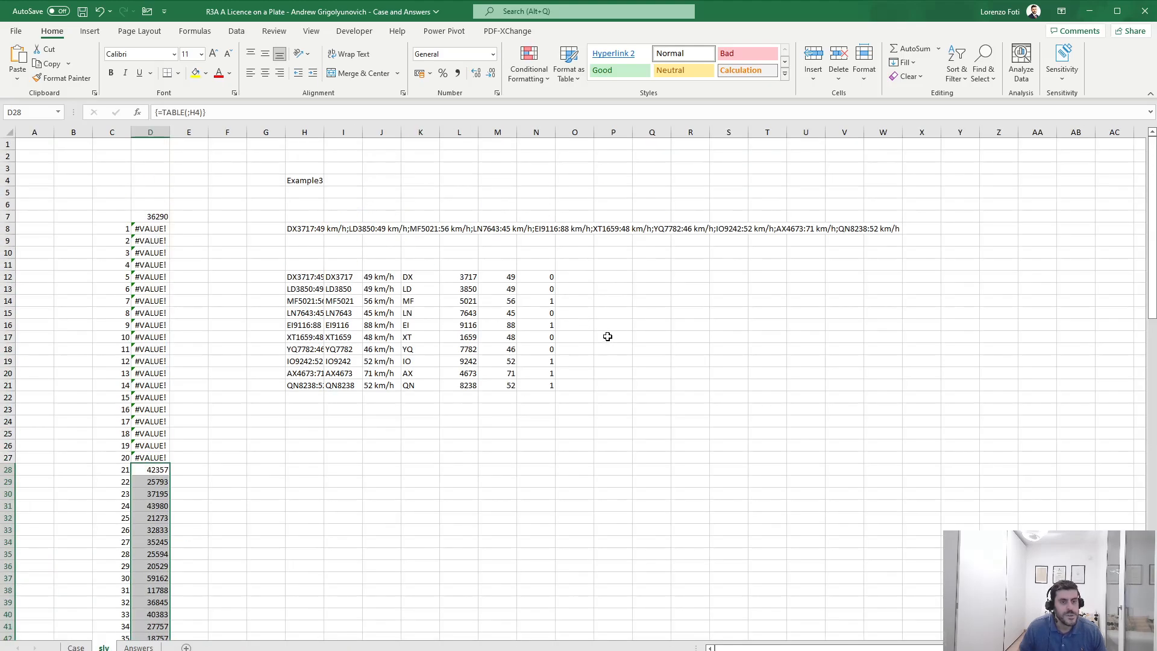
left_click(826, 193)
key("ctrl+v")
left_click_drag(850, 226, 894, 223)
left_click(574, 313)
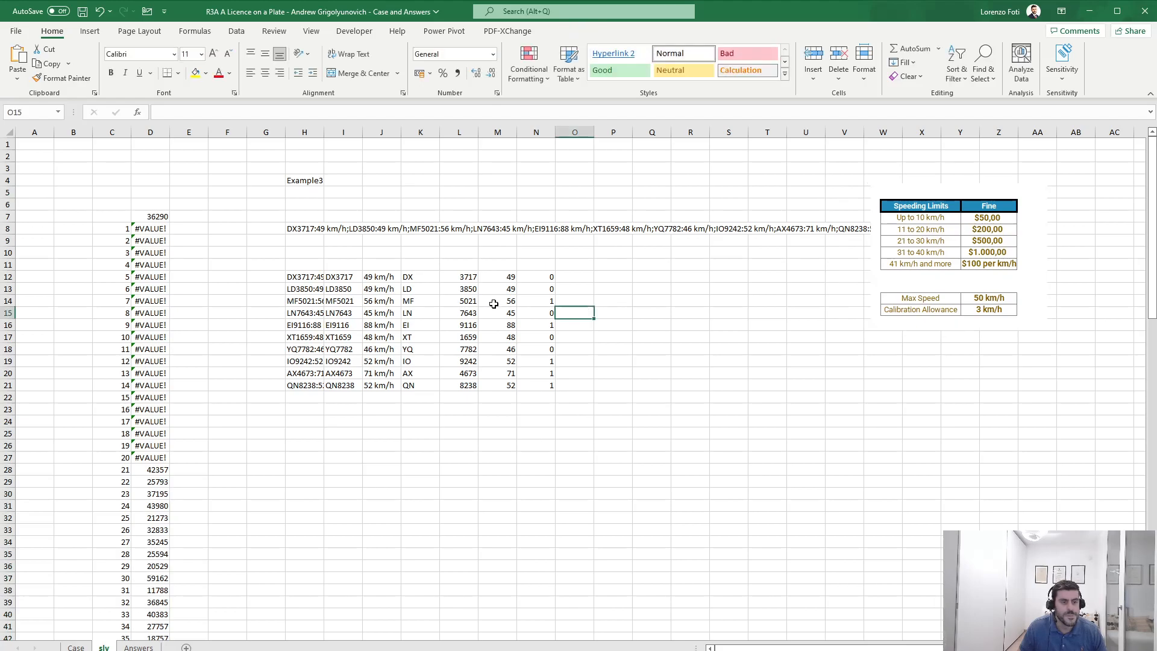
left_click(310, 258)
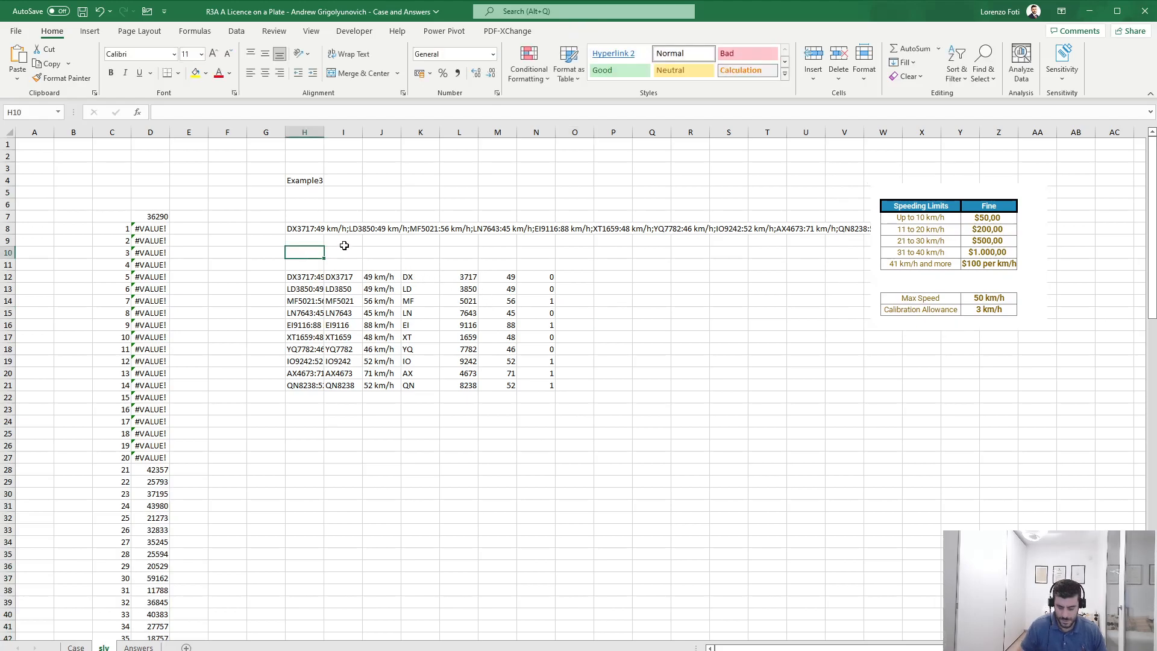
key("shift+space")
key("ctrl+minus")
key("Return")
key("Up")
left_click(344, 247)
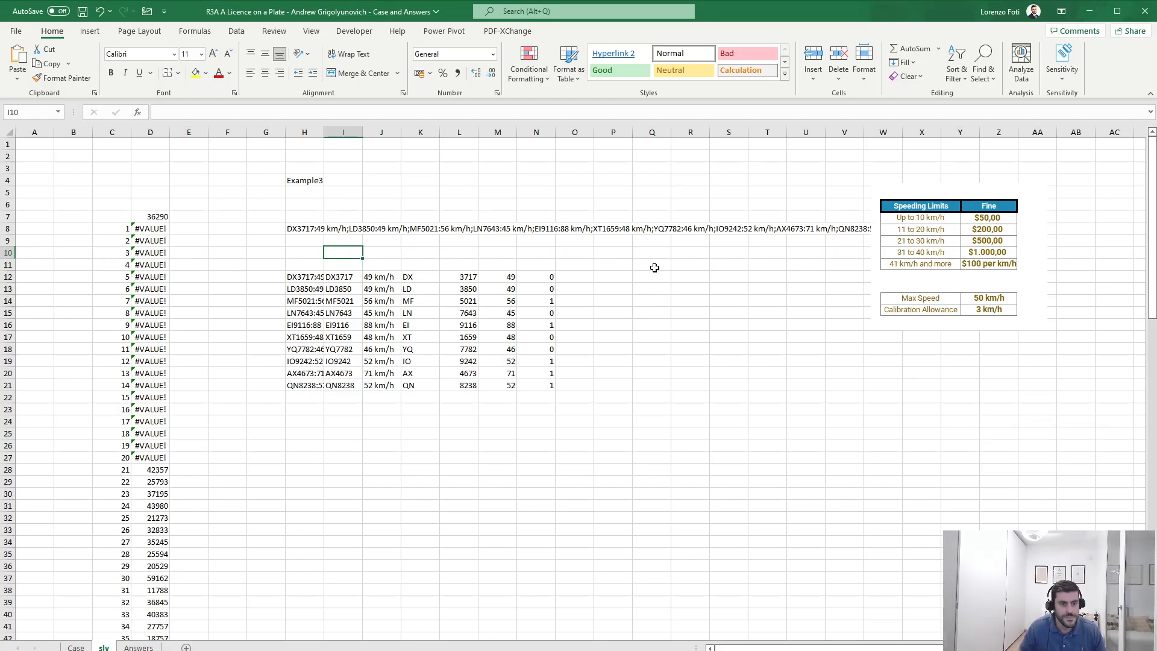
Step: Change the game name in H4 of the slv sheet to Example4
left_click(306, 182)
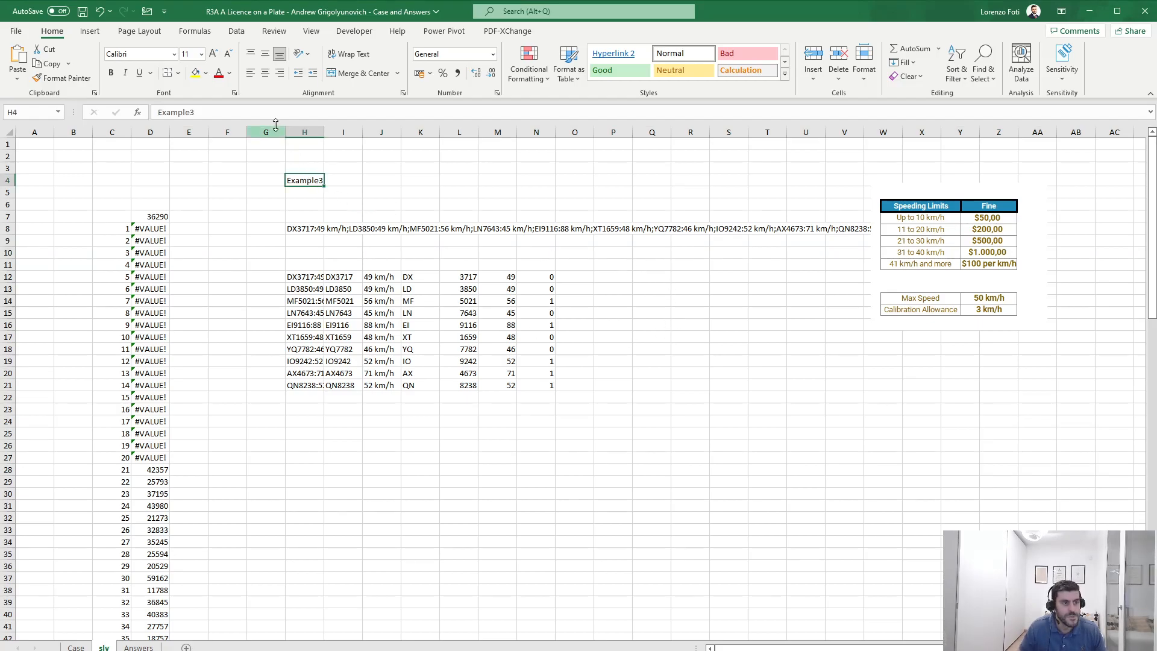
left_click(275, 116)
key("BackSpace")
type("4")
key("Return")
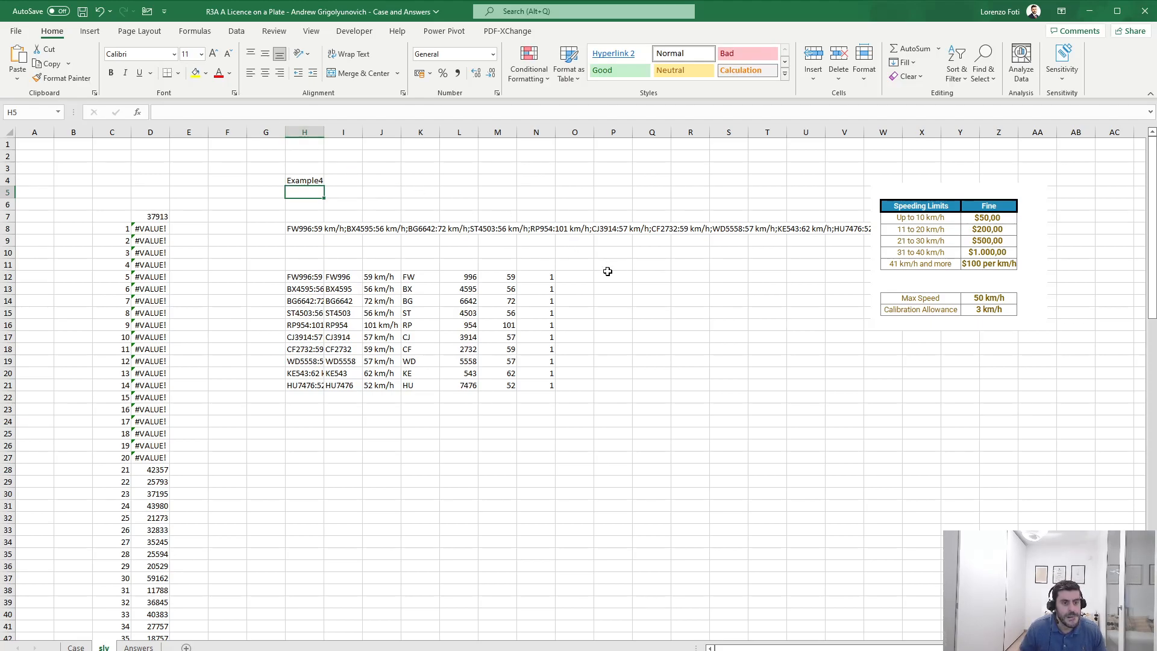
Step: Check the speed formula in M12 and clear the speeding flags in N12:N21
left_click(504, 276)
key("F2")
key("Escape")
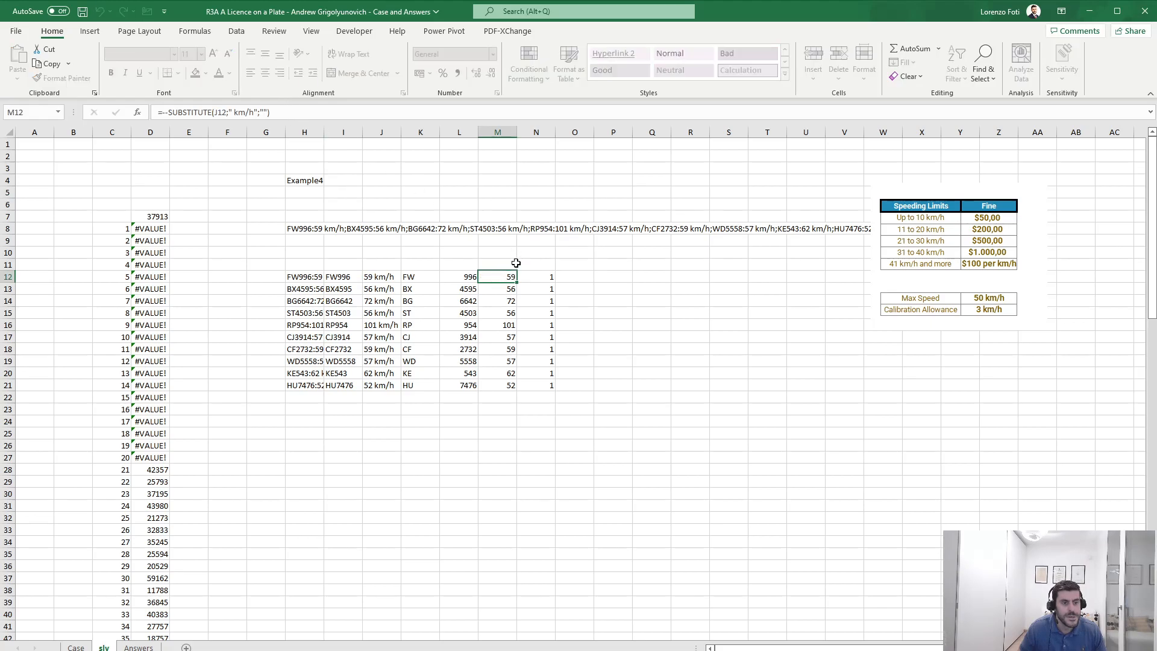
left_click(544, 278)
key("ctrl+shift+Down")
key("Delete")
Step: In N12, enter a formula that subtracts 3 from the speed in M12
left_click(544, 278)
type("+")
key("Left")
type("-3")
key("ctrl+Return")
Step: Enter the calibration allowance 3 in N10 and change the N12 formula to =+M12-$N$10
key("Up")
key("Up")
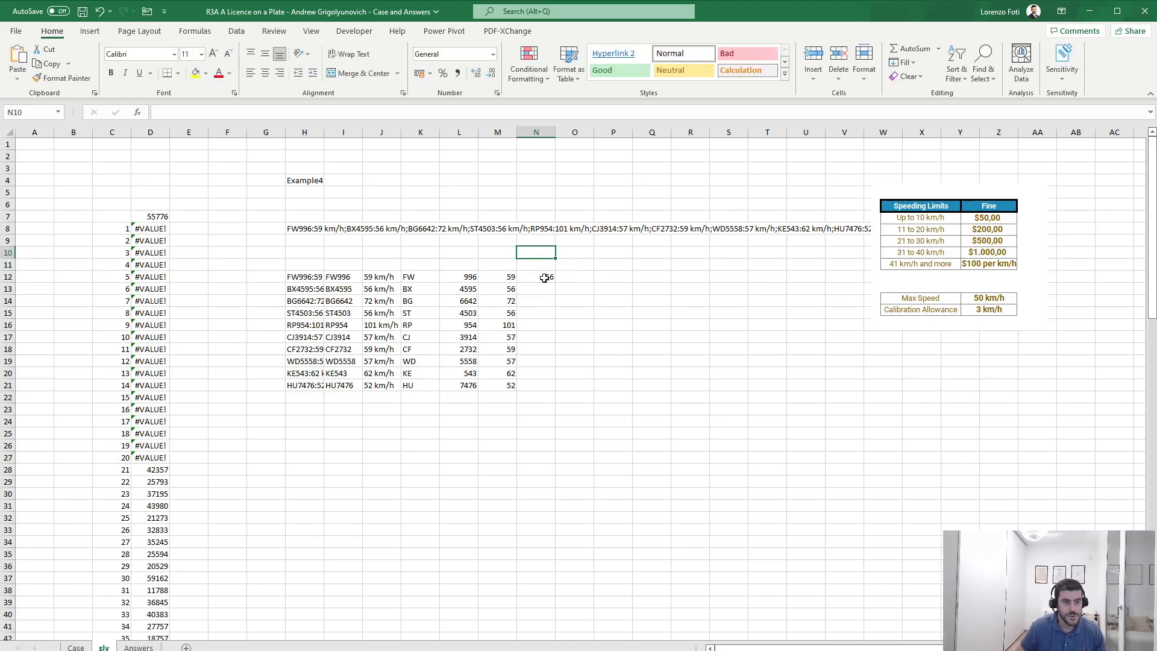
type("3")
left_click(544, 277)
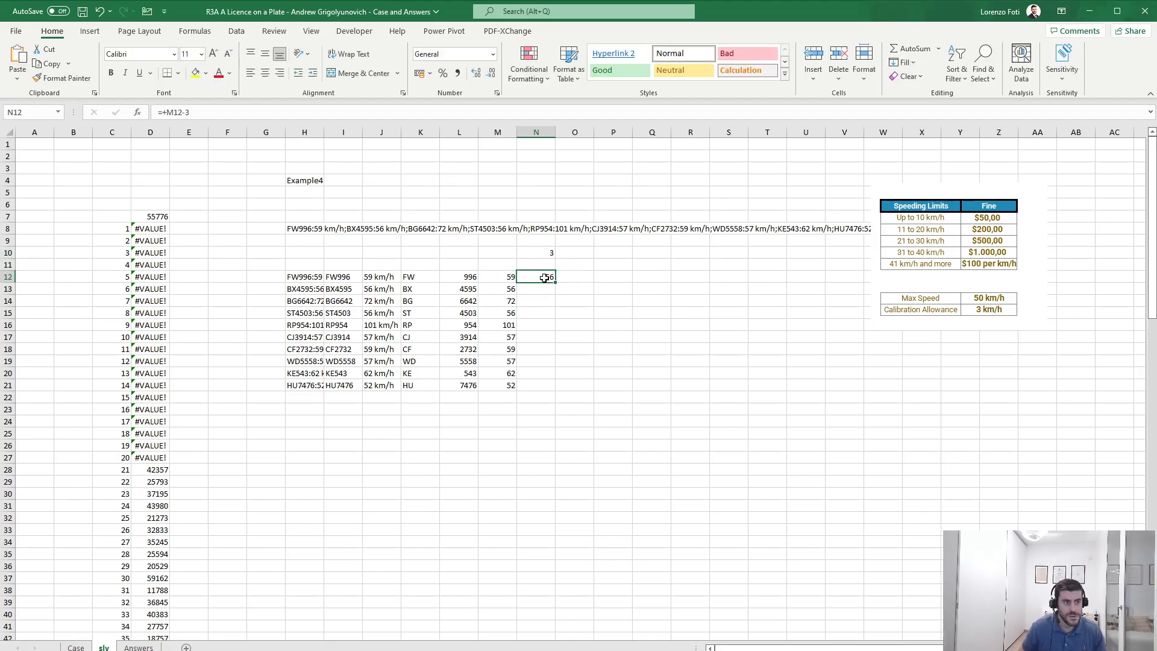
left_click(247, 112)
key("BackSpace")
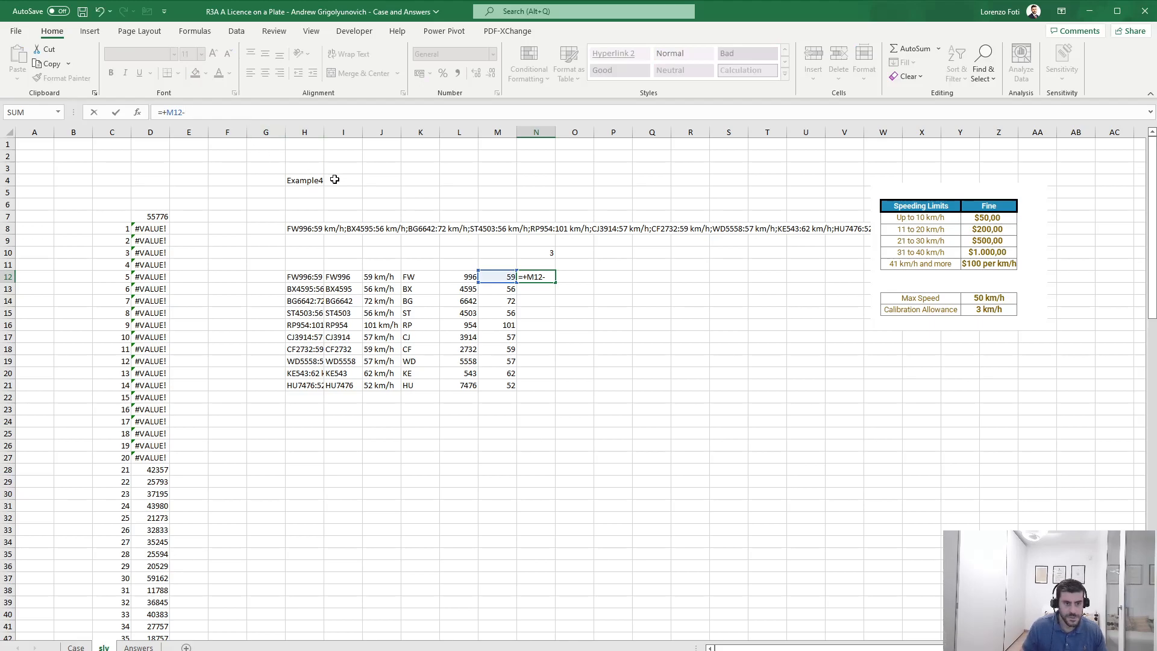
left_click(546, 253)
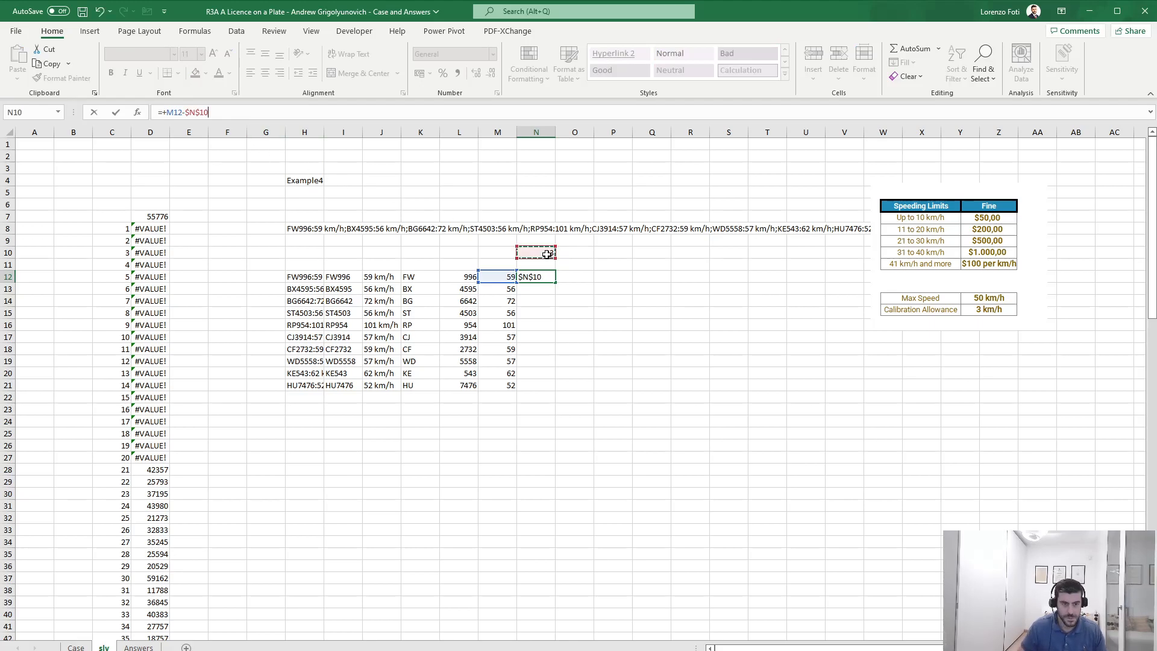
key("Tab")
Step: Enter the maximum speed 50 in O10
key("Up")
key("Up")
type("50")
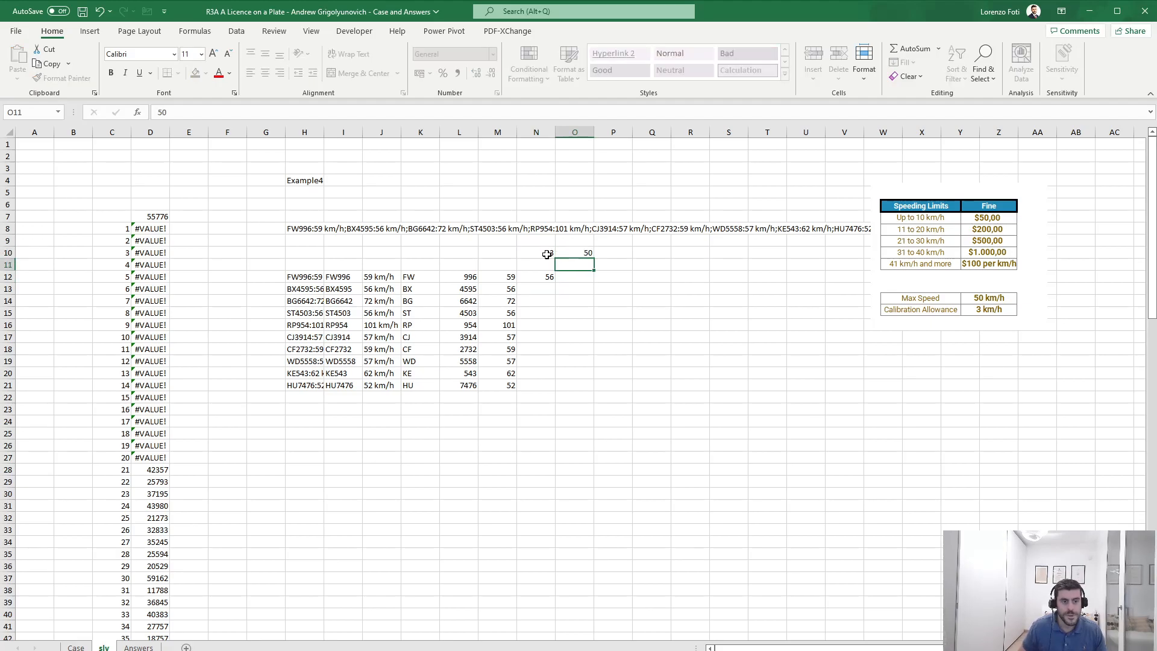
key("Down")
key("Down")
type("+if")
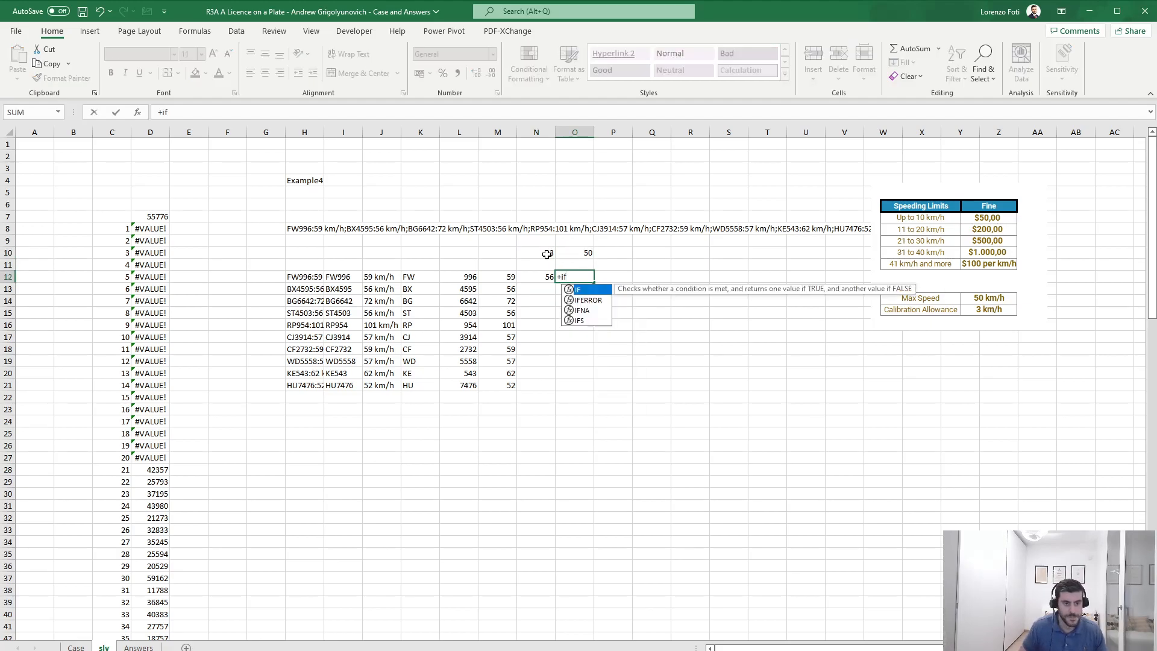
key("Left")
key("Right")
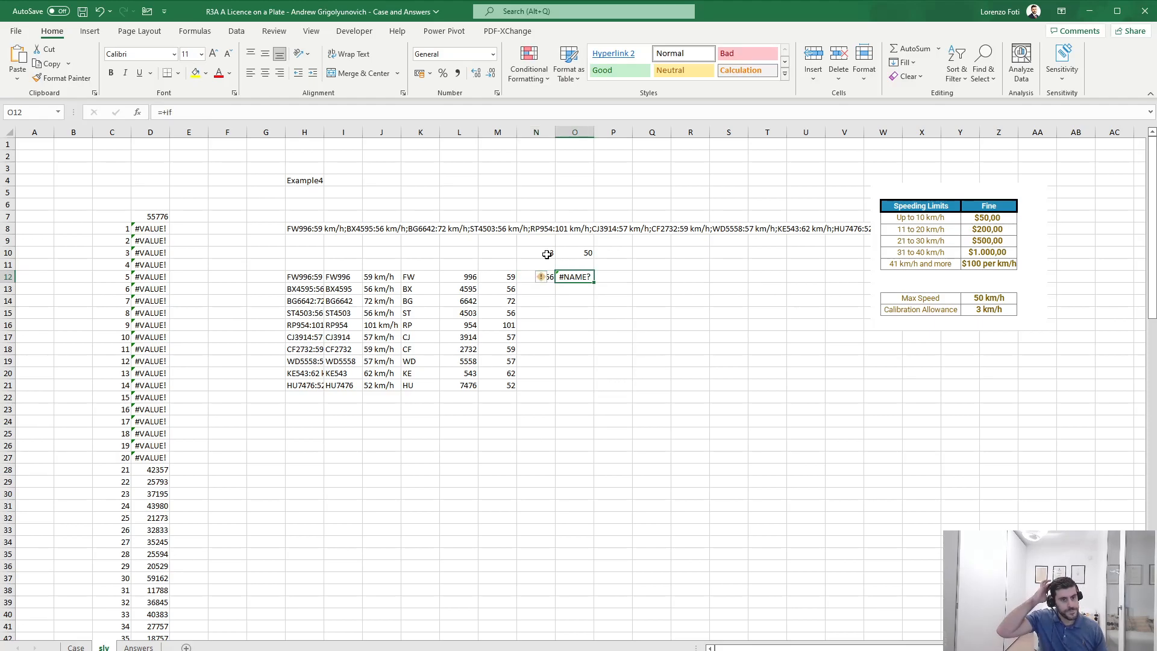
Step: In O12, enter the formula +N12-O10 to get the speed above the limit
type("+")
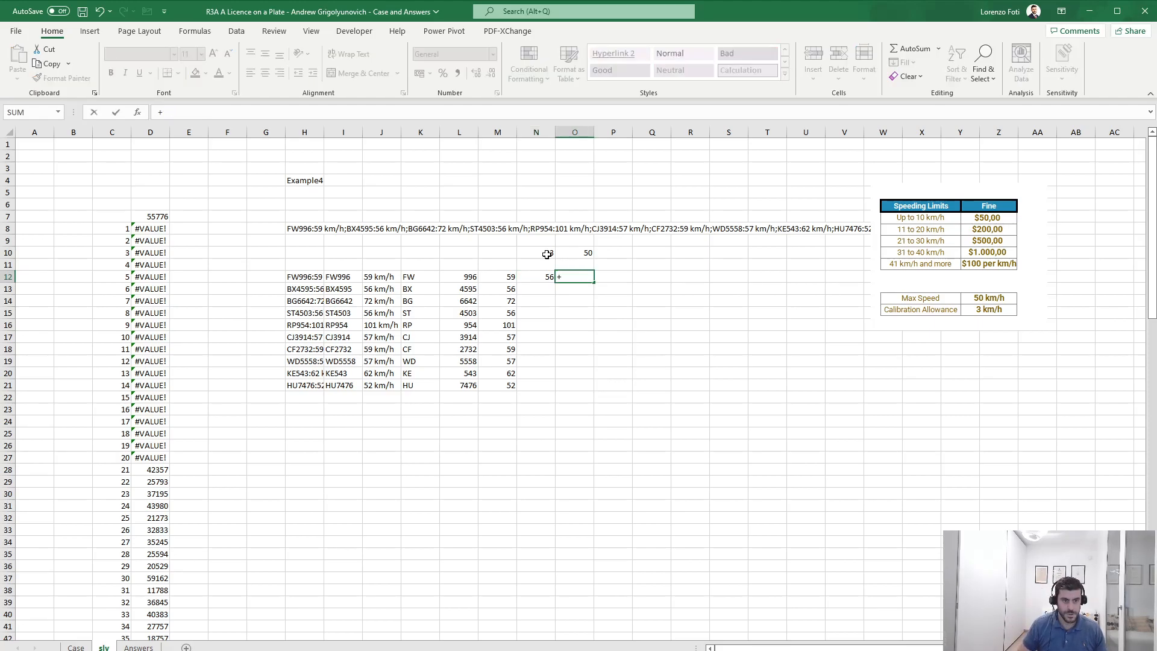
key("Left")
type("-")
key("Up")
key("Up")
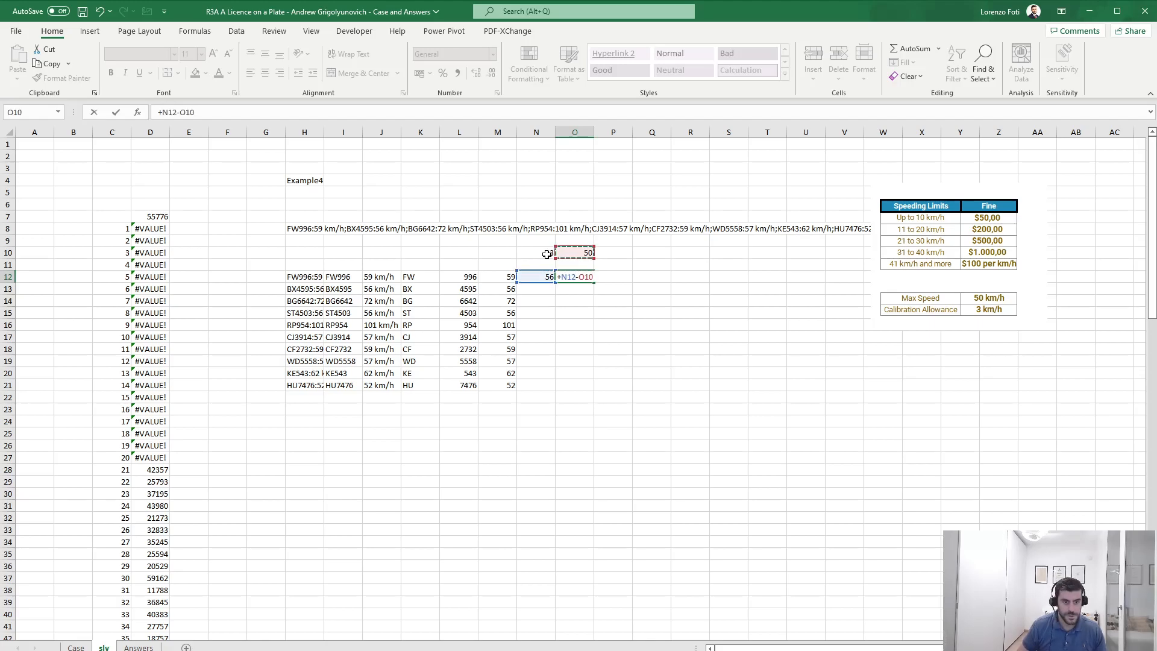
key("Tab")
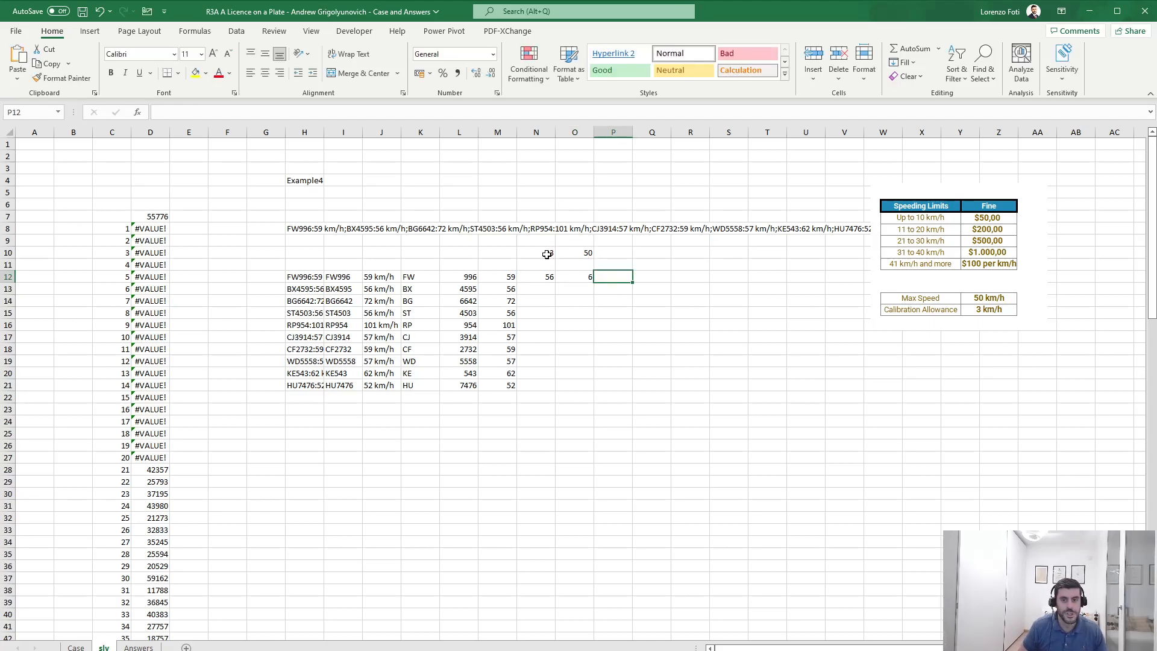
Step: In P12, enter the fine formula =+IFS(O12<=10;50;O12<=20;200;O12<=30;500;O12<=40;1000;TRUE;100*O12)
type("+ifs(")
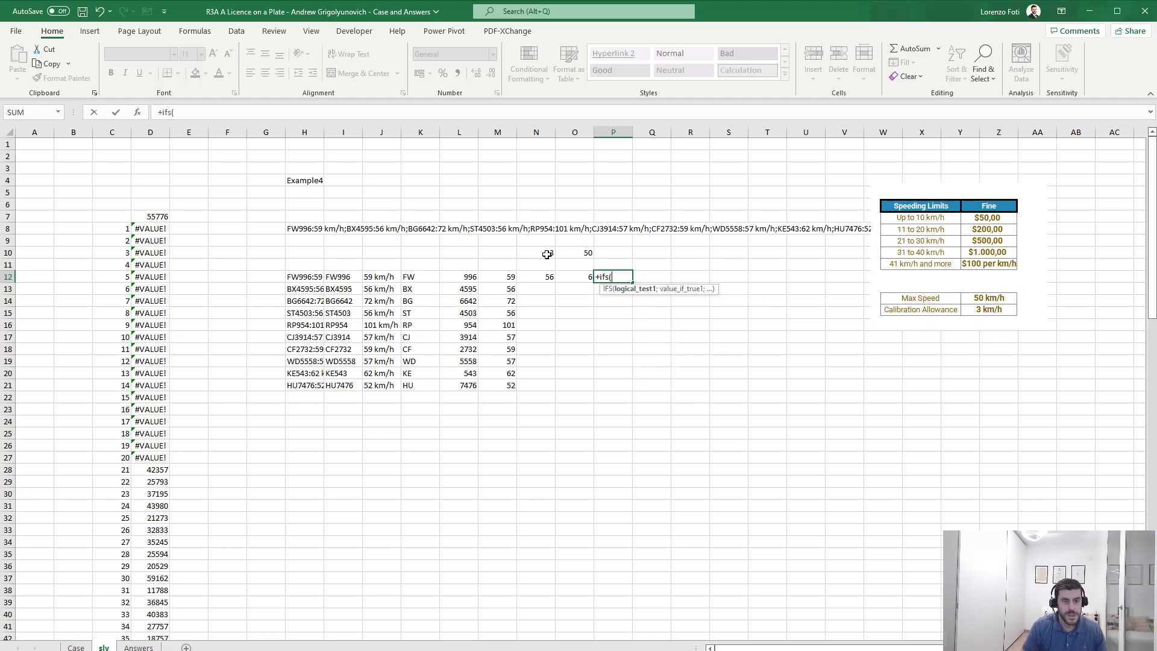
key("Left")
type("<")
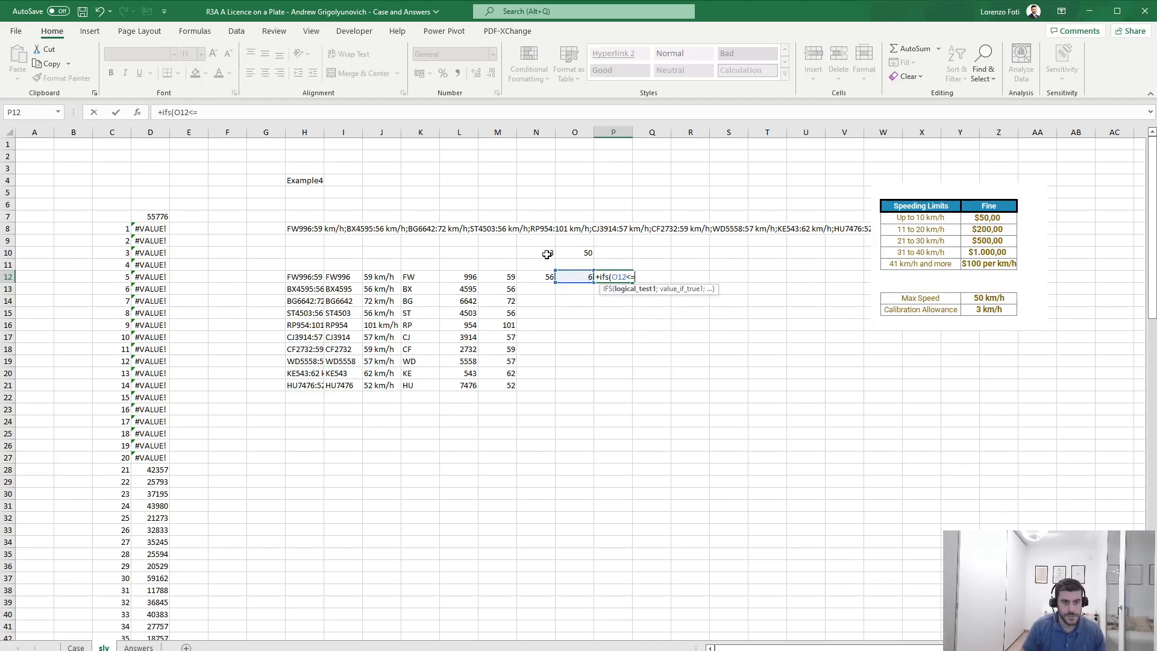
type("=10;50;")
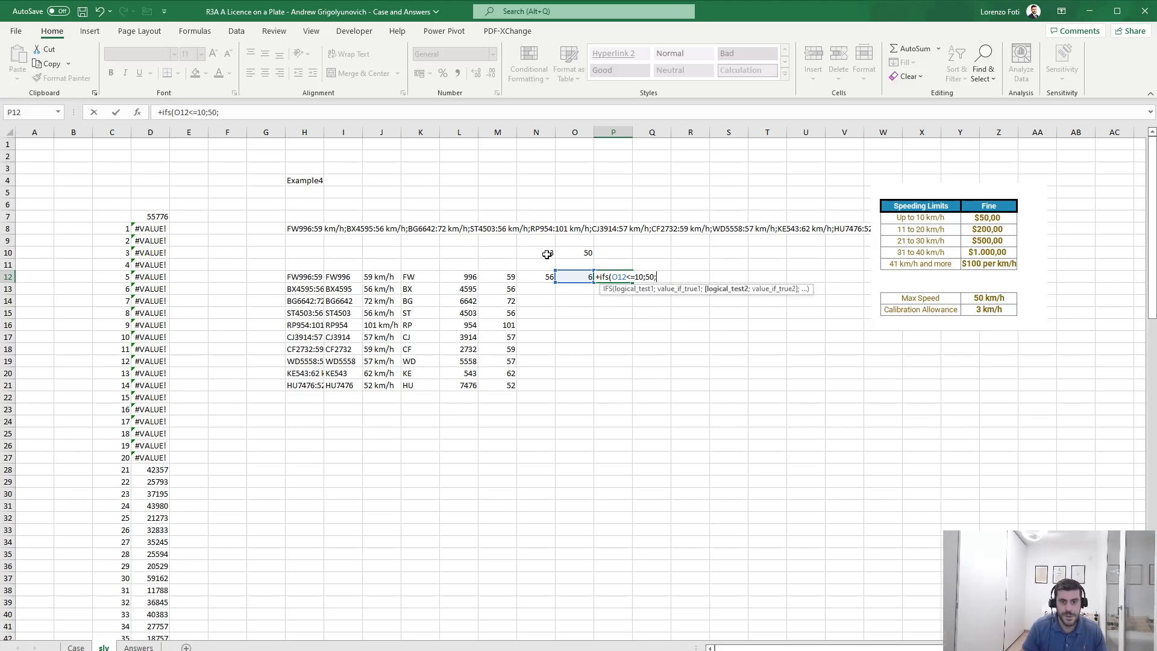
type("O12<")
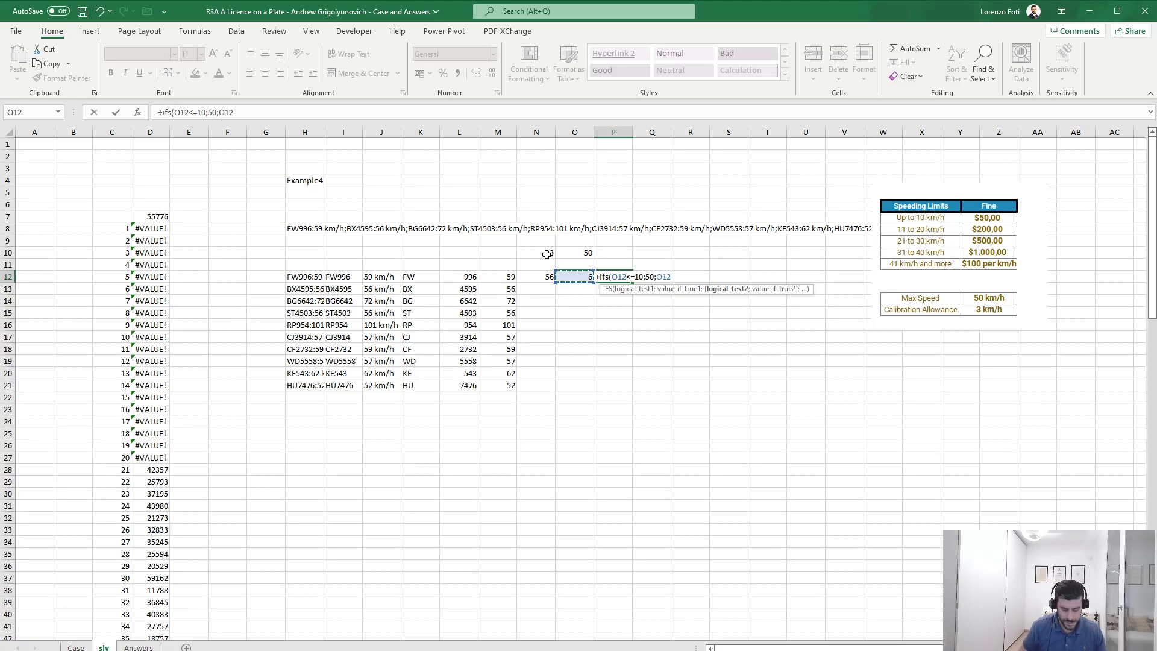
type("=20;")
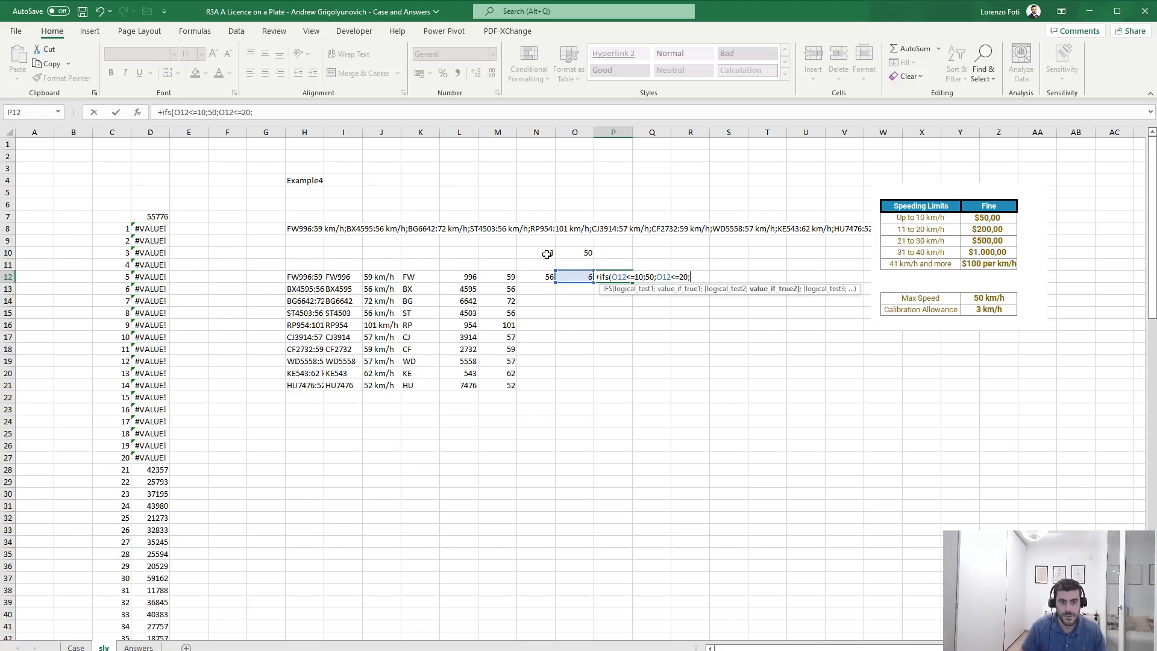
type("200;")
key("Left")
type("<=30;")
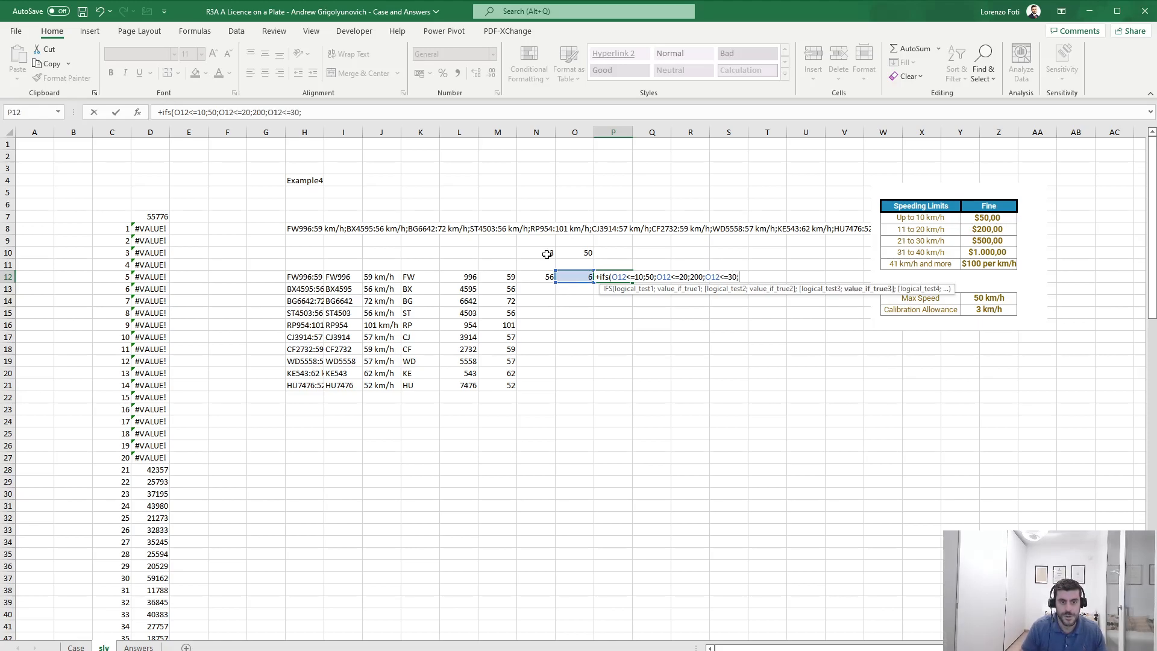
type("500;")
key("Left")
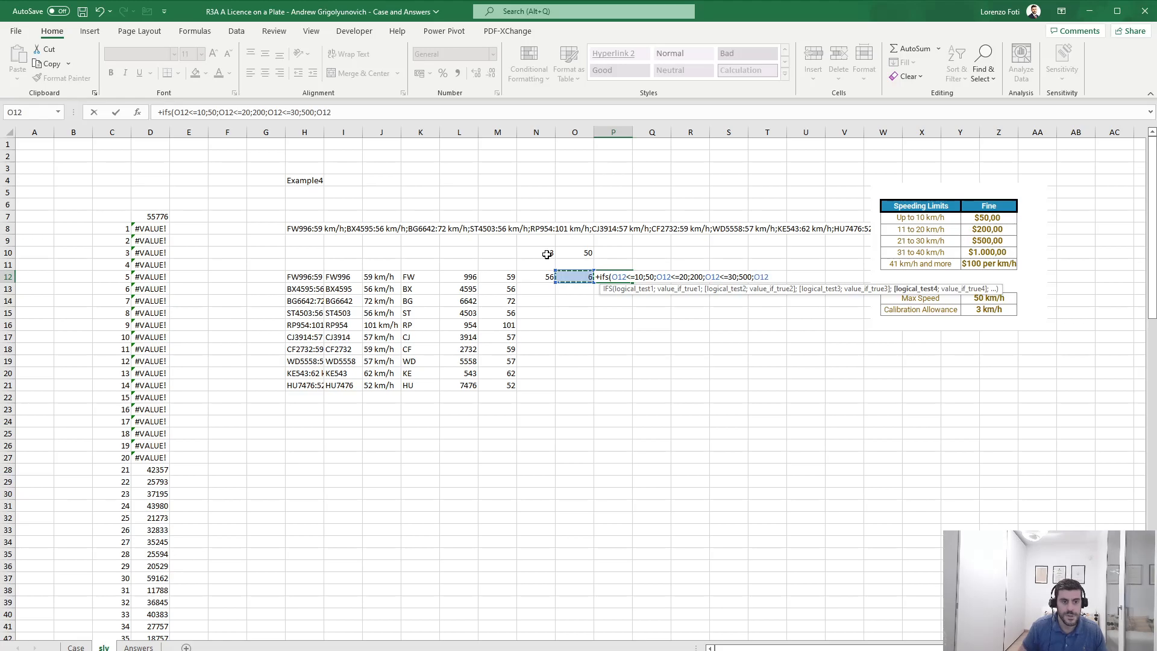
type("<")
type("=40;")
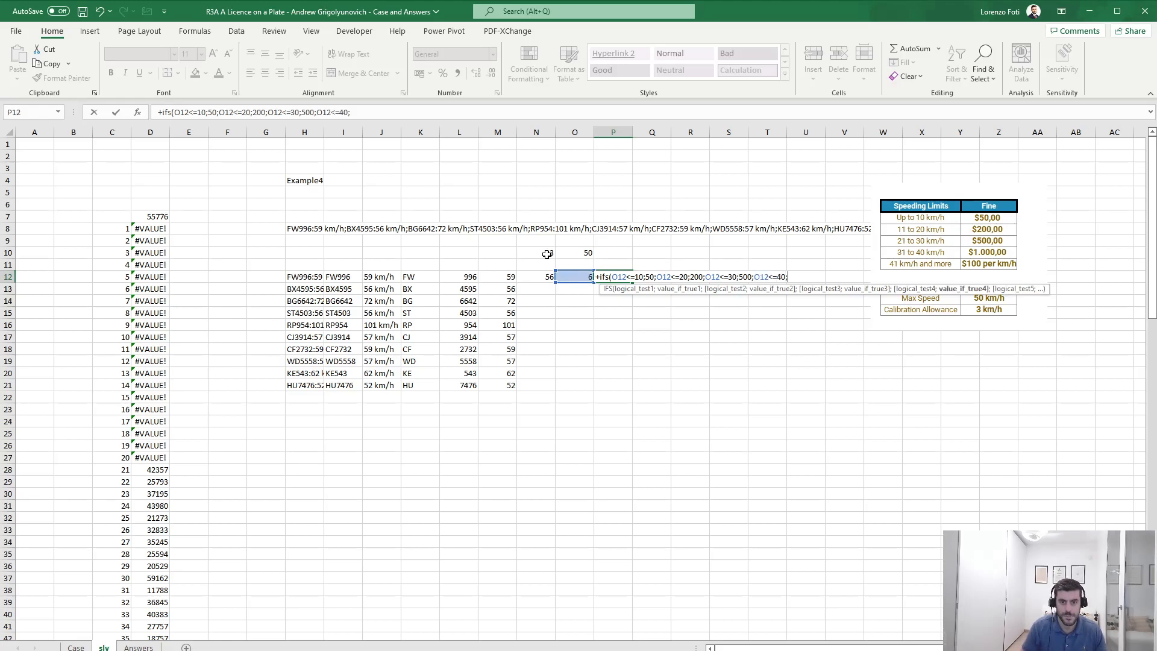
type("1000;t")
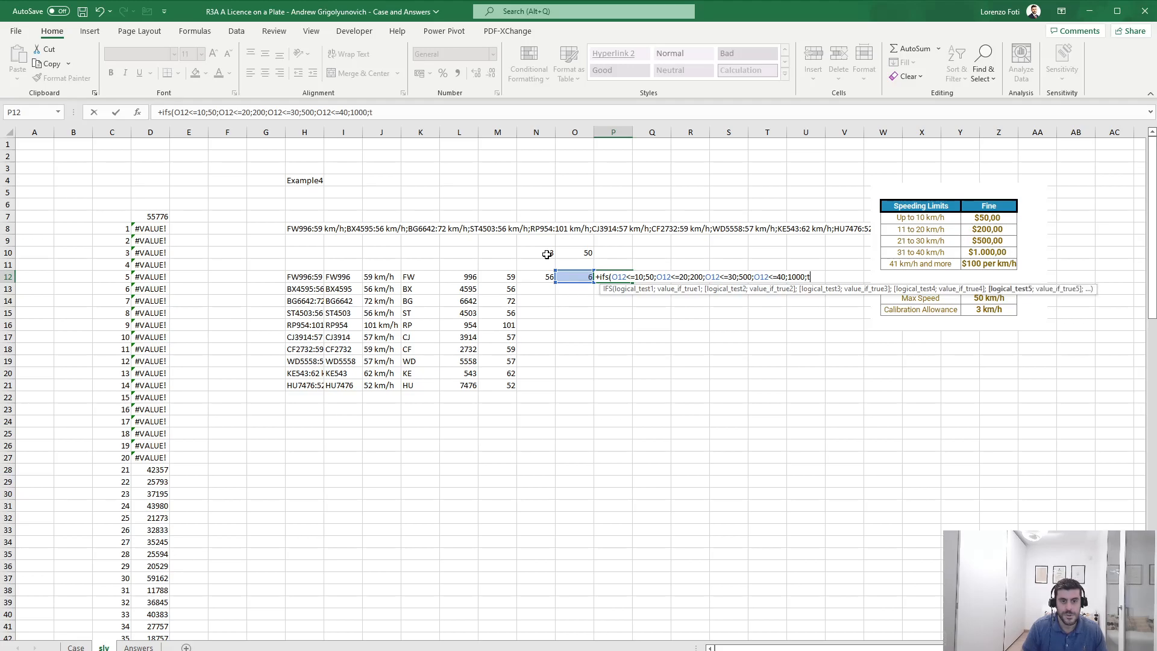
type("rue;10")
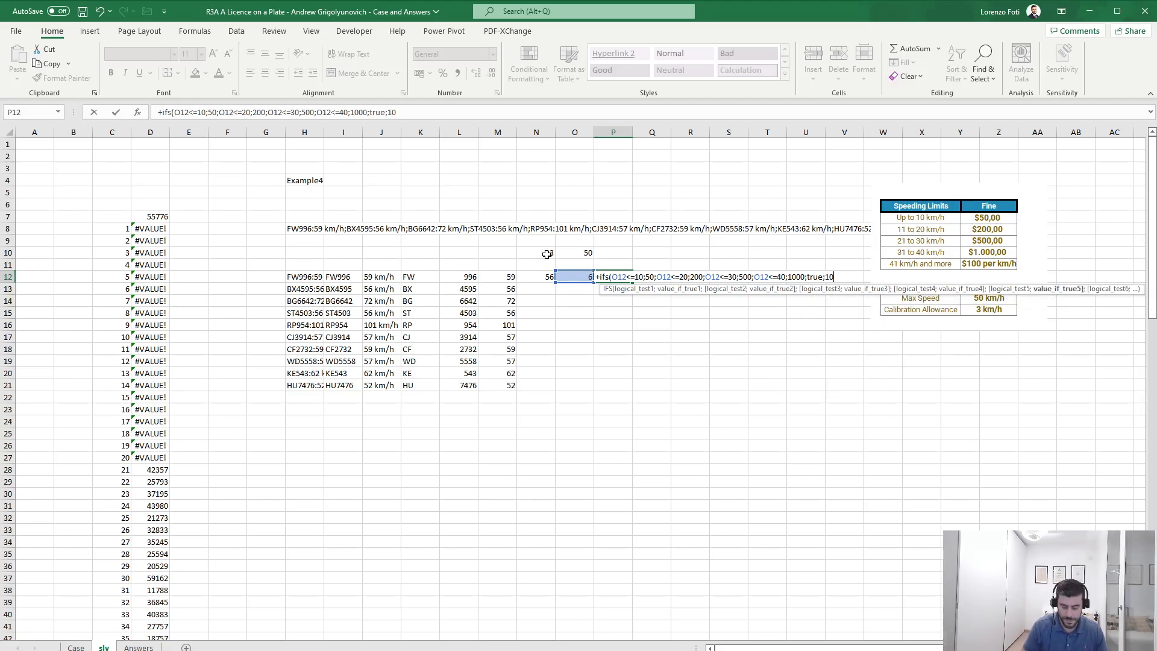
type("0*")
key("Left")
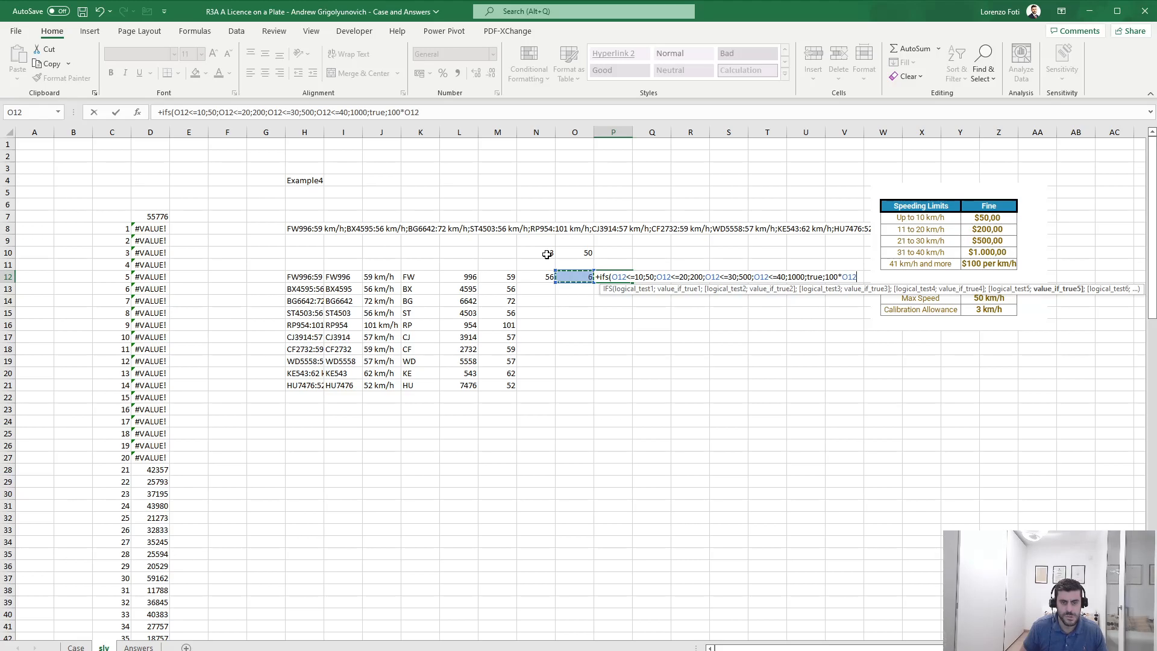
type(")")
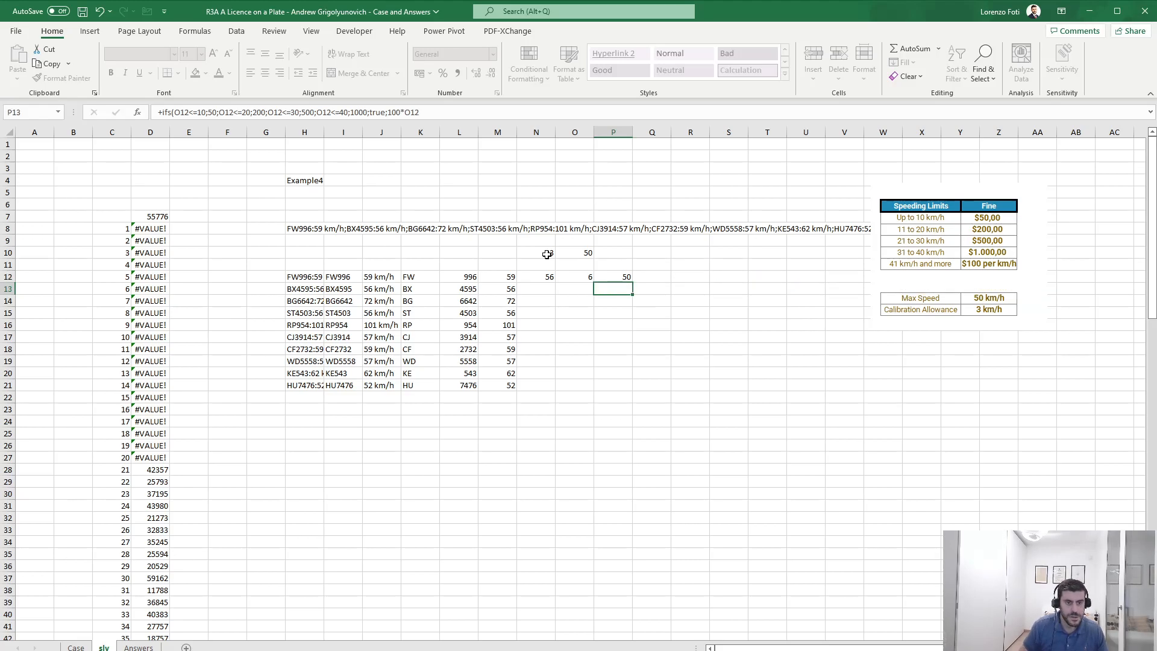
key("ctrl+Return")
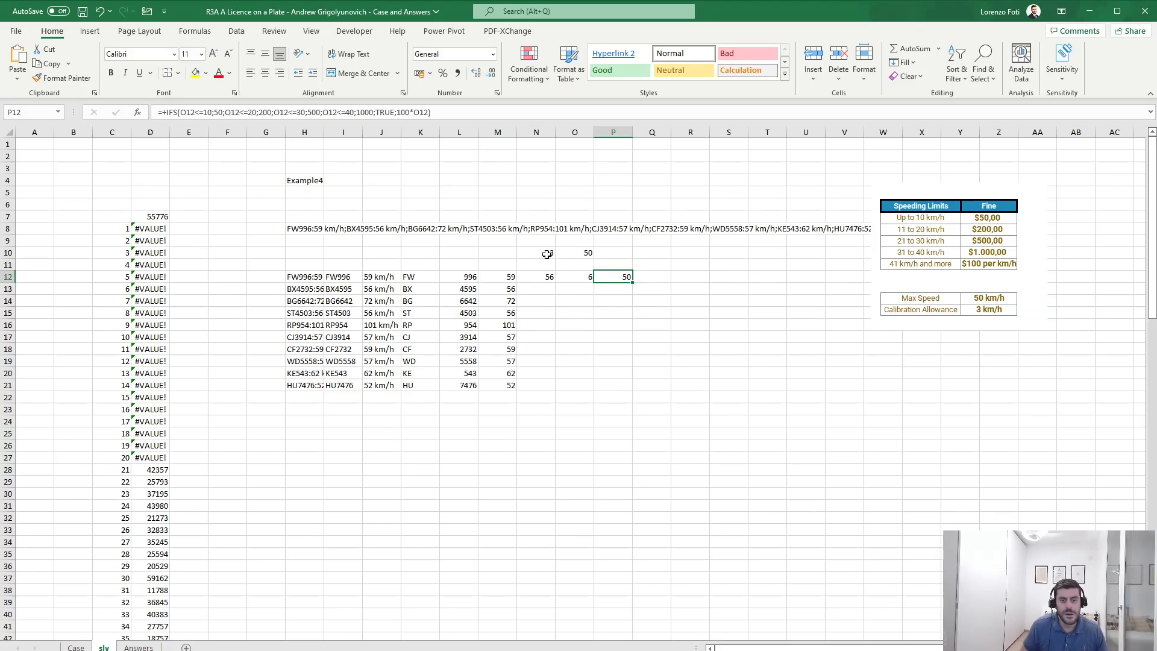
Step: Fill the formulas in N12:P12 down to row 21 for every car in the example
key("Left")
key("Left")
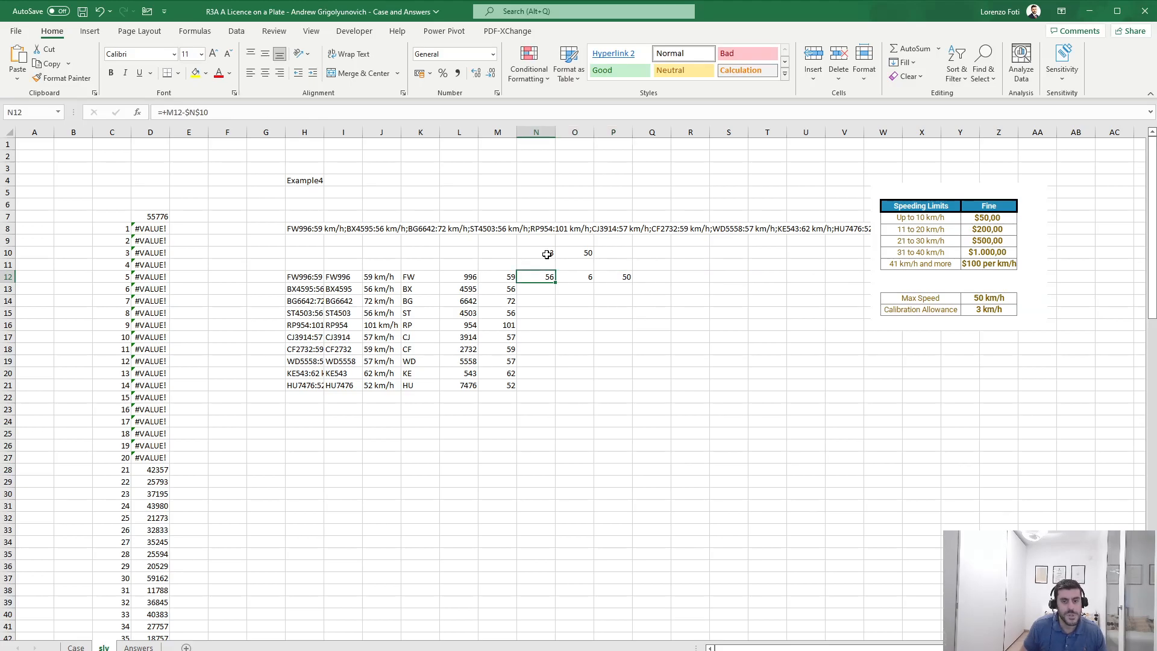
key("shift+Right")
key("shift+Right")
key("Left")
key("ctrl+Down")
key("Right")
key("ctrl+shift+Up")
key("shift+Right")
key("shift+Right")
key("ctrl+d")
key("Up")
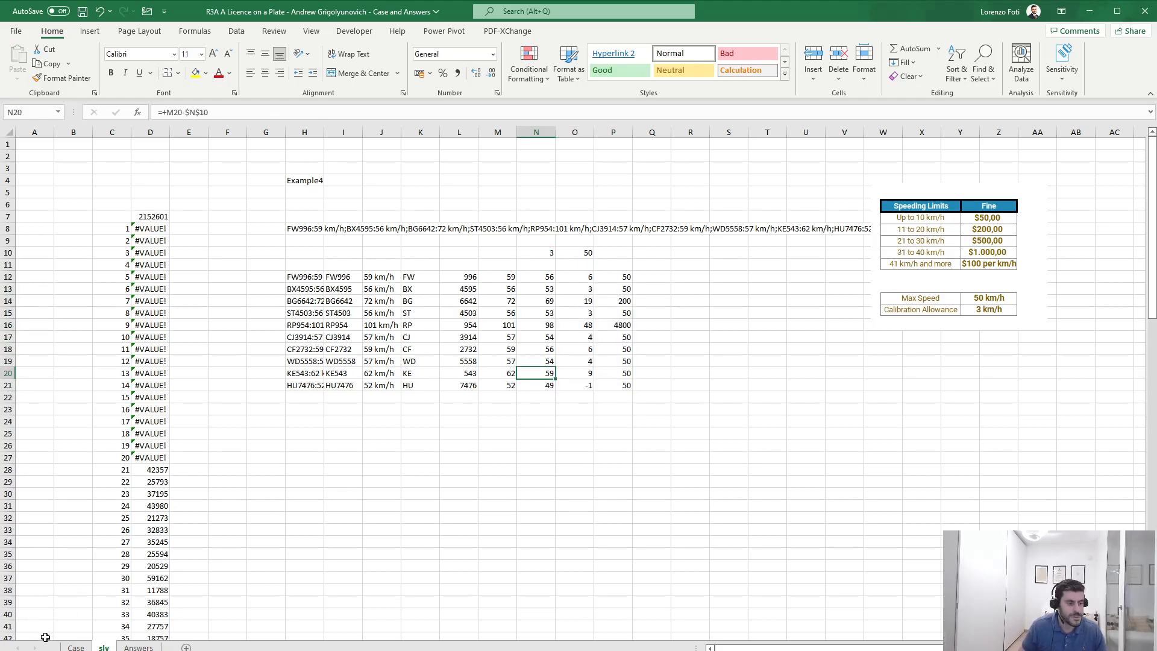
Step: Compare the calculated fines in P12:P21 with the Level 4 rules and the Example4 answer on the Case sheet, checking the excess speeds in column O
left_click(75, 647)
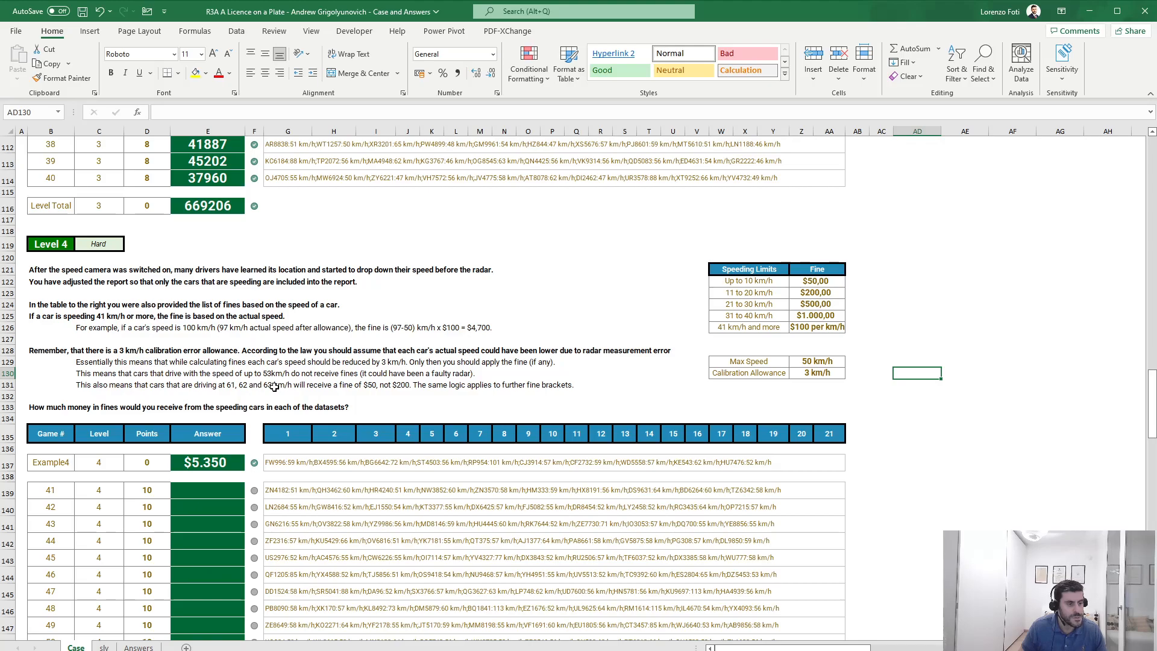
left_click(104, 646)
left_click_drag(627, 277, 627, 386)
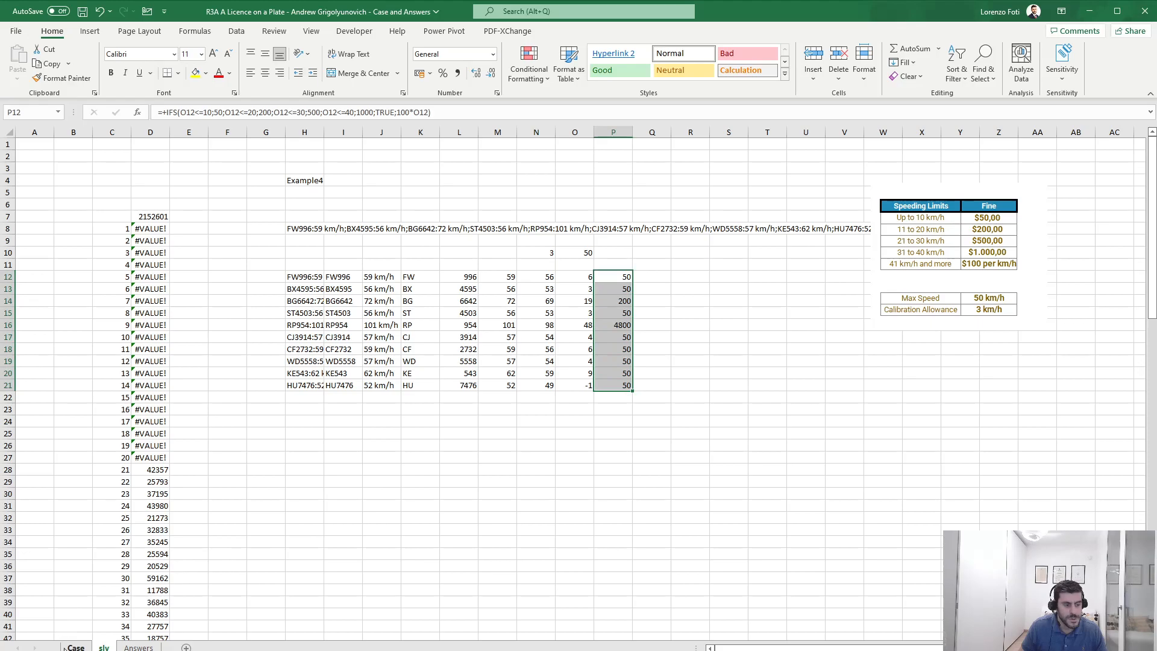
left_click(74, 646)
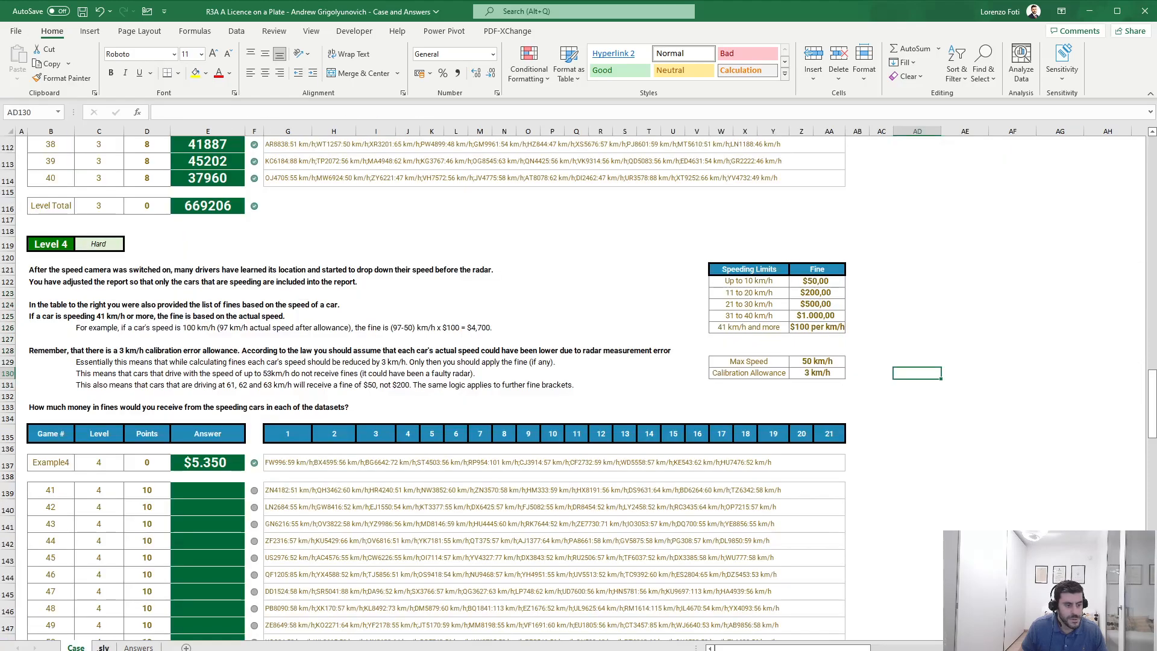
left_click(103, 647)
left_click(578, 383)
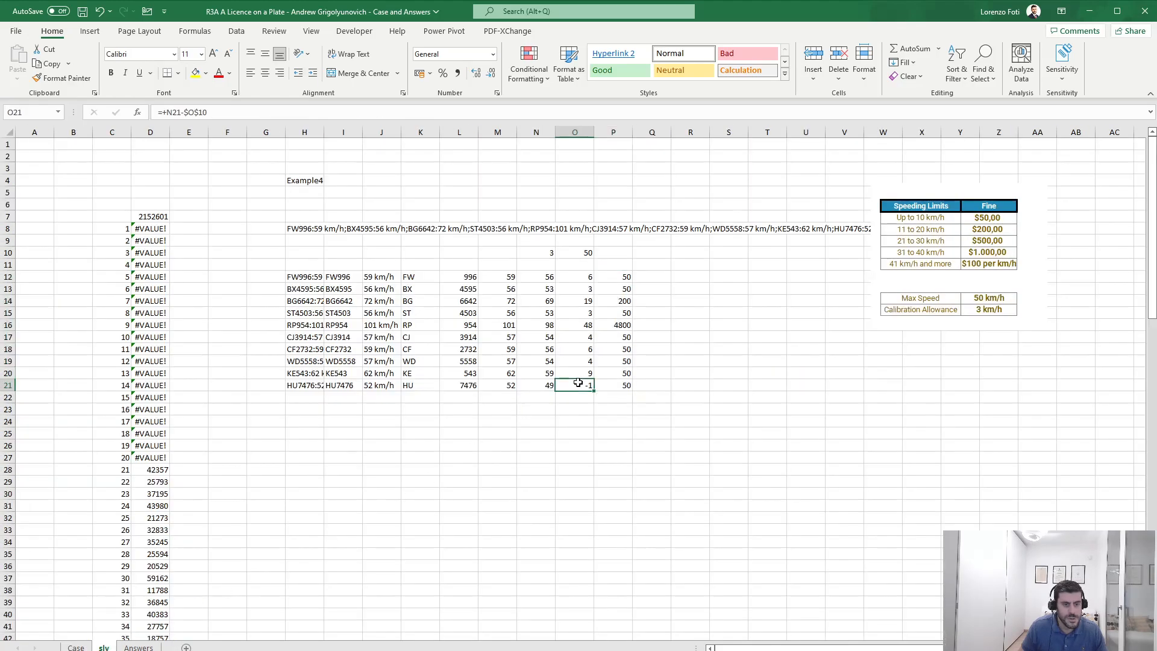
left_click(587, 273)
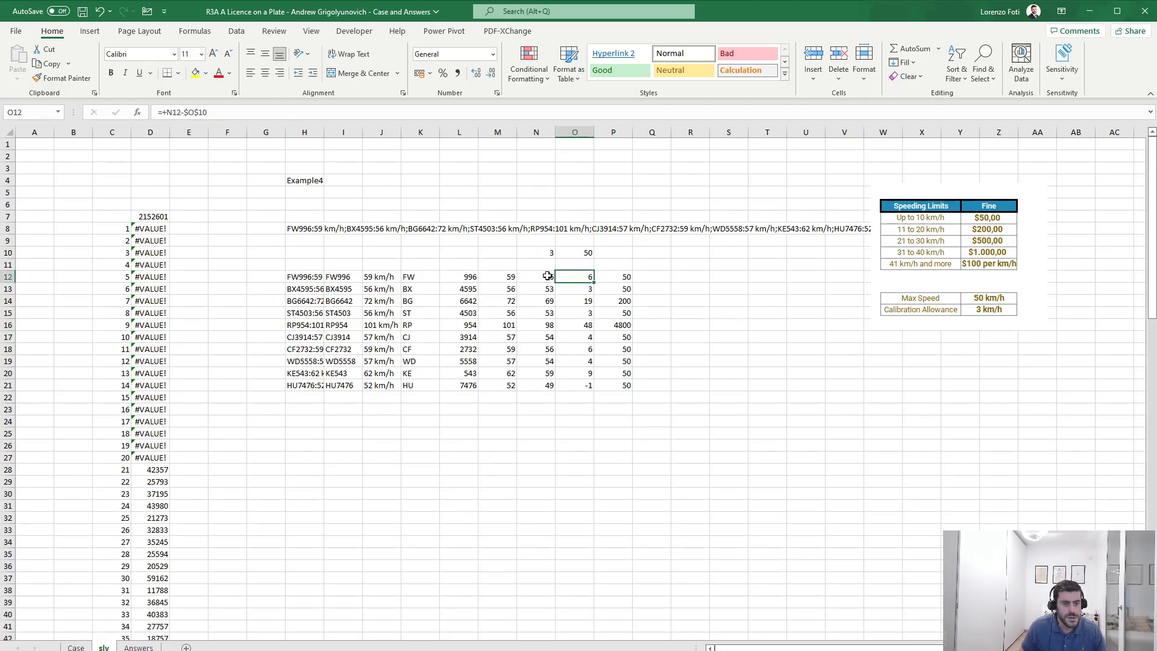
Step: Insert the condition O12<=0;0 at the start of the IFS formula in P12 so non-speeding cars get no fine
left_click(625, 278)
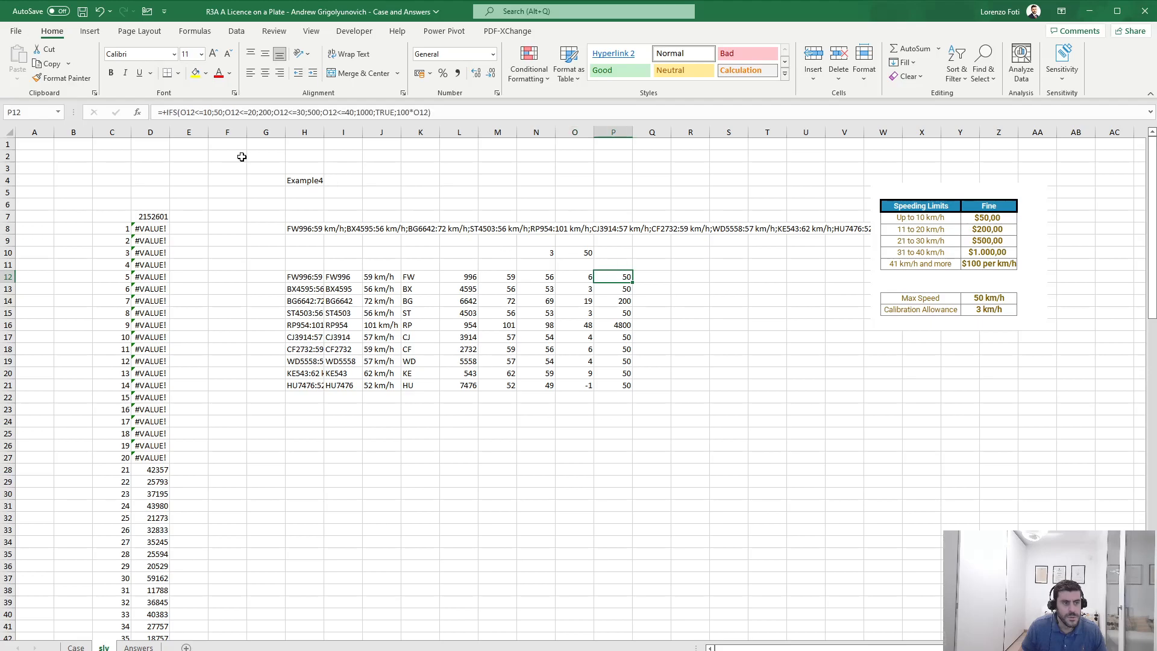
left_click(180, 115)
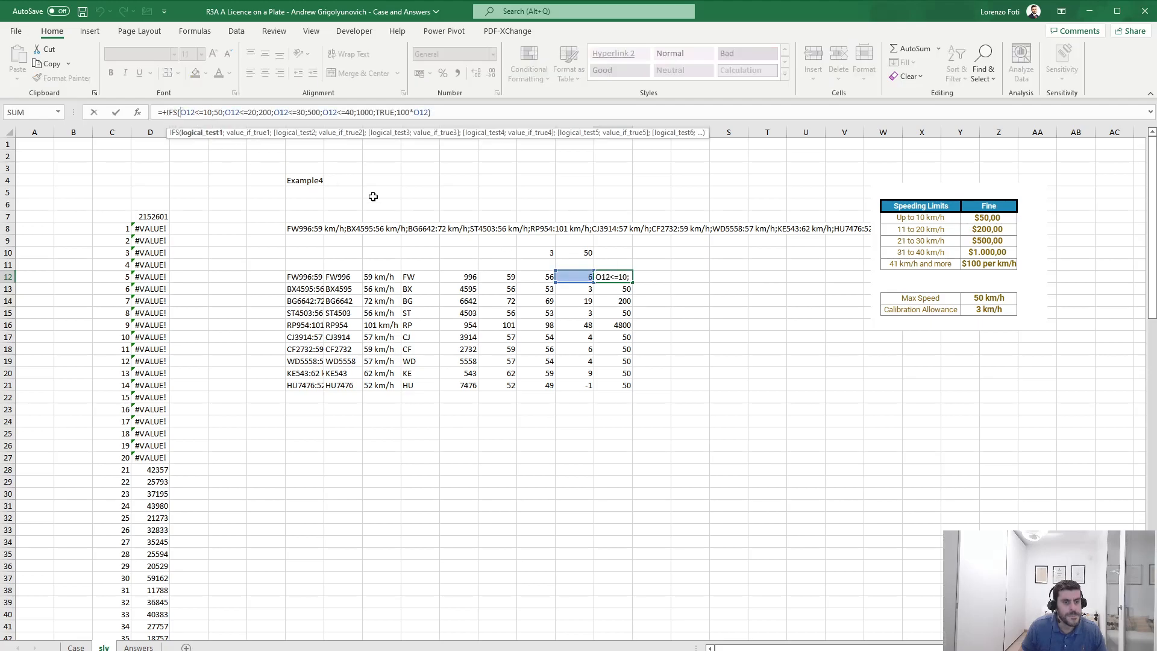
left_click(575, 277)
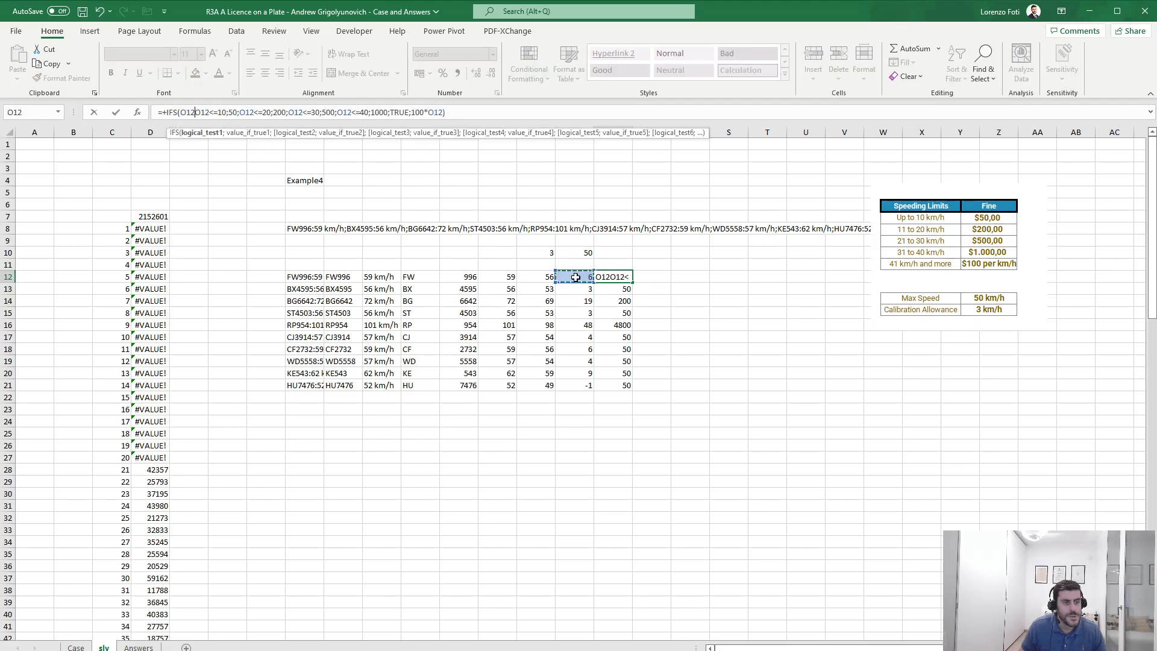
type("<=0;0;")
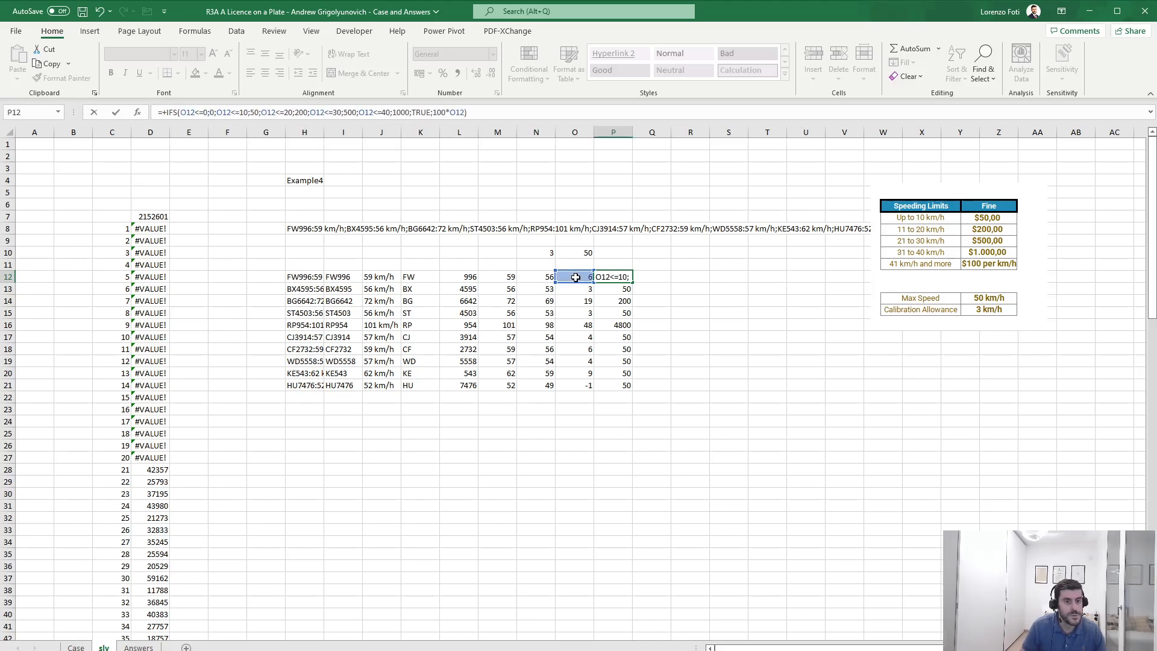
key("ctrl+Return")
Step: Copy the updated fine formula from P12 down through P21
key("ctrl+c")
key("Down")
key("ctrl+shift+Down")
key("ctrl+v")
key("Up")
key("ctrl+shift+Down")
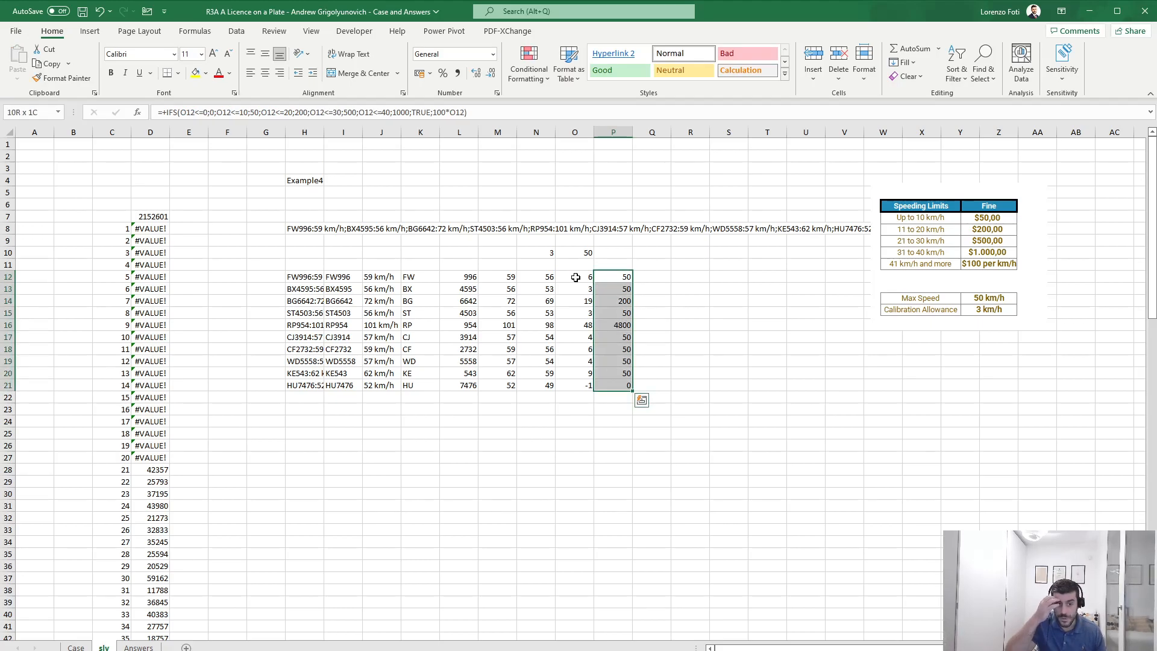
Step: Set D7 to the sum of the fines in P12:P21 and recalculate the data table
left_click(162, 212)
type("+sum(P12")
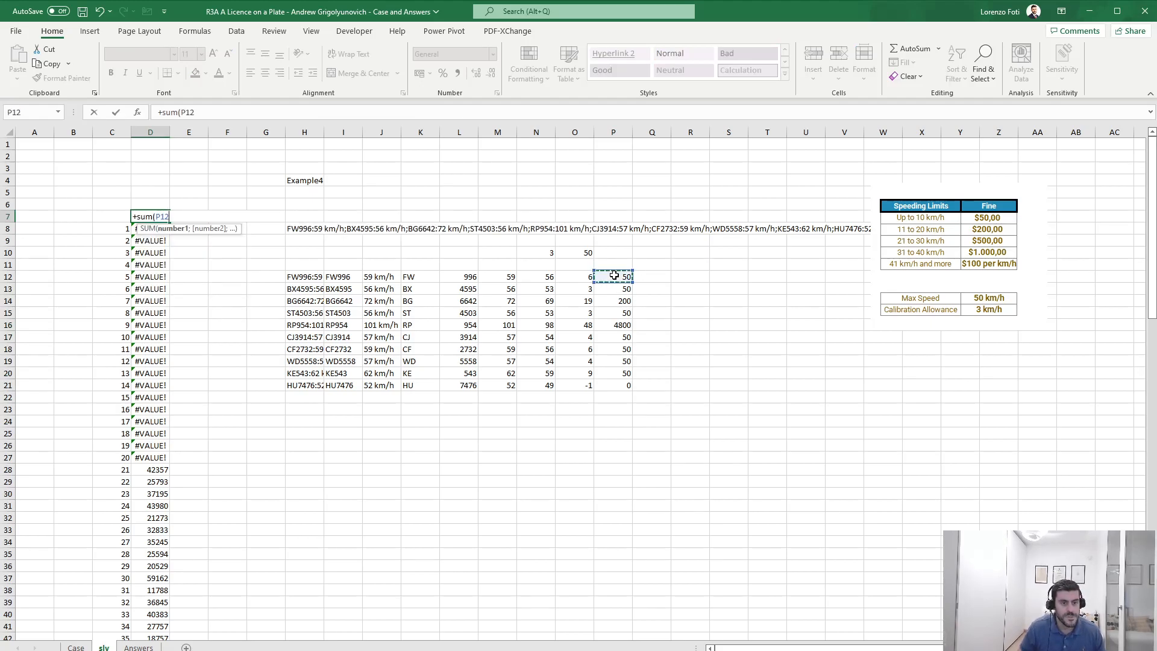
left_click_drag(611, 274, 600, 391)
type(")")
key("Return")
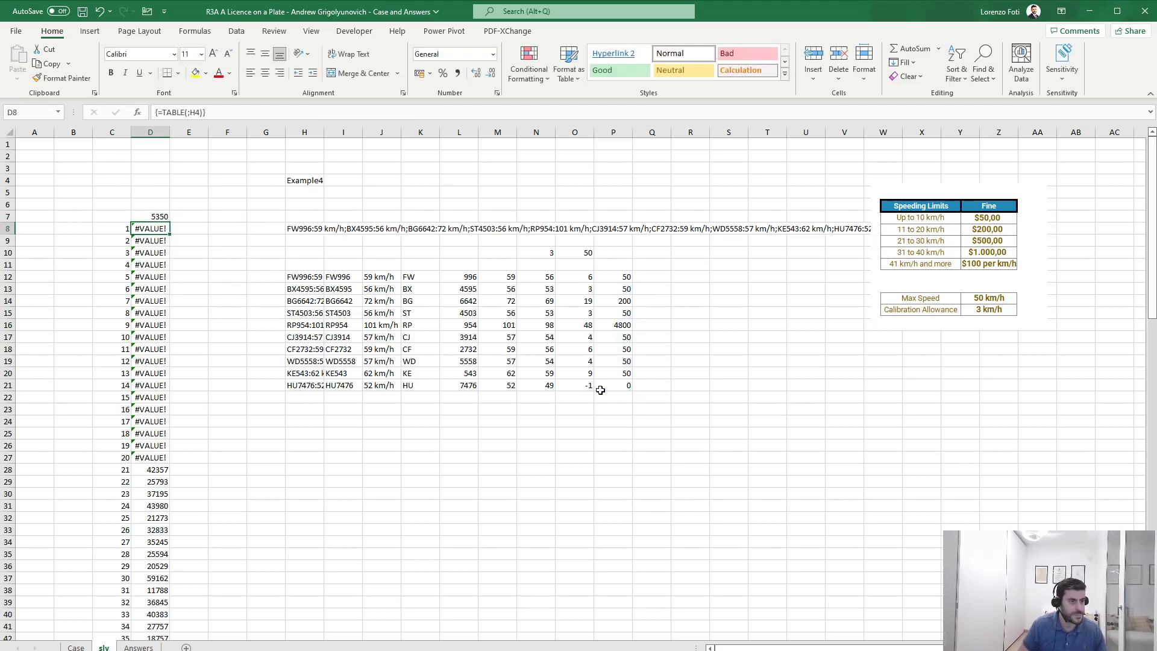
key("alt+m")
key("b")
Step: Copy the data table results for games 41 to 60 and paste them as values into the Level 4 answers from E139 on the Case sheet
scroll(295, 483, "down", 7)
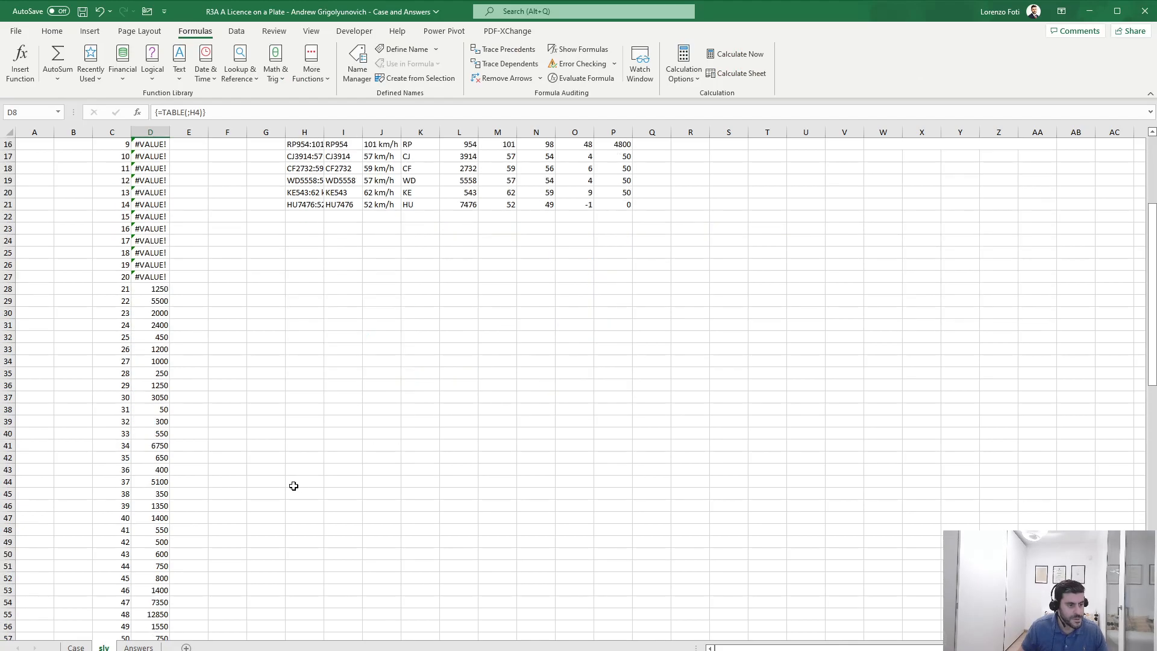
left_click_drag(150, 627, 151, 542)
key("ctrl+c")
left_click(76, 647)
scroll(209, 250, "down", 6)
left_click(208, 253)
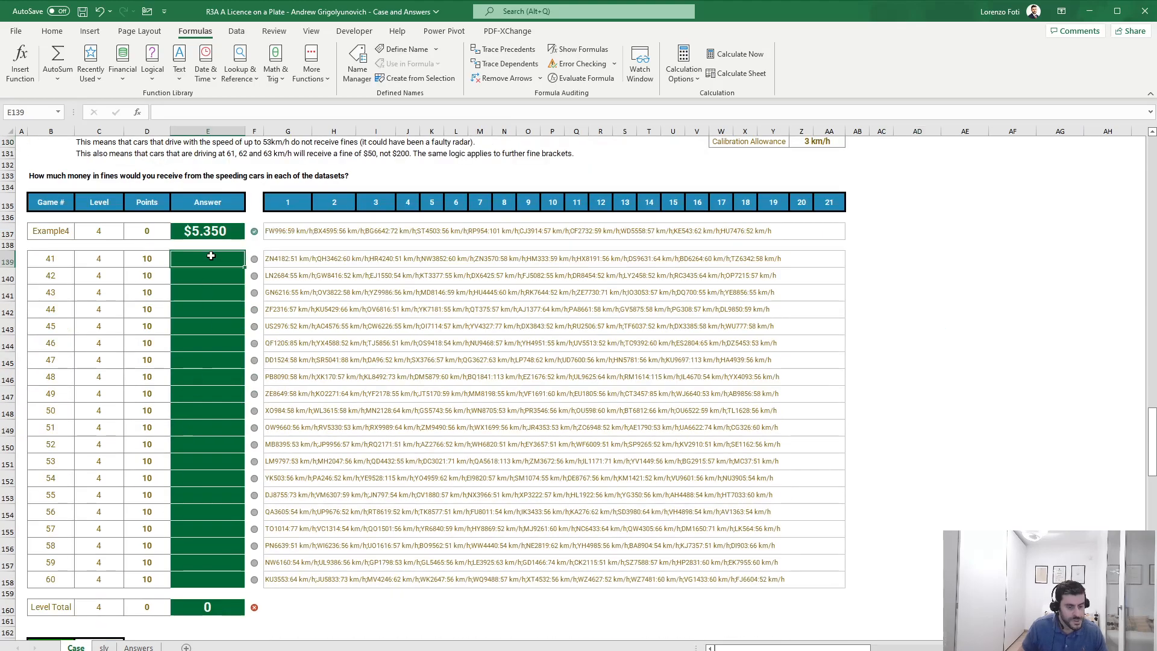
key("alt+h")
key("v")
key("v")
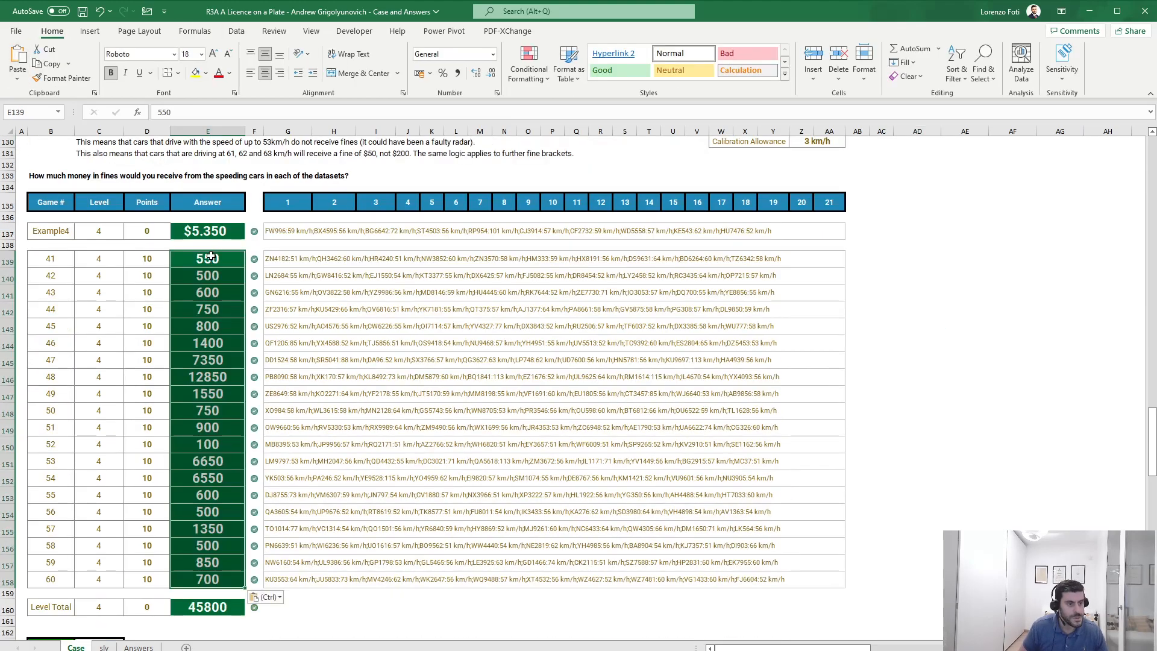
Step: Read the Level 5 task on the Case sheet and set the game name in H4 of the slv sheet to Example5
key("ctrl+Down")
scroll(268, 361, "down", 8)
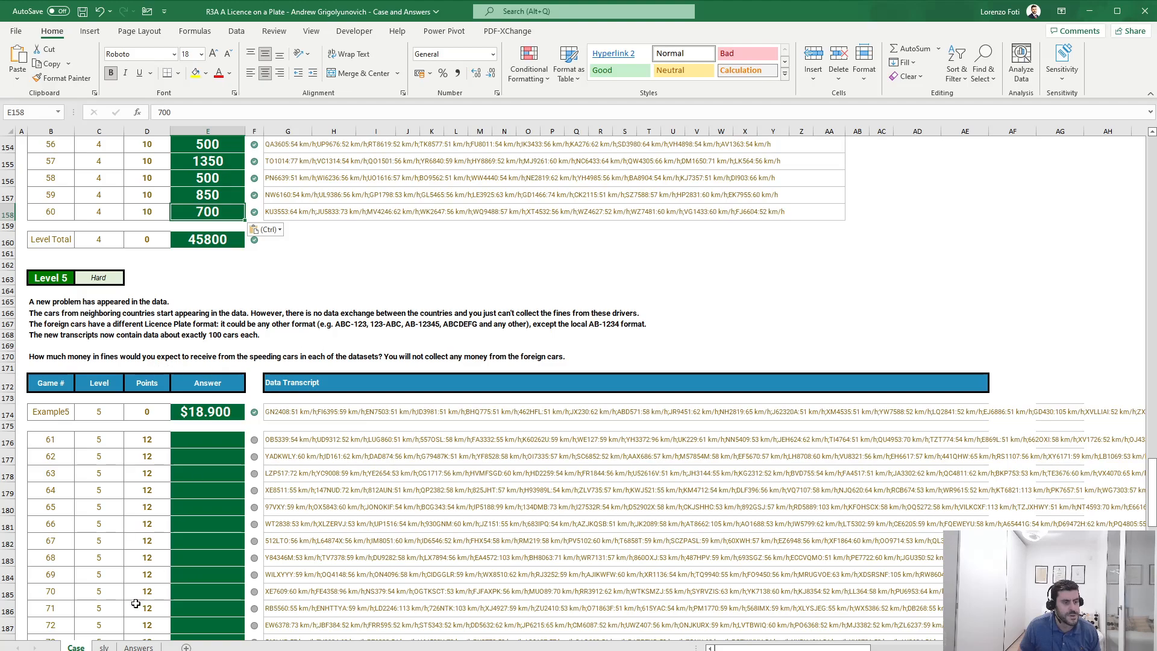
left_click(103, 647)
scroll(264, 222, "up", 11)
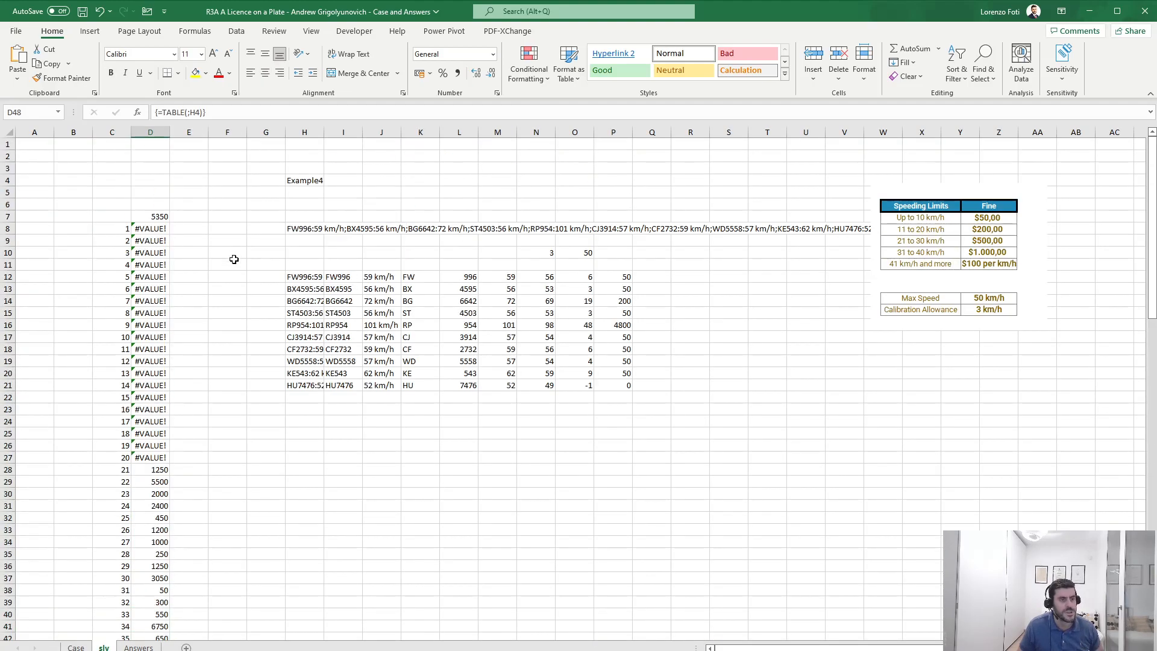
left_click(305, 180)
left_click(209, 112)
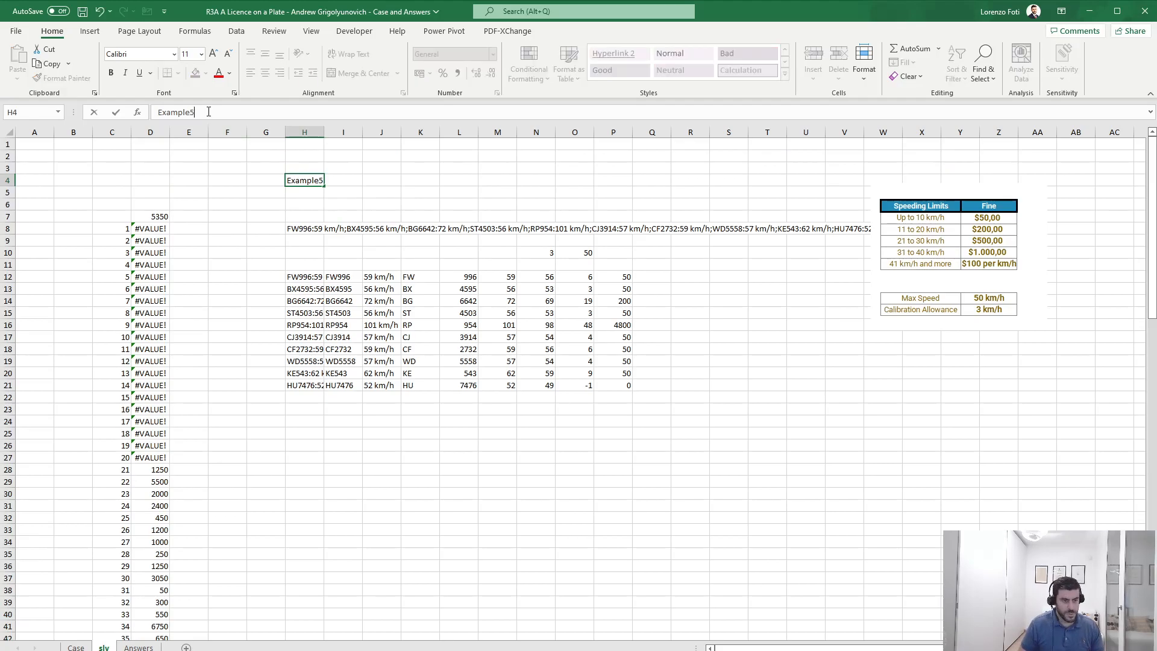
key("Return")
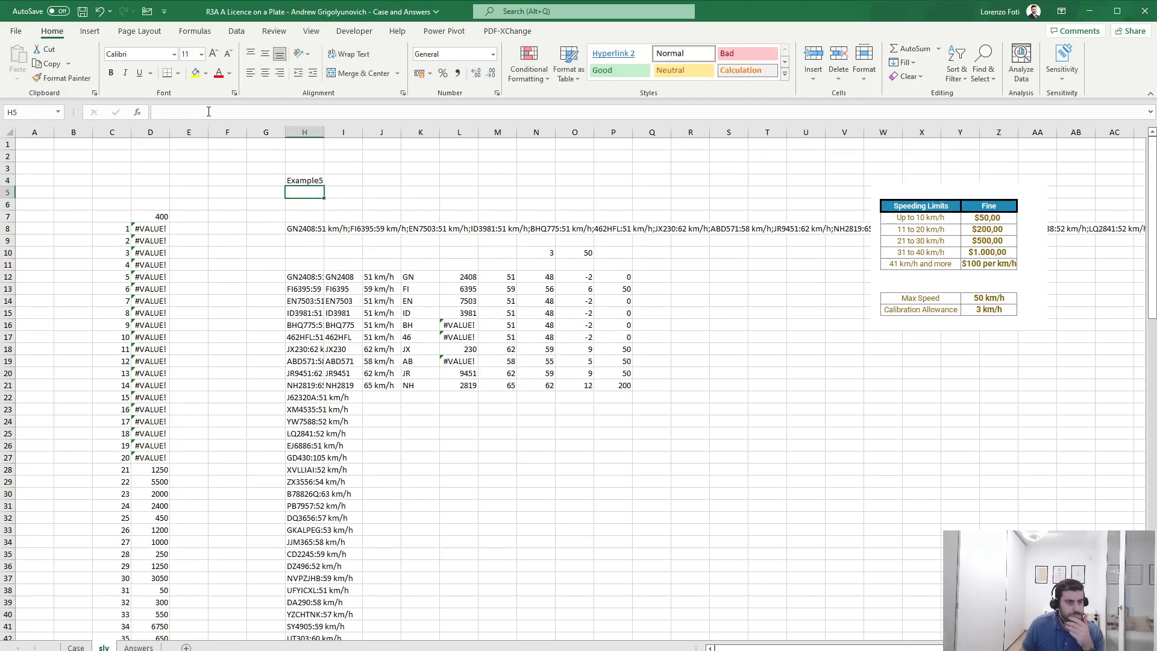
left_click(379, 388)
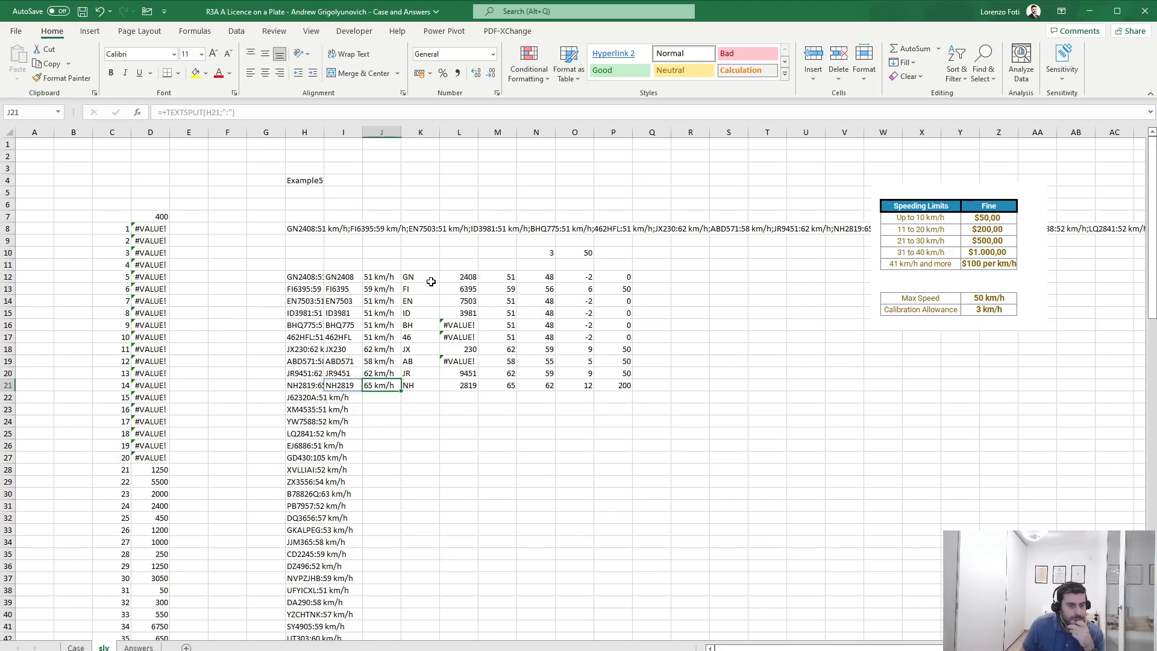
Step: Review the plate letters and numbers in columns K and L, and insert a blank column at M before the speeds
left_click_drag(429, 278, 422, 384)
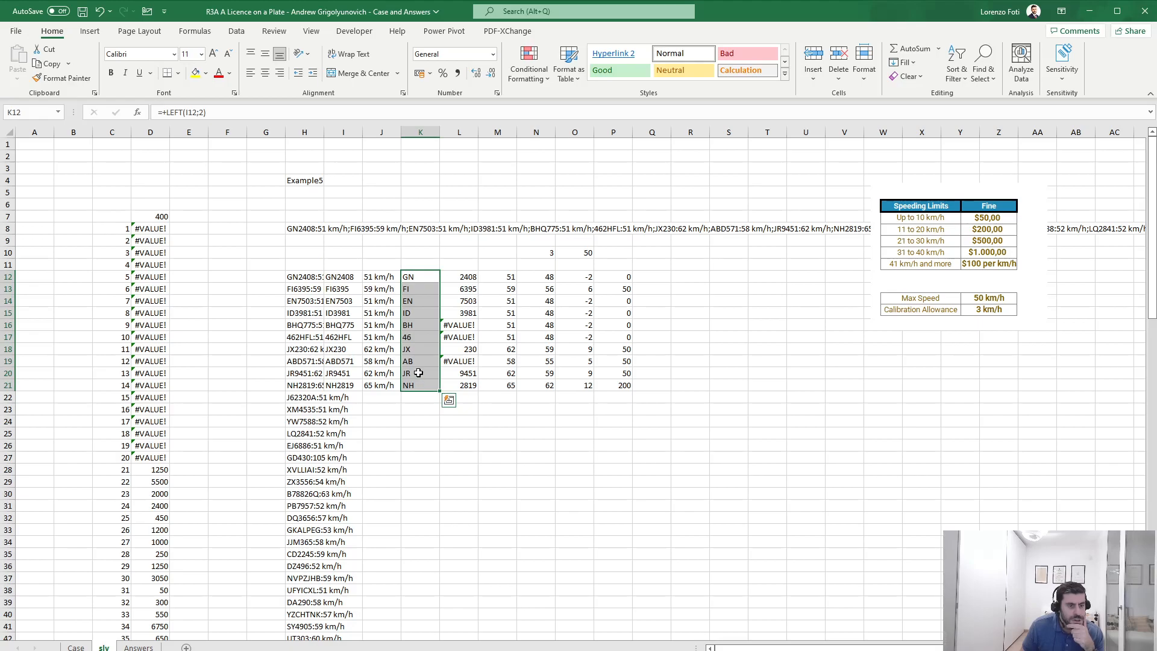
left_click_drag(465, 277, 463, 383)
left_click(497, 277)
key("ctrl+space")
key("ctrl+shift+equal")
Step: Begin an IF formula in M12 with an AND test whose first condition is ISERROR(NUMBERVALUE(LEFT(K12)))
left_click(498, 277)
type("+")
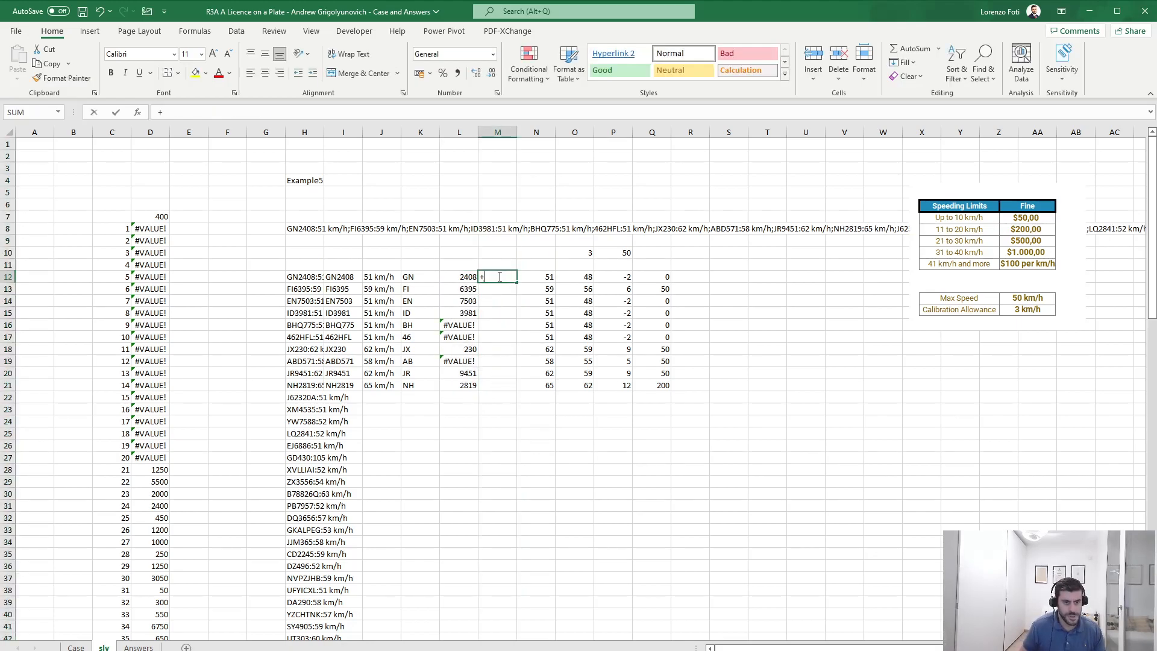
type("if(")
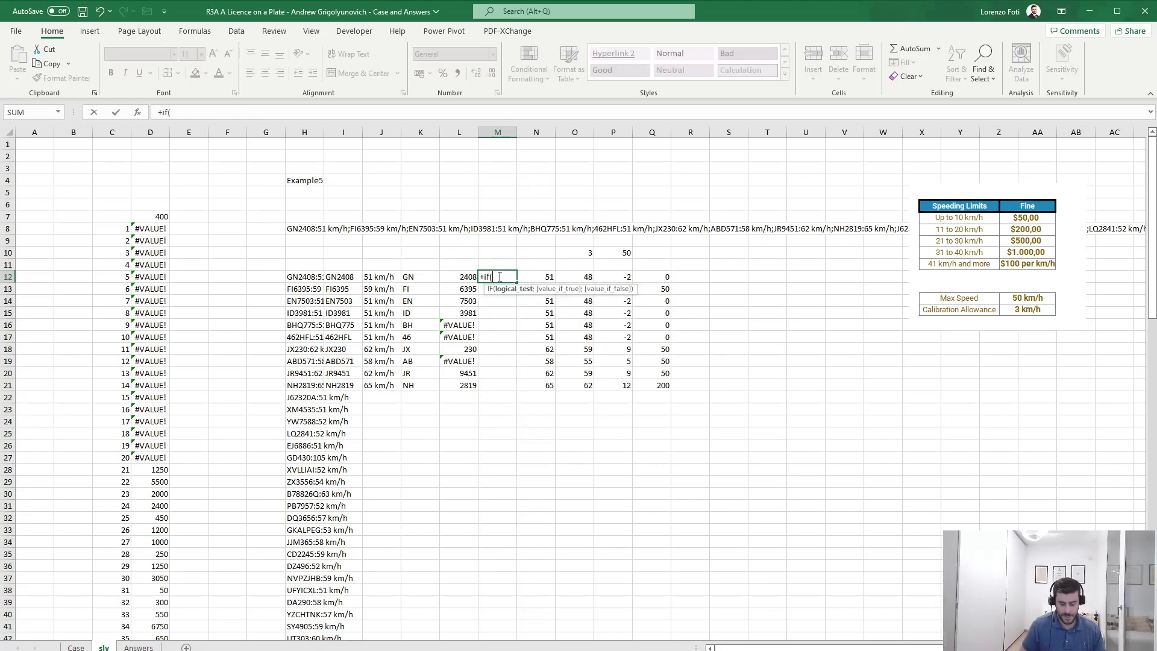
type("and(")
key("Left")
key("Left")
key("BackSpace")
key("BackSpace")
key("BackSpace")
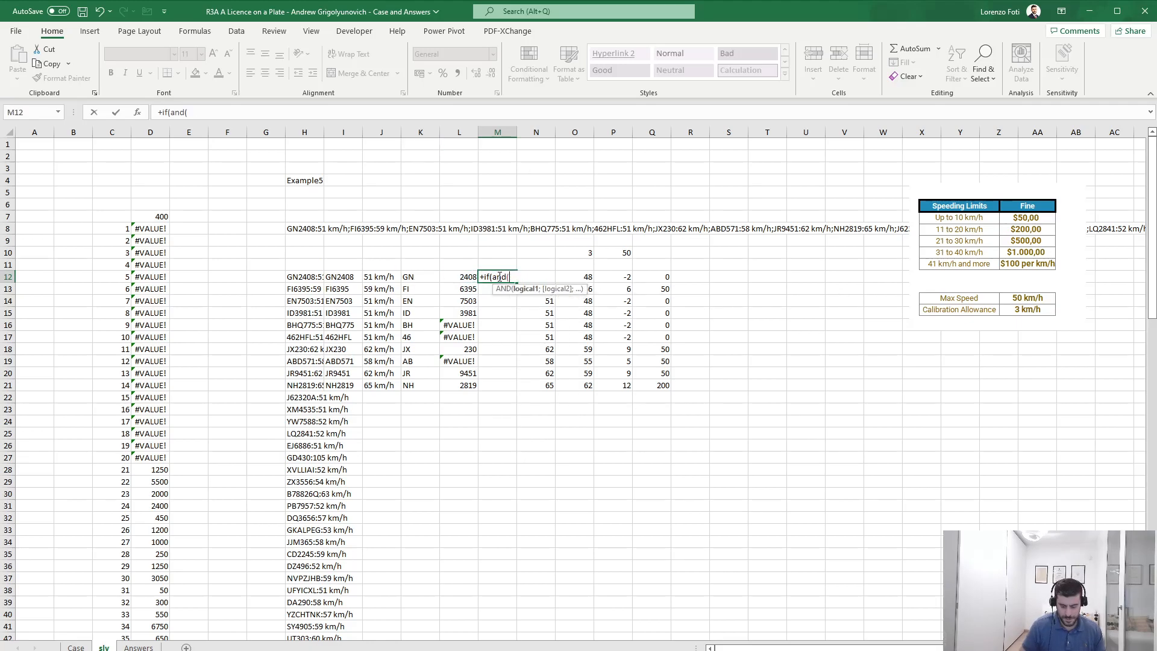
type("ISERROR(")
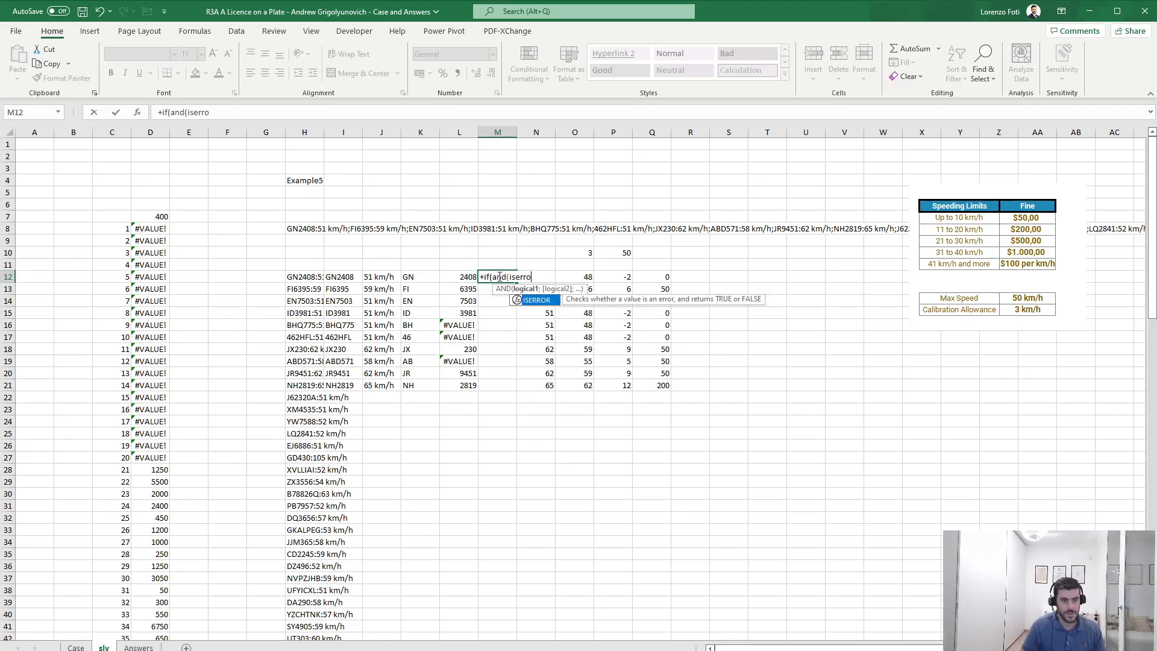
type("NUMBERVALUE(left(")
key("Left")
key("Left")
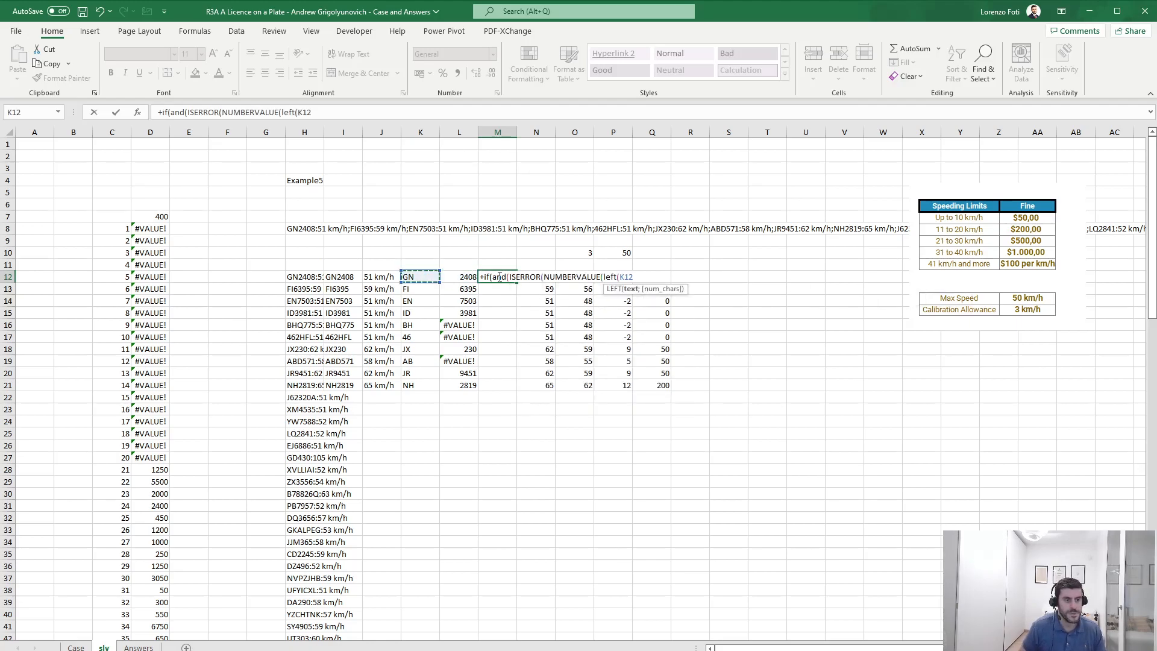
Step: Add ISERROR(NUMBERVALUE(RIGHT(K12))) as the second condition of the AND test in the M12 formula
type(")));iserr")
key("Tab")
type("nu")
key("Tab")
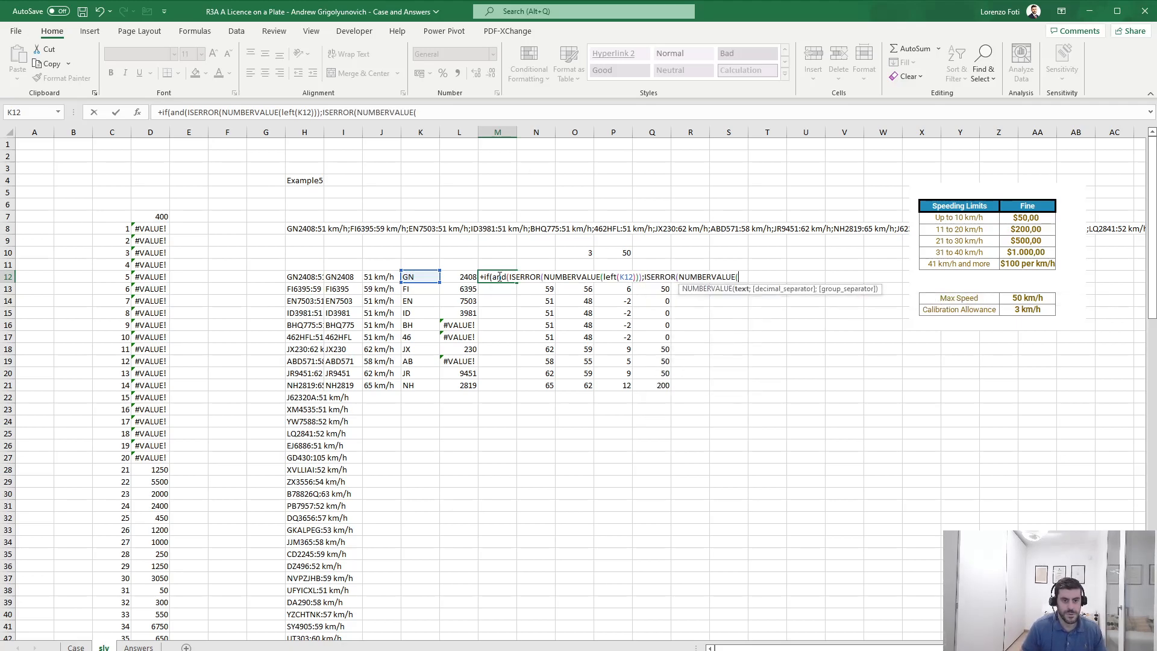
type("ri")
key("Tab")
key("Left")
key("Left")
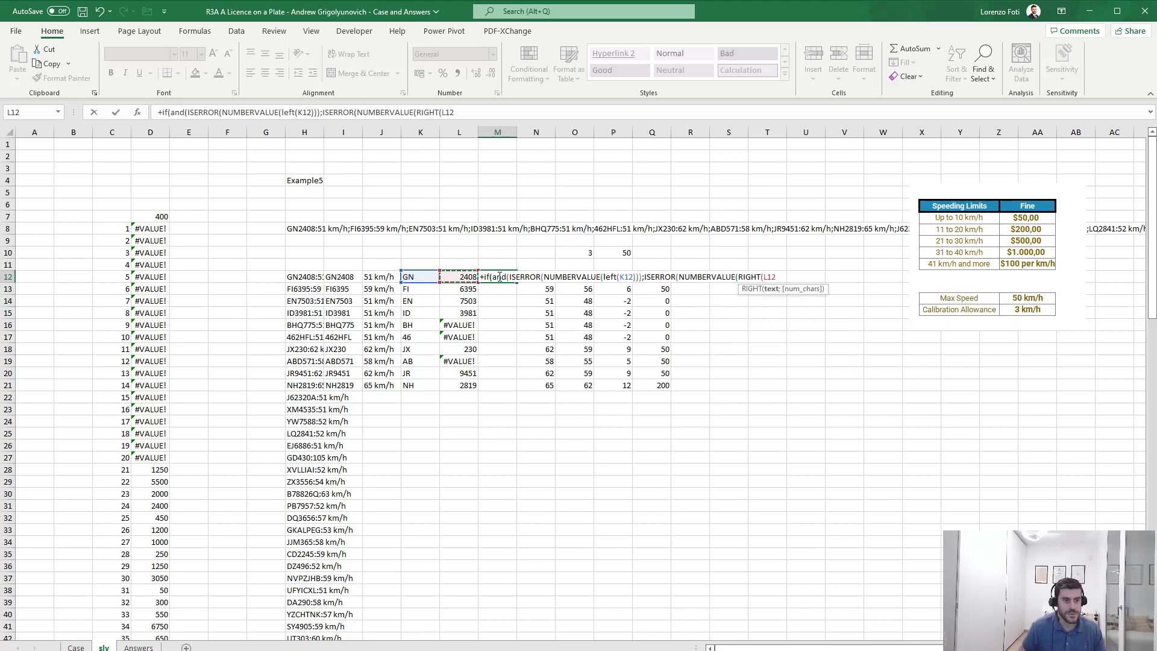
type(")))")
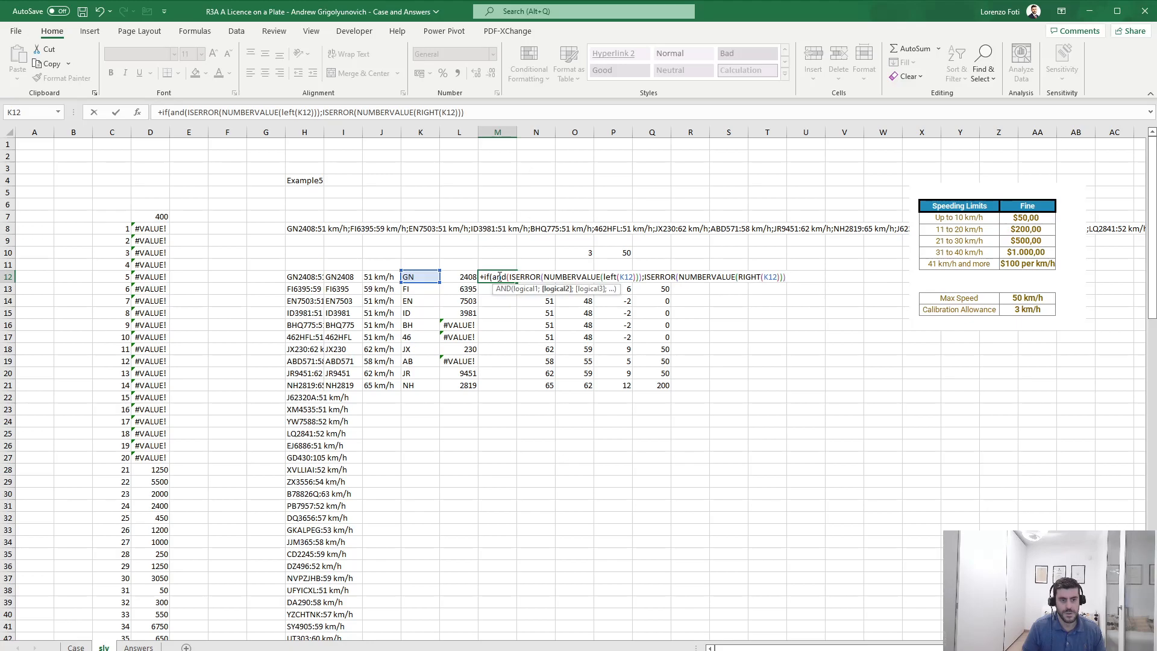
Step: Add NOT(ISERROR(NUMBERVALUE(L12))) as the third condition and complete the M12 formula to return 1 if true, otherwise 0
type(";")
type("not(ISERROR(n")
type("UMBERVALUE(")
key("Left")
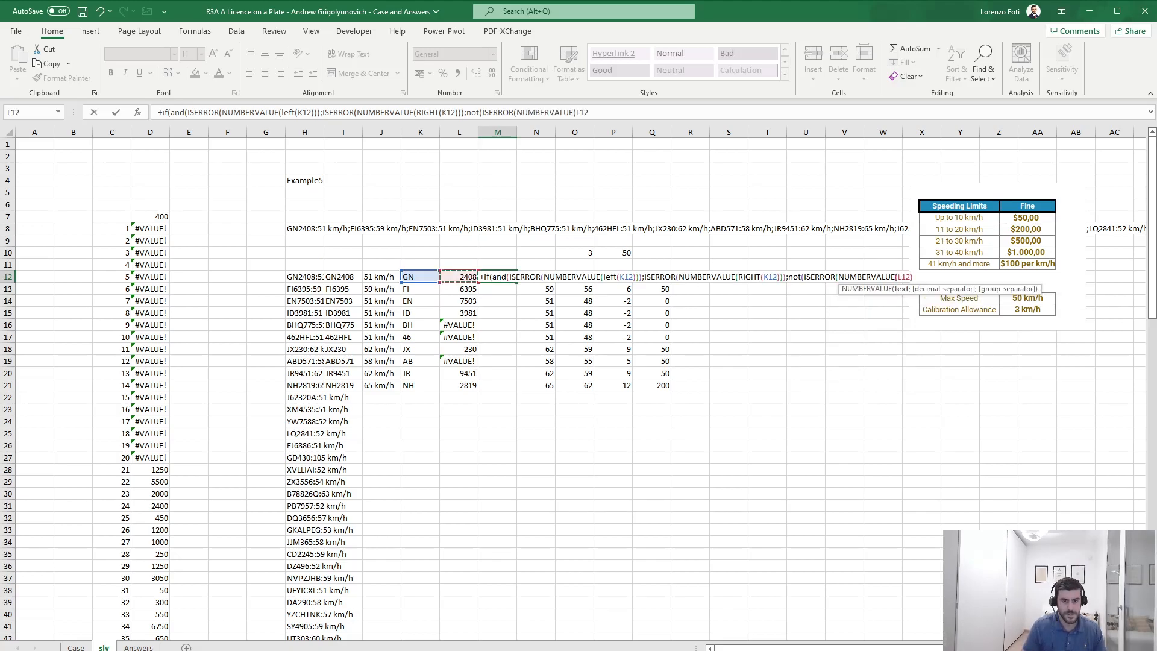
type(")")
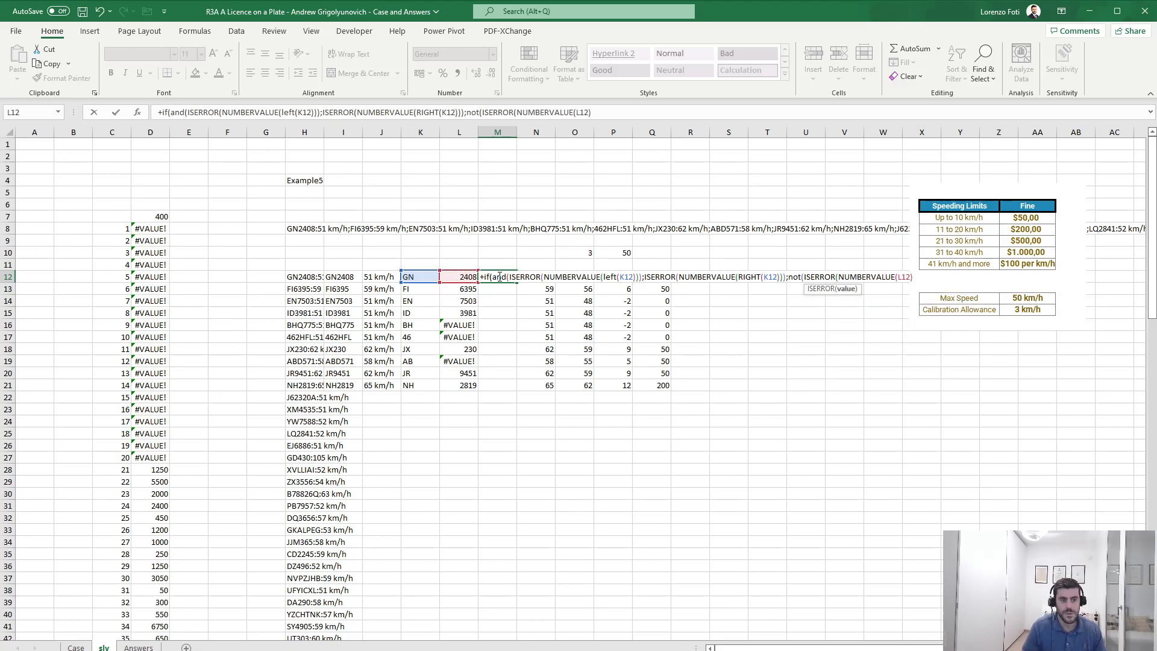
type("))")
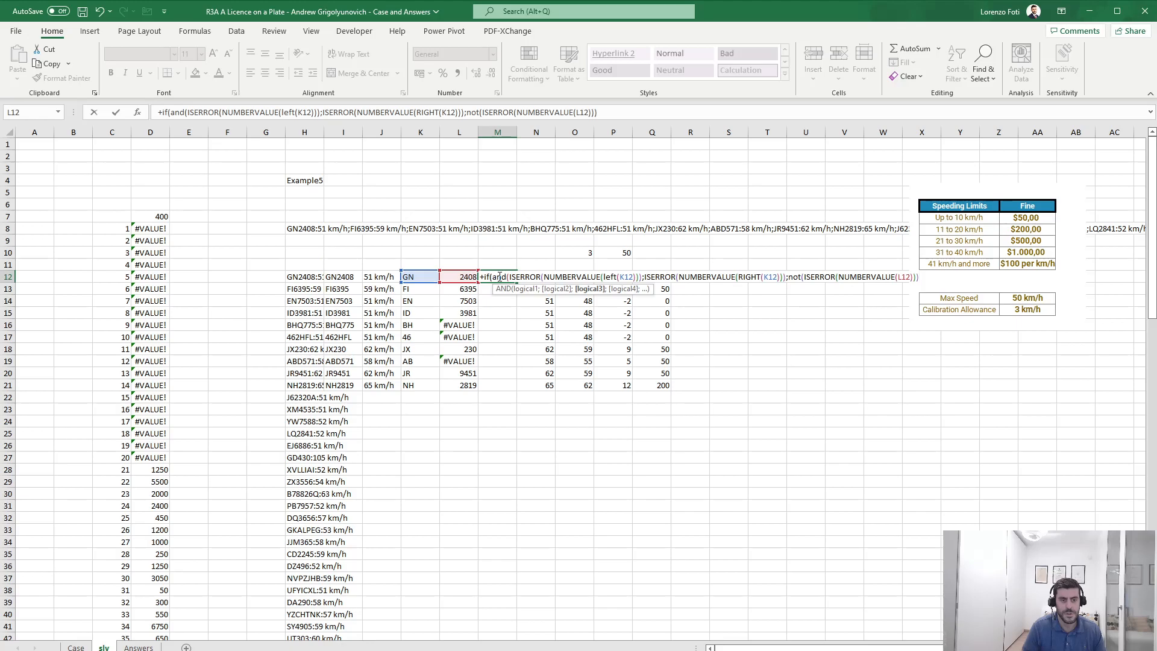
type(");1;0")
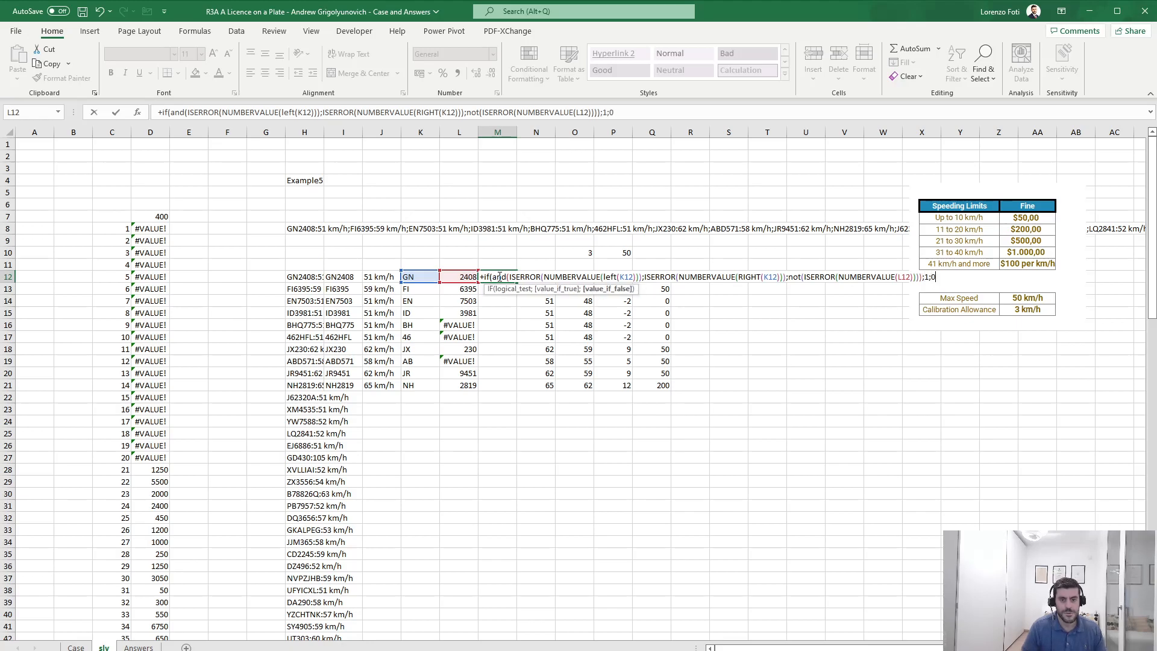
type(")")
key("ctrl+Return")
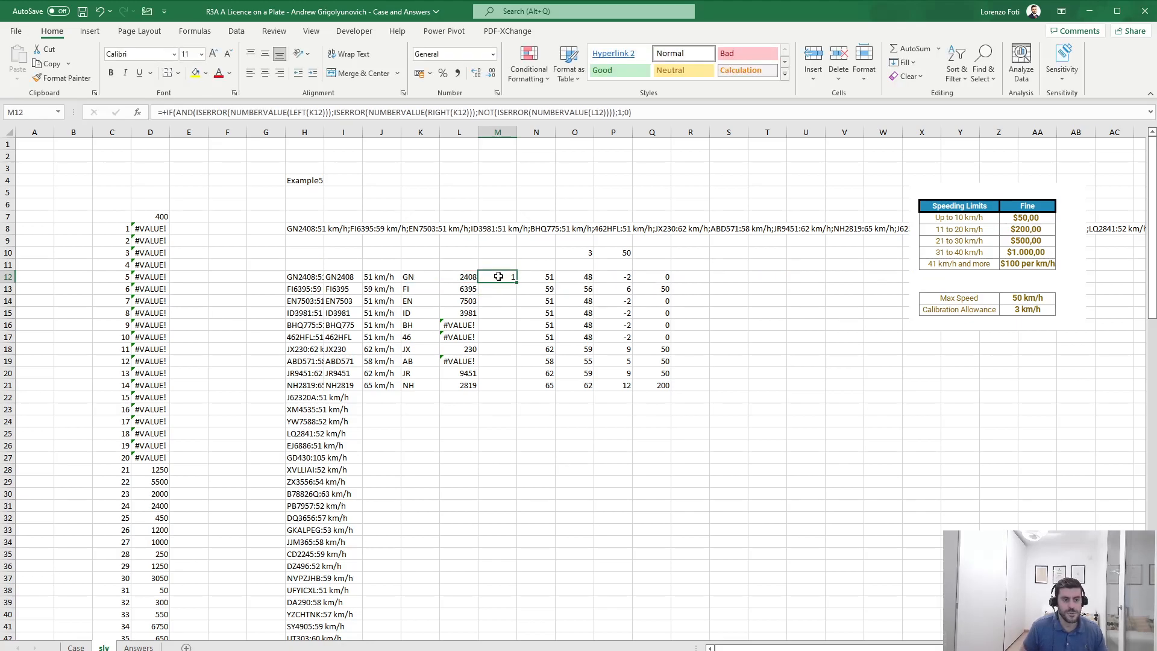
Step: Multiply the IFS fine formula in Q12 by the local-plate flag in M12
key("Right")
key("Right")
key("Right")
key("Right")
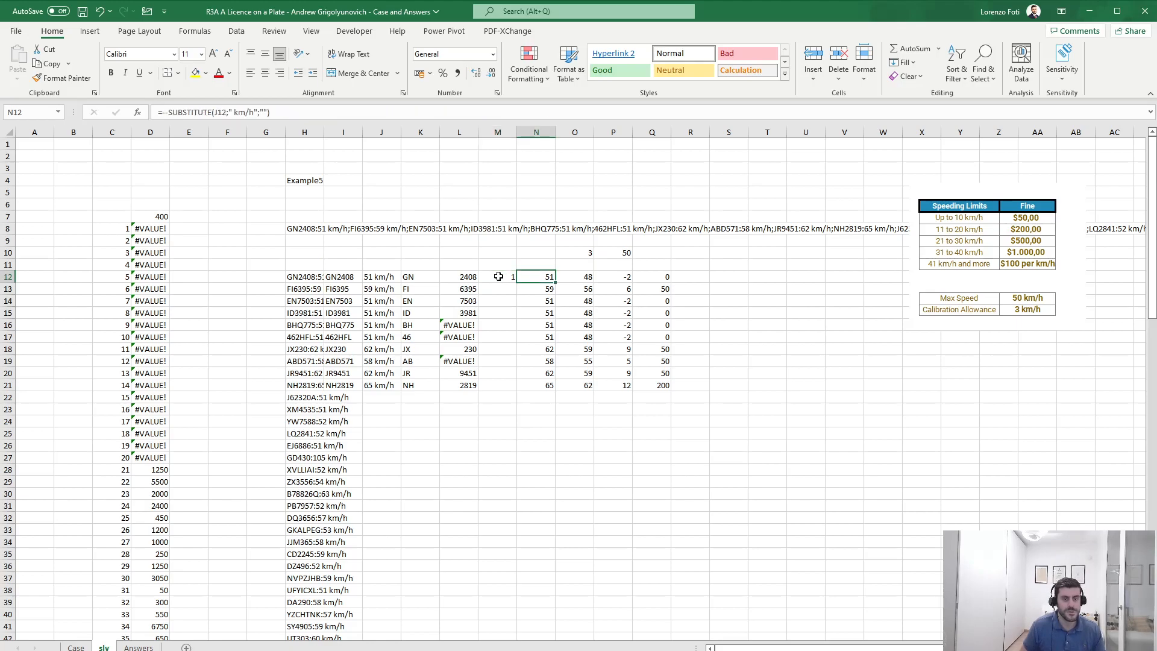
left_click(496, 116)
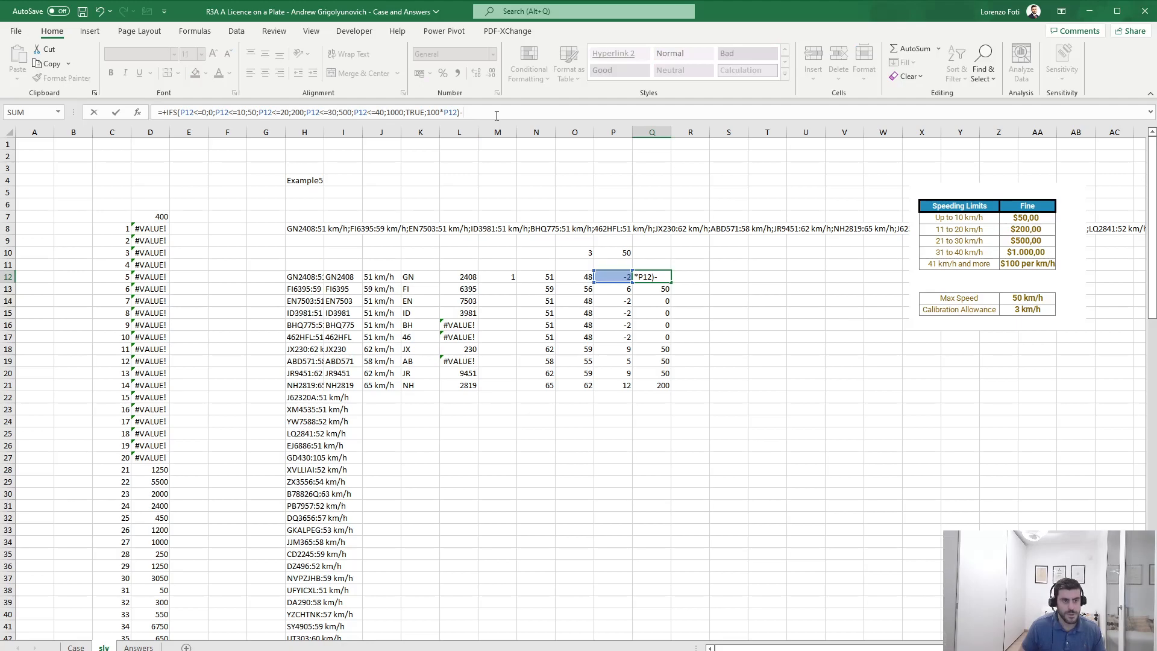
type("*")
left_click(501, 267)
left_click(502, 278)
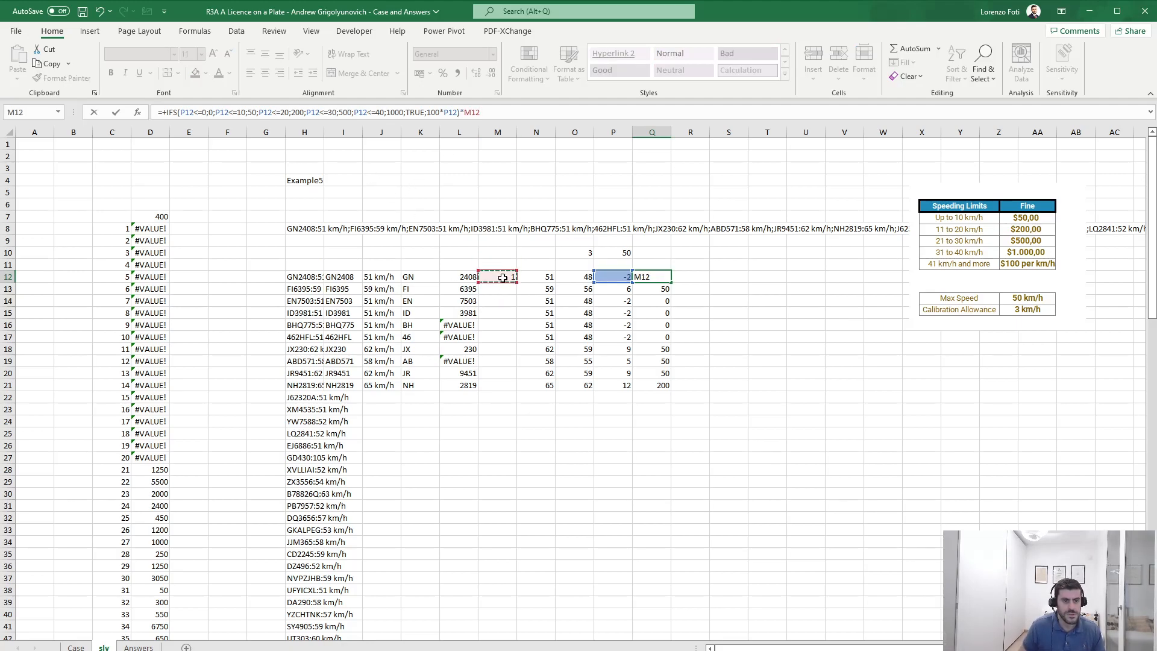
key("Return")
Step: Copy the row 12 formulas, from the plate split across to the fine in column Q, into rows 21 to 111
key("Left")
key("Up")
key("Left")
key("Left")
key("Left")
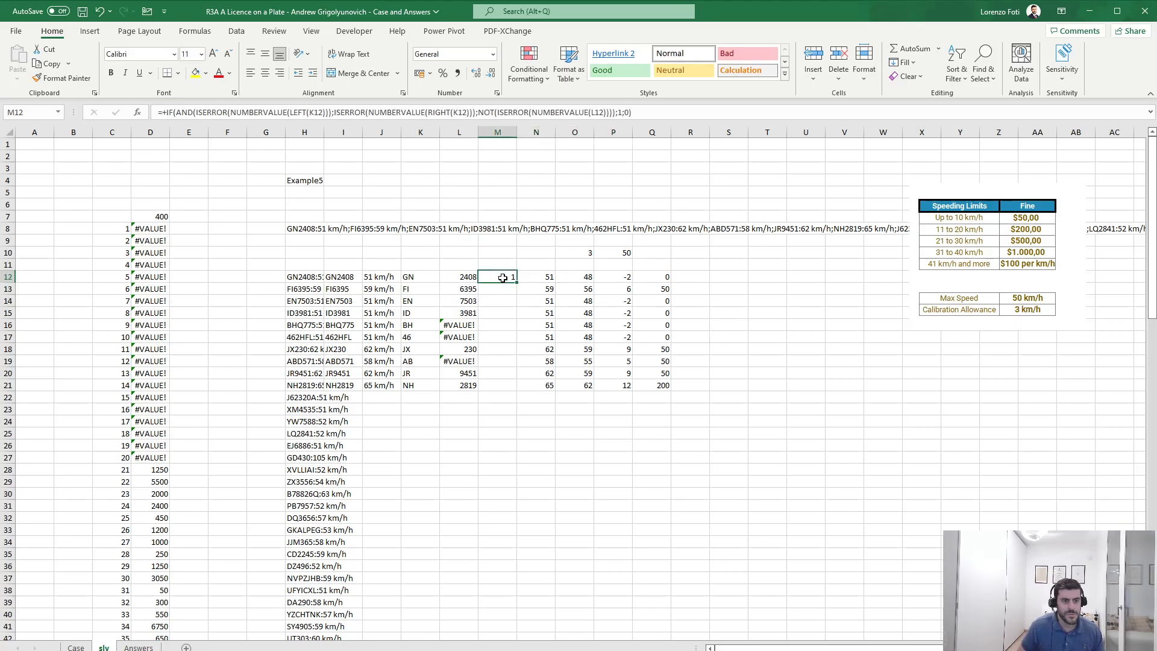
key("Left")
key("Left")
key("Left")
key("ctrl+shift+Right")
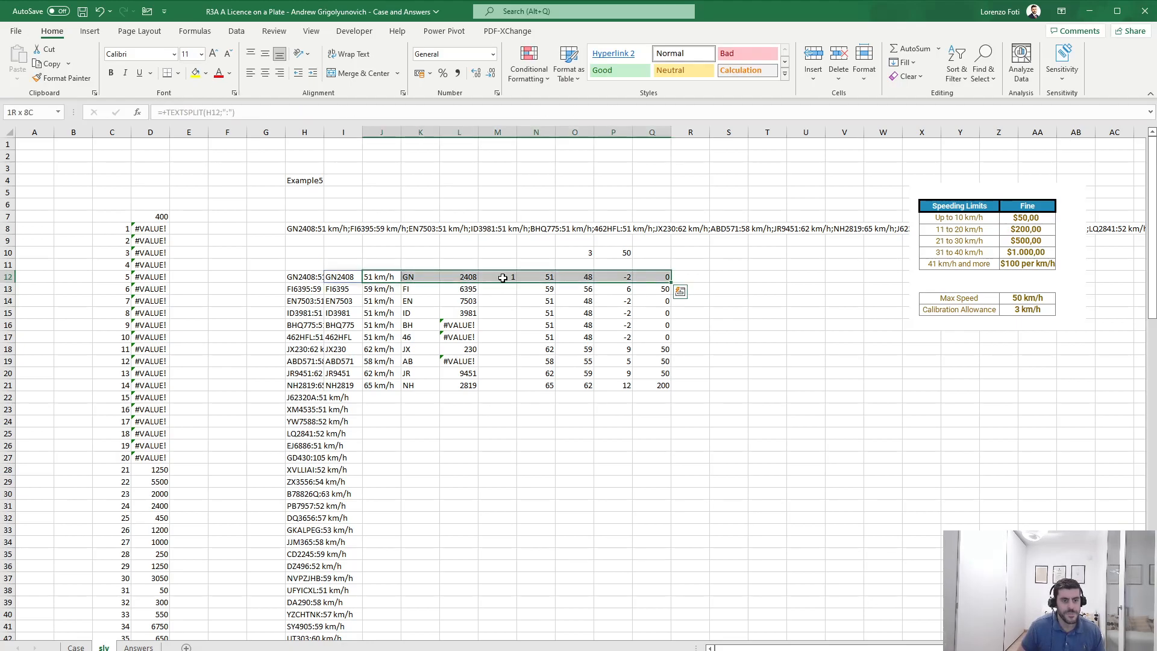
key("ctrl+c")
key("Left")
key("ctrl+Down")
key("Right")
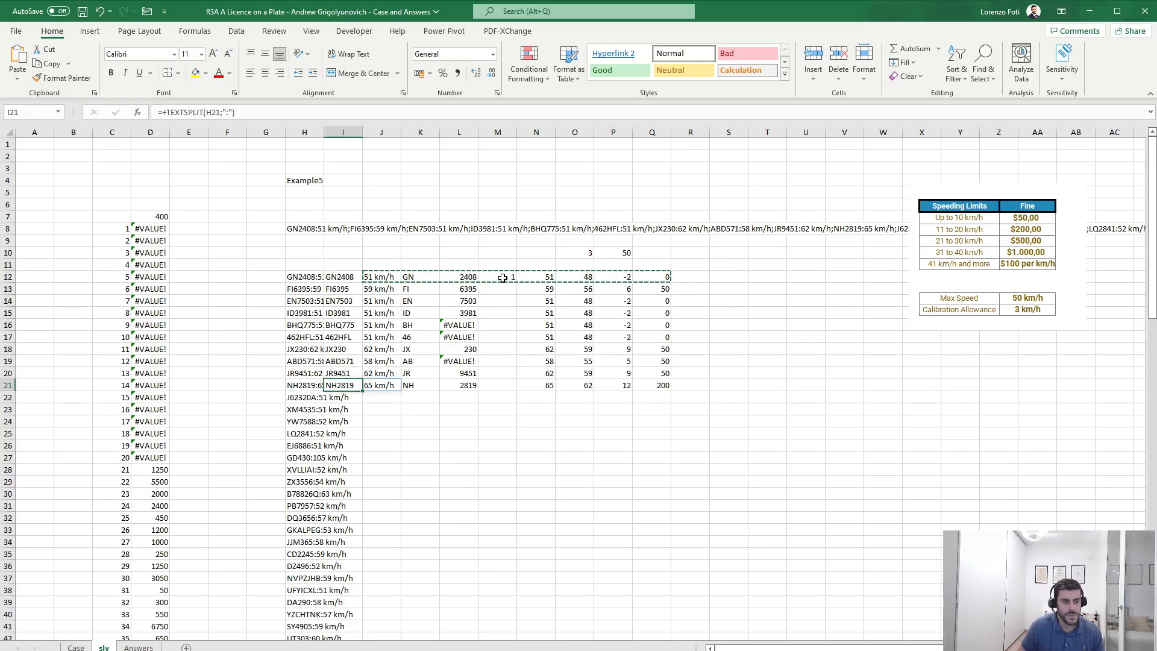
key("Left")
key("ctrl+Down")
key("ctrl+Up")
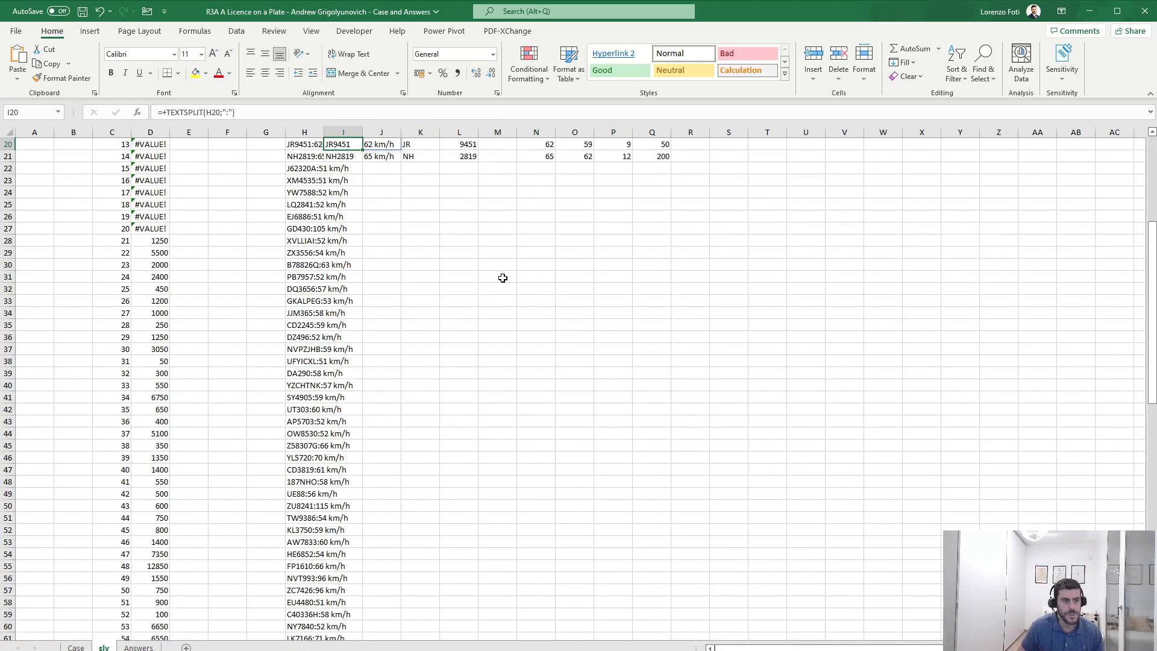
key("ctrl+shift+Right")
key("ctrl+Up")
key("Up")
key("Up")
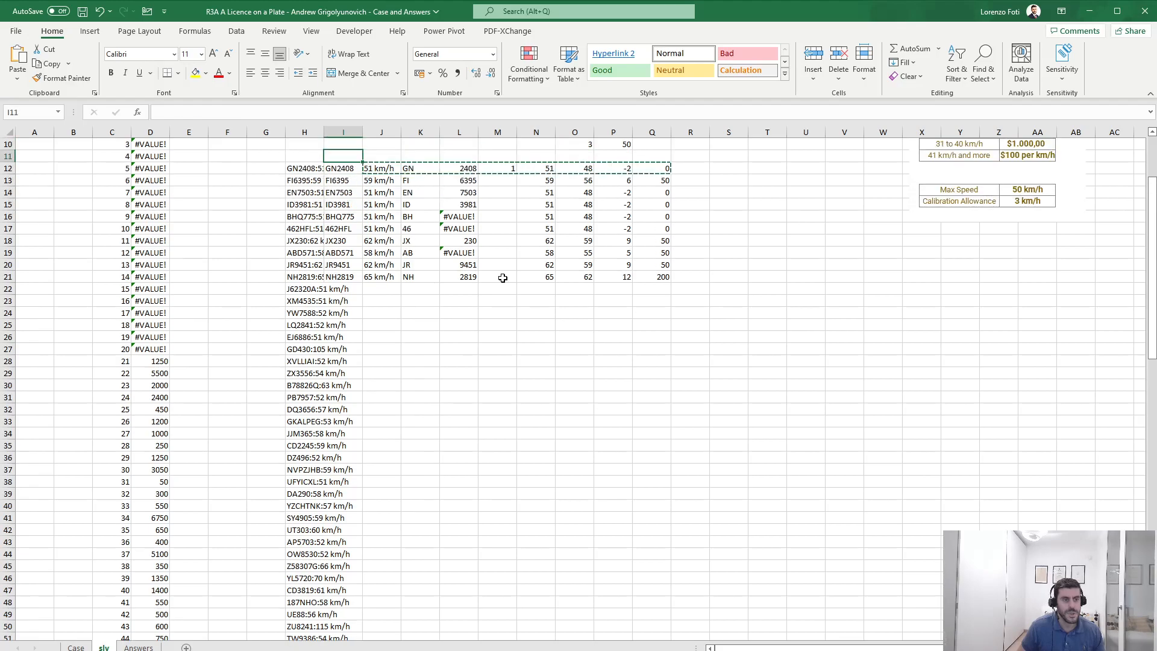
key("Down")
key("Down")
key("Left")
key("ctrl+Down")
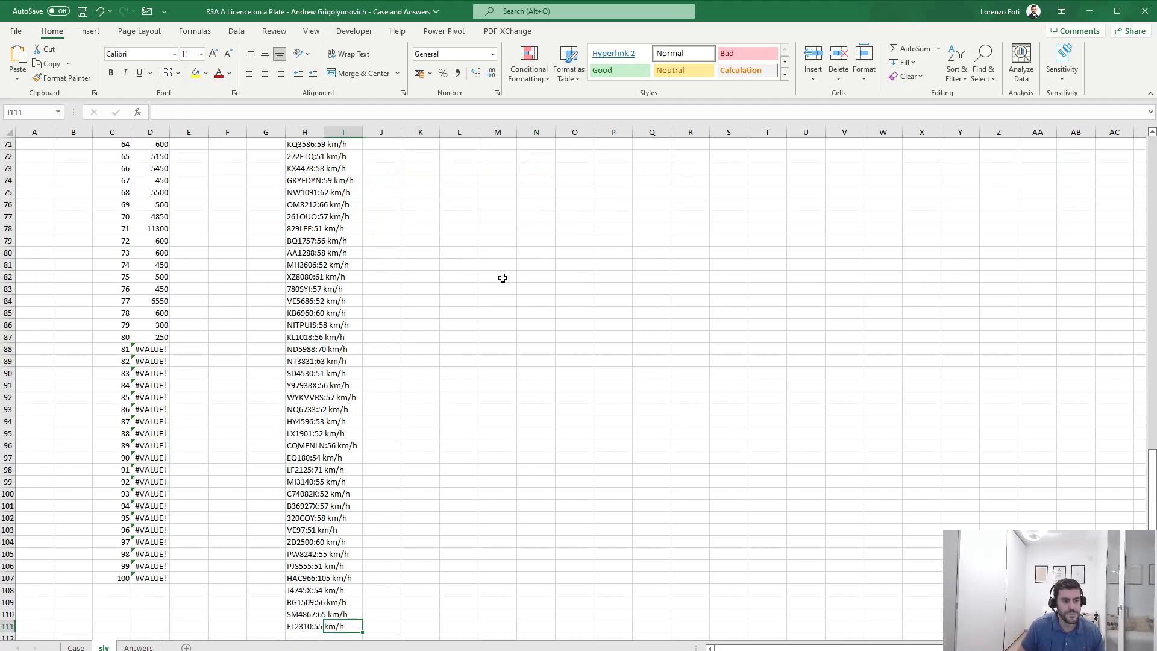
key("Right")
key("ctrl+shift+Up")
key("Return")
key("ctrl+Up")
key("ctrl+Up")
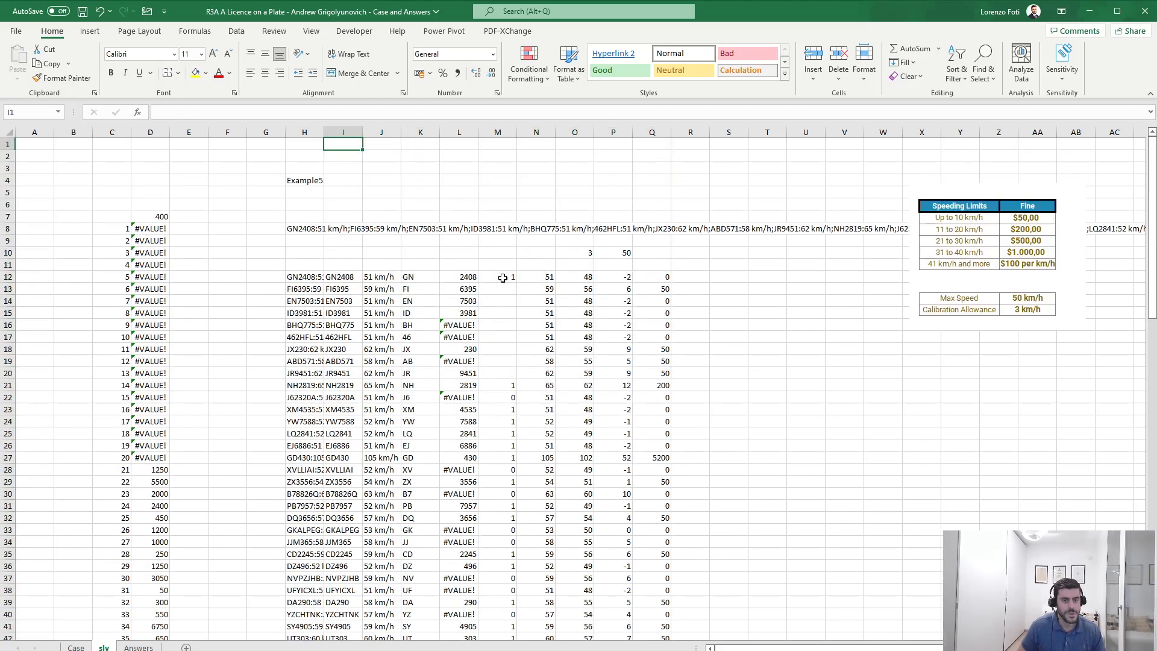
Step: Fill the fine formula from Q12 down through Q111 and check the Example5 answer on the Case sheet
left_click(674, 279)
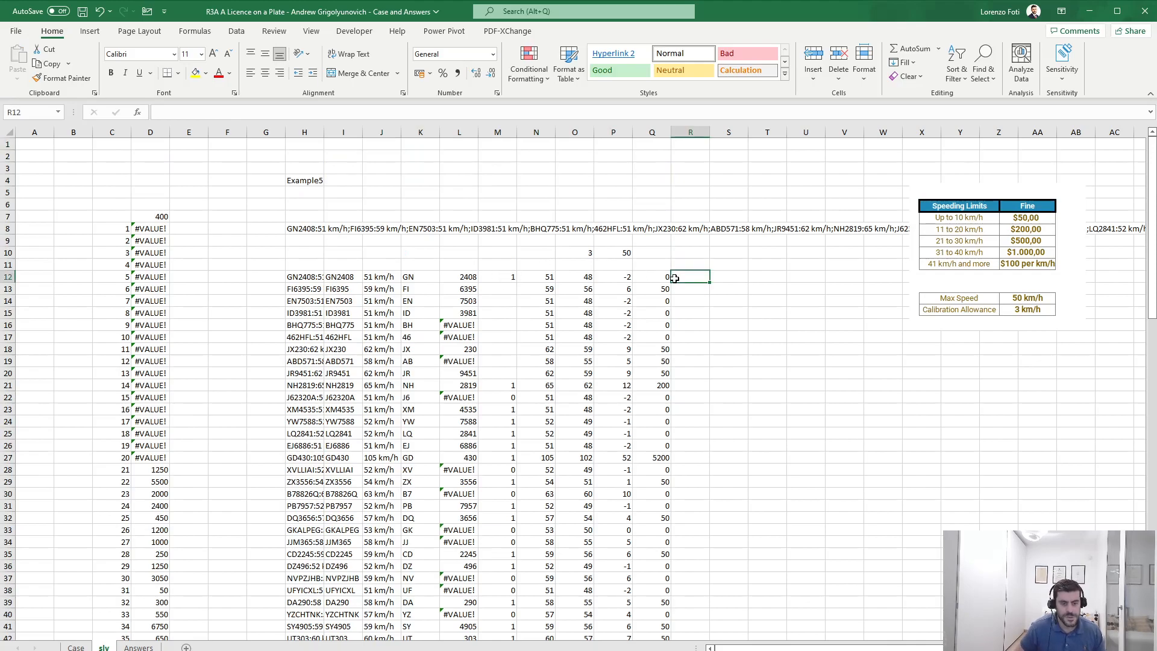
key("Left")
key("ctrl+shift+Down")
key("ctrl+d")
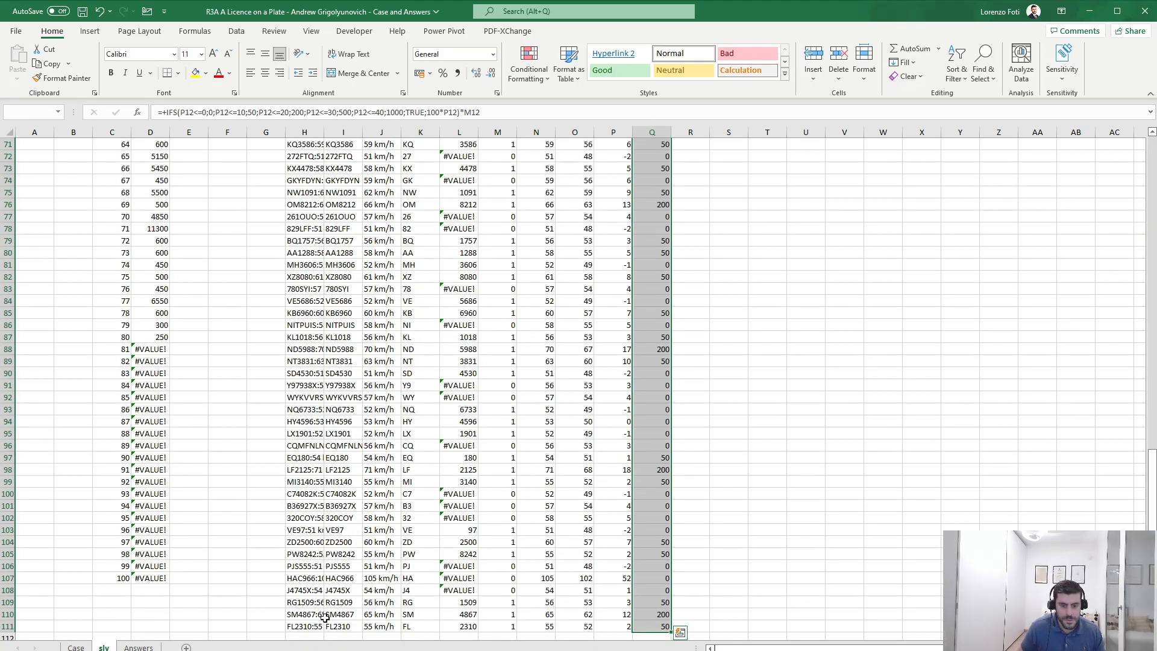
left_click(85, 647)
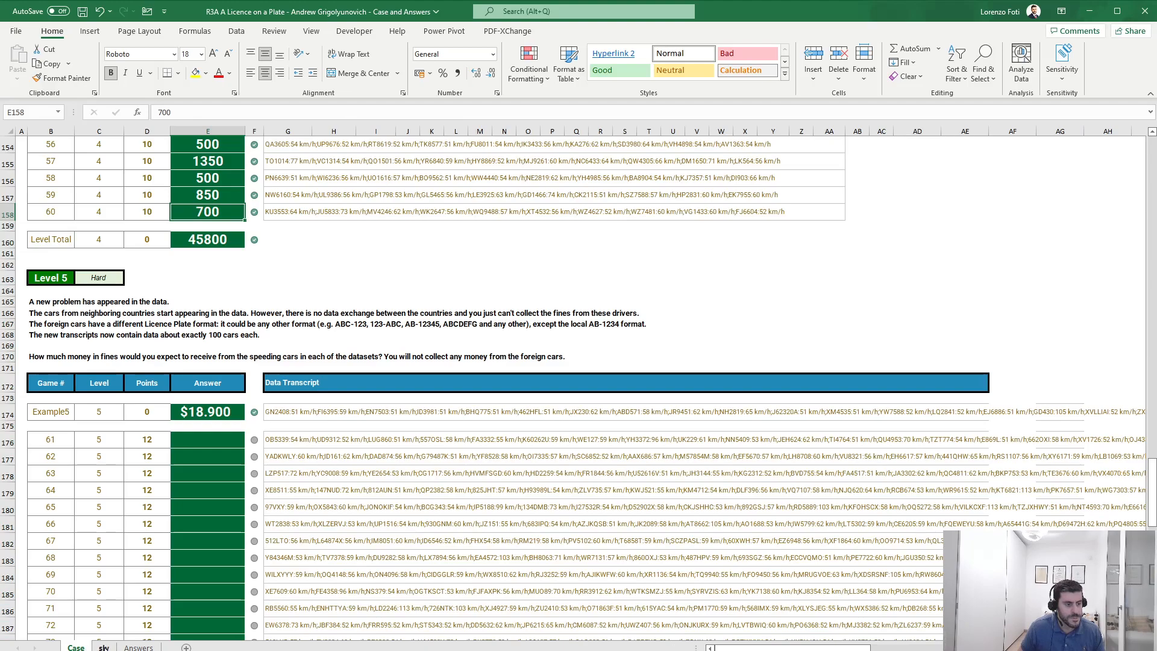
left_click(104, 648)
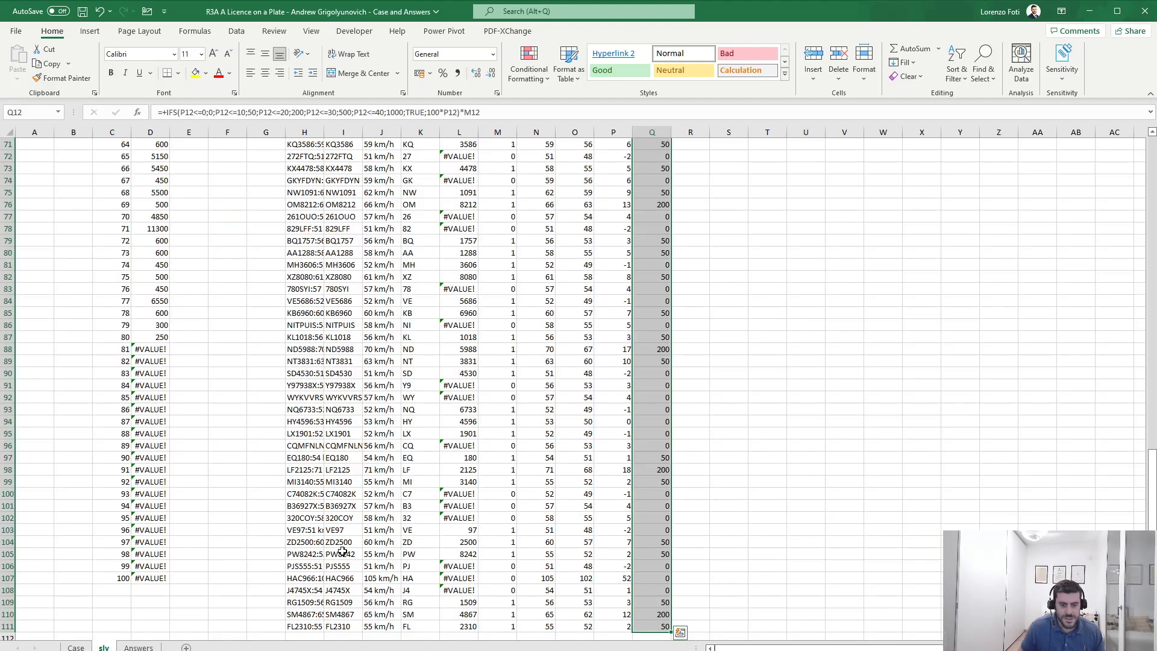
scroll(333, 553, "up", 20)
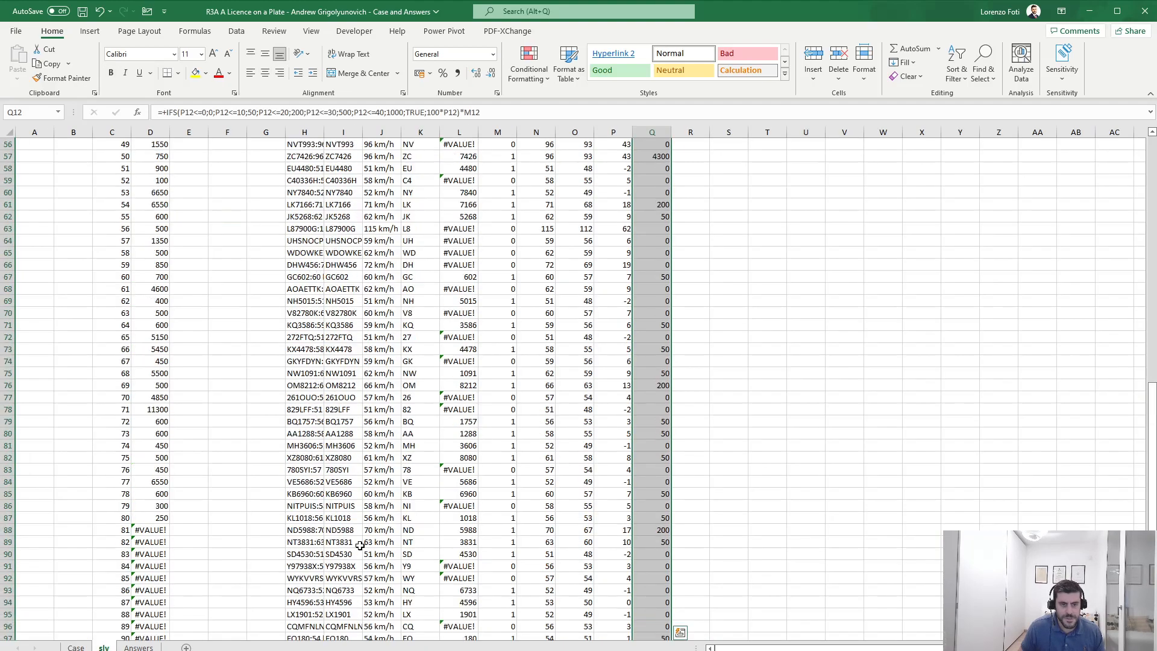
Step: Copy the local-plate flag formula from M12 into M13:M20
left_click(627, 408)
left_click(498, 277)
key("ctrl+c")
key("Down")
key("shift+Down")
key("shift+Down")
key("shift+Down")
key("shift+Down")
key("shift+Down")
key("shift+Down")
key("shift+Down")
key("ctrl+v")
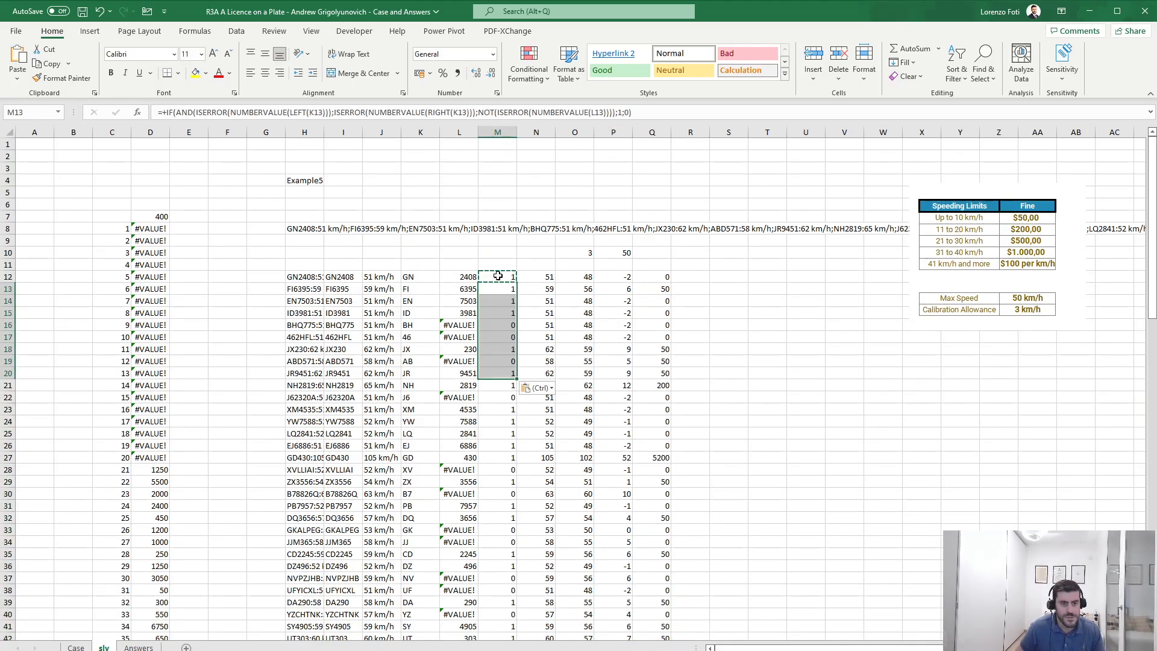
Step: Select the fines in Q12:Q111 and compare their total with the Example5 answer on the Case sheet
key("Up")
key("Right")
key("Right")
key("Right")
key("Right")
key("ctrl+shift+Down")
key("ctrl+v")
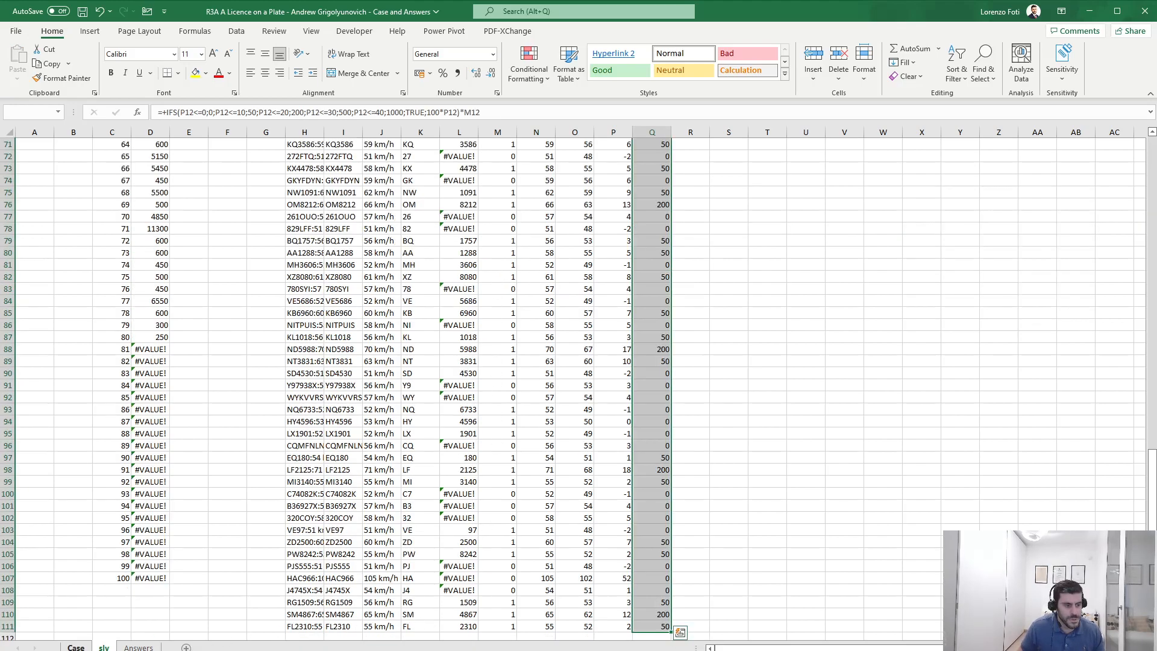
key("ctrl+Page_Up")
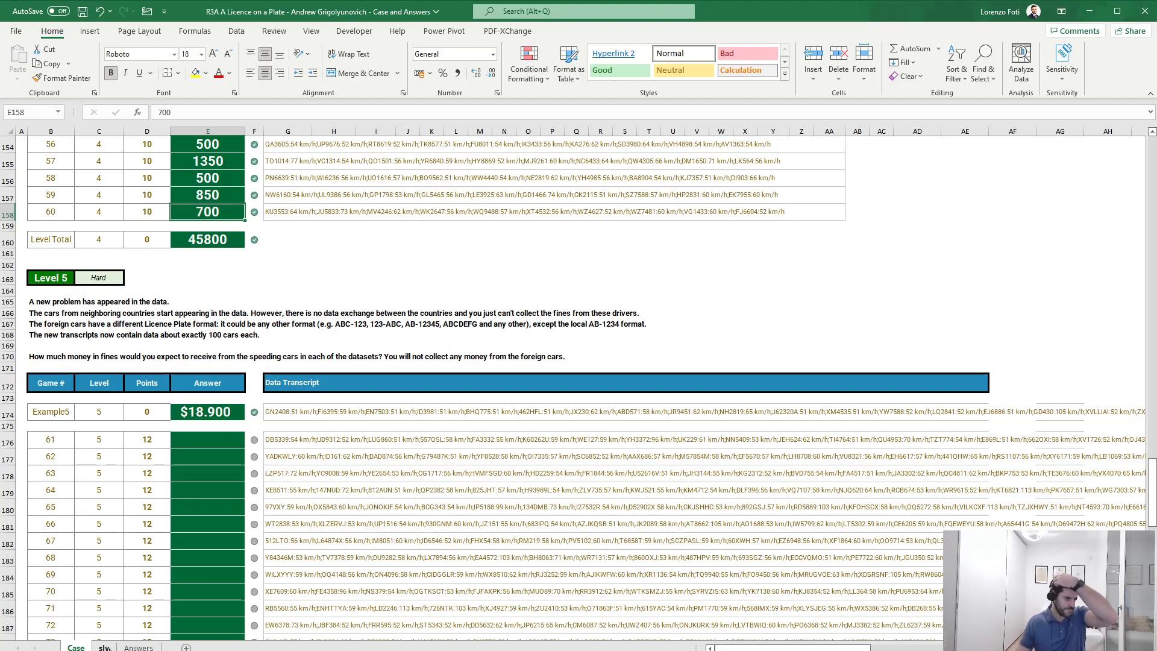
key("ctrl+Page_Down")
Step: Inspect the fine formula in Q12 and the plate number formula in L16 for a possible mistake
scroll(468, 422, "up", 20)
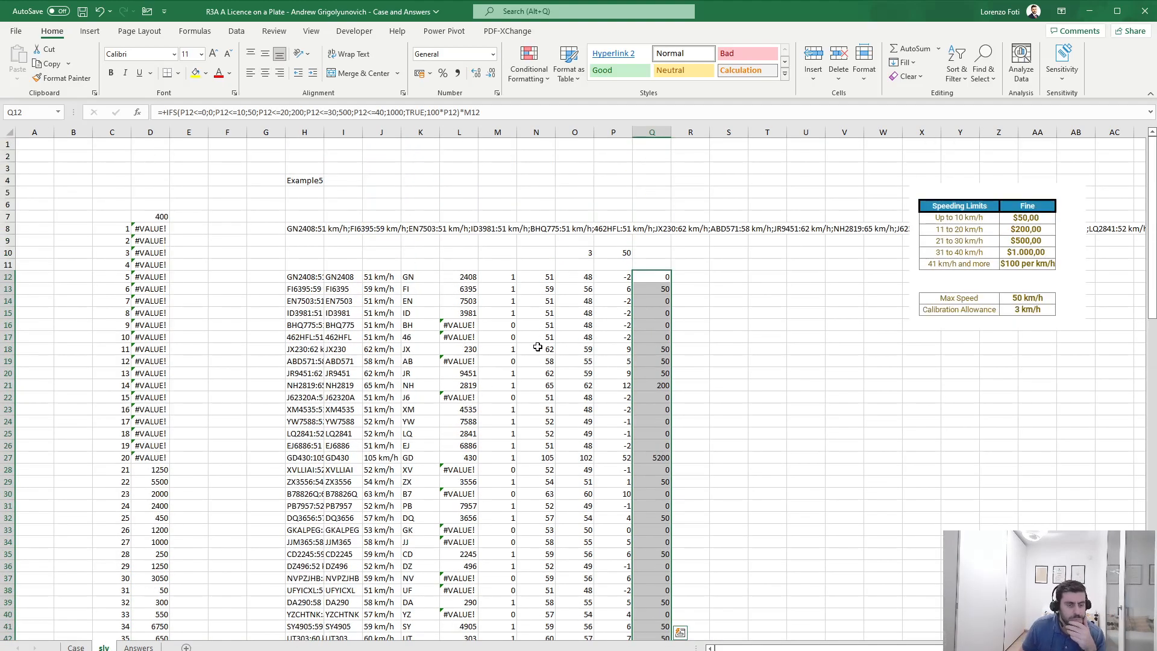
left_click(661, 275)
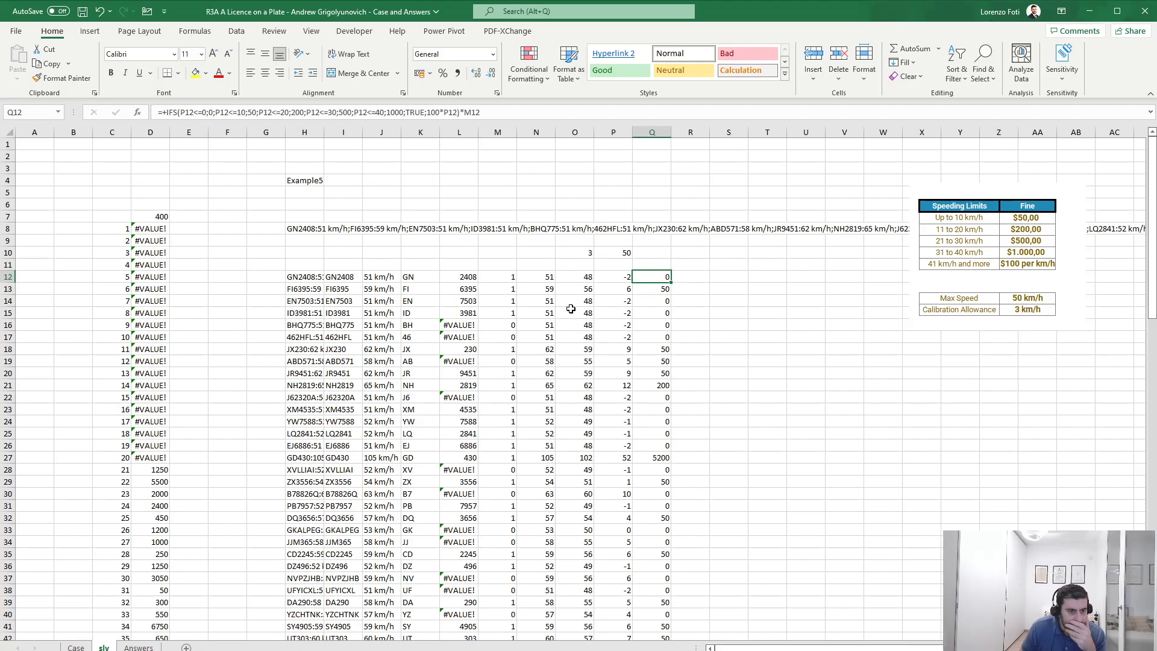
left_click(449, 325)
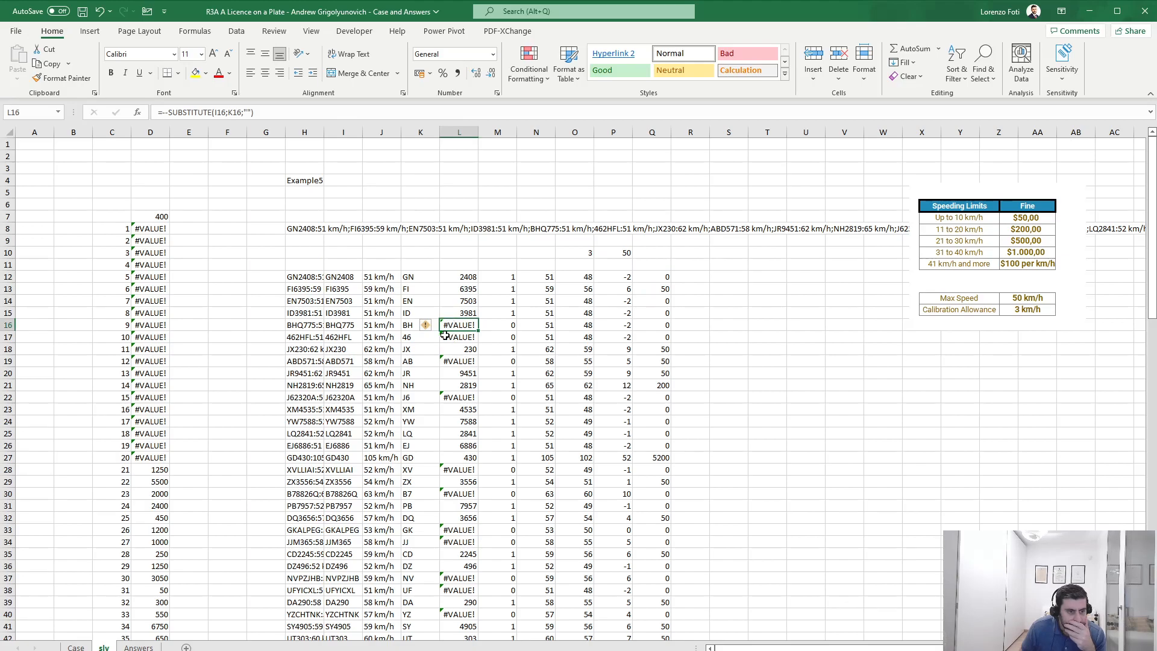
Step: Examine the plate and over-limit speed formulas around L18 and P22:P26, and reread the Level 5 rules on the Case sheet
left_click(455, 349)
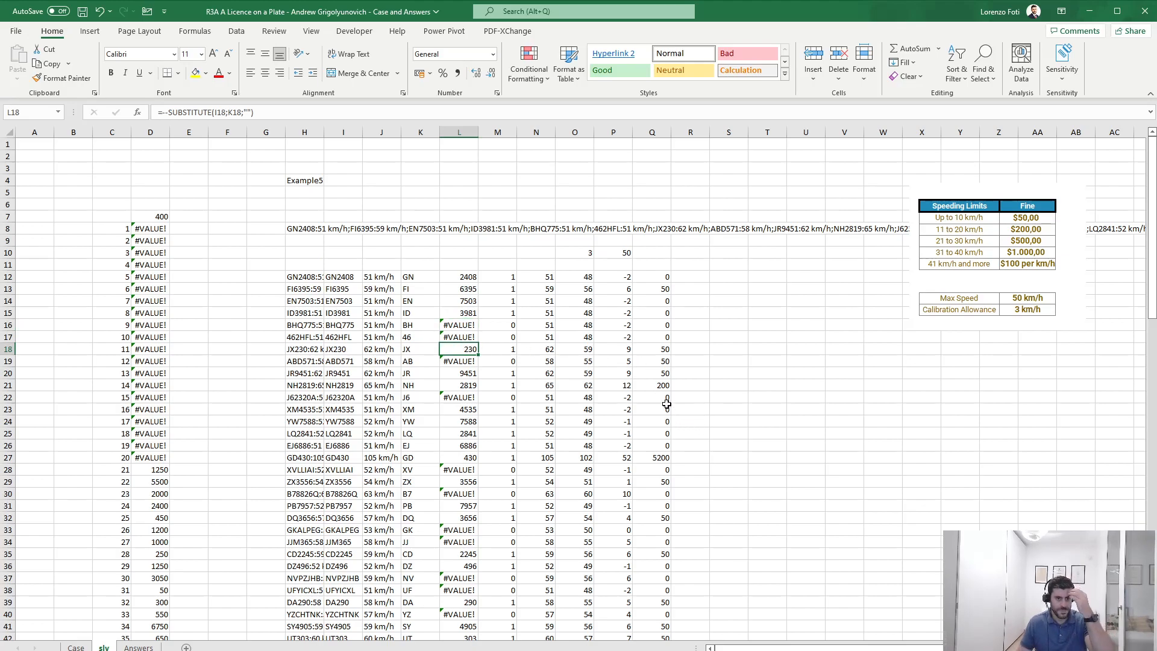
scroll(610, 403, "down", 1)
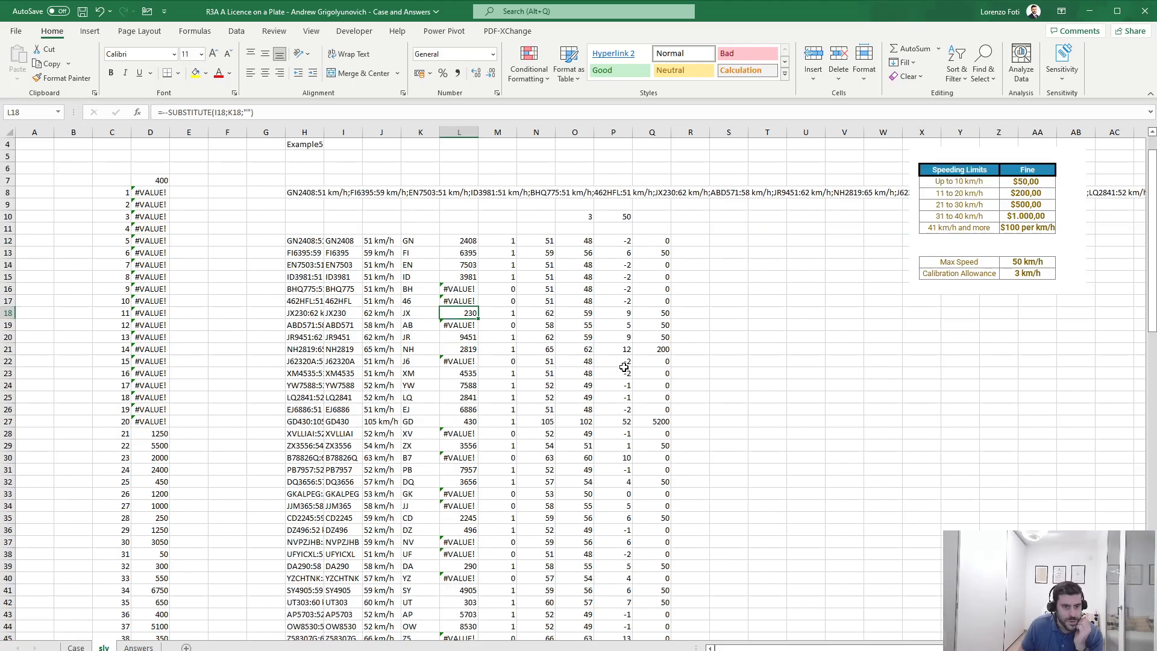
left_click_drag(615, 361, 624, 405)
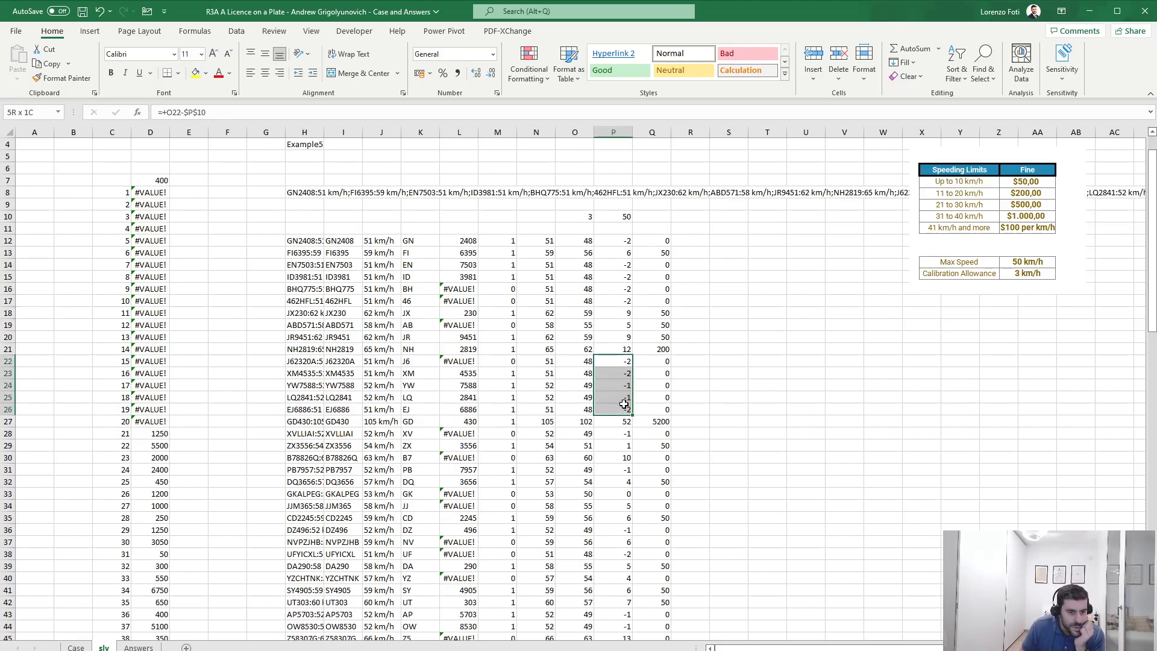
left_click_drag(624, 405, 624, 404)
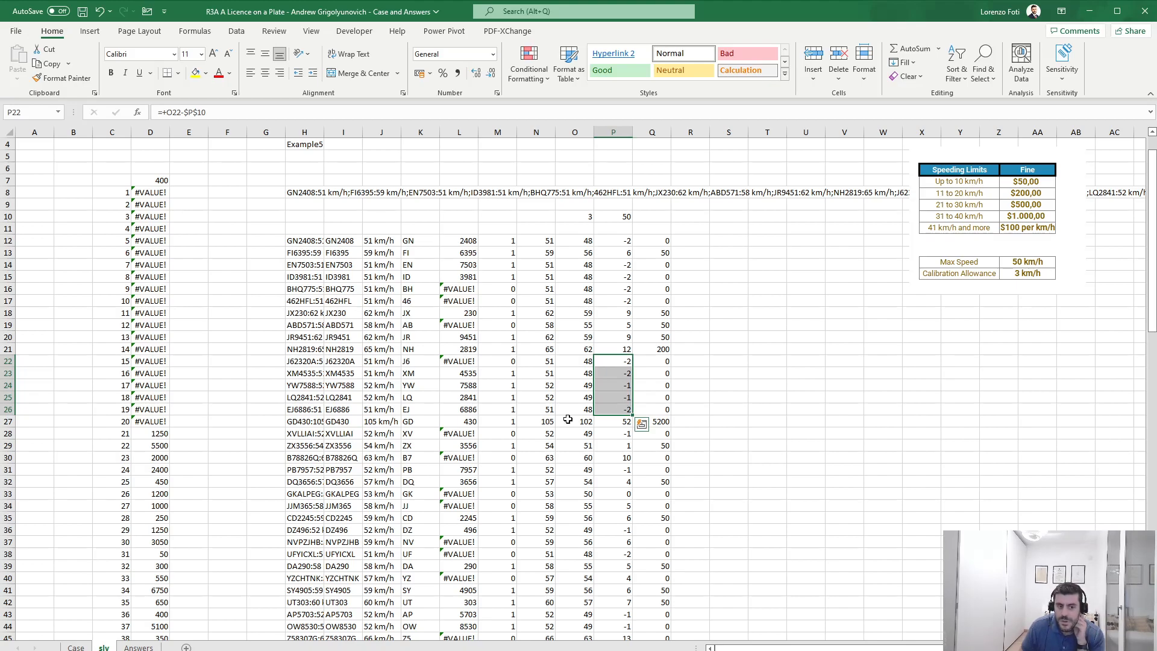
left_click(76, 647)
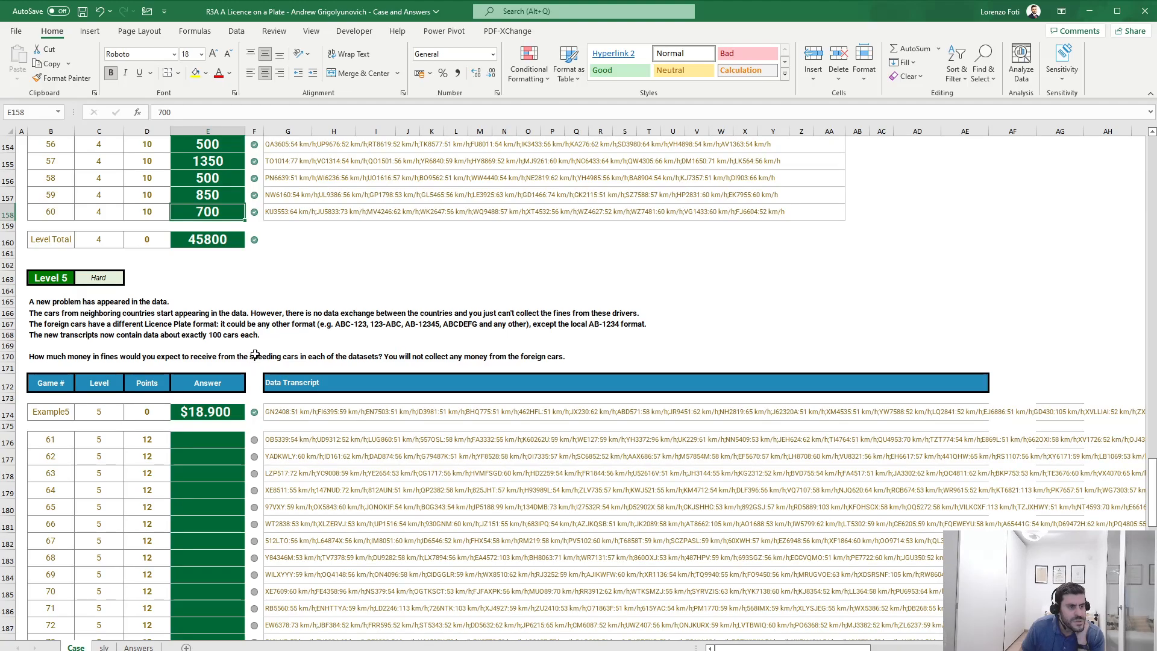
left_click(104, 647)
Step: Check the local-plate flags in column M of the slv sheet against their plates in rows 93 to 108
scroll(557, 494, "down", 12)
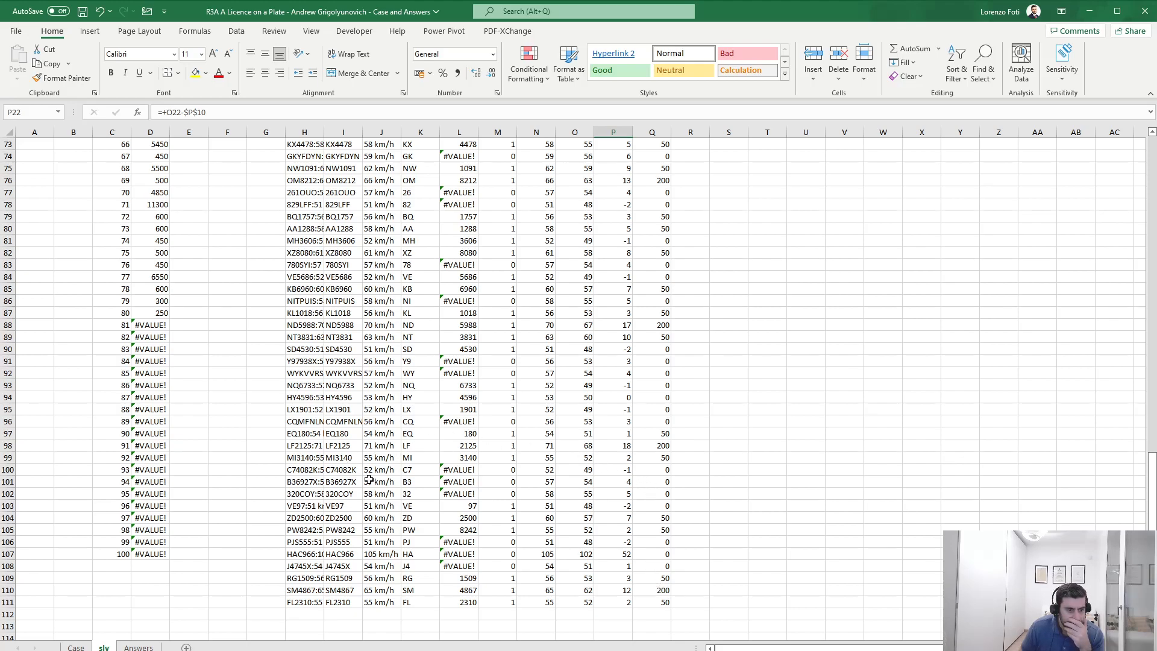
left_click(660, 506)
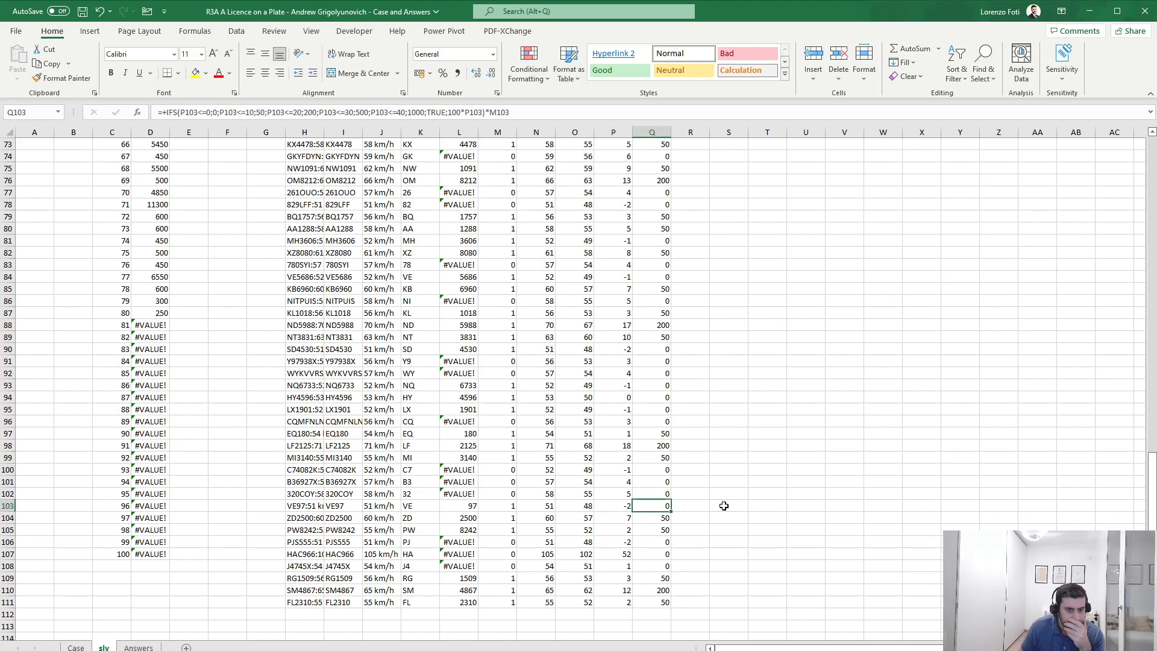
left_click(509, 565)
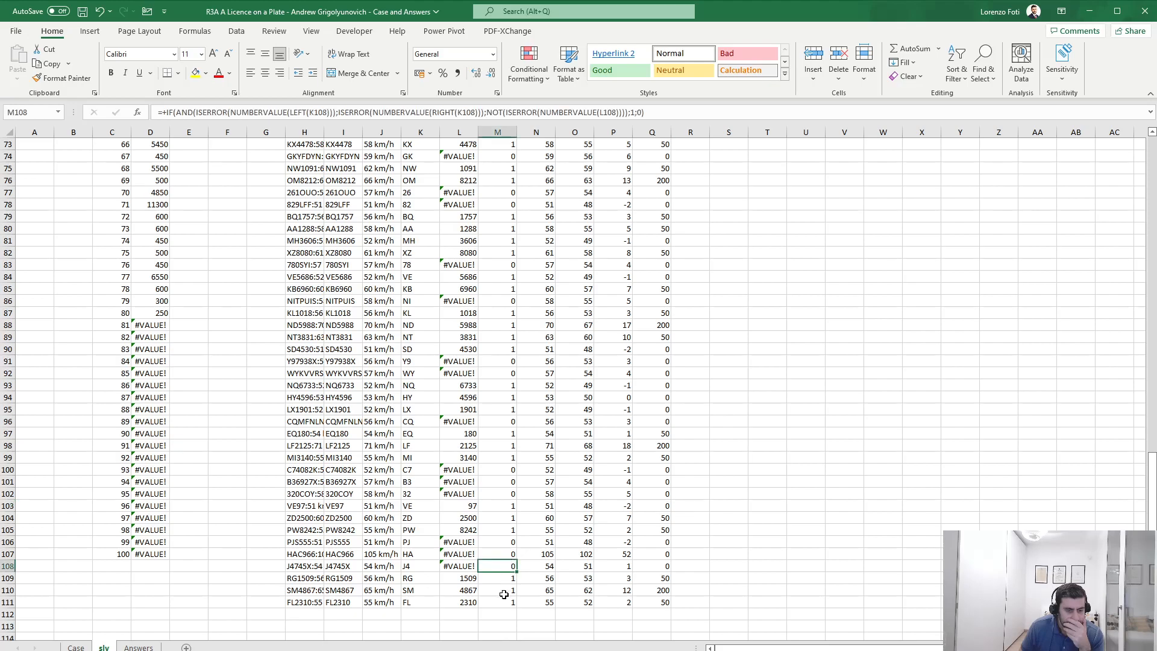
left_click_drag(506, 530, 508, 508)
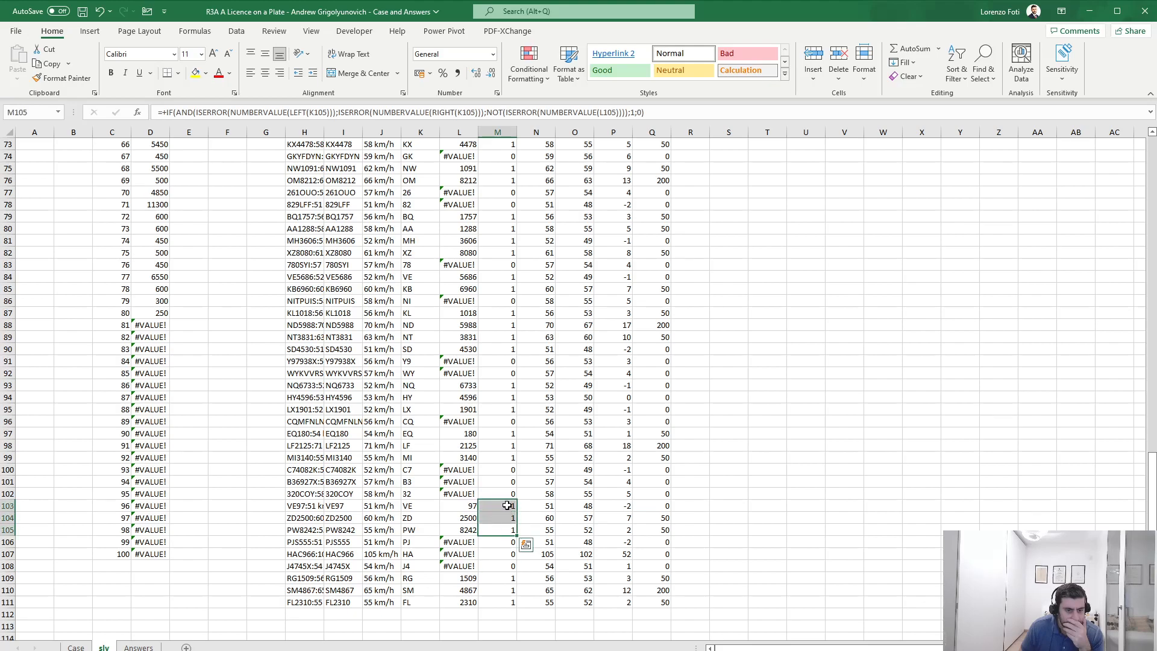
left_click(508, 506)
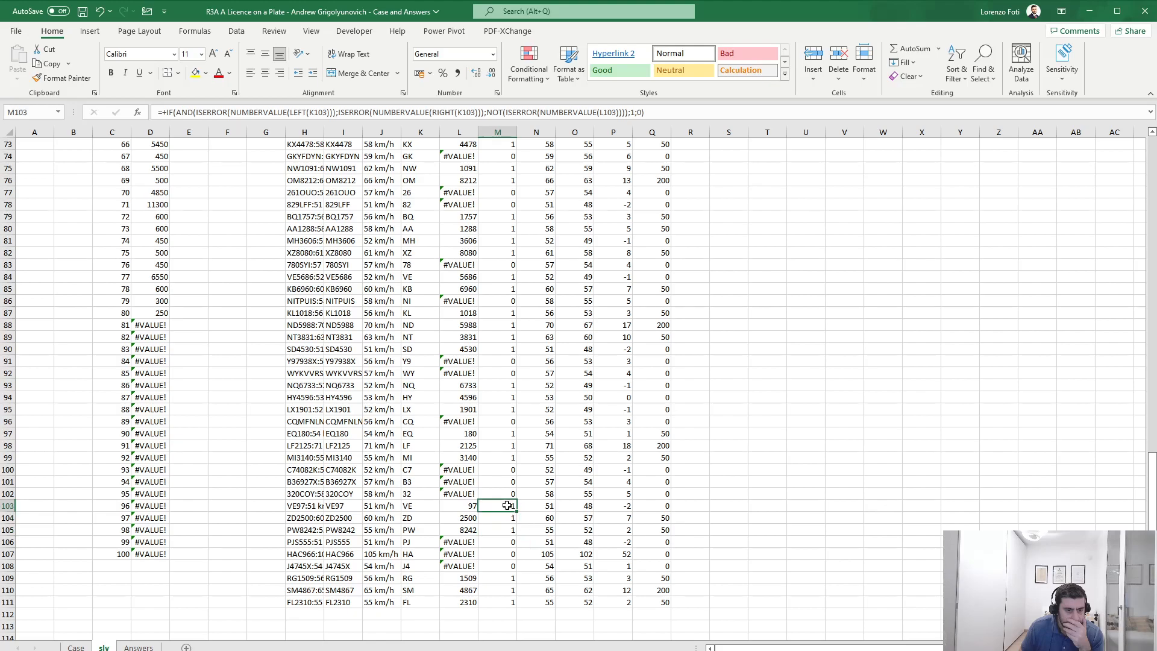
left_click_drag(511, 494, 510, 459)
left_click(510, 460)
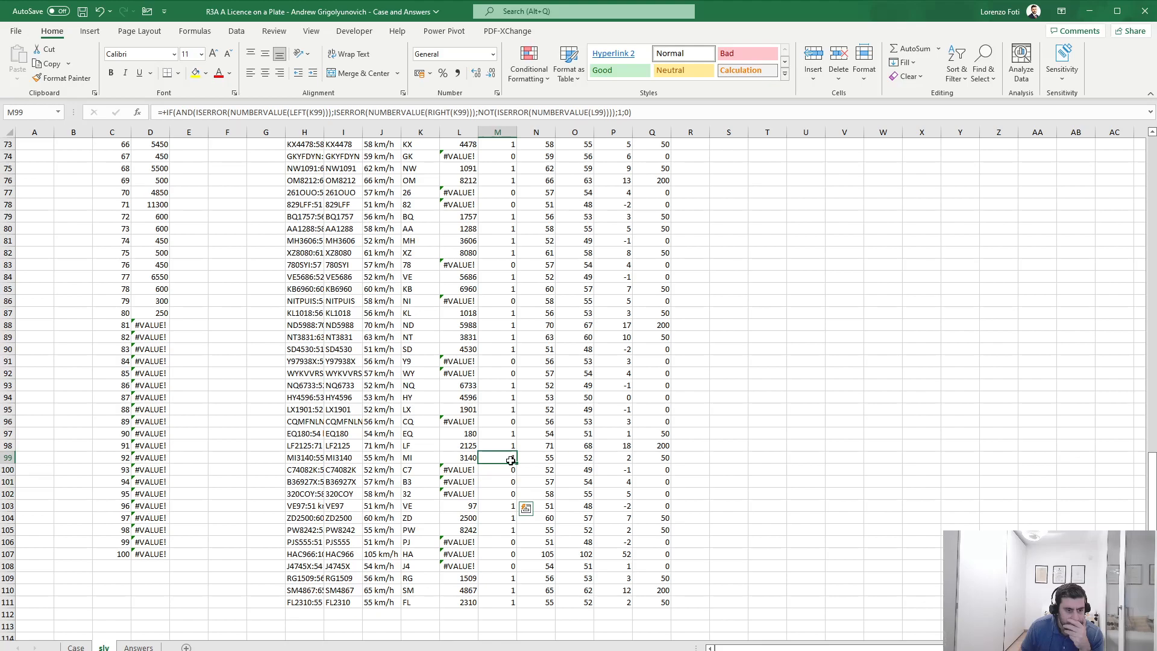
left_click(511, 433)
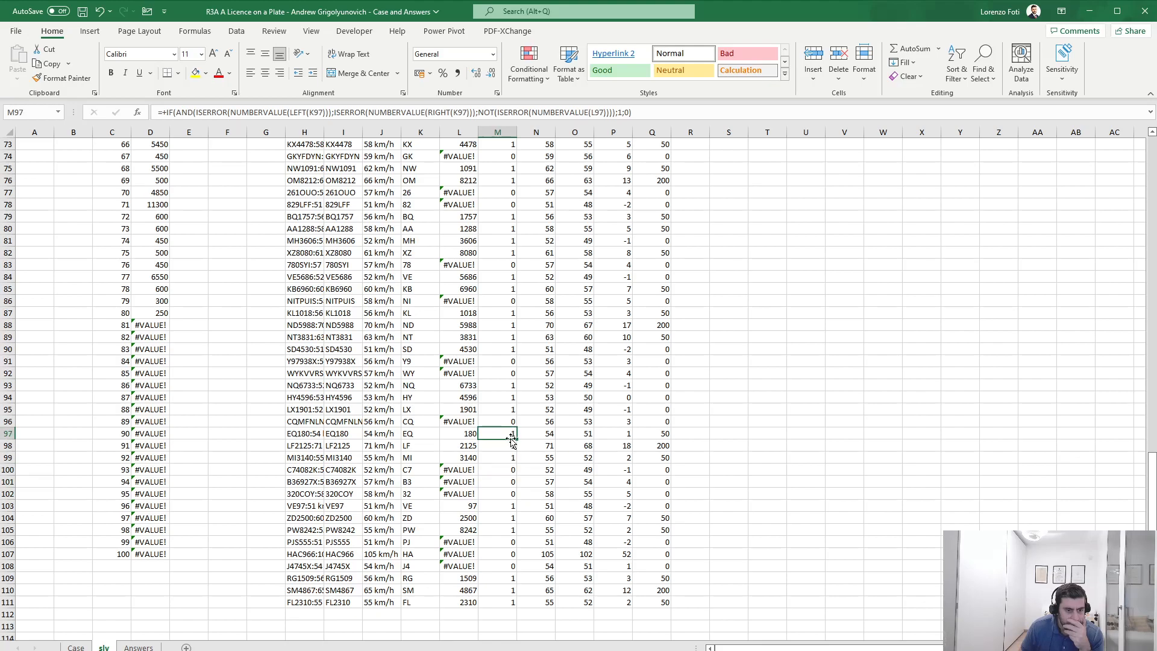
left_click(509, 424)
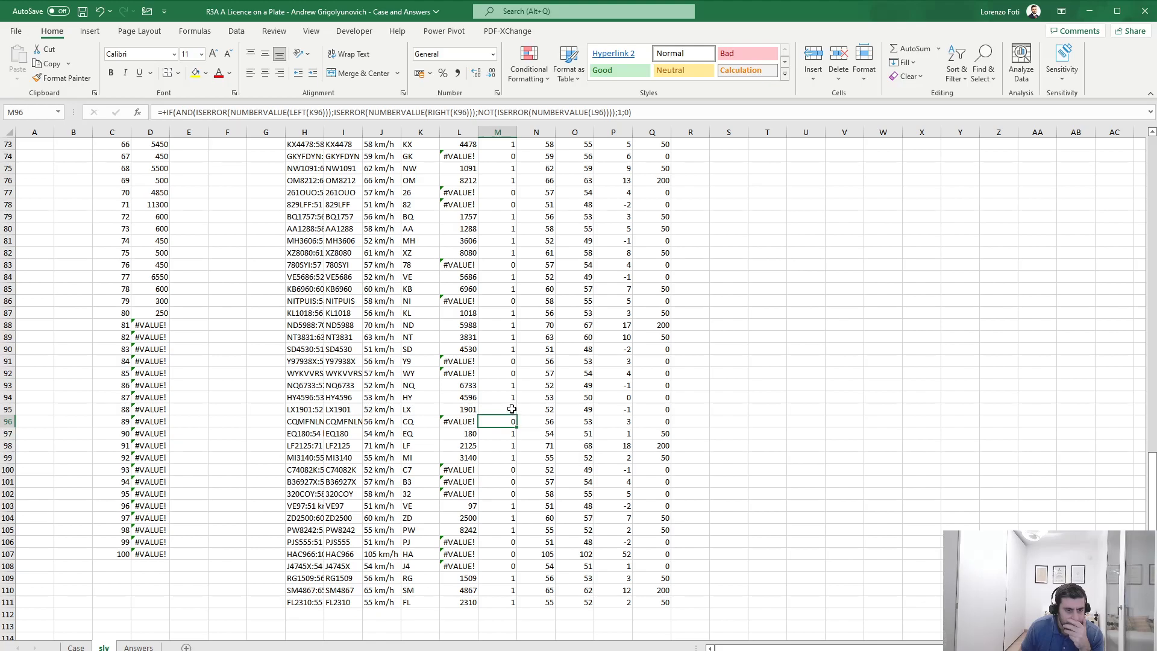
left_click(511, 407)
left_click(510, 387)
left_click(509, 399)
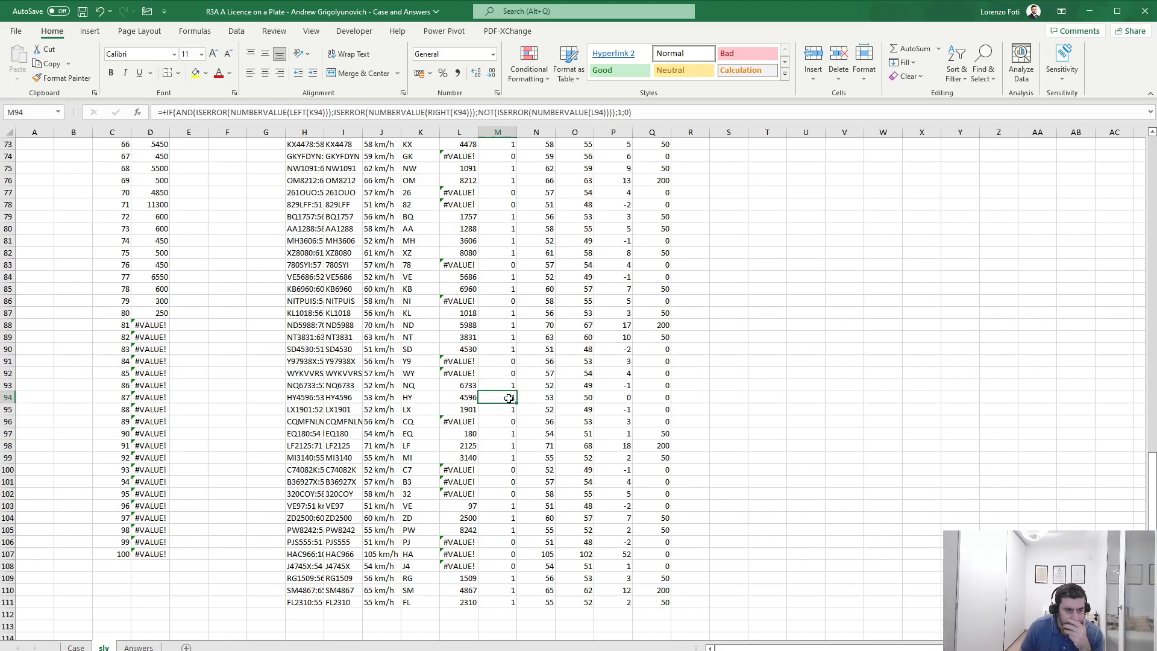
left_click(510, 386)
scroll(516, 395, "up", 5)
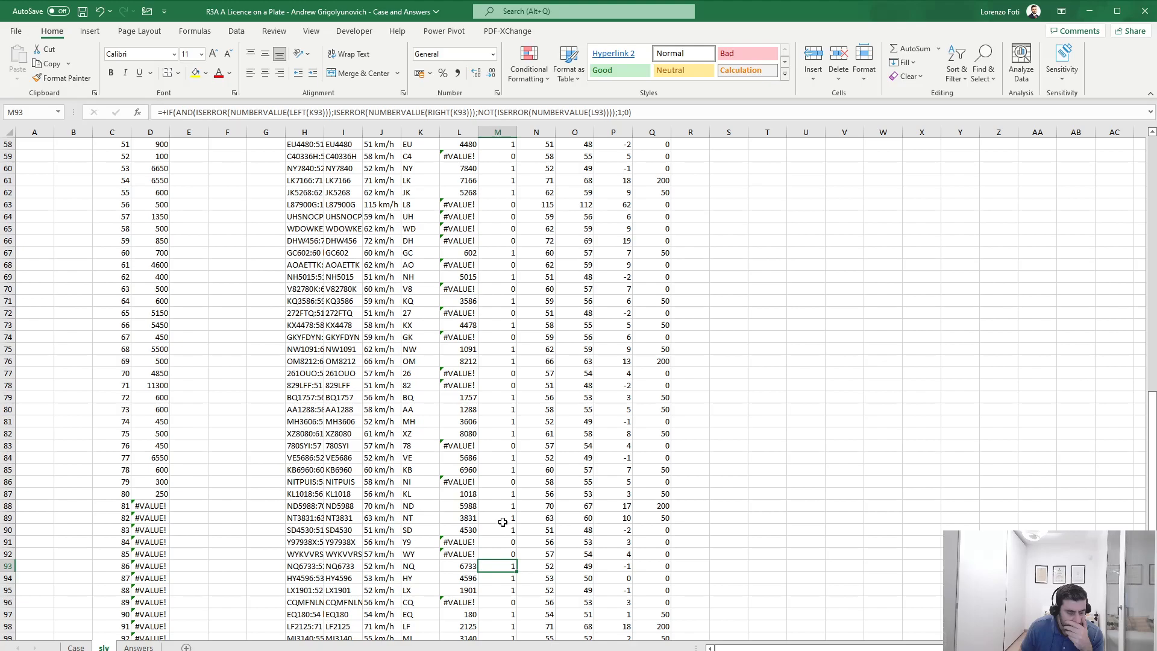
scroll(503, 520, "up", 19)
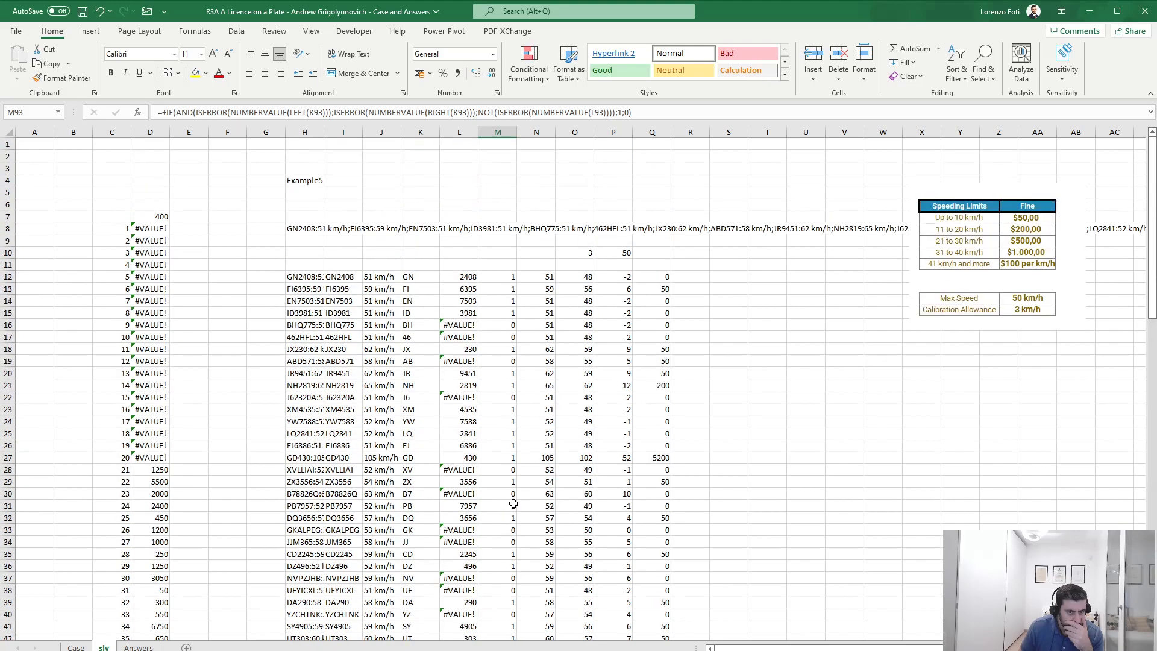
Step: Compare the fine formulas in column Q and copy the one multiplied by the local-plate flag from Q12 down through Q111
left_click(653, 288)
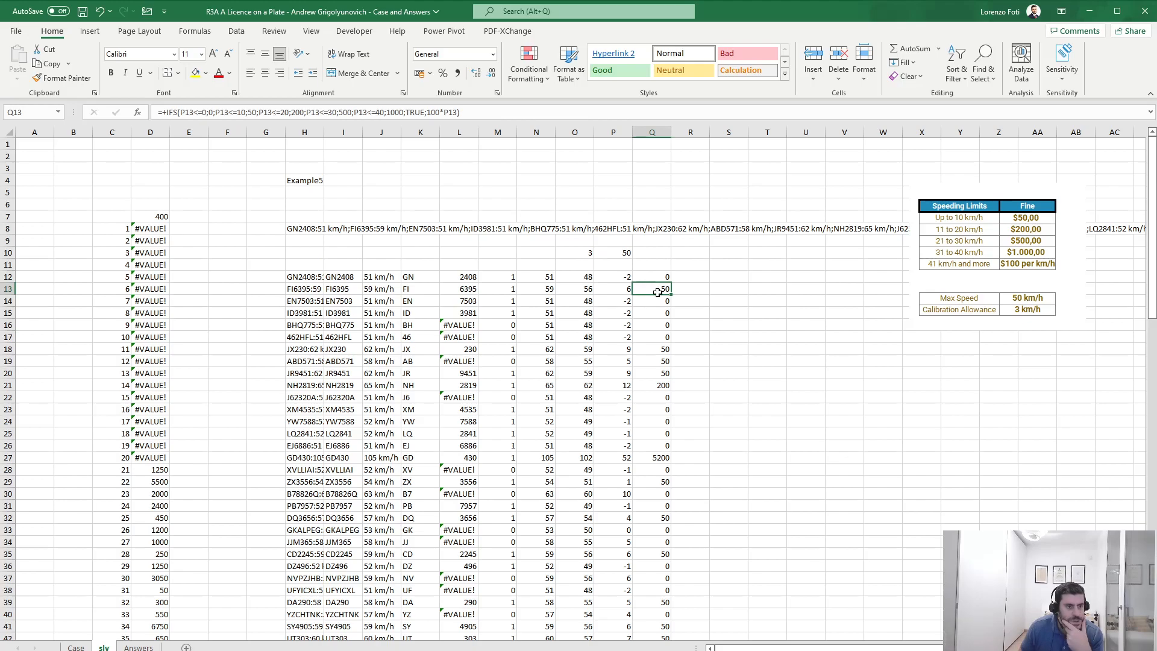
left_click(663, 354)
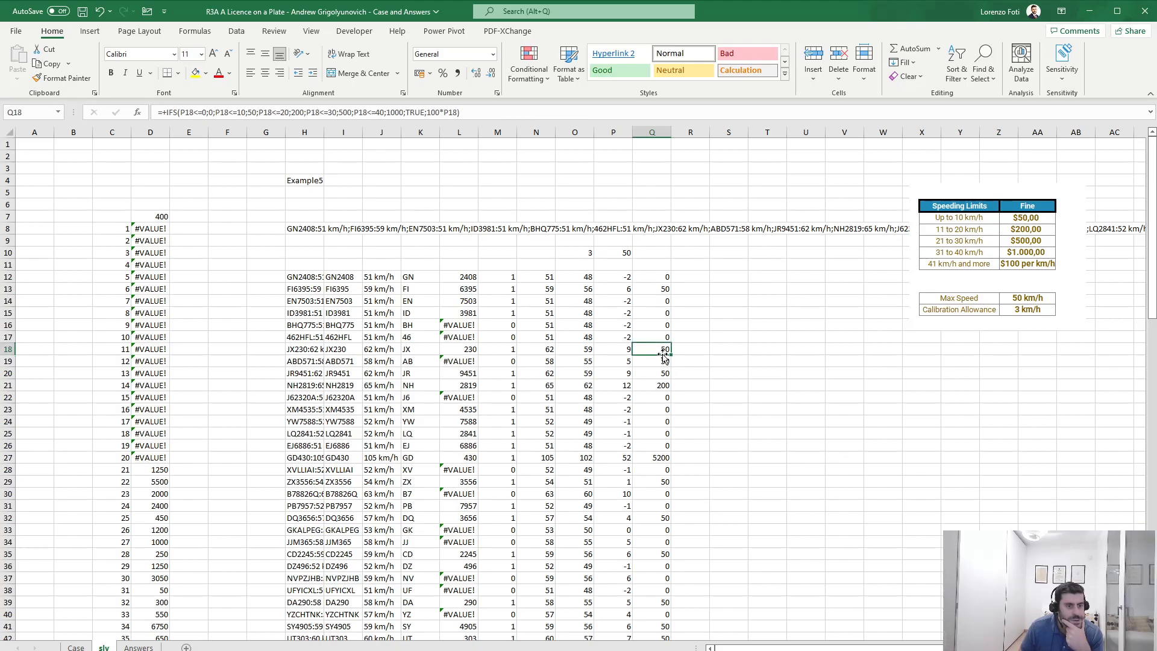
left_click(664, 363)
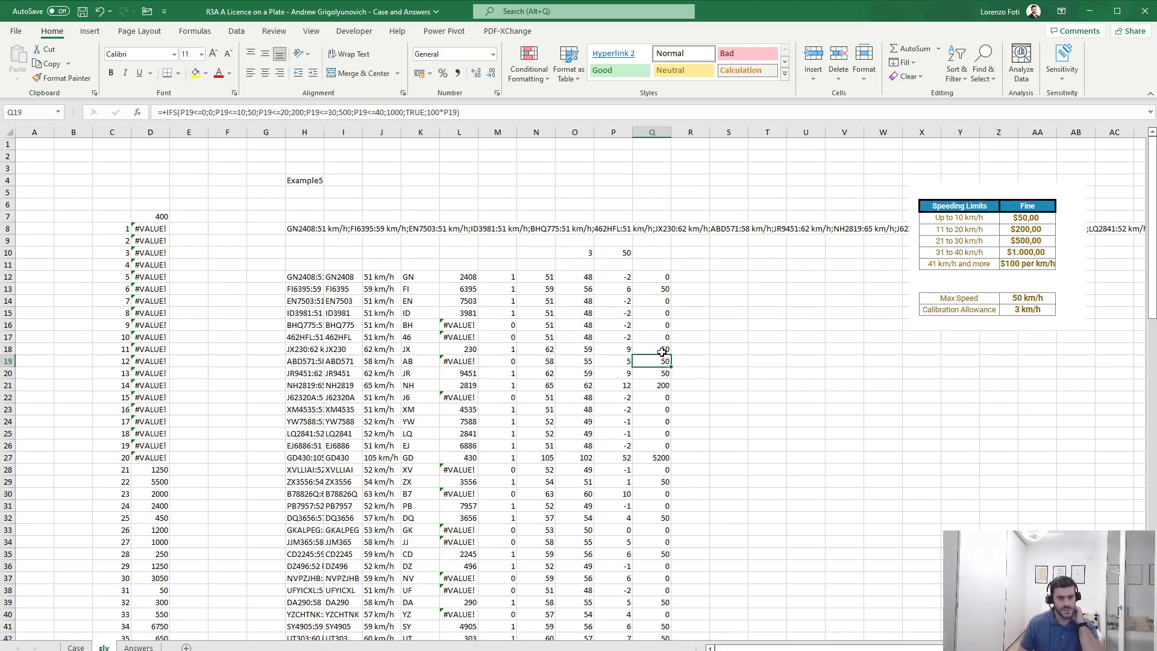
left_click(675, 278)
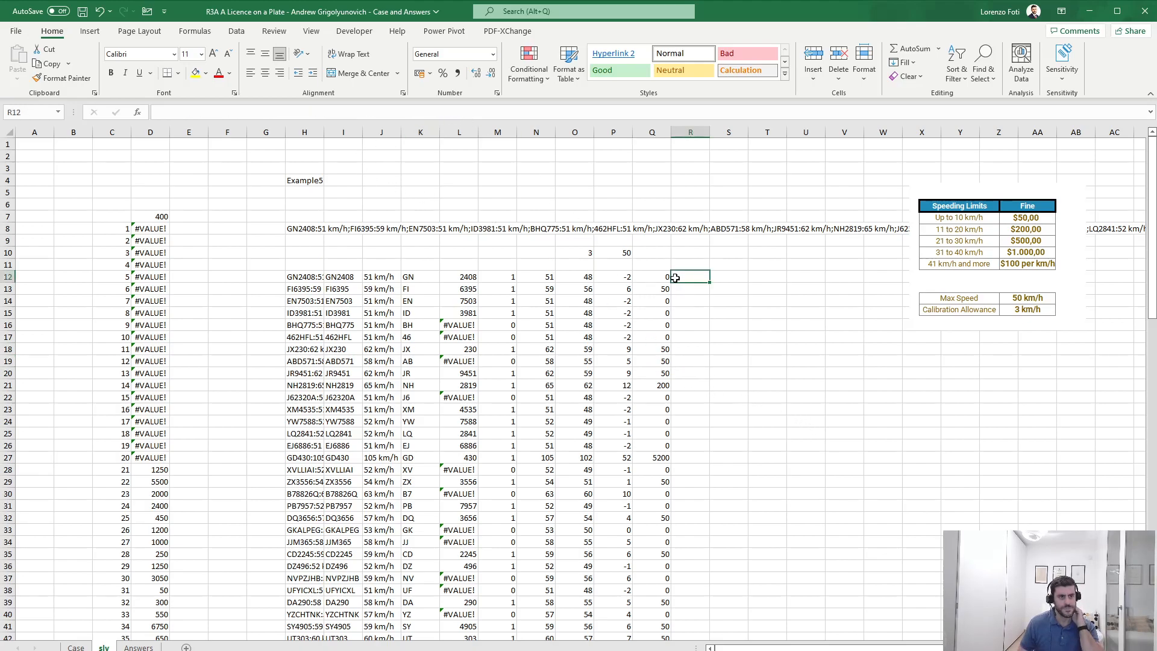
left_click(670, 277)
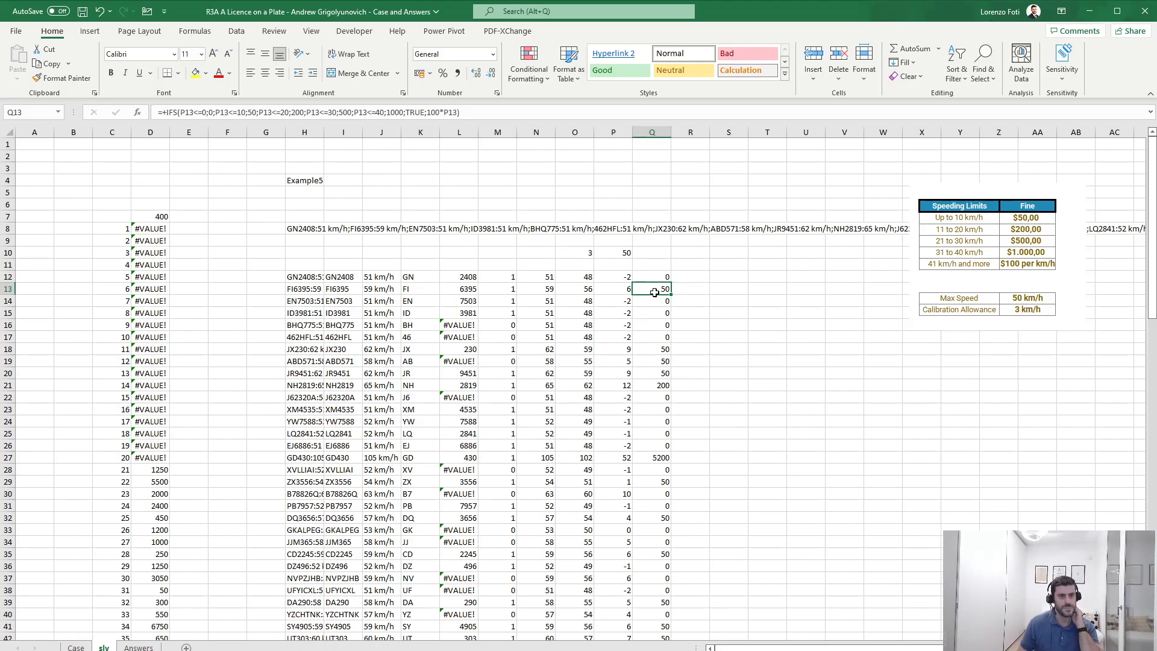
key("Down")
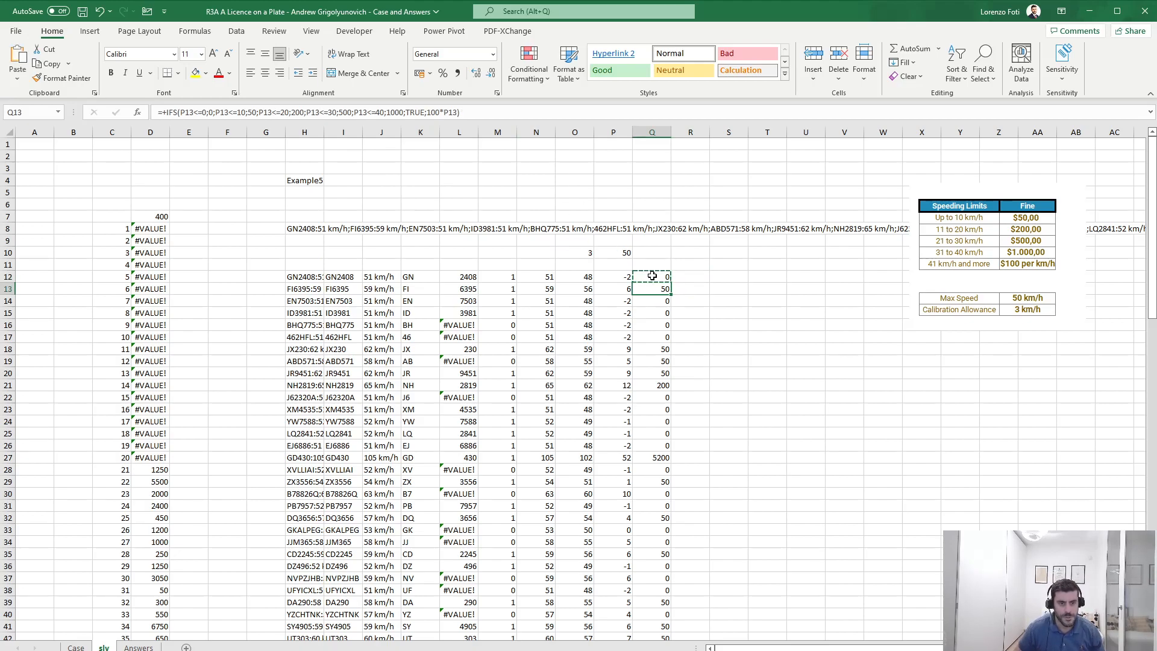
key("ctrl+shift+Down")
key("ctrl+BackSpace")
key("Up")
key("ctrl+shift+Down")
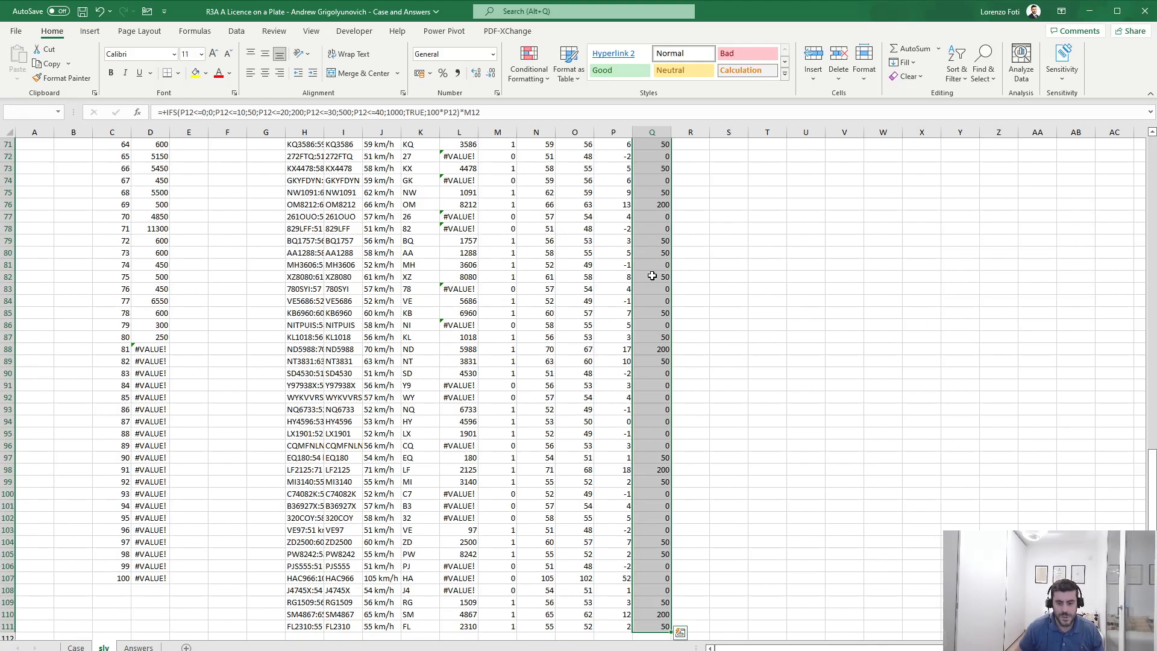
Step: Replace the total in D7 with a SUM of the fines in Q12:Q111
scroll(498, 307, "up", 20)
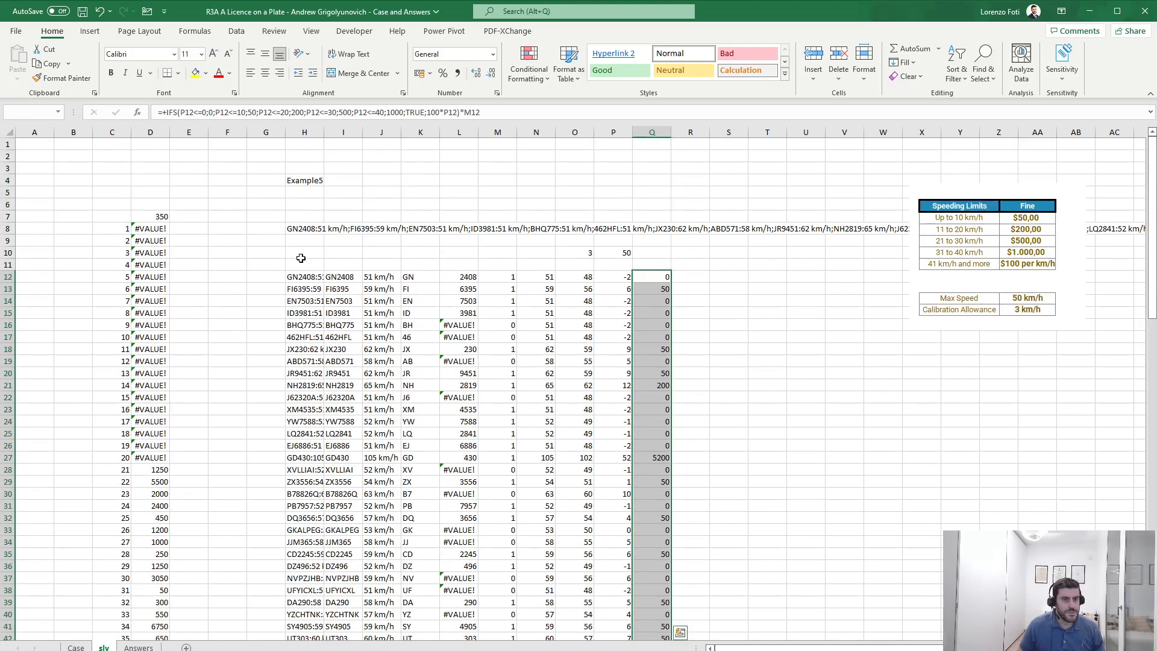
left_click(150, 220)
type("+sum(")
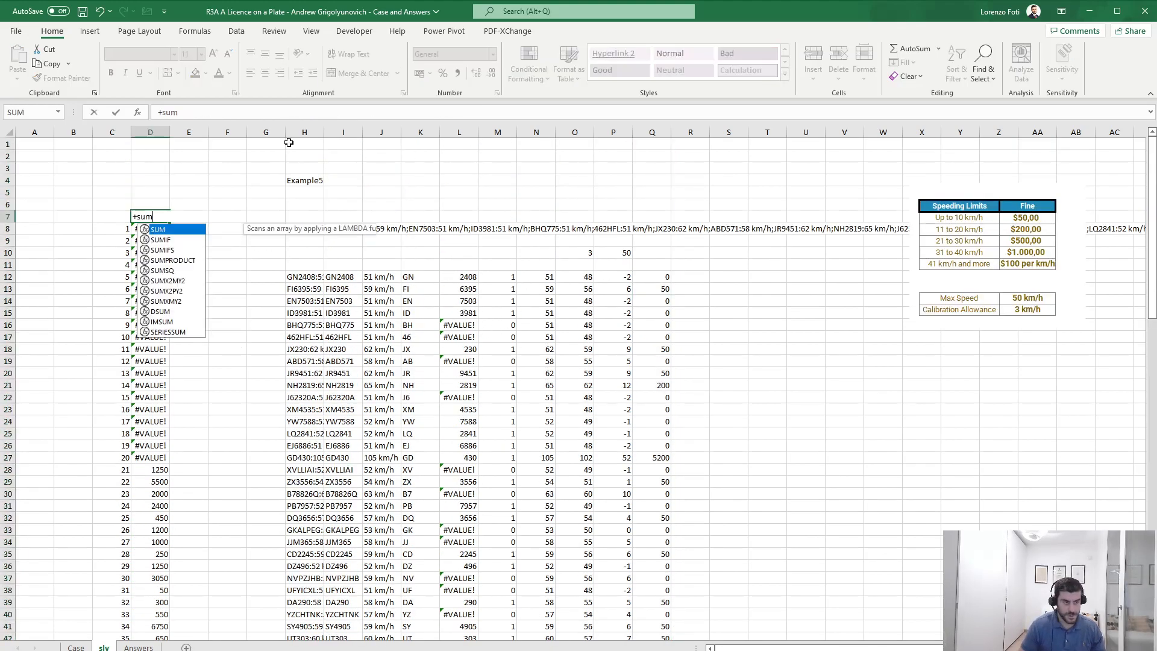
left_click(654, 275)
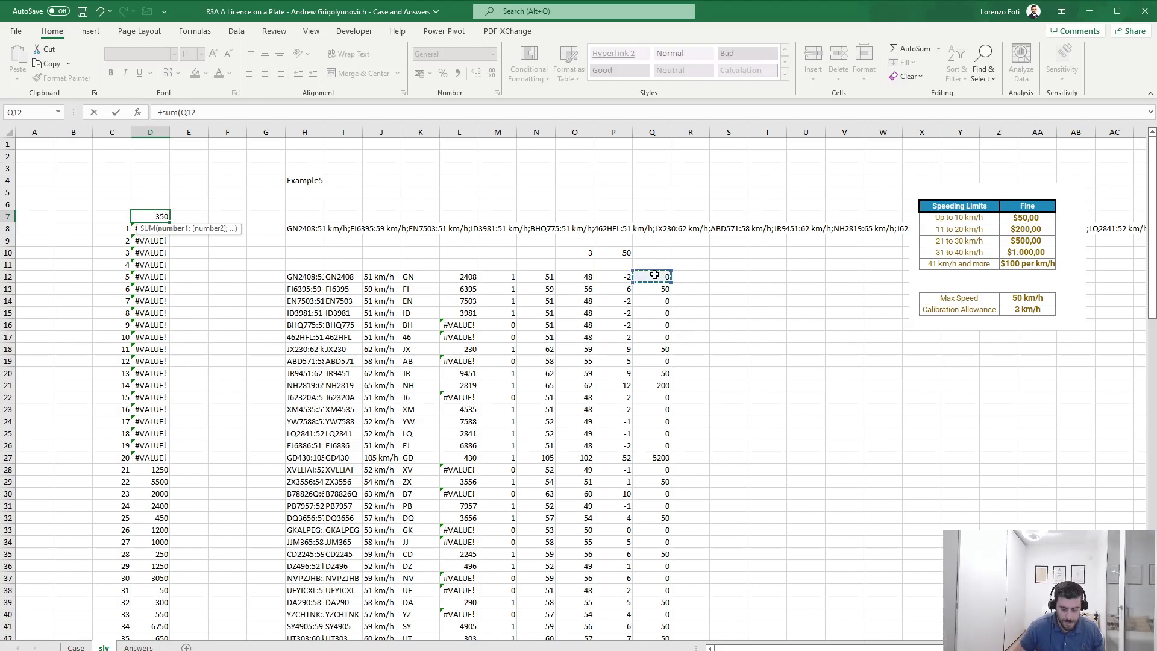
key("ctrl+shift+Down")
key("Return")
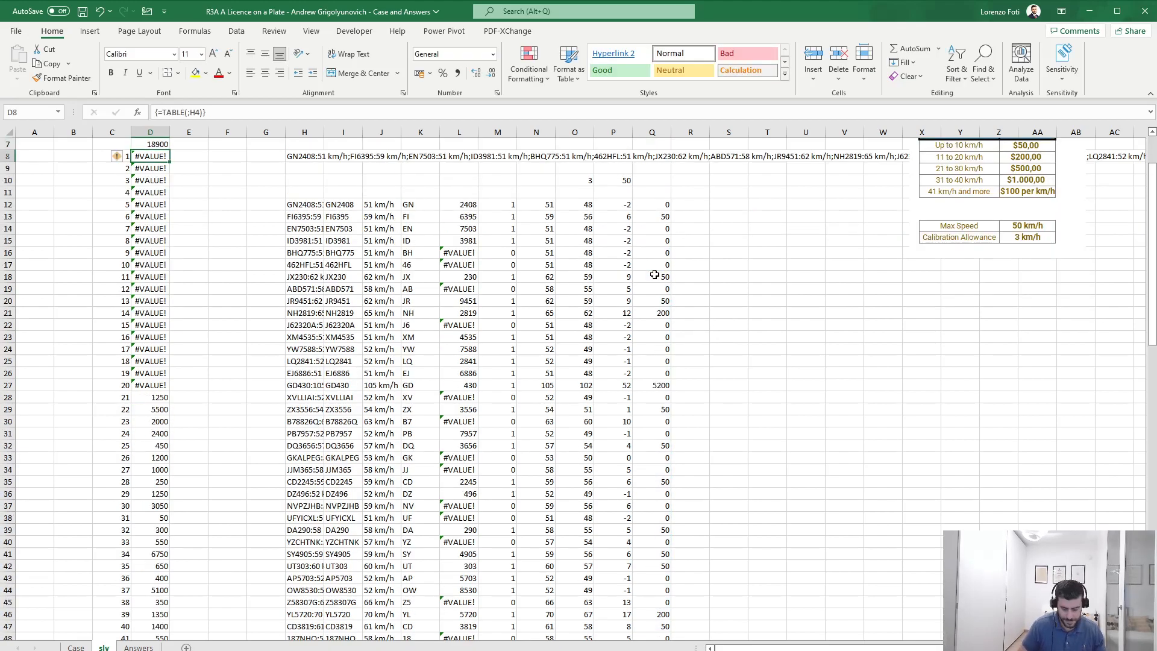
Step: Recalculate the data table and copy the results for games 61 to 80 from D68:D87
key("alt+m")
scroll(169, 520, "down", 15)
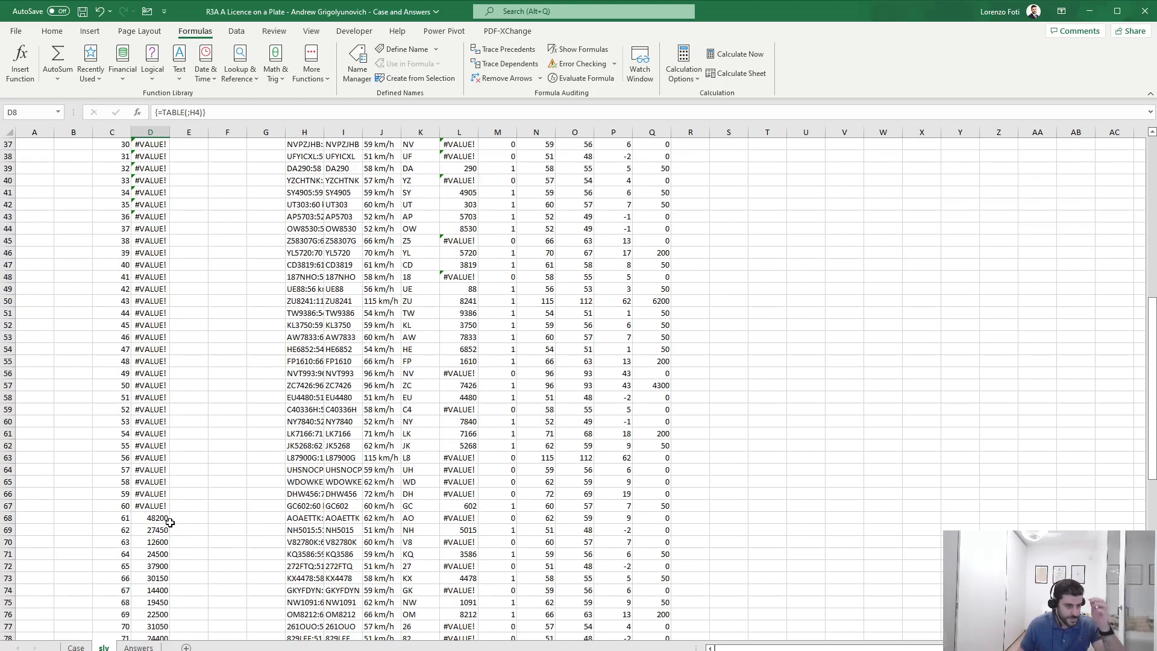
left_click_drag(158, 337, 158, 567)
key("ctrl+c")
Step: Paste the copied results as values into the Level 5 answers on the Case sheet, starting at E176, and check the level total
left_click(76, 647)
left_click(208, 438)
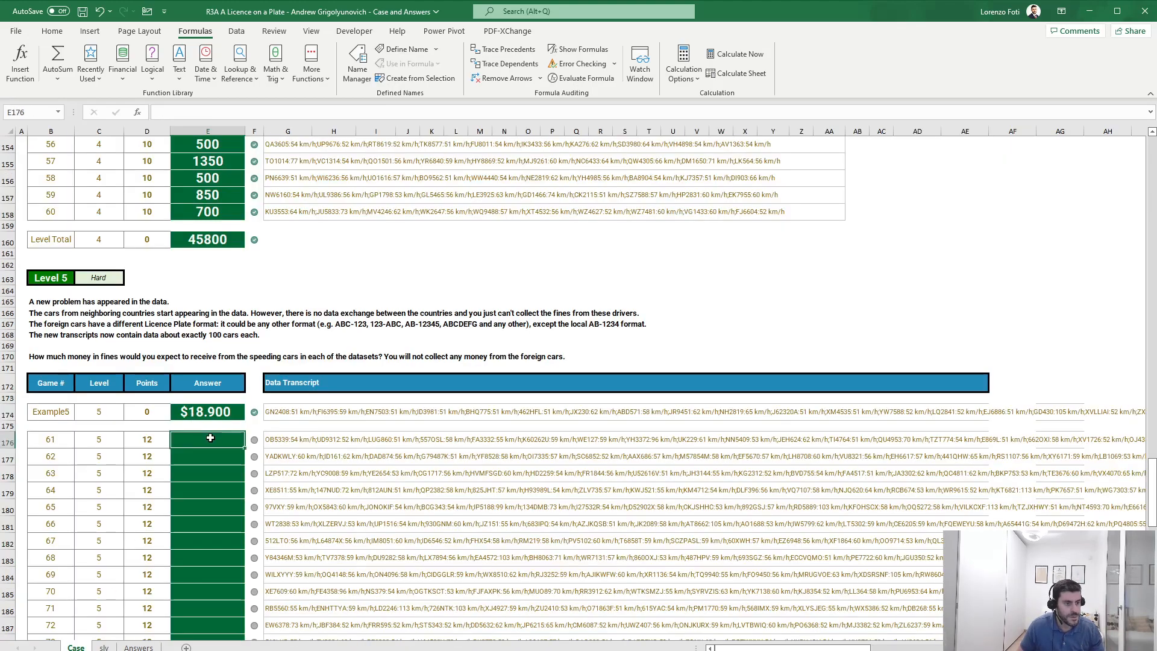
key("alt+h")
key("v")
key("v")
key("ctrl+Down")
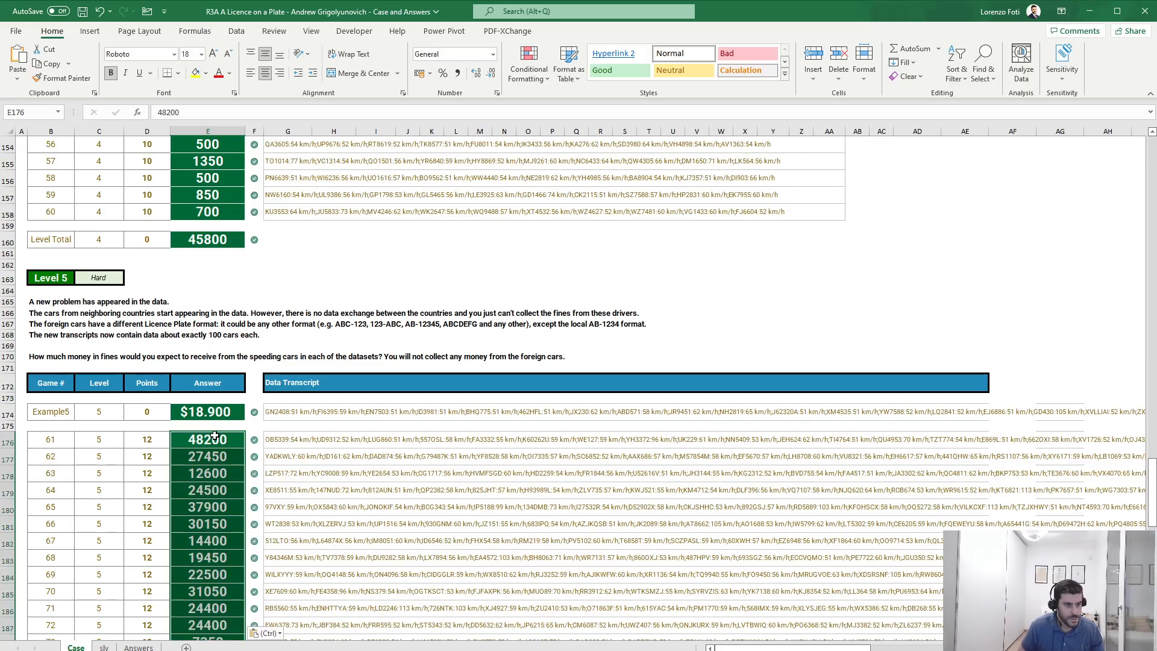
scroll(214, 435, "down", 10)
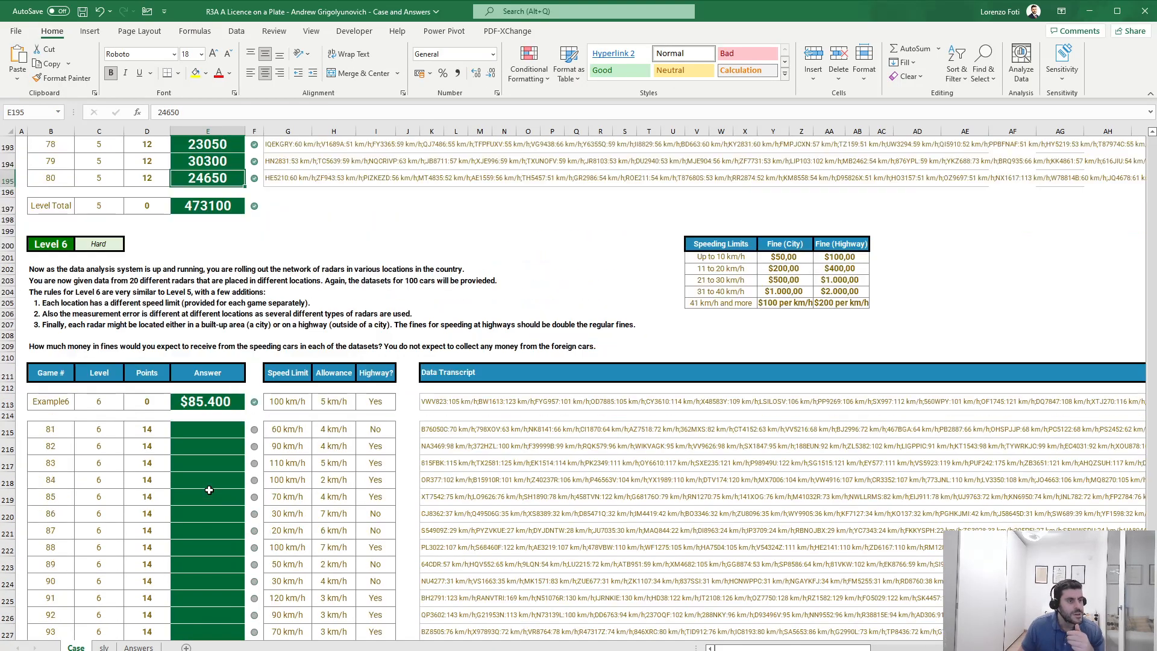
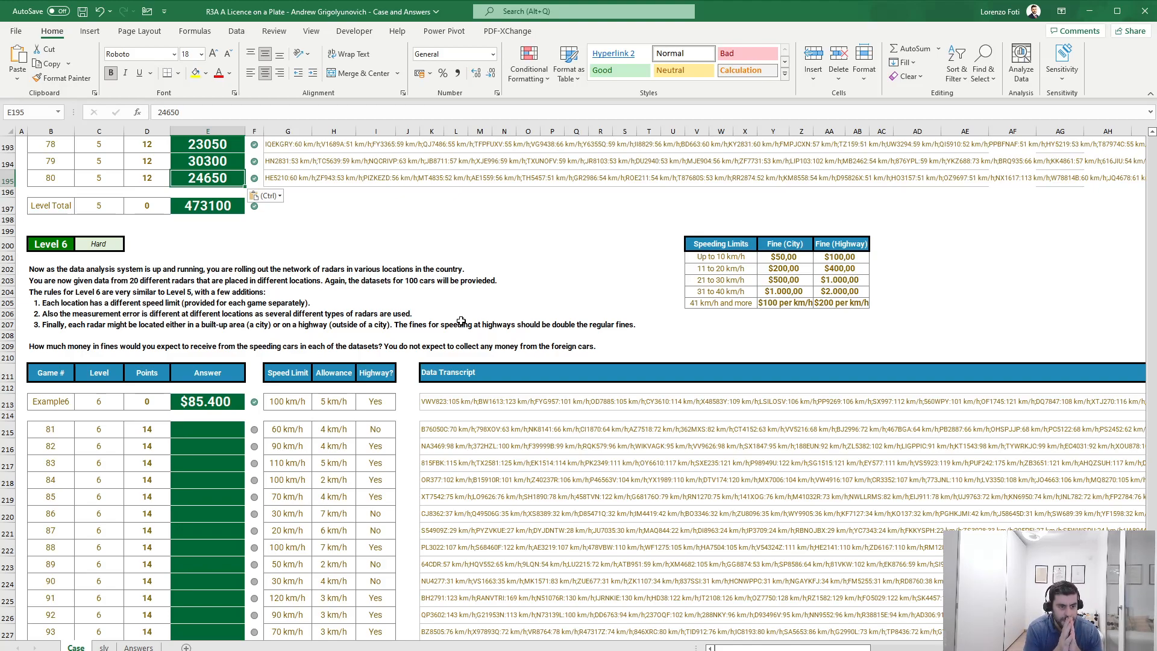
Step: Set the game name in H4 on the slv sheet to Example6
left_click_drag(289, 407, 423, 395)
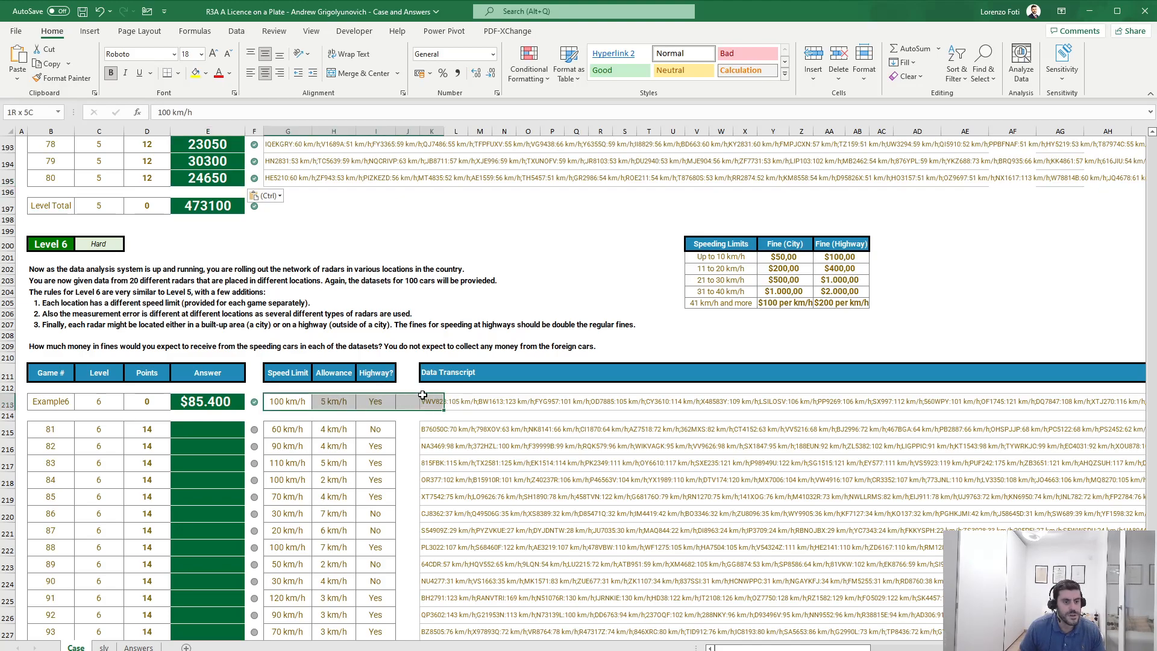
left_click(104, 647)
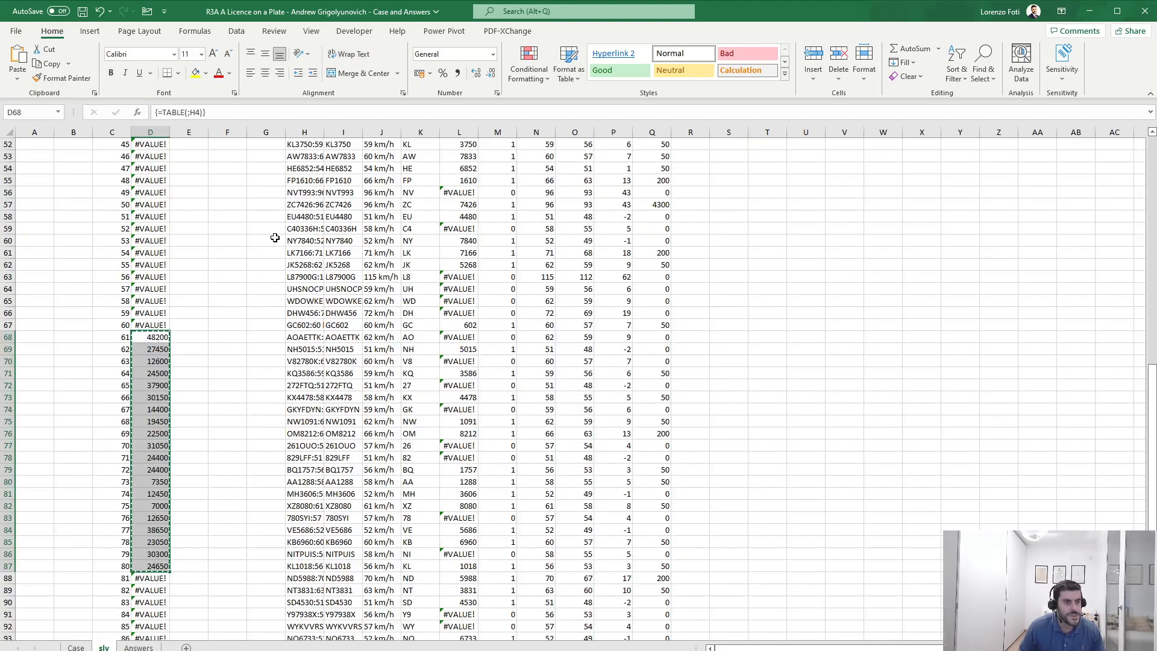
scroll(283, 259, "up", 3)
left_click(307, 182)
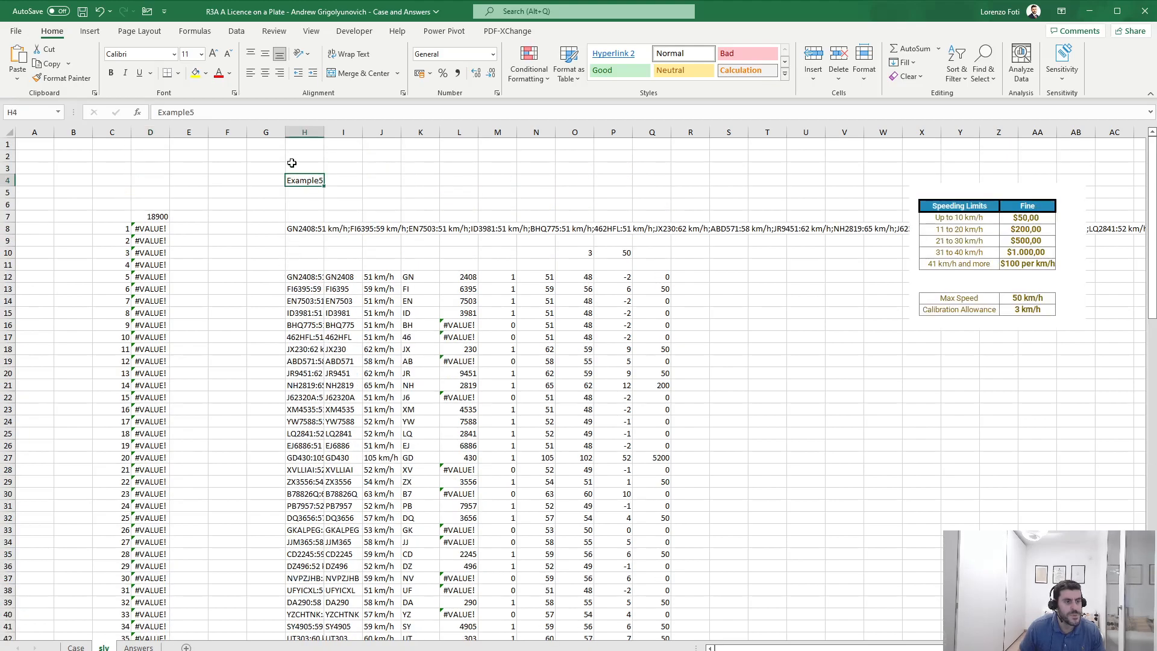
left_click(215, 111)
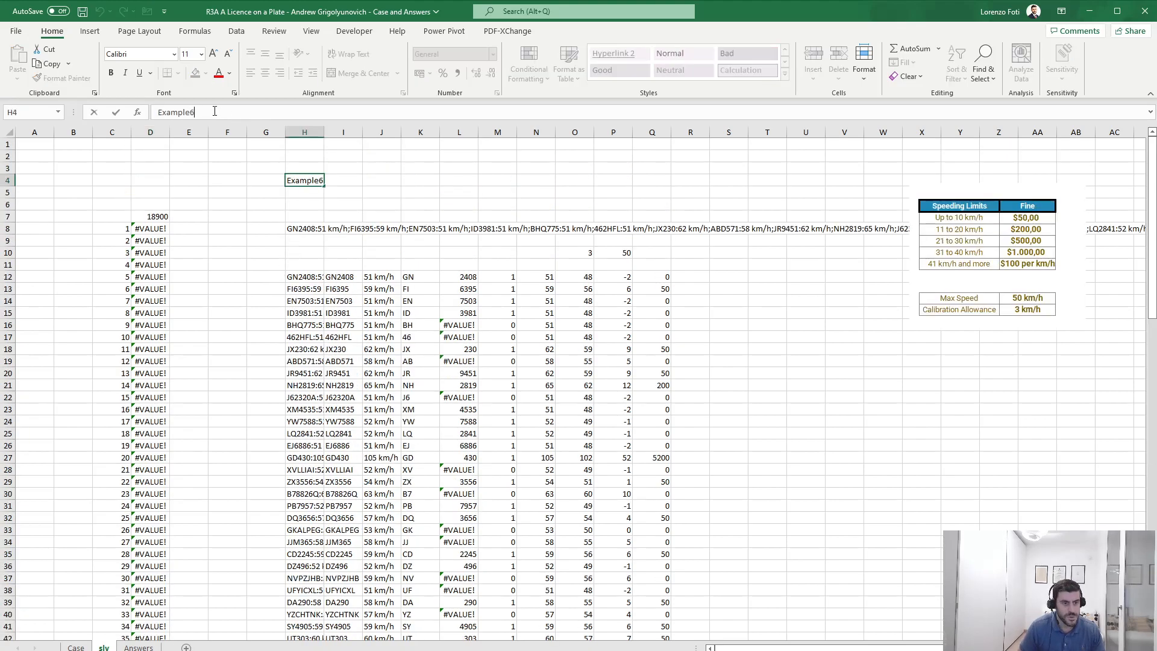
key("Return")
Step: Extend the return range of the XLOOKUP formula in H8 to columns G:K of the Case sheet
key("Down")
key("Down")
key("Down")
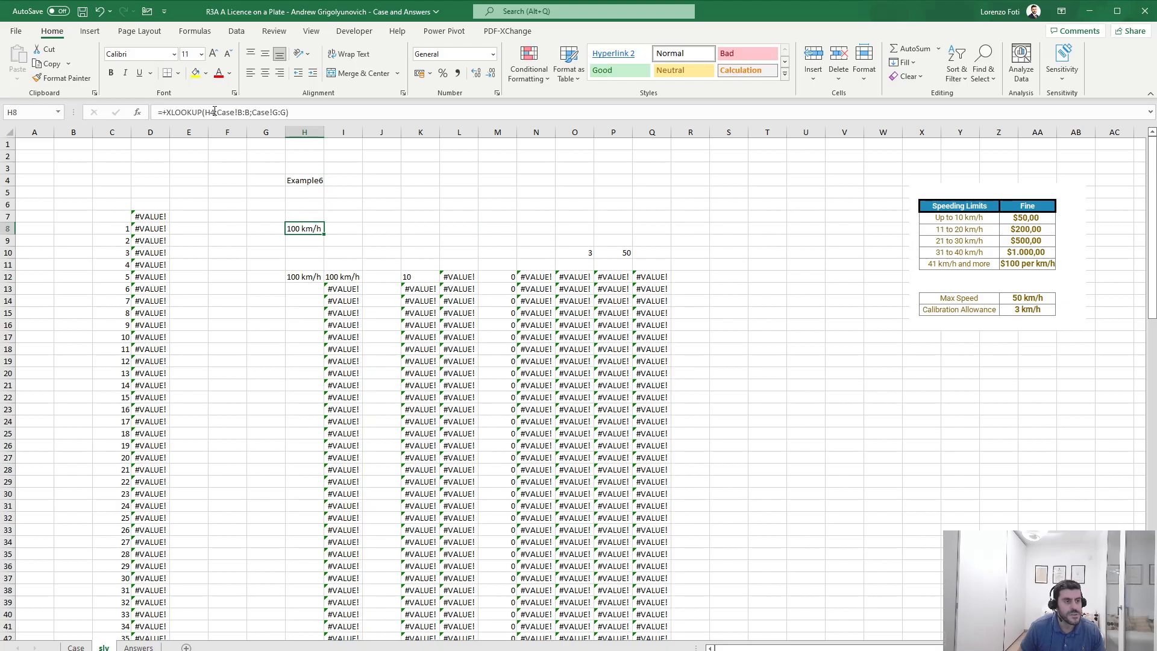
left_click(283, 111)
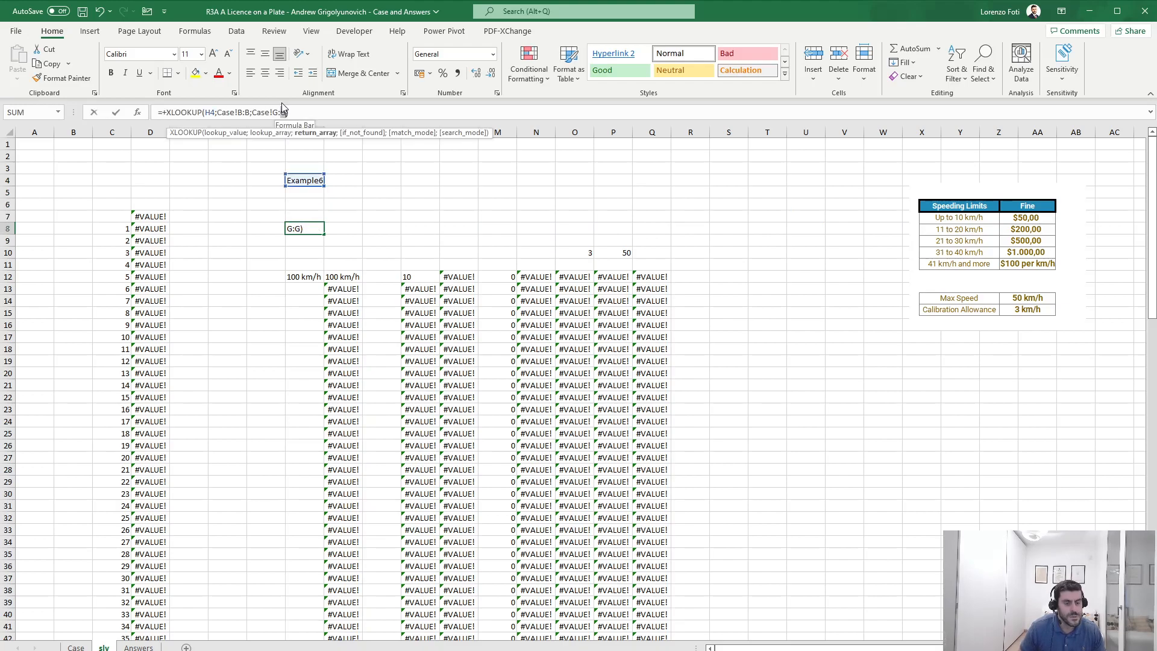
key("BackSpace")
type("K")
key("Return")
Step: Try pointing the TEXTSPLIT formula in H12 to the data transcript in L8, restoring its reference to H8
key("Down")
key("Down")
key("Down")
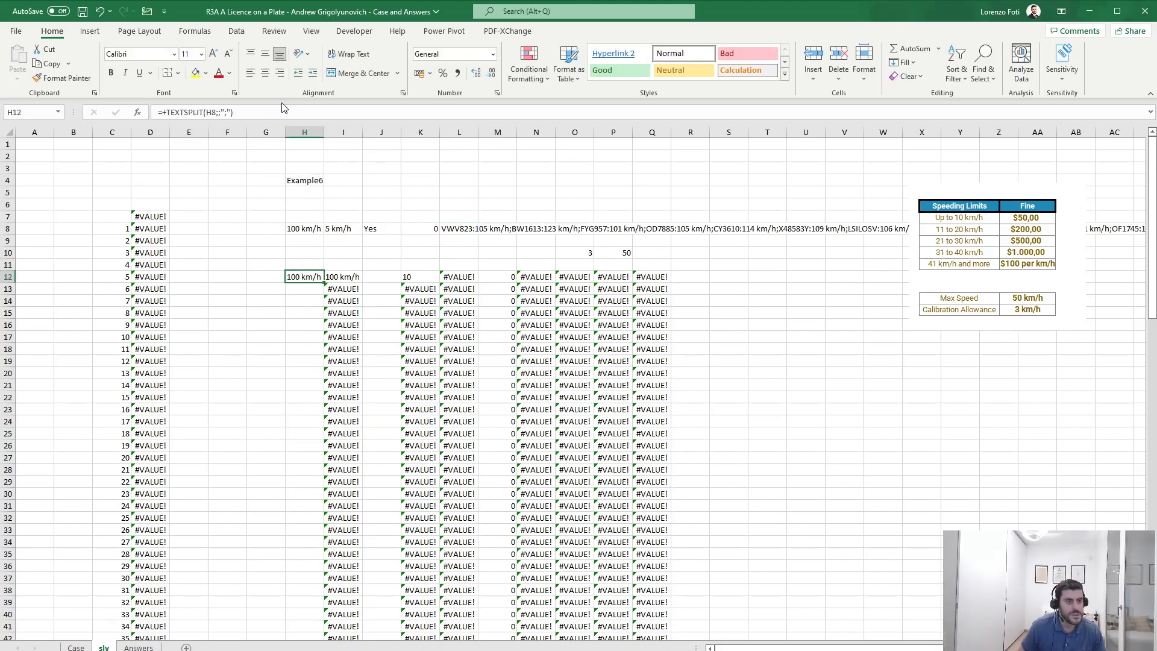
left_click(284, 107)
left_click_drag(307, 238, 443, 234)
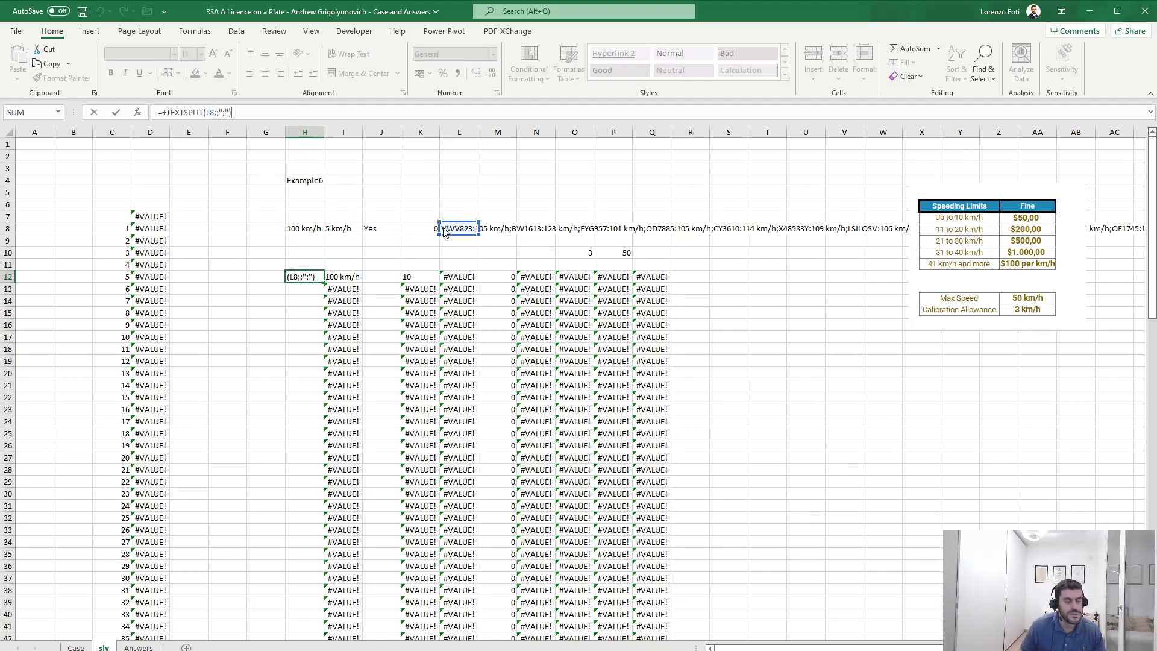
left_click_drag(444, 233, 316, 233)
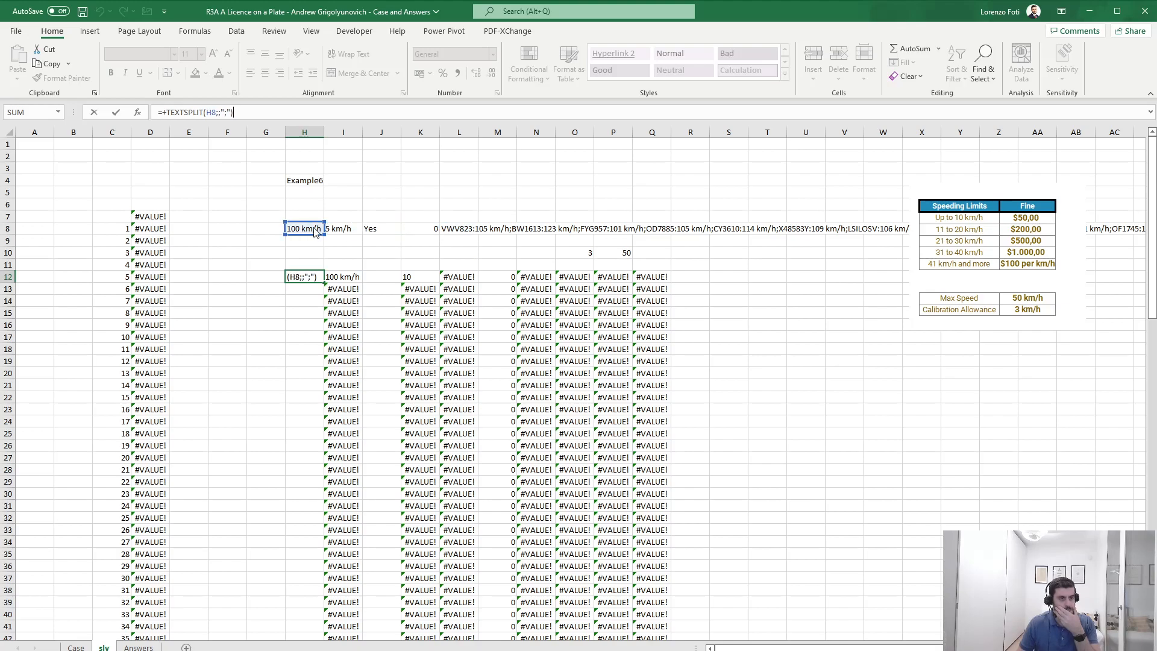
key("ctrl+Return")
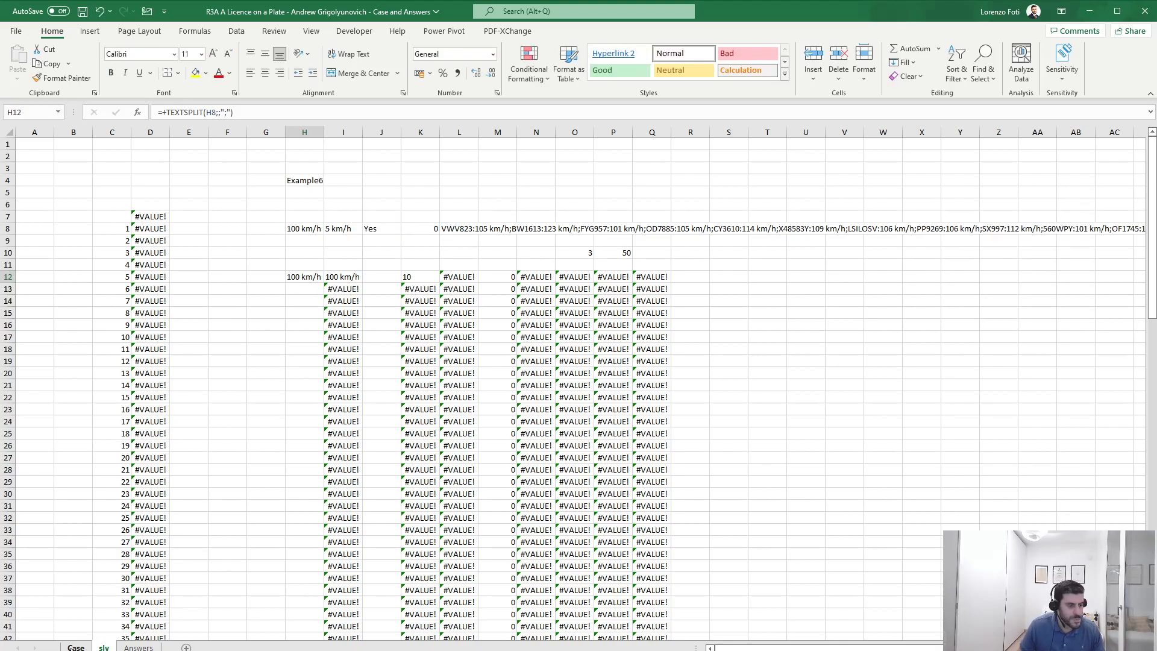
Step: Look over the case introduction and bonus questions, and set the game name in H4 on the slv sheet back to Example5
key("ctrl+Page_Up")
scroll(121, 390, "up", 20)
scroll(122, 390, "up", 10)
scroll(241, 422, "down", 5)
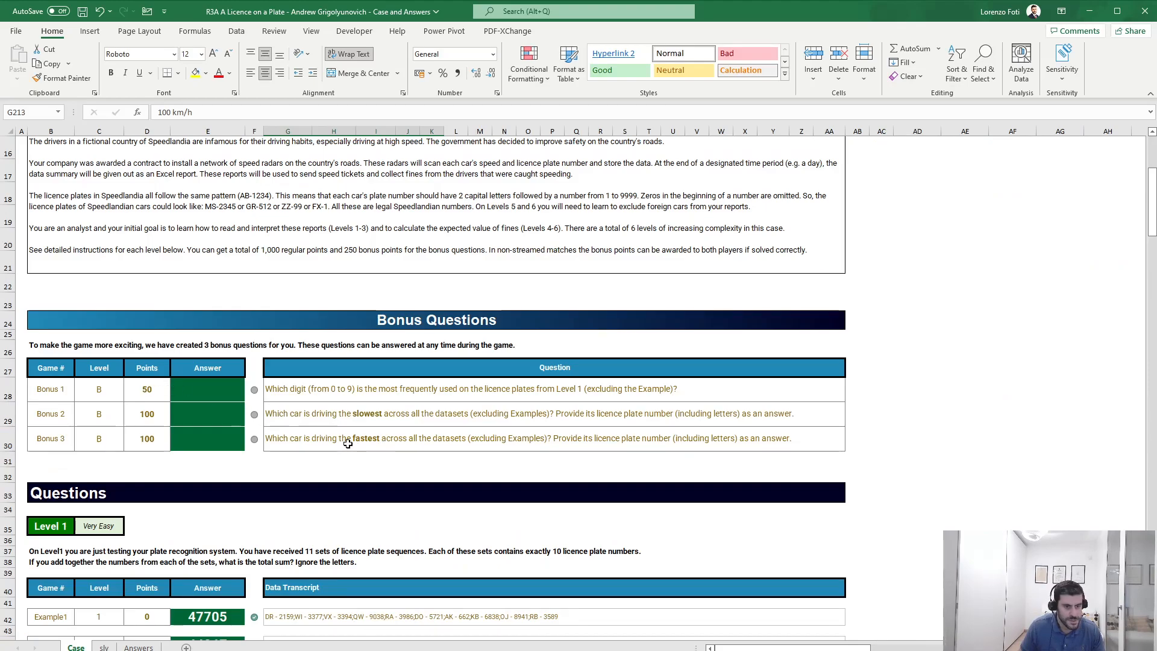
left_click(105, 648)
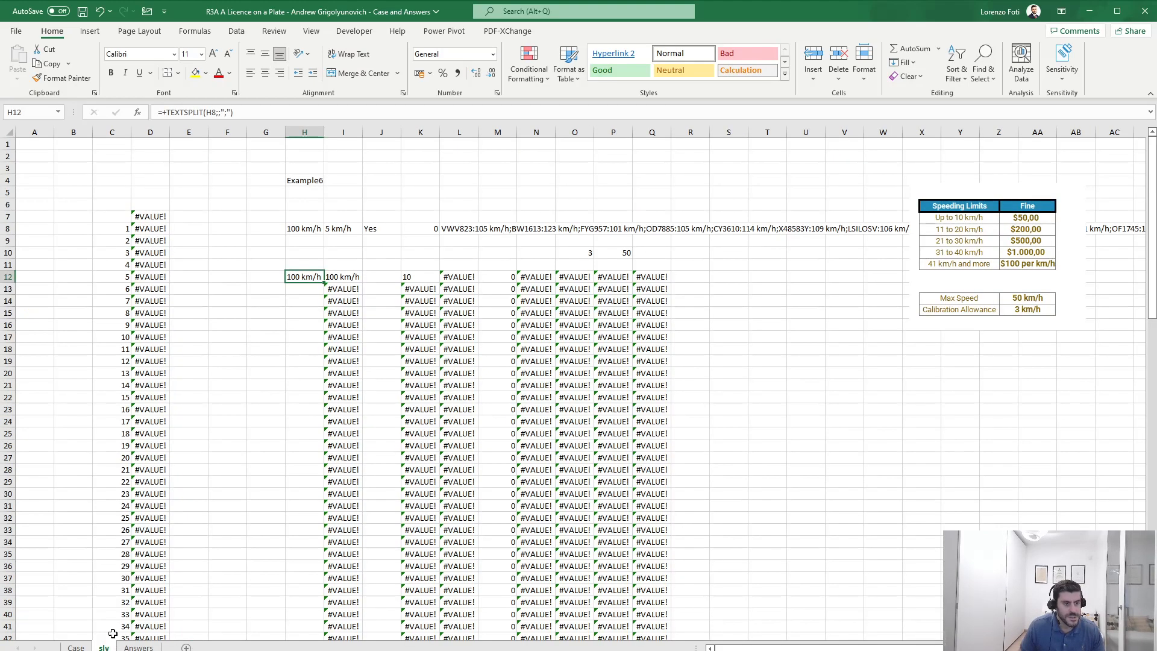
left_click(309, 180)
left_click(243, 112)
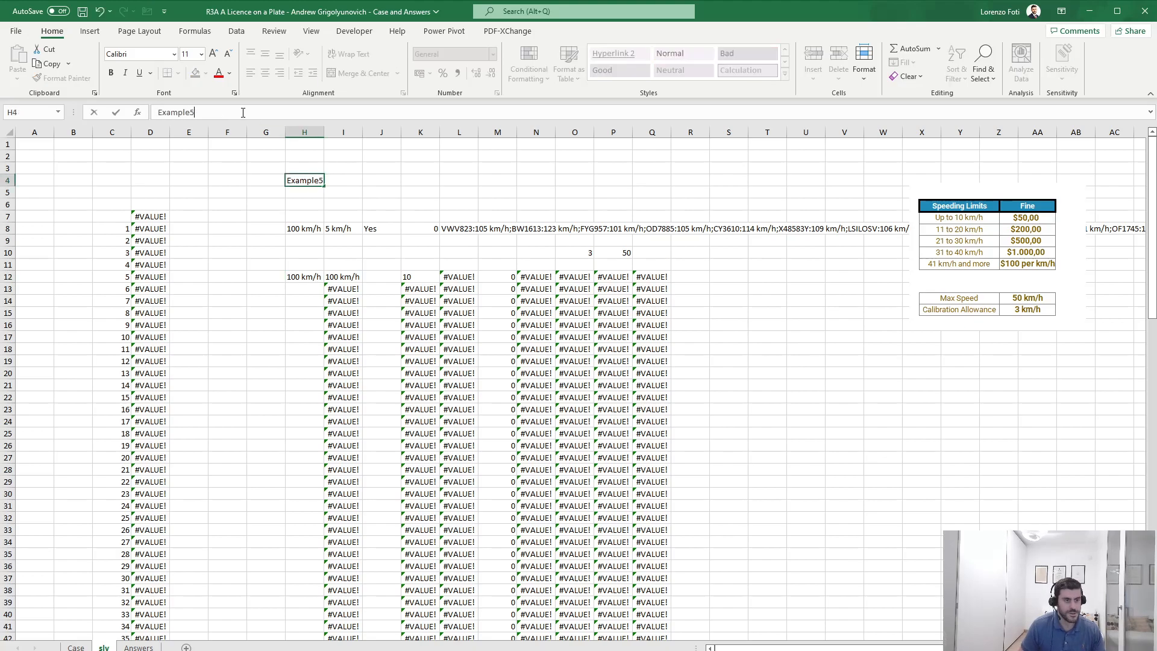
type("5")
key("Return")
Step: Make the XLOOKUP ranges in H8 absolute, as Case!$B:$B and Case!$G:$K
key("Down")
key("Down")
key("Down")
left_click(243, 112)
key("F4")
left_click(298, 113)
key("F4")
key("Return")
key("Up")
key("Up")
key("Up")
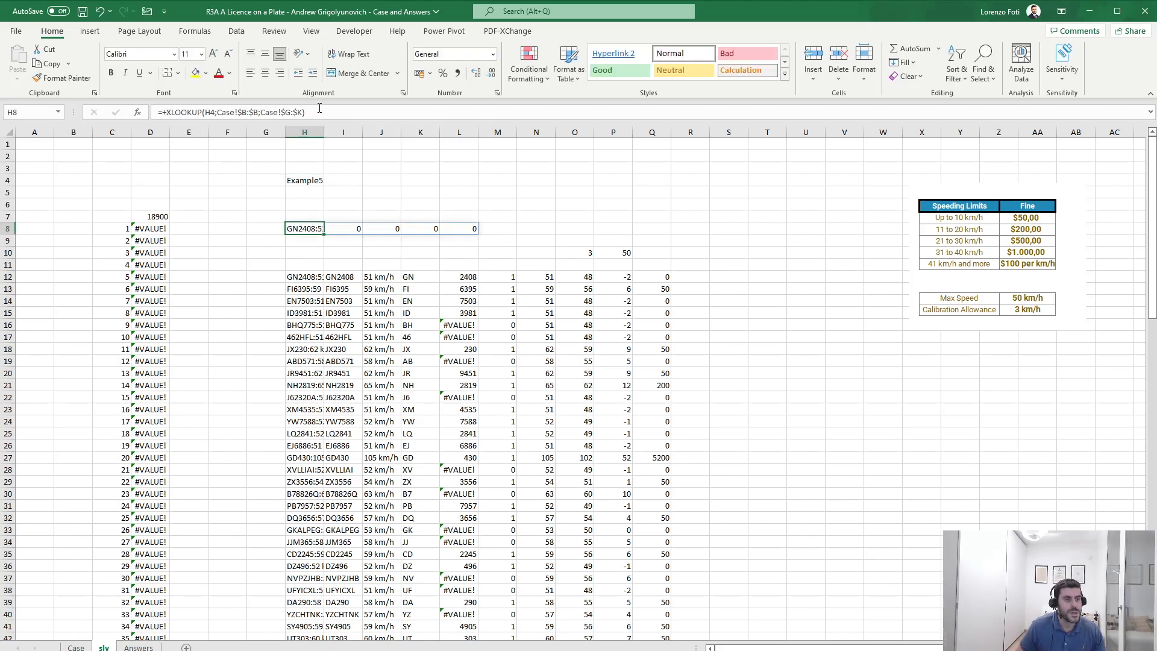
Step: Move the speeding fines picture away from column X onto columns A to F, beside the results table
key("Up")
key("Up")
key("shift+Down")
key("shift+Down")
key("shift+Down")
key("shift+Down")
key("ctrl+q")
left_click(982, 281)
left_click_drag(981, 280, 116, 319)
Step: Copy the game name and lookup formula from H4:H8 to X4, and set the copied game name to Example6
left_click_drag(305, 181, 306, 232)
key("ctrl+c")
left_click(919, 181)
key("ctrl+v")
left_click(921, 228)
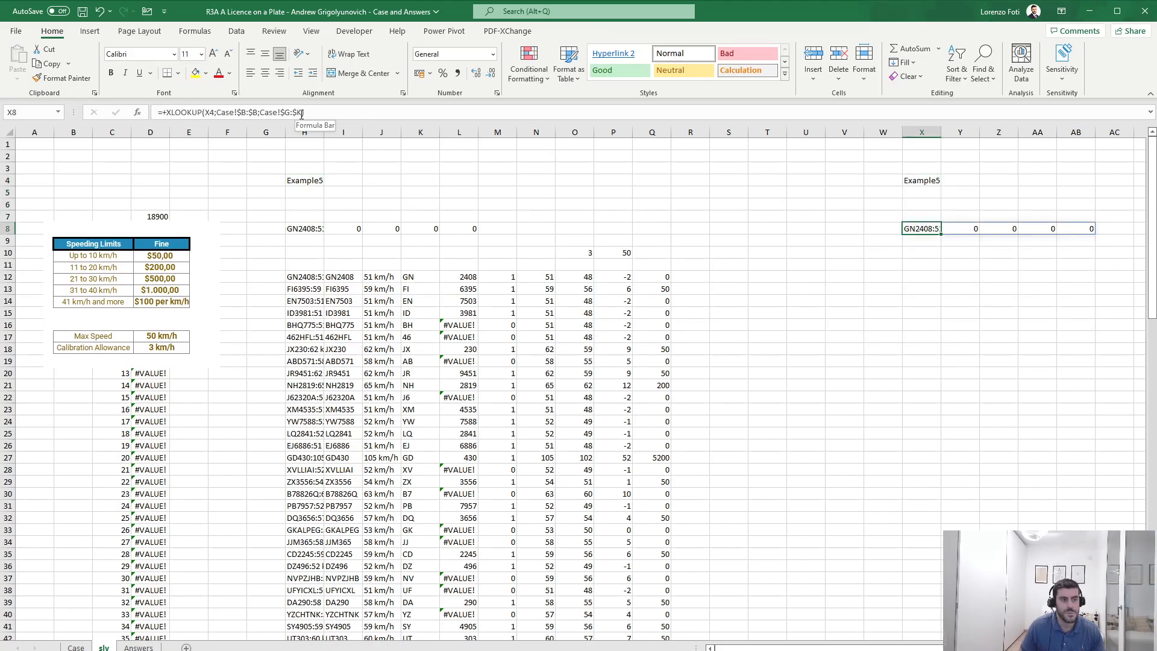
left_click(922, 180)
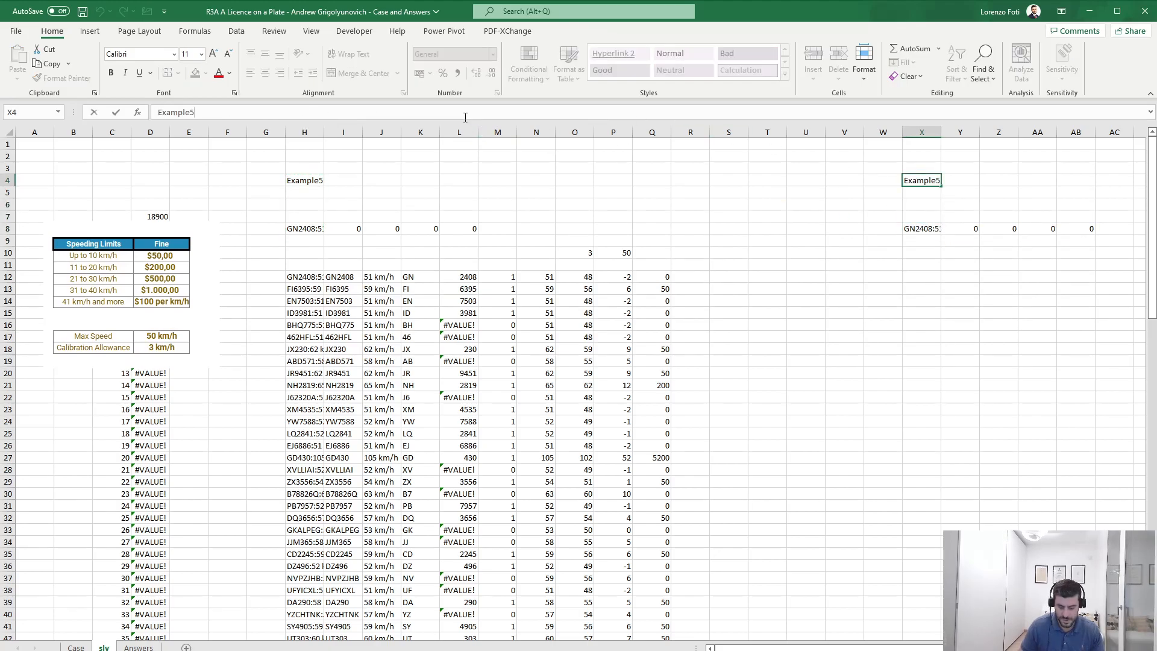
key("Return")
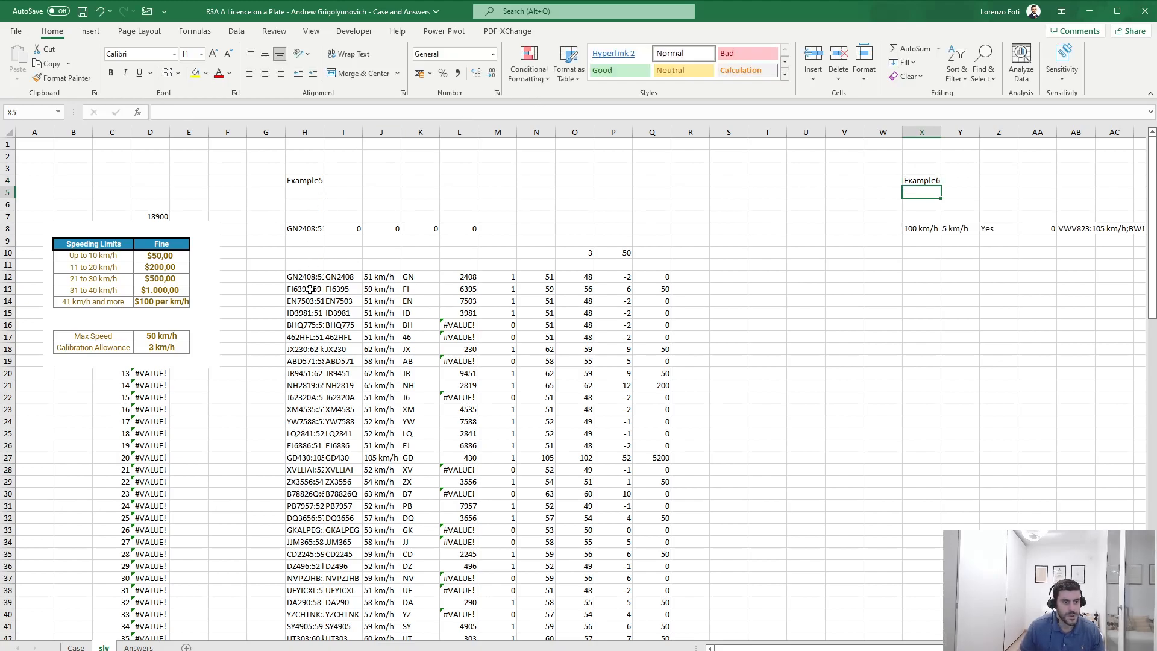
Step: Copy the whole calculation block in columns H to Q, from row 10 down, and paste it starting at X10
left_click(307, 278)
key("Up")
key("Up")
key("ctrl+shift+Right")
key("shift+Right")
key("shift+Right")
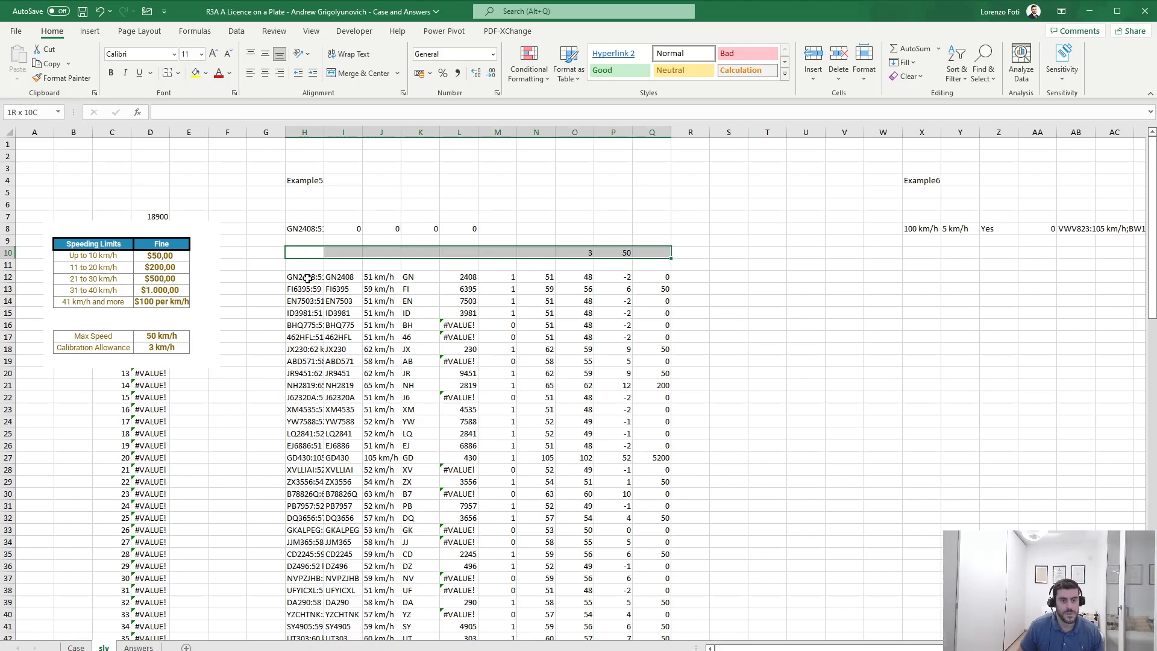
key("ctrl+shift+Down")
key("ctrl+shift+Down")
key("ctrl+c")
key("Right")
key("Right")
key("Right")
key("Right")
key("Right")
key("Right")
key("Right")
key("Right")
key("Right")
key("Right")
key("Right")
key("Right")
key("Right")
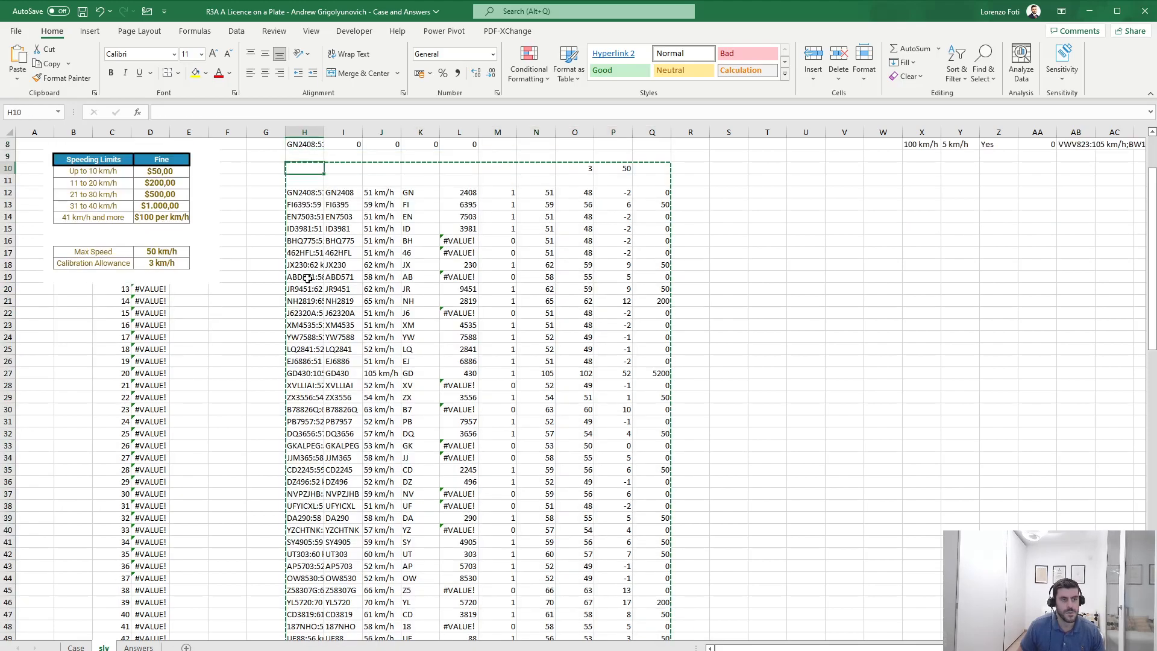
key("Right")
key("Right")
key("Right")
key("Right")
key("Left")
key("ctrl+v")
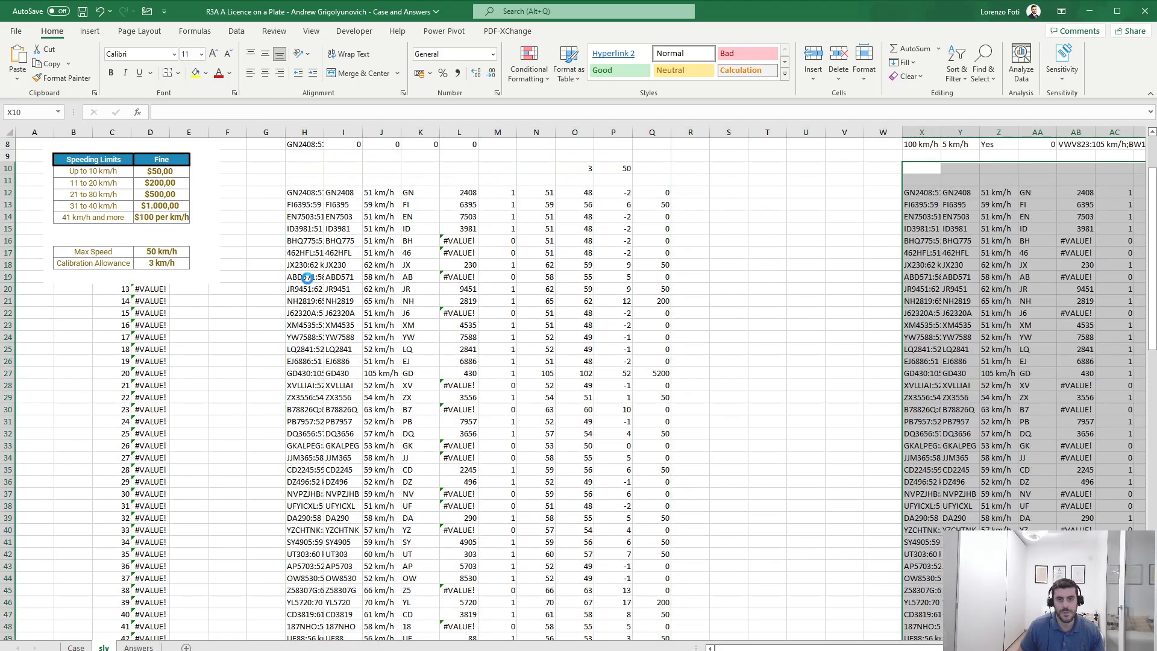
Step: Point the TEXTSPLIT formula in X12 to the data transcript in AB8
key("Escape")
key("Down")
key("Down")
key("Down")
key("Up")
scroll(643, 376, "up", 2)
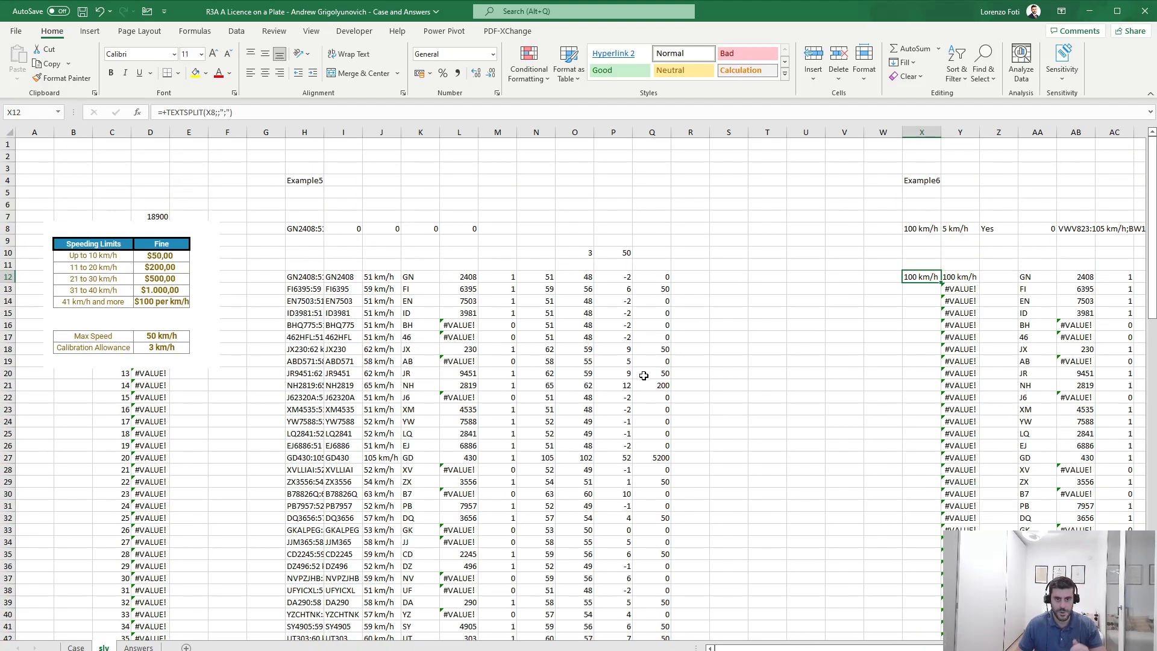
scroll(824, 638, "right", 2)
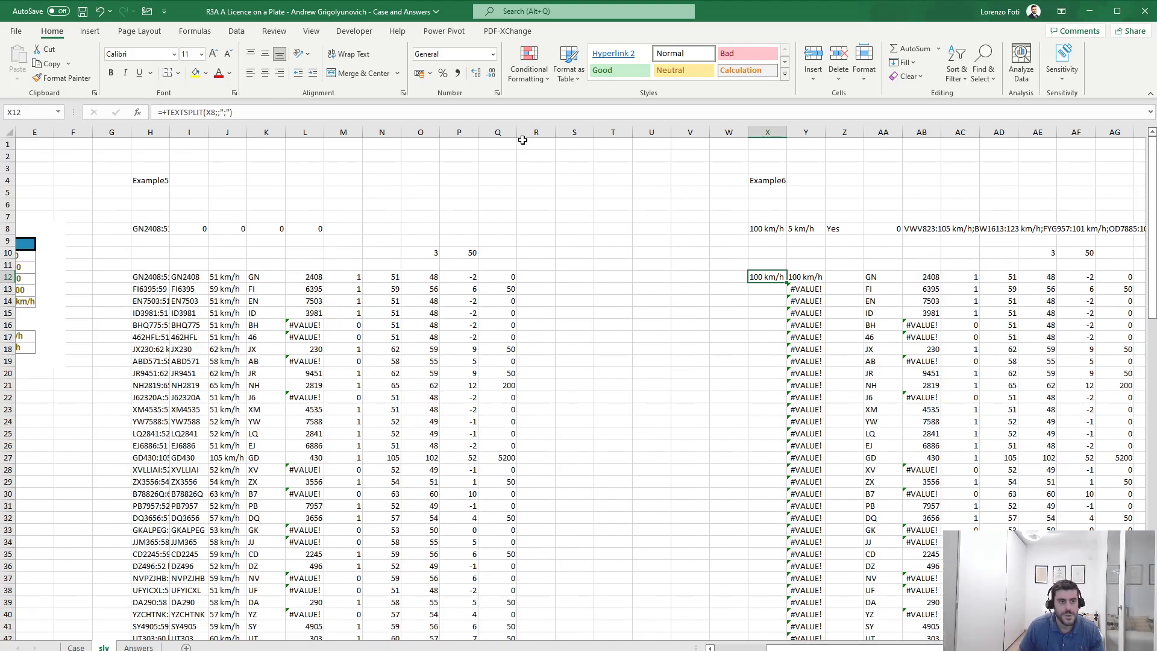
key("F2")
left_click_drag(765, 233, 917, 229)
key("Return")
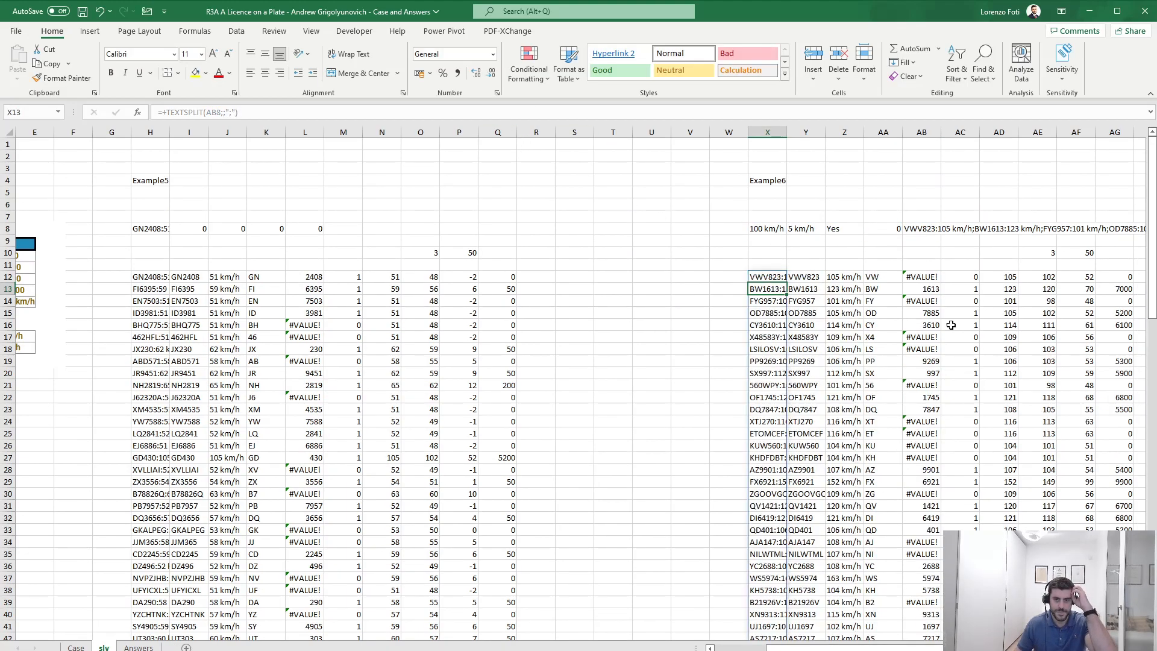
Step: Review the Level 6 limits and allowances on the Case sheet, and replace the allowance in AE10 on slv with --SUBSTITUTE(Y8;" km/h";"")
scroll(972, 344, "right", 3)
left_click_drag(845, 349, 1075, 337)
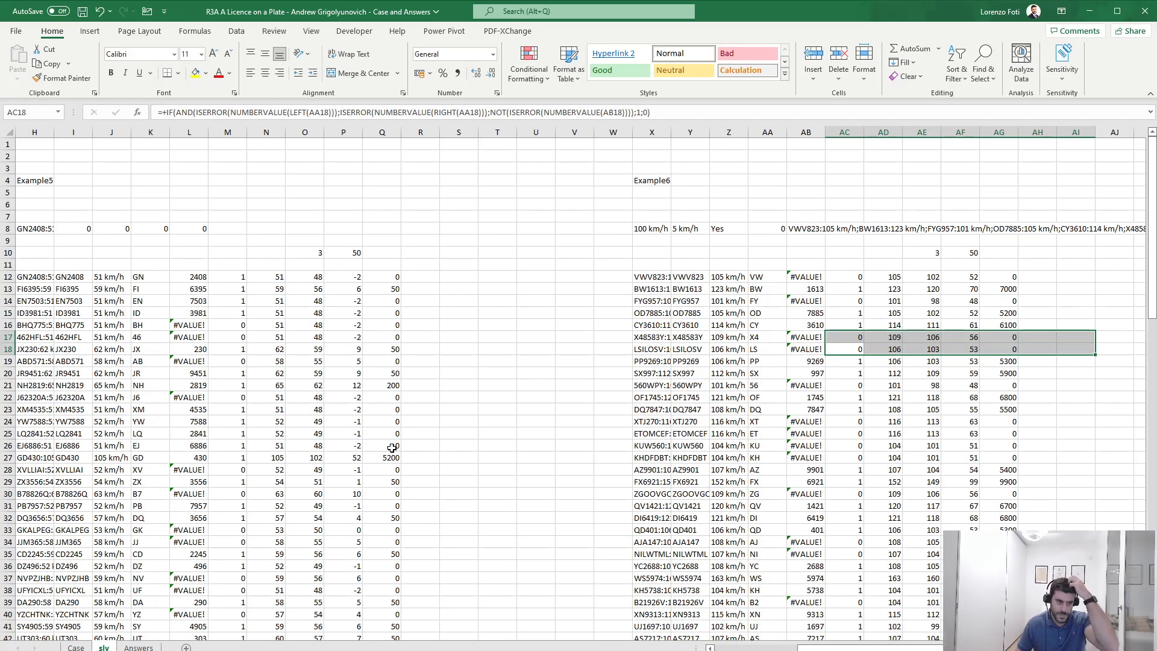
left_click(76, 645)
scroll(221, 562, "down", 20)
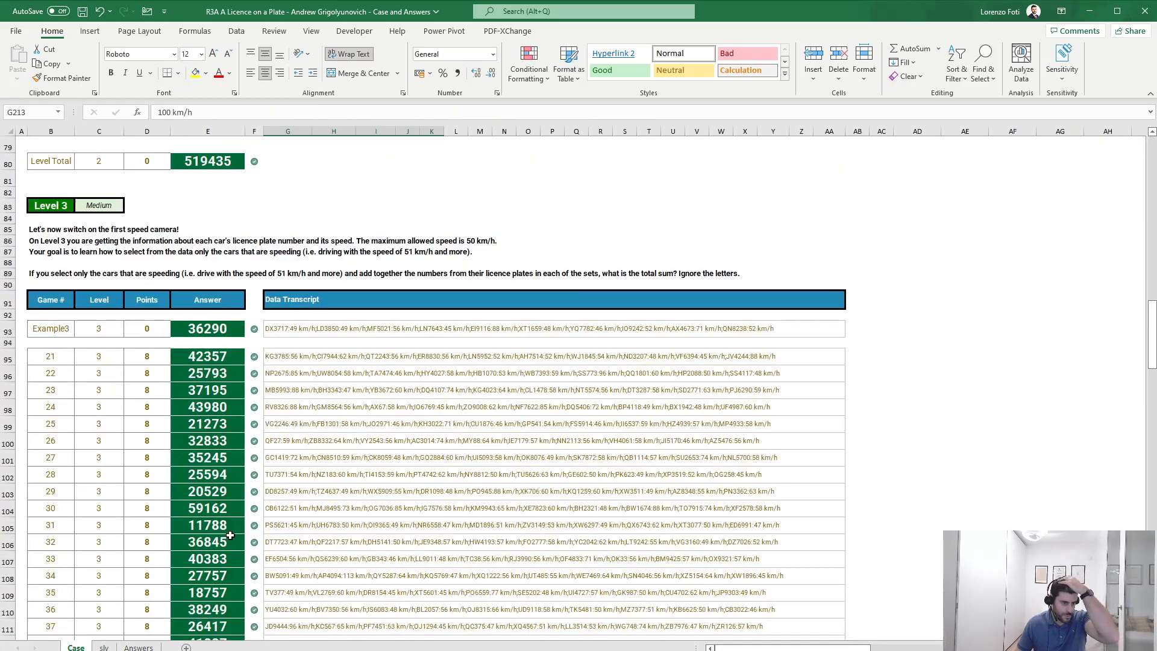
scroll(232, 530, "up", 2)
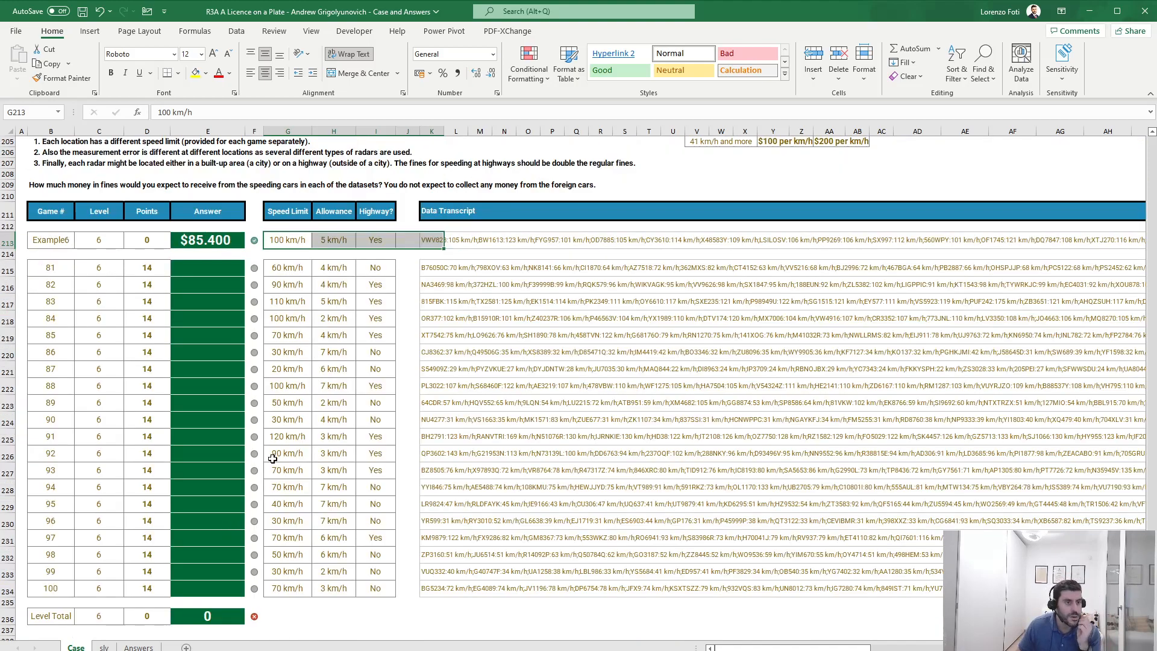
left_click(104, 646)
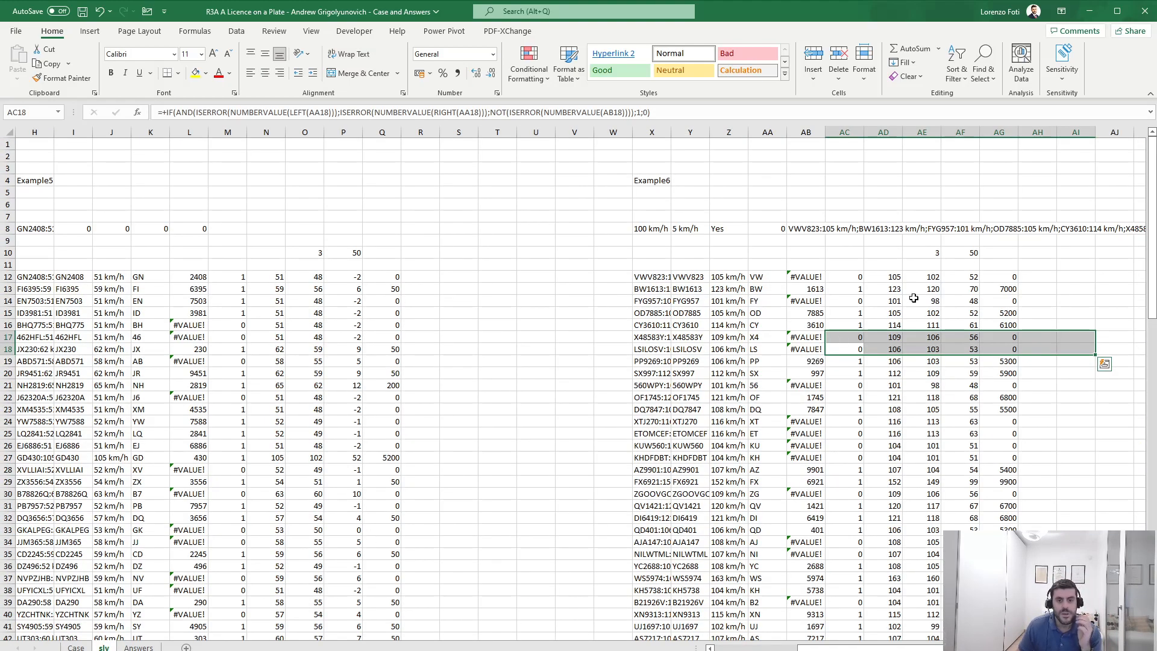
left_click(934, 251)
type("3")
left_click_drag(163, 112, 128, 115)
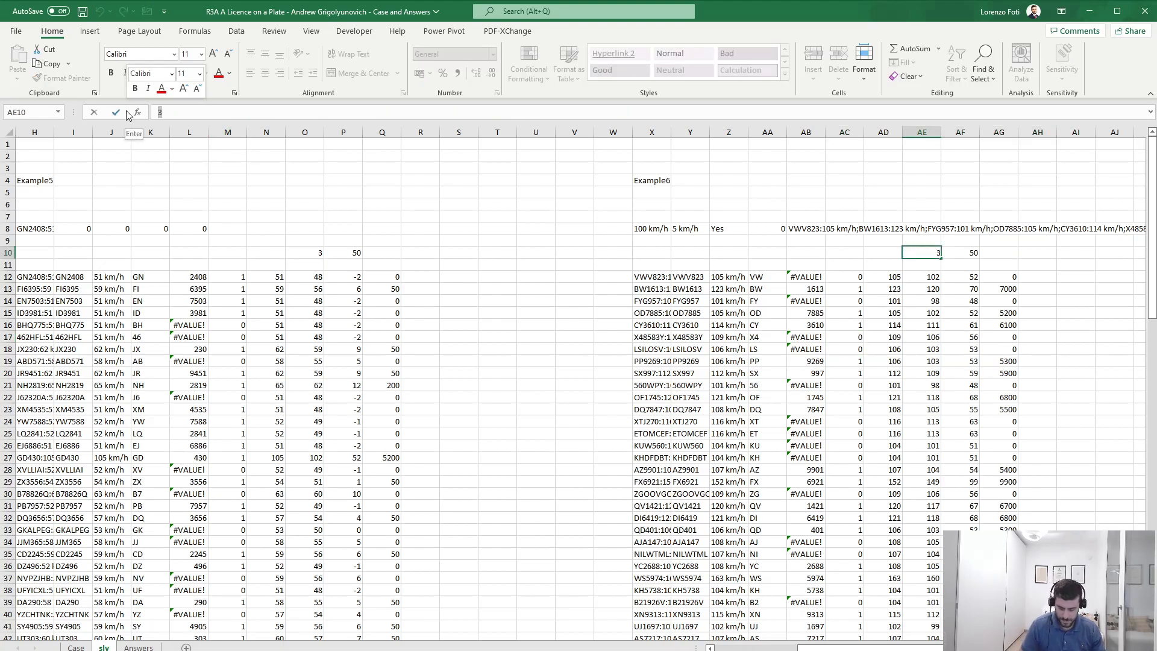
type("--sub")
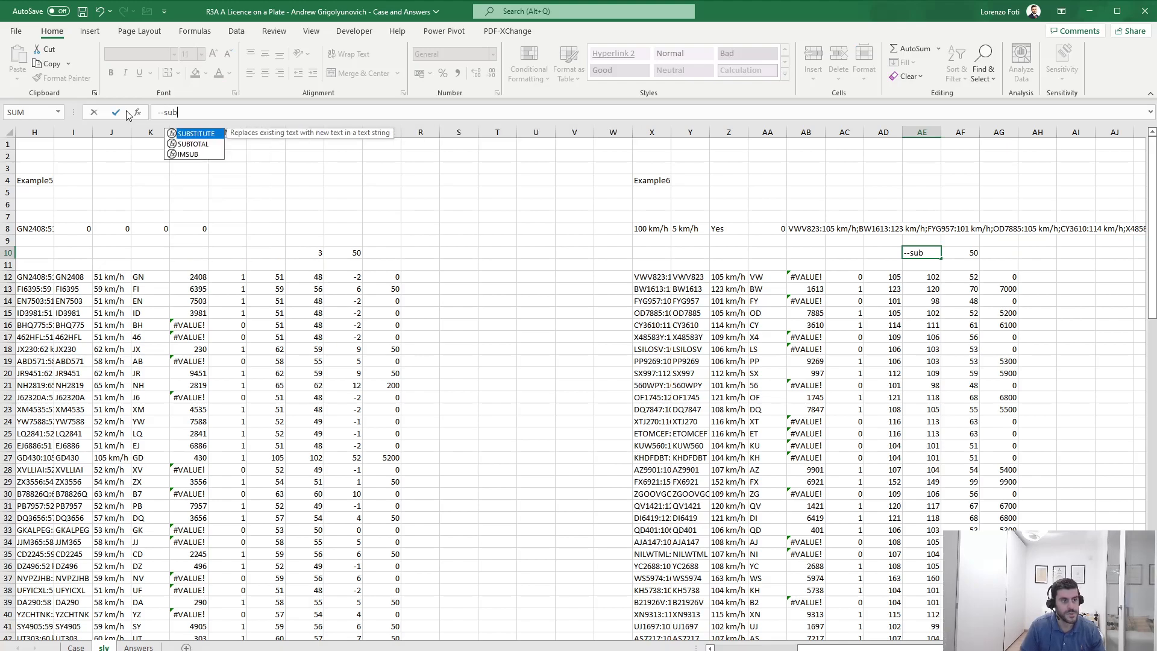
key("Tab")
left_click(685, 229)
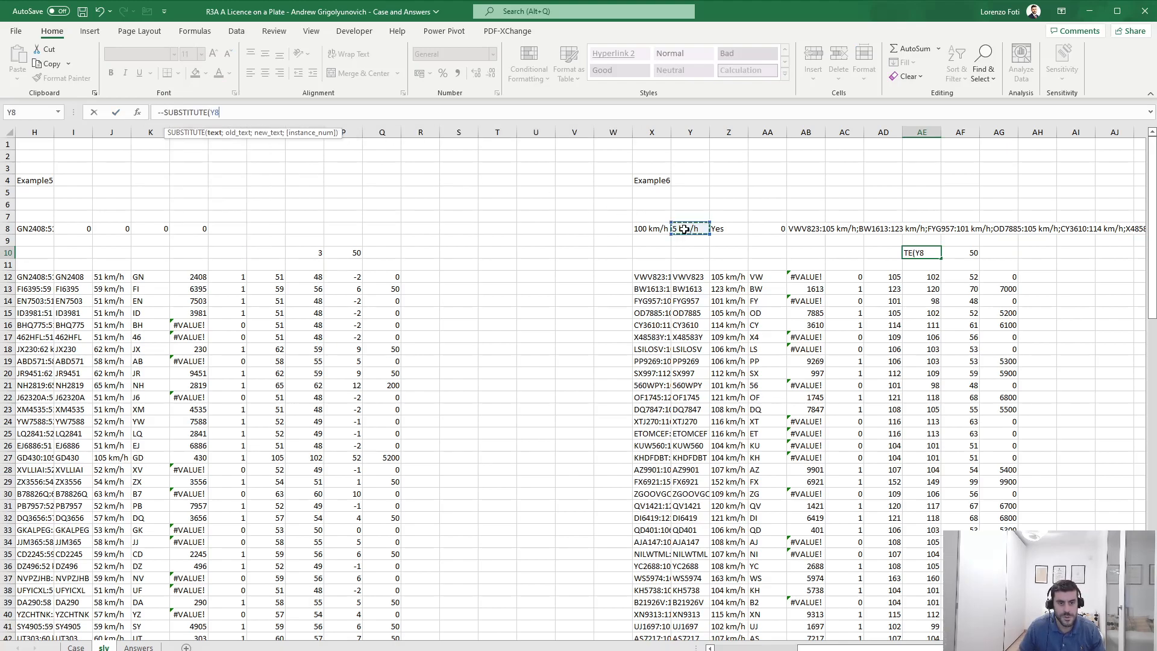
type(";\" km")
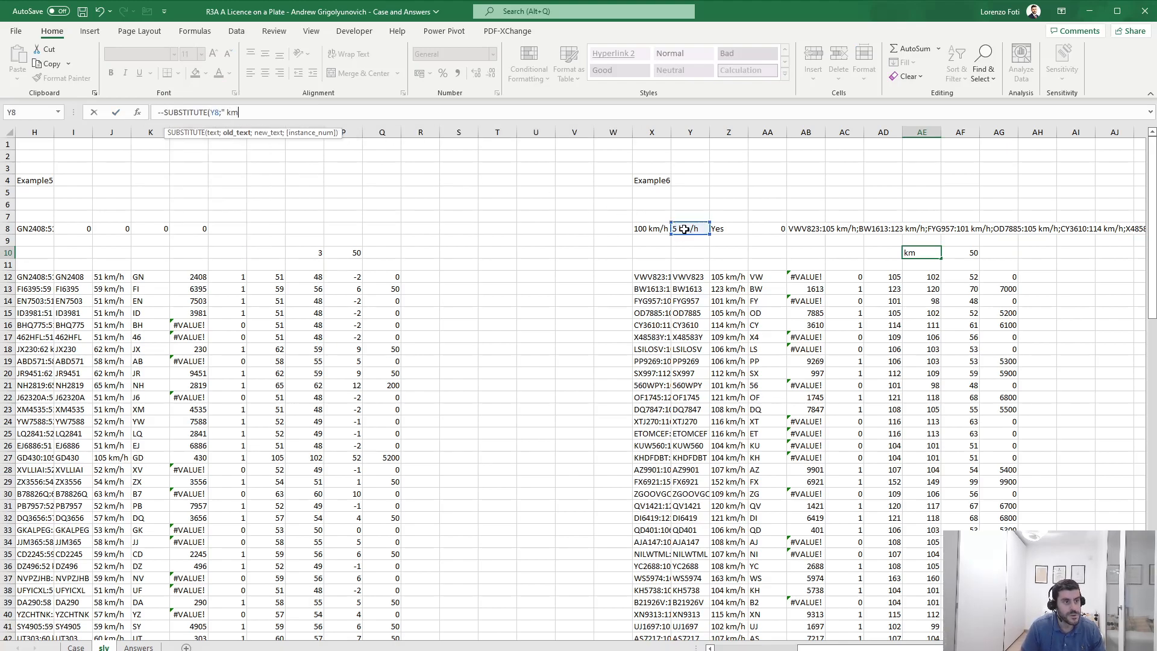
type("/h\";\"\")")
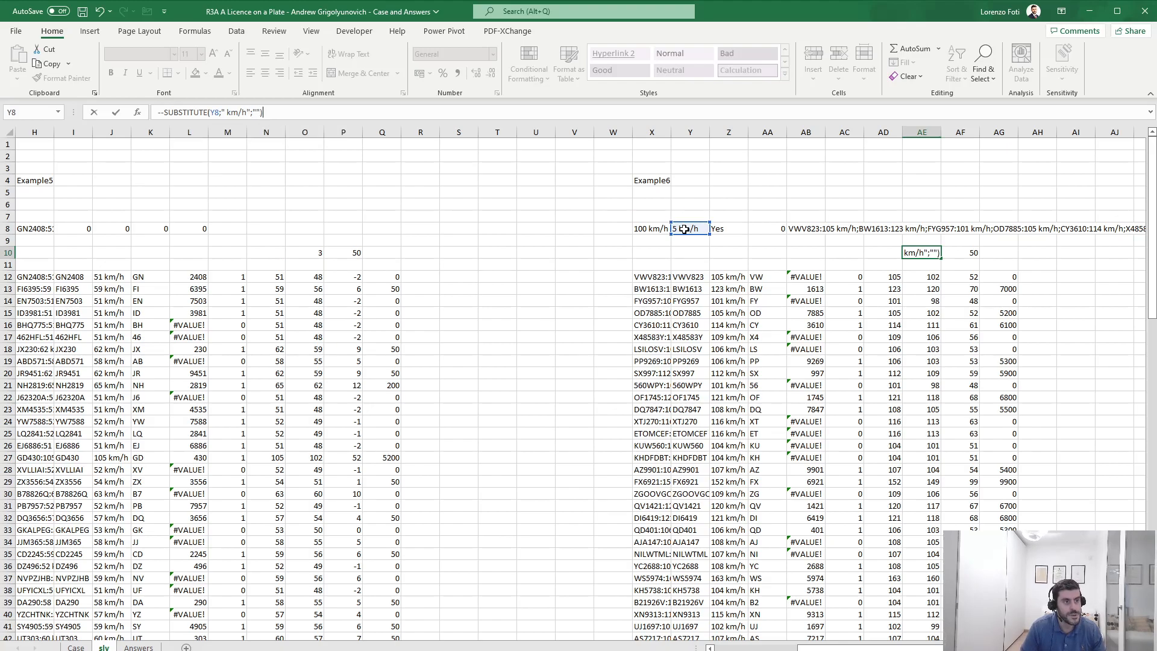
key("Tab")
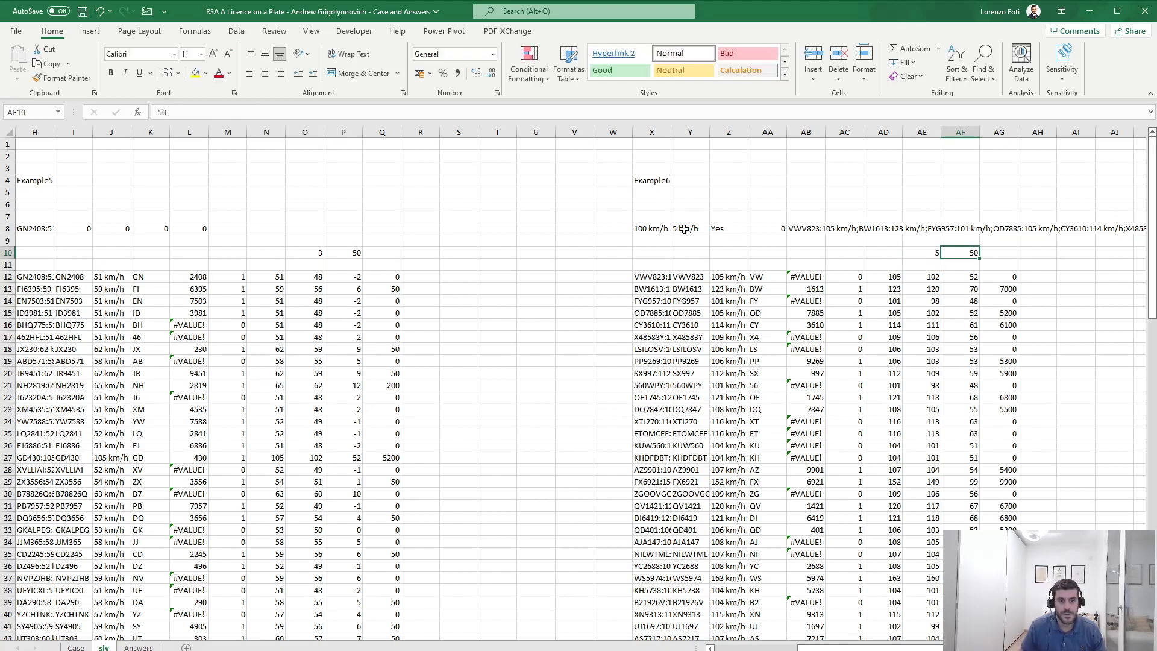
Step: Fill the SUBSTITUTE formula from AE10 into AF10 and point it to the speed limit in X8
key("ctrl+r")
key("F2")
left_click_drag(732, 237, 662, 234)
key("Return")
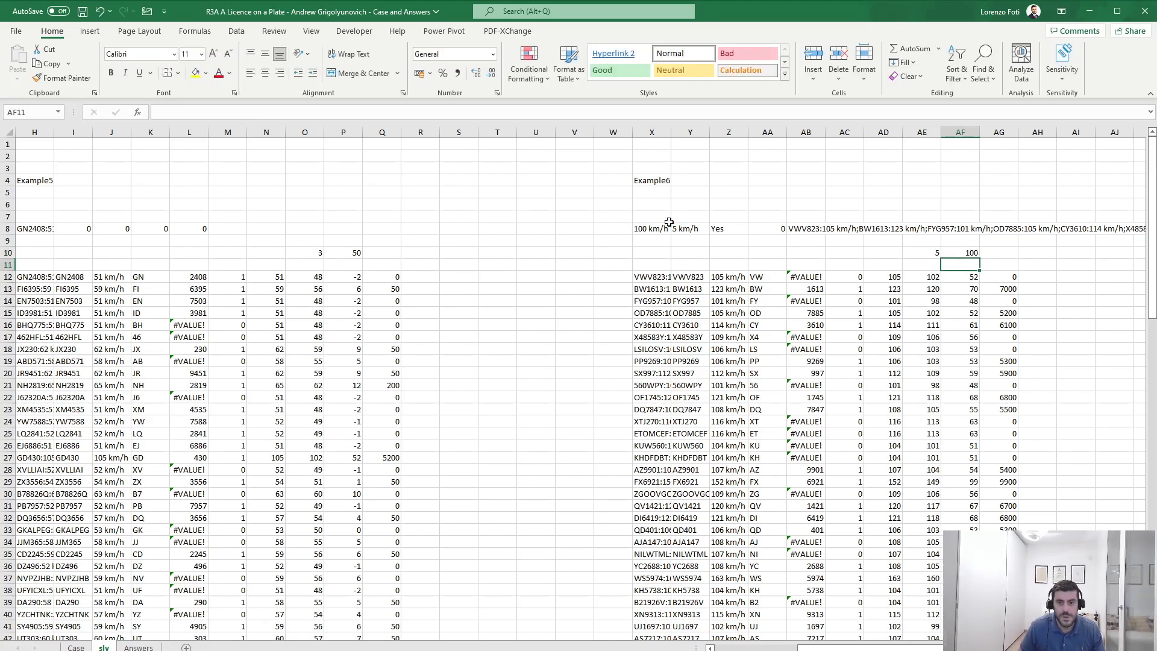
Step: Point the allowance reference in AE12 to $AE$10 and the speed limit reference in AF12 to $AF$10
left_click(930, 276)
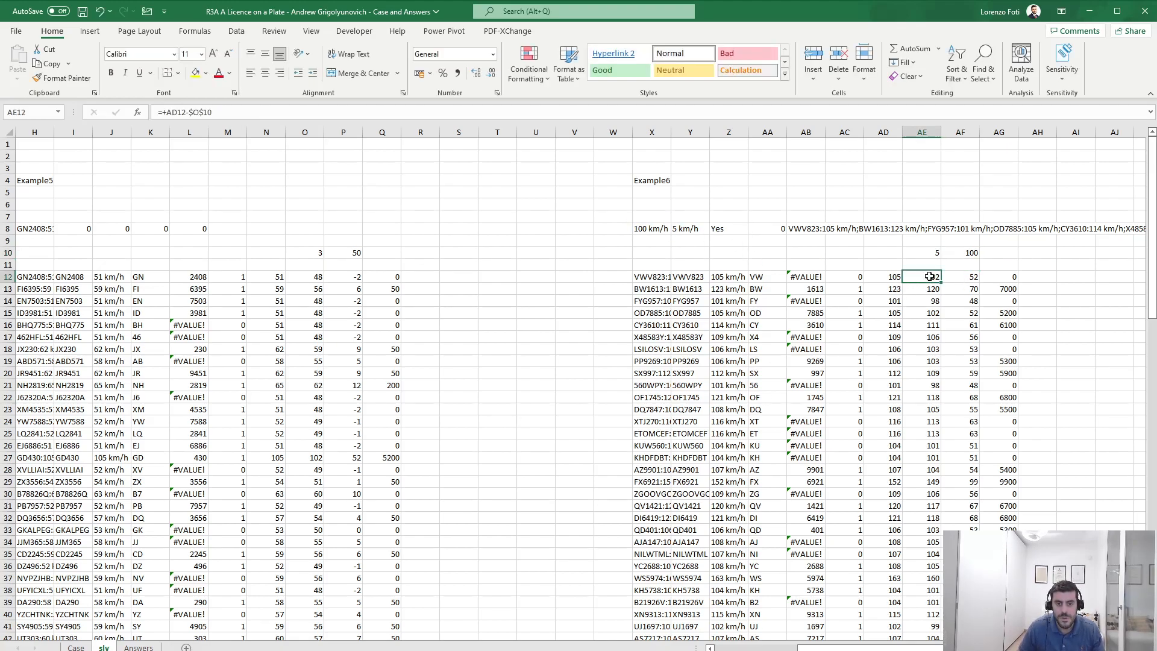
left_click(277, 111)
left_click_drag(309, 259, 936, 253)
key("Tab")
key("F2")
left_click_drag(342, 258, 972, 252)
key("Return")
Step: Copy the formulas in AE12:AF12 down to the end of the Level 6 calculation block
key("Left")
key("Up")
key("shift+Right")
key("ctrl+c")
key("Down")
key("shift+Right")
key("ctrl+shift+Down")
key("ctrl+v")
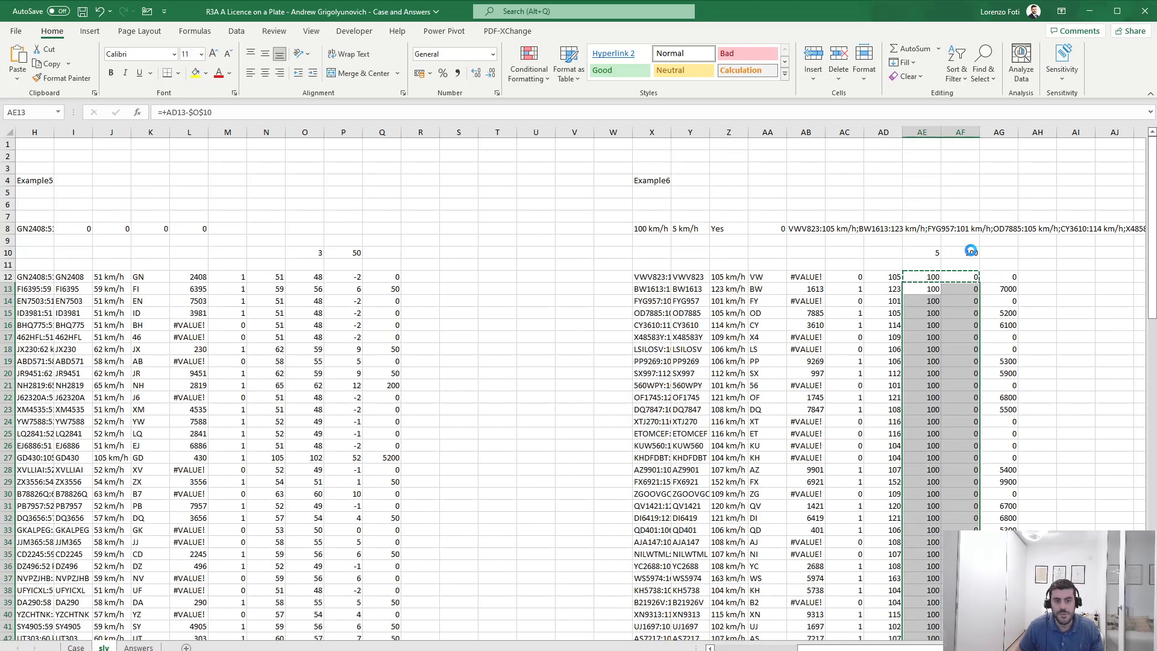
key("Escape")
key("Up")
key("Up")
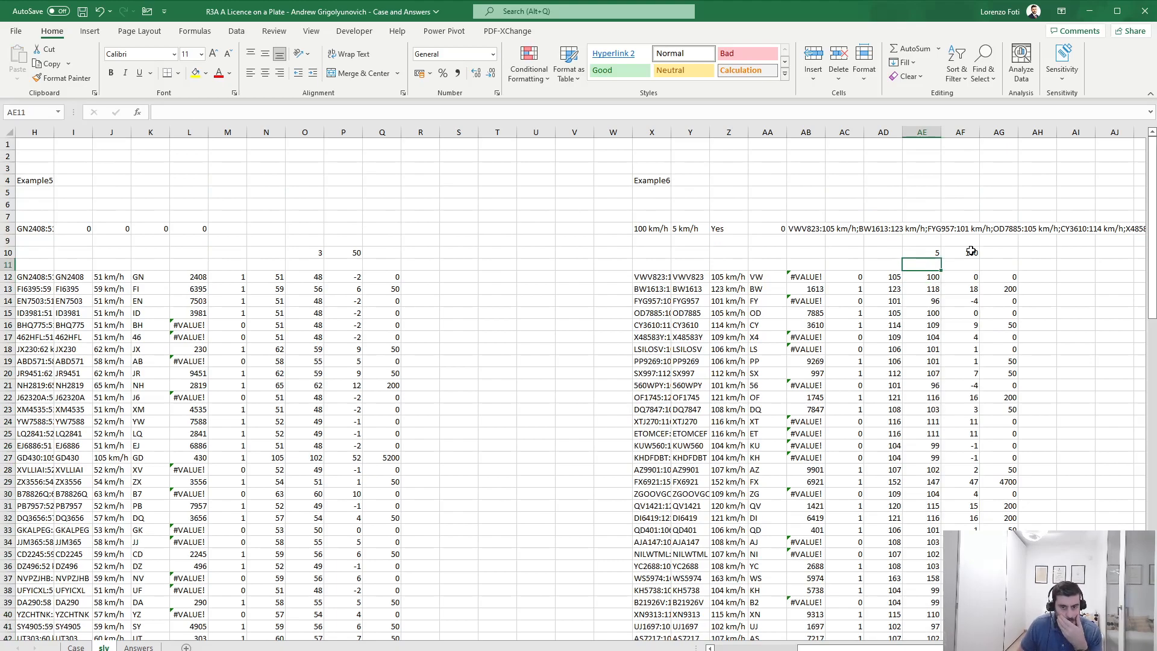
Step: Review the highway fine rules for Level 6 on the Case sheet, and multiply the fine formula in AG12 on slv by IF($Z$8="Yes";2;1)
left_click(77, 648)
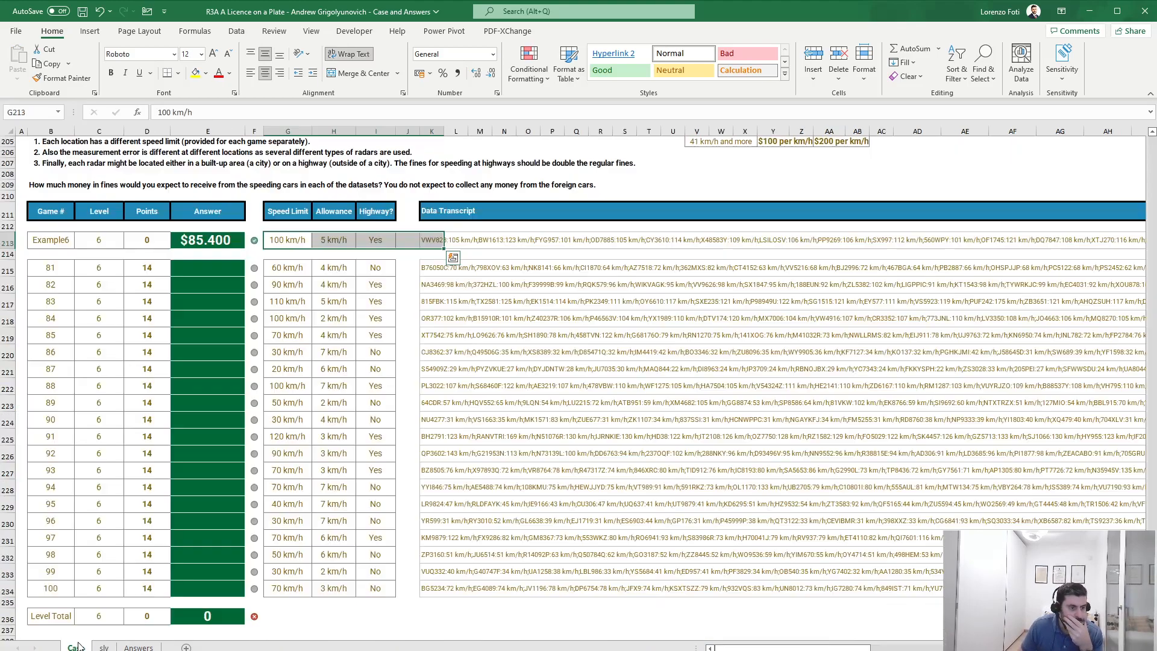
scroll(469, 459, "up", 7)
left_click(469, 460)
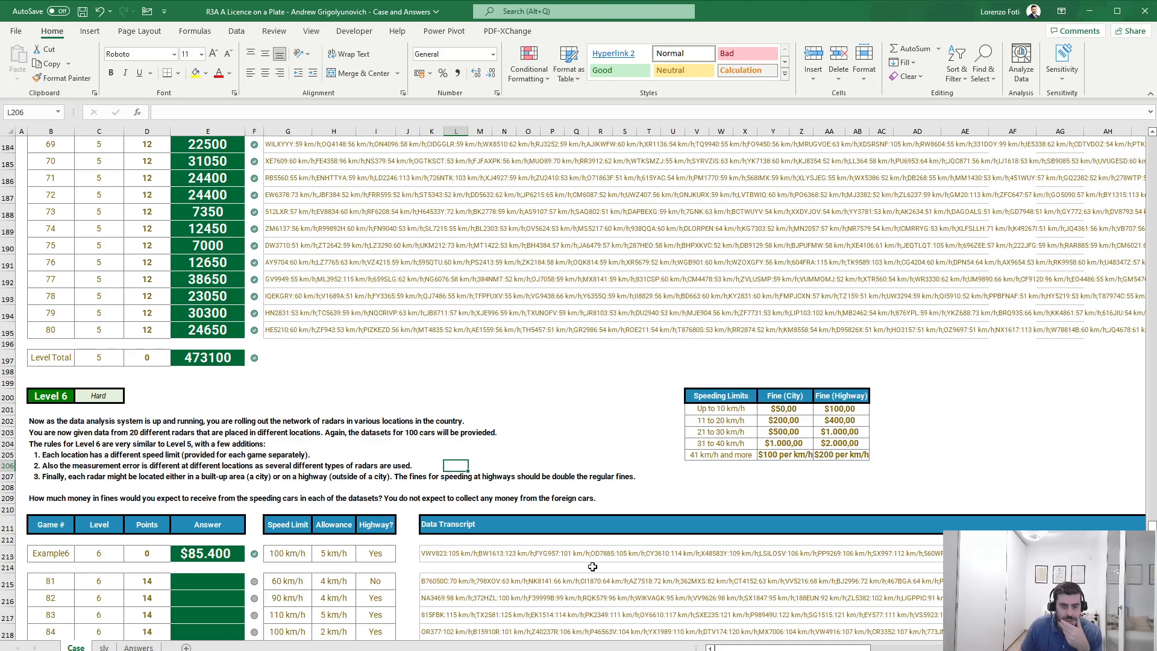
key("ctrl+Page_Down")
left_click(1018, 278)
left_click(602, 111)
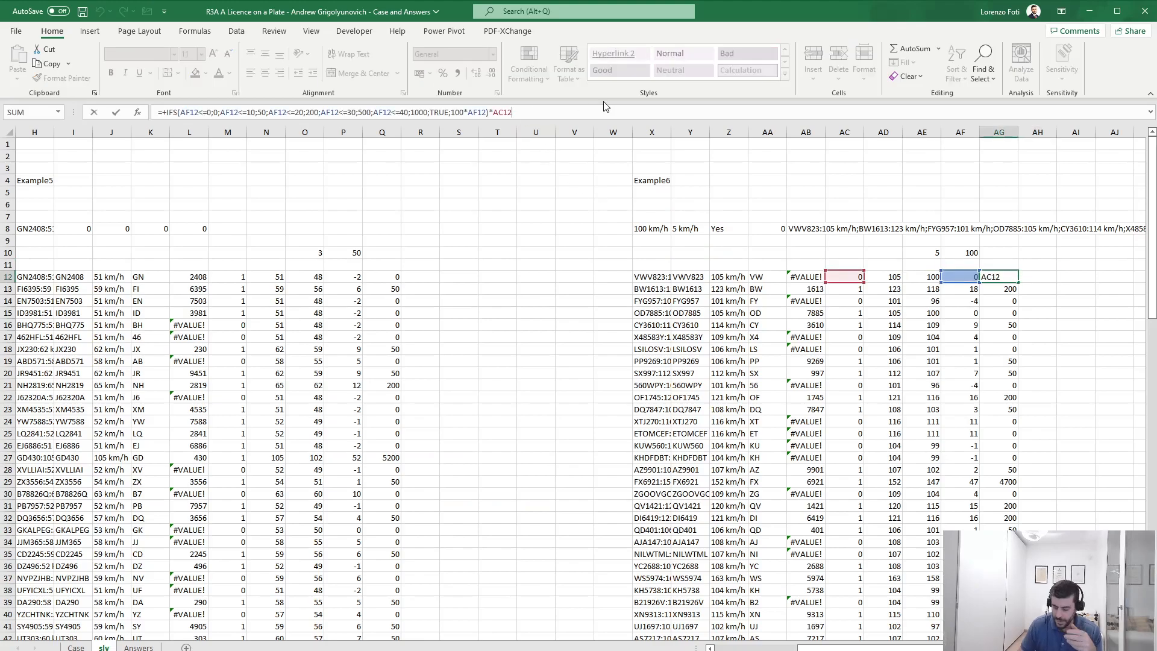
type("*if(")
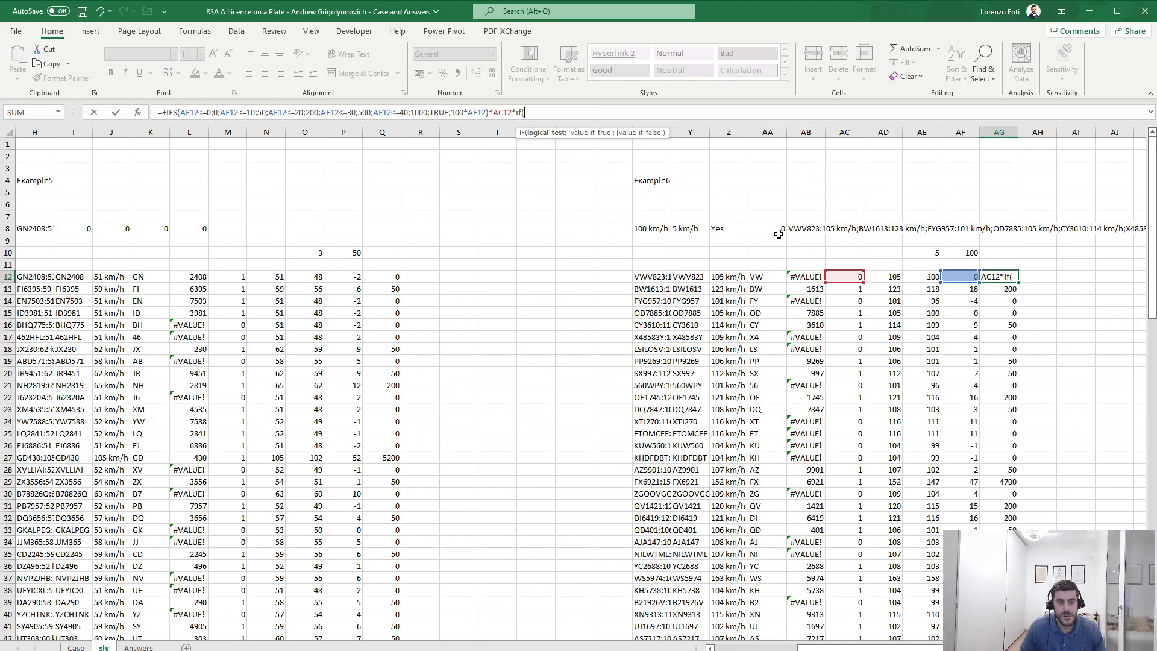
left_click(728, 228)
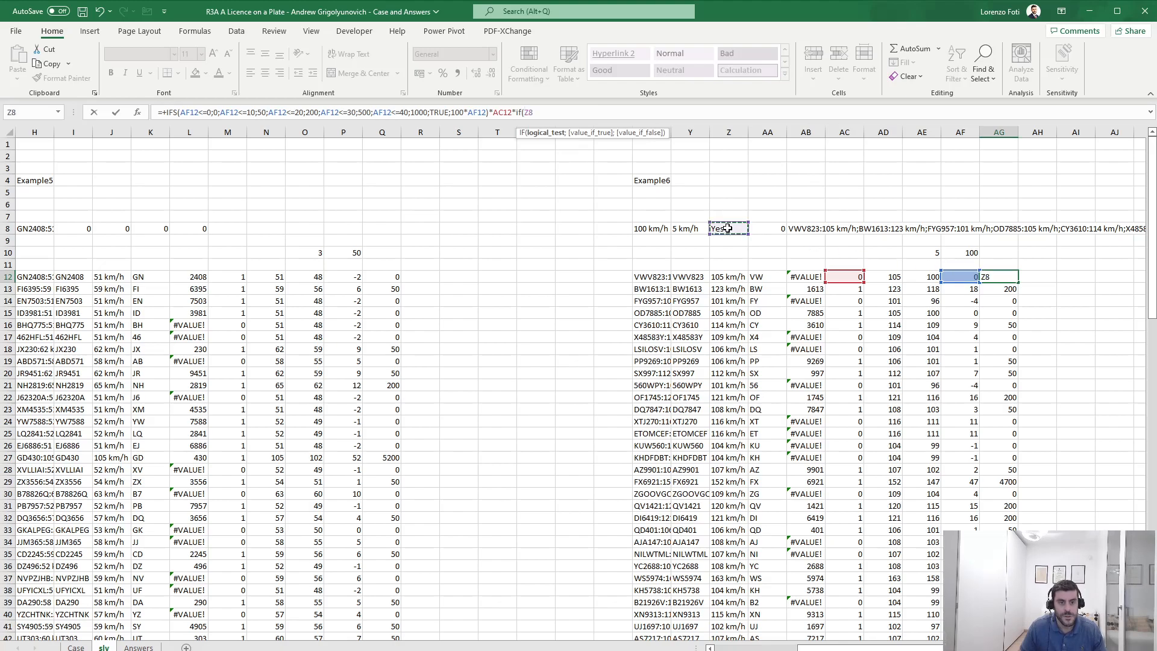
key("F4")
type("=")
type("\"Yes\";2;1)")
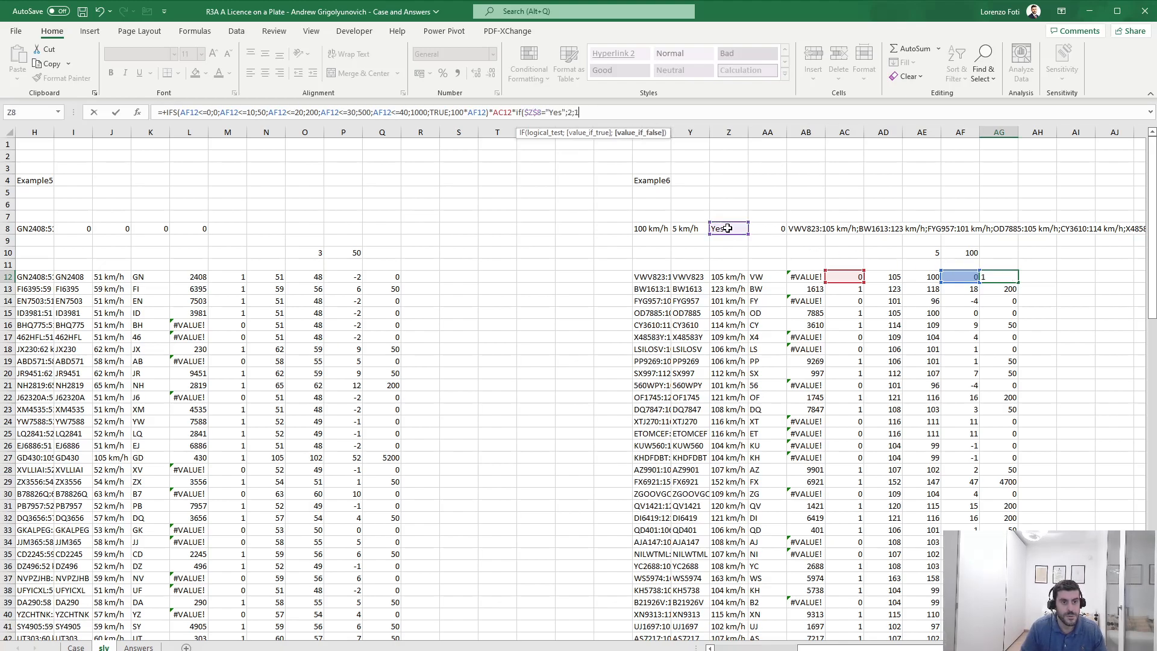
key("Return")
Step: Copy the fine formula from AG12 down the column and compare the fines' total with the Example6 answer on the Case sheet
key("Up")
key("ctrl+c")
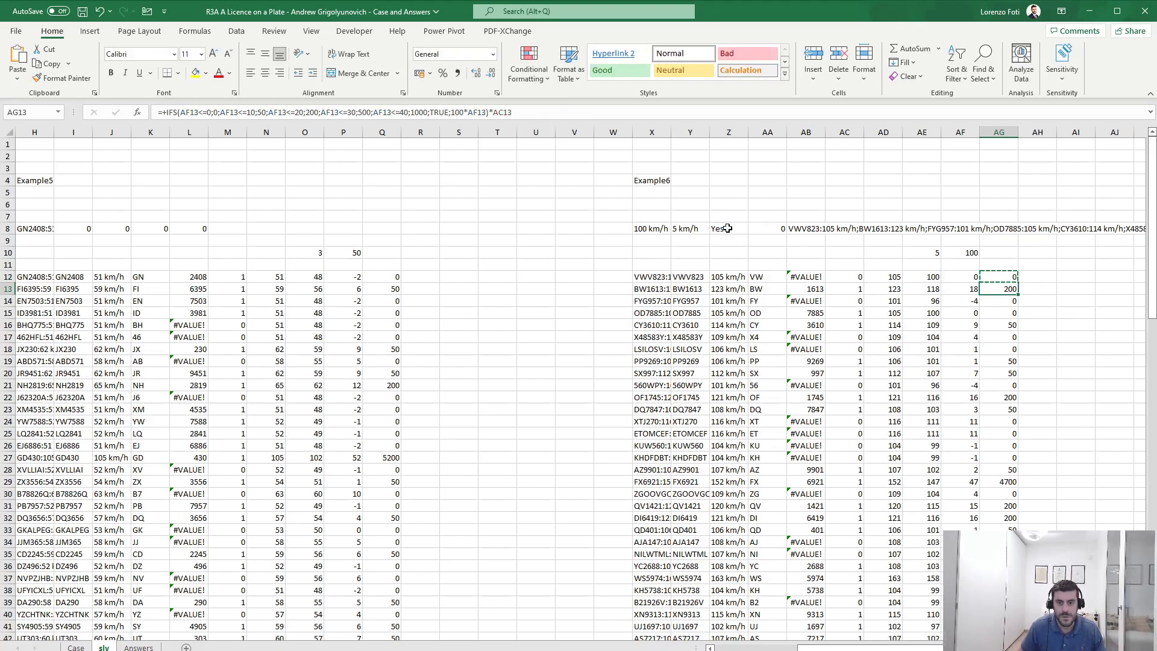
key("Down")
key("ctrl+shift+Down")
key("ctrl+v")
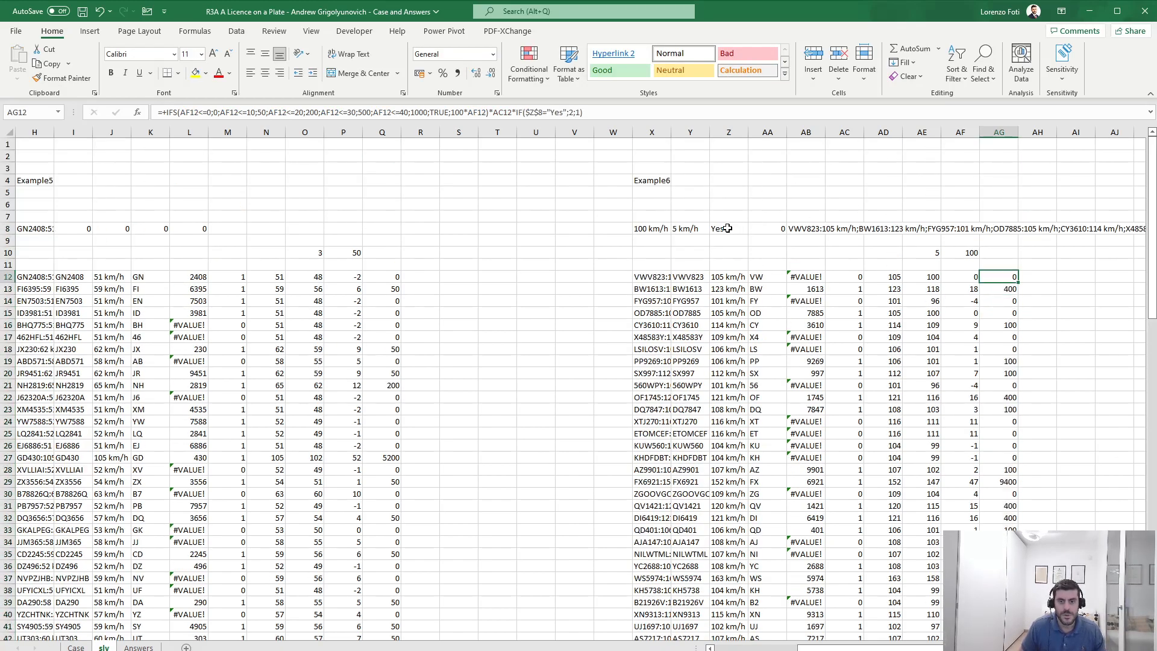
scroll(728, 227, "down", 20)
key("ctrl+Page_Up")
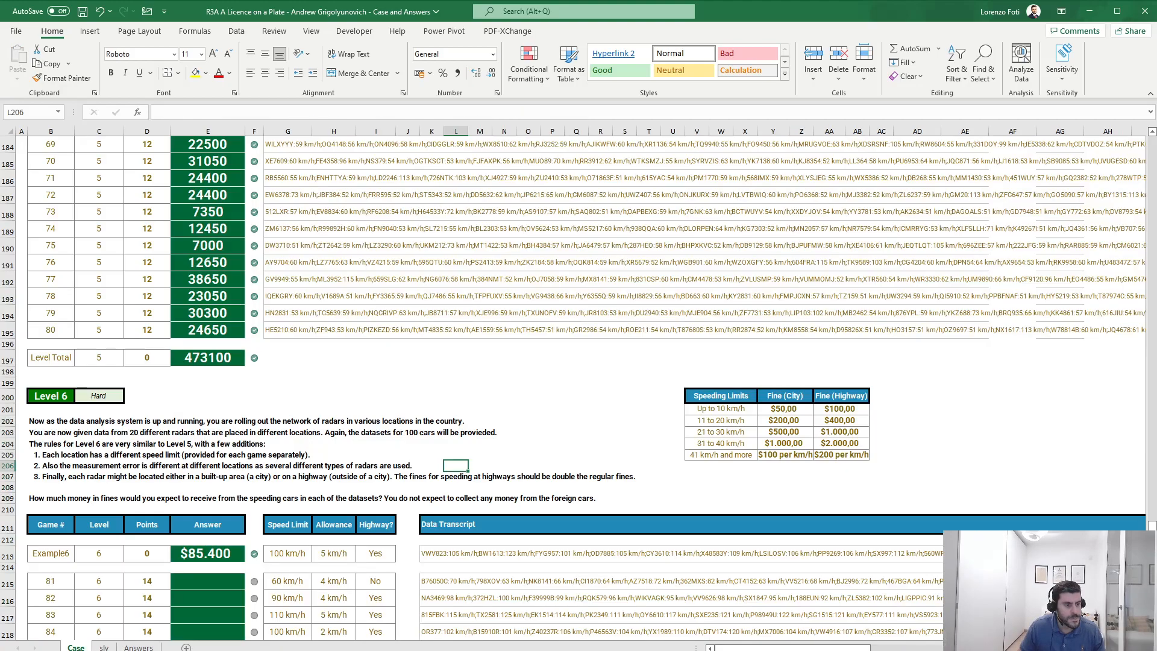
left_click(104, 648)
scroll(386, 477, "up", 20)
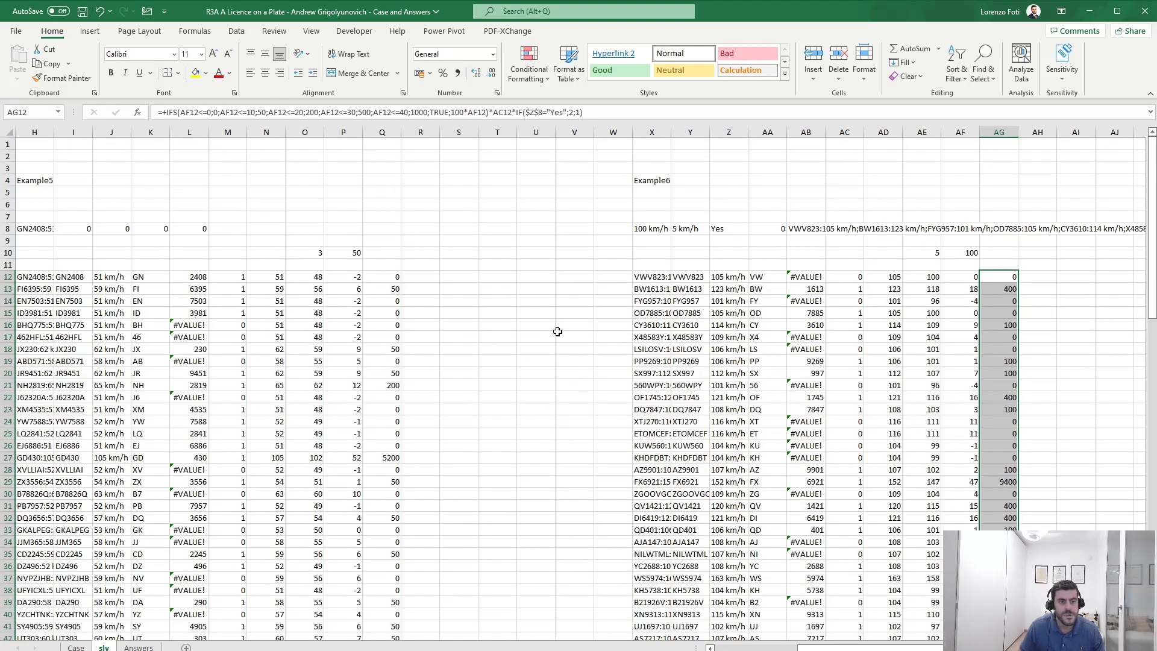
Step: Insert three blank columns at column U and list the game numbers 81 to 100 from V12 with SEQUENCE(20;;81)
left_click(531, 275)
key("ctrl+space")
key("ctrl+plus")
key("Right")
type("+seq")
key("Tab")
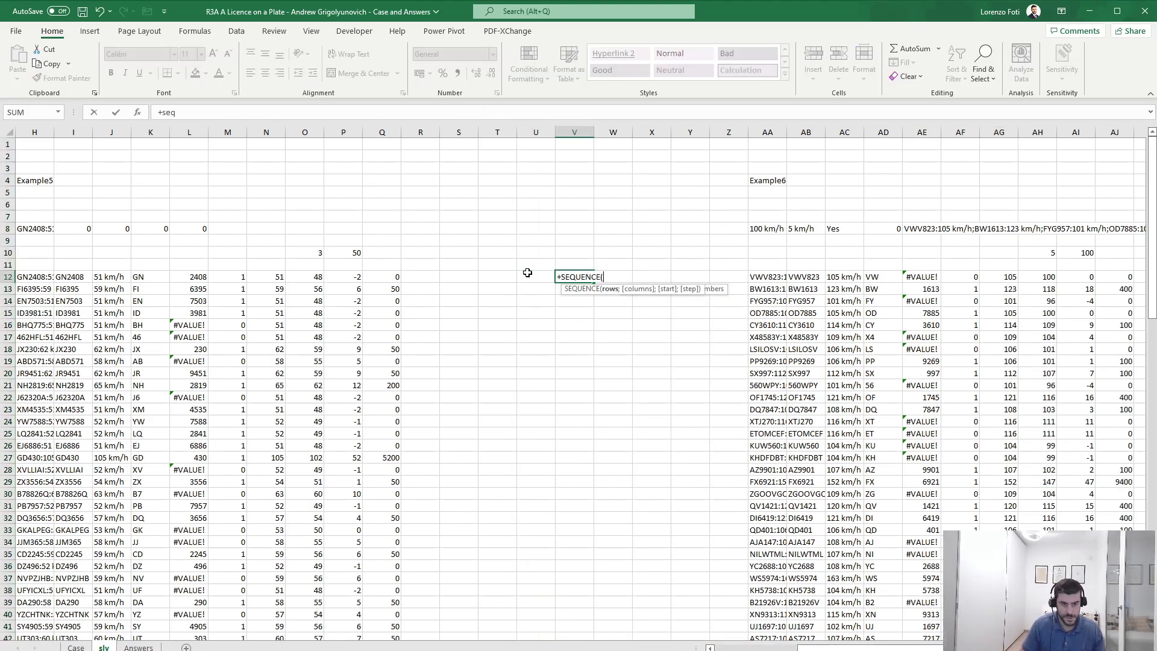
type("20;;")
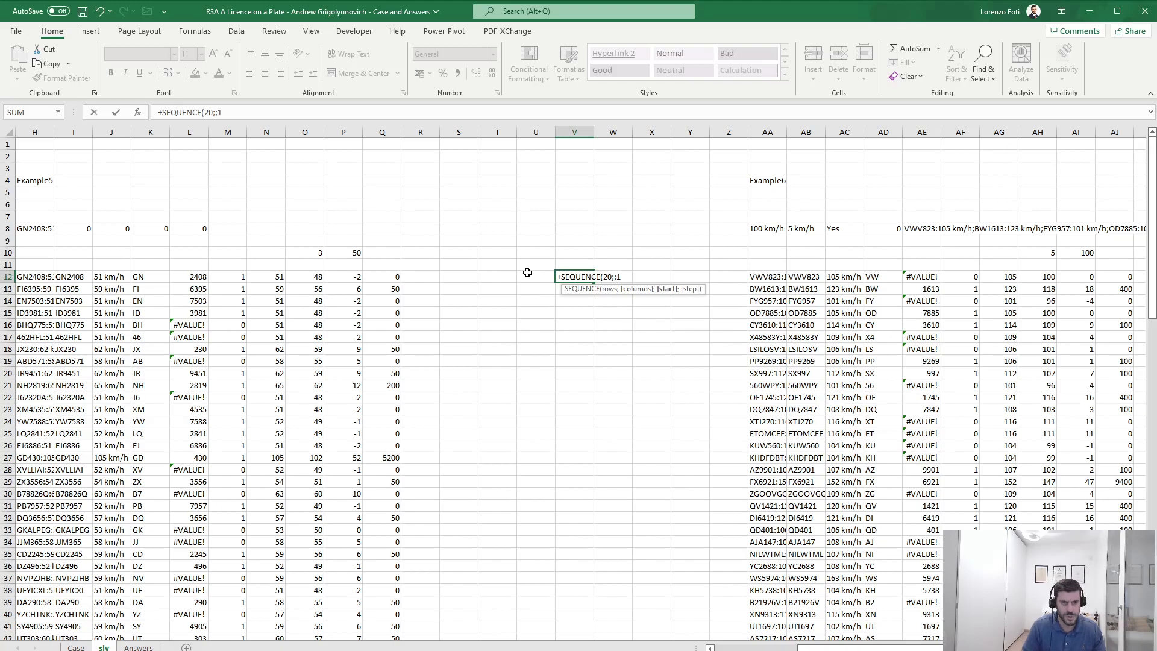
type("81)")
key("Return")
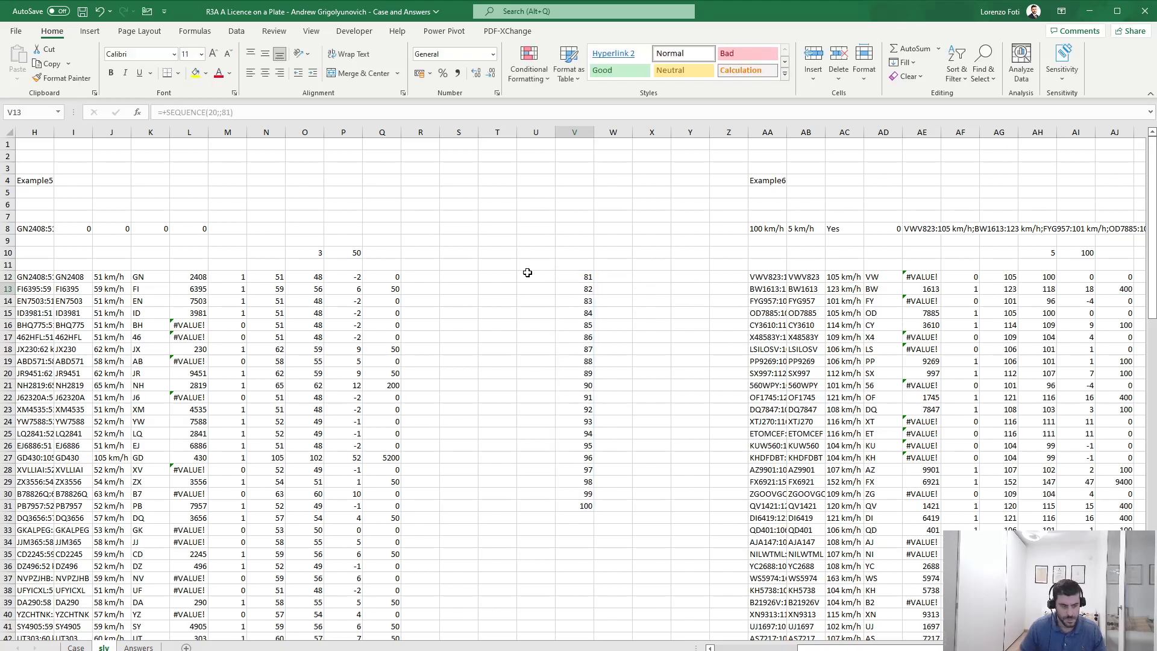
Step: Total the Level 6 fines in AJ12:AJ111 with a SUM formula in W11
key("Up")
key("Up")
key("Right")
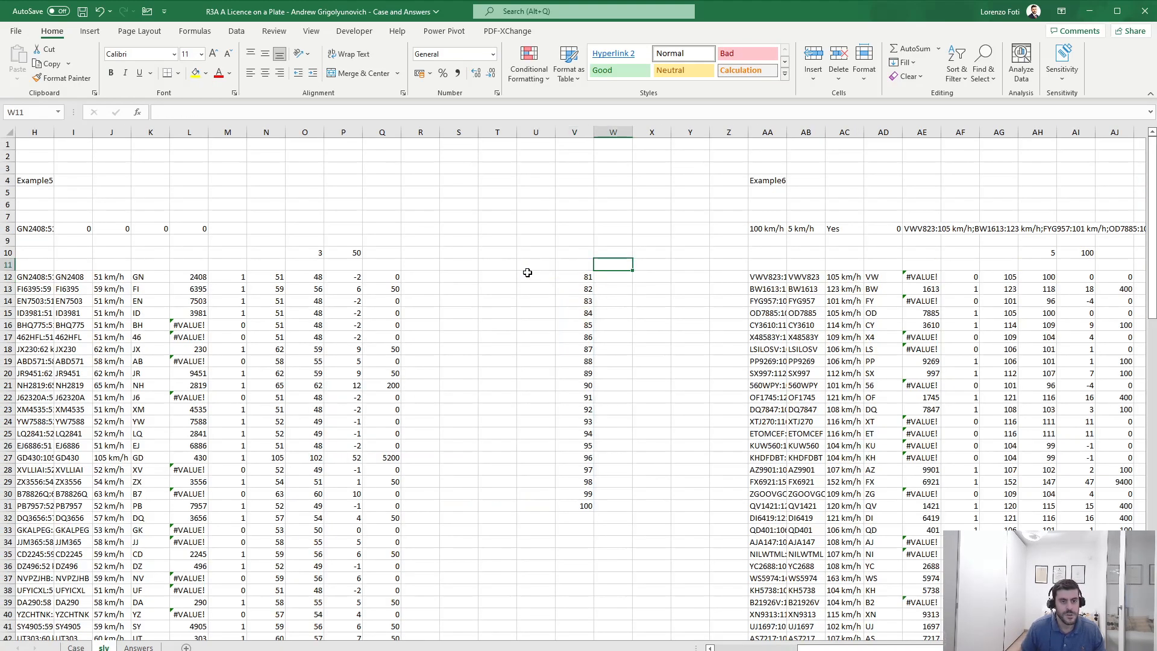
type("+sum(0)")
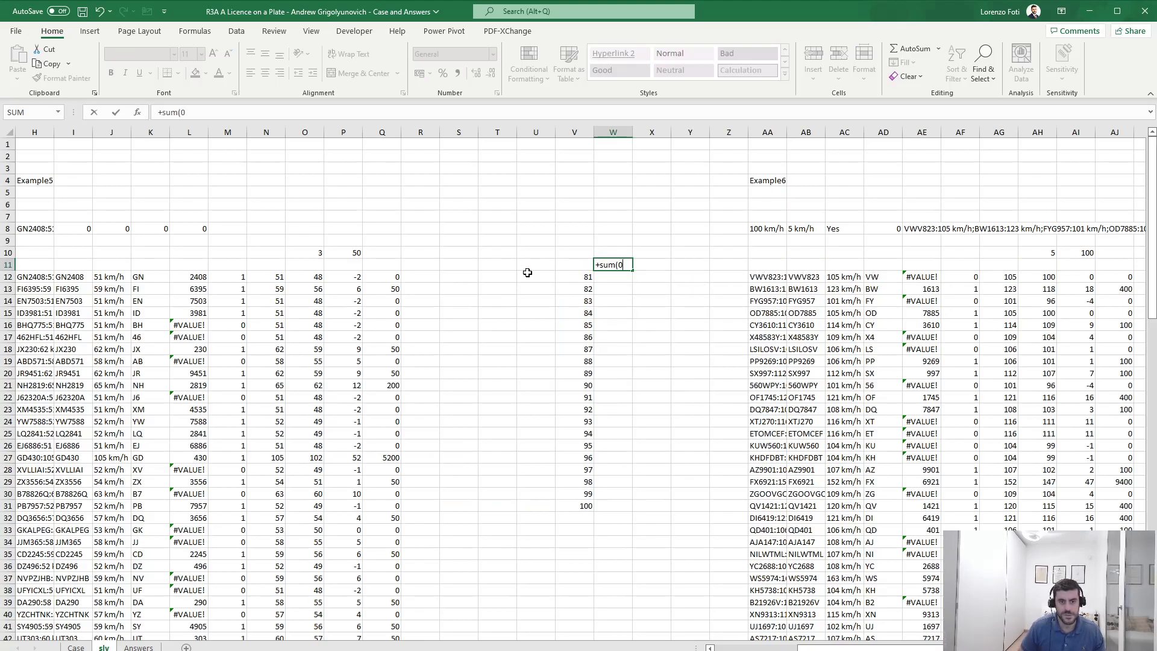
key("Return")
key("Right")
key("Right")
key("Right")
key("Up")
key("Left")
key("Left")
key("Left")
type("+sum(")
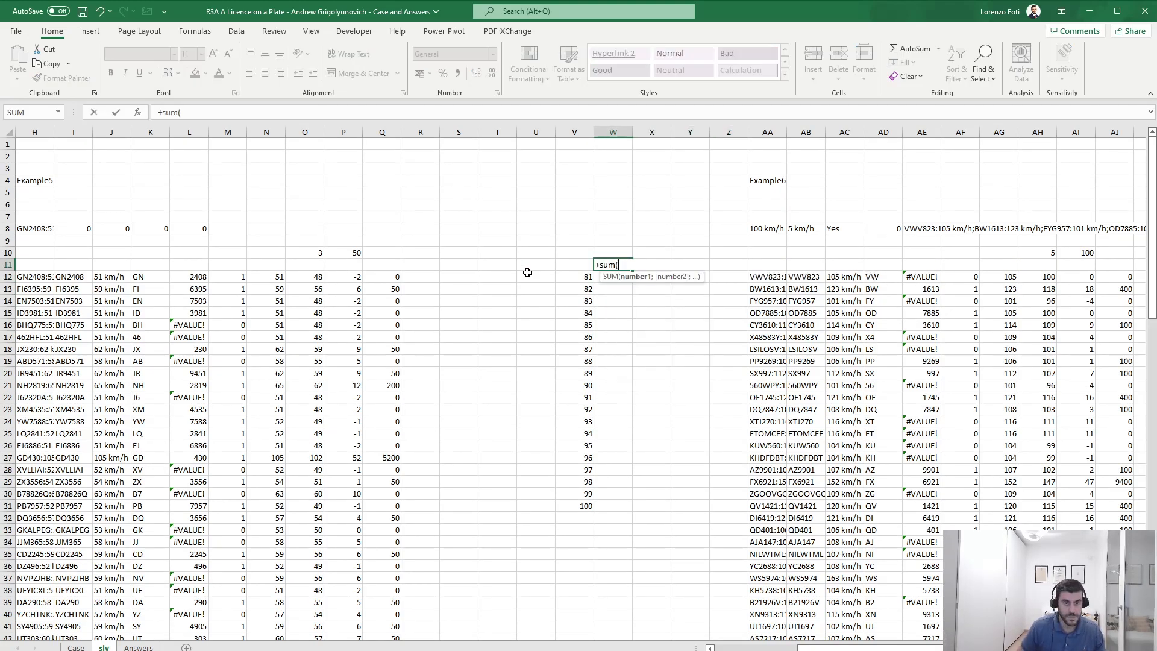
key("Right")
key("Right")
key("Down")
key("Right")
key("Right")
key("ctrl+Right")
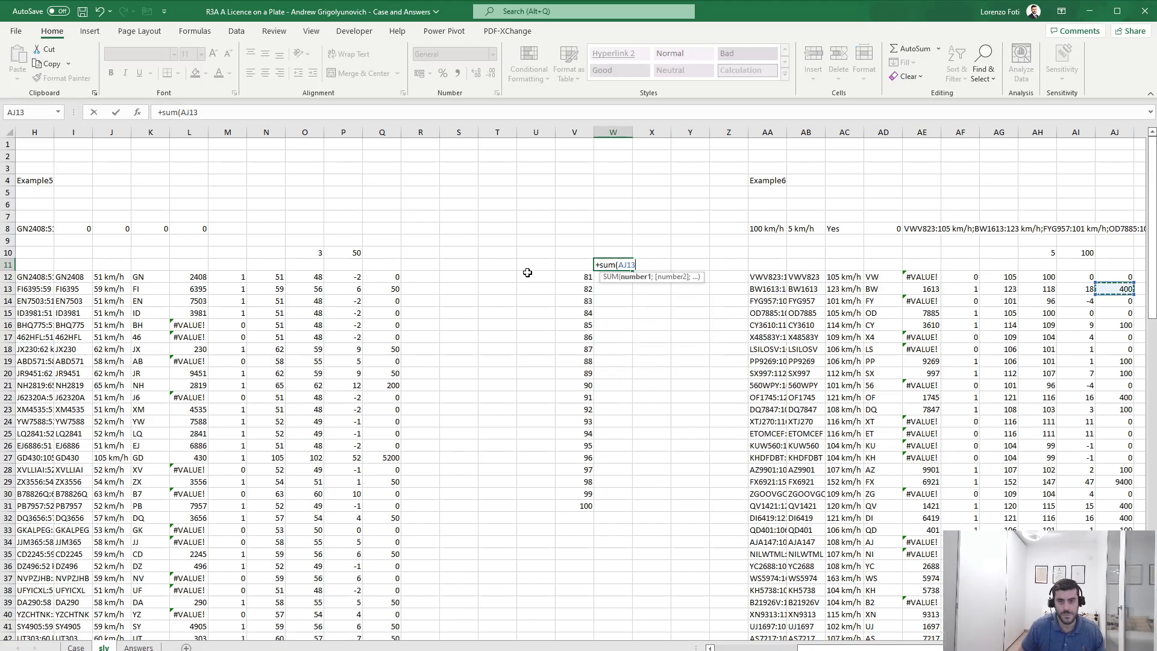
key("ctrl+shift+Down")
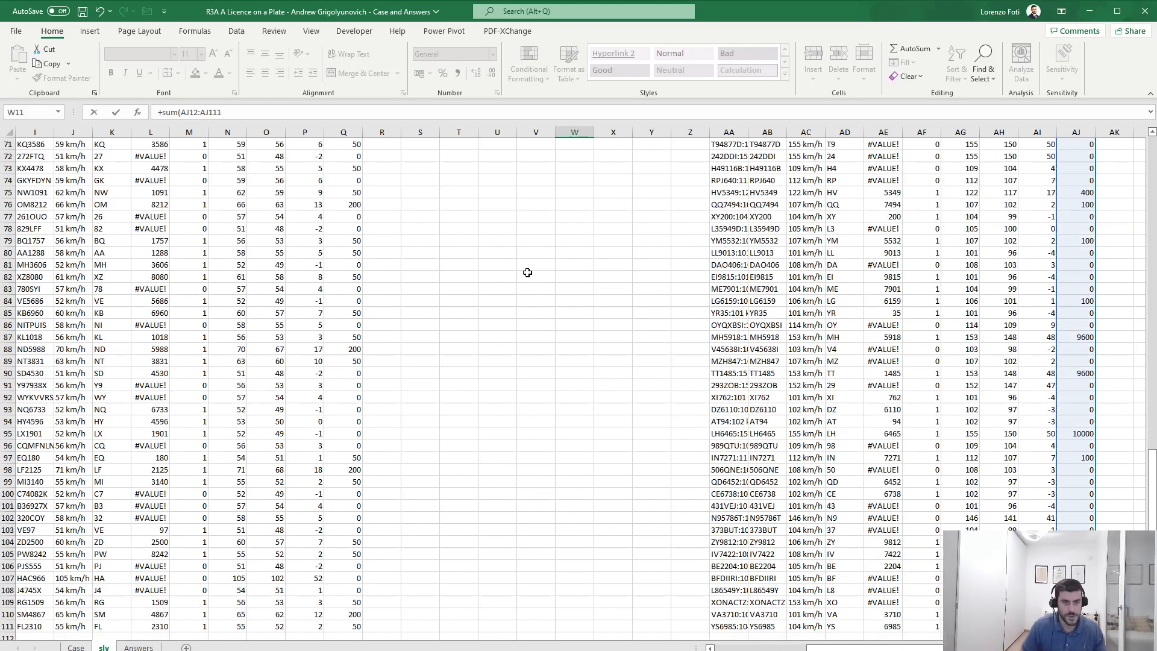
key("Return")
Step: Create a what-if data table over V11:W31 with the game label cell AA4 as column input cell, and recalculate it
key("Up")
key("Up")
key("Left")
key("Down")
key("shift+Right")
key("shift+Down")
key("ctrl+shift+Down")
key("alt")
key("a")
key("w")
key("t")
key("Tab")
scroll(527, 273, "up", 3)
left_click(731, 183)
key("Return")
key("alt")
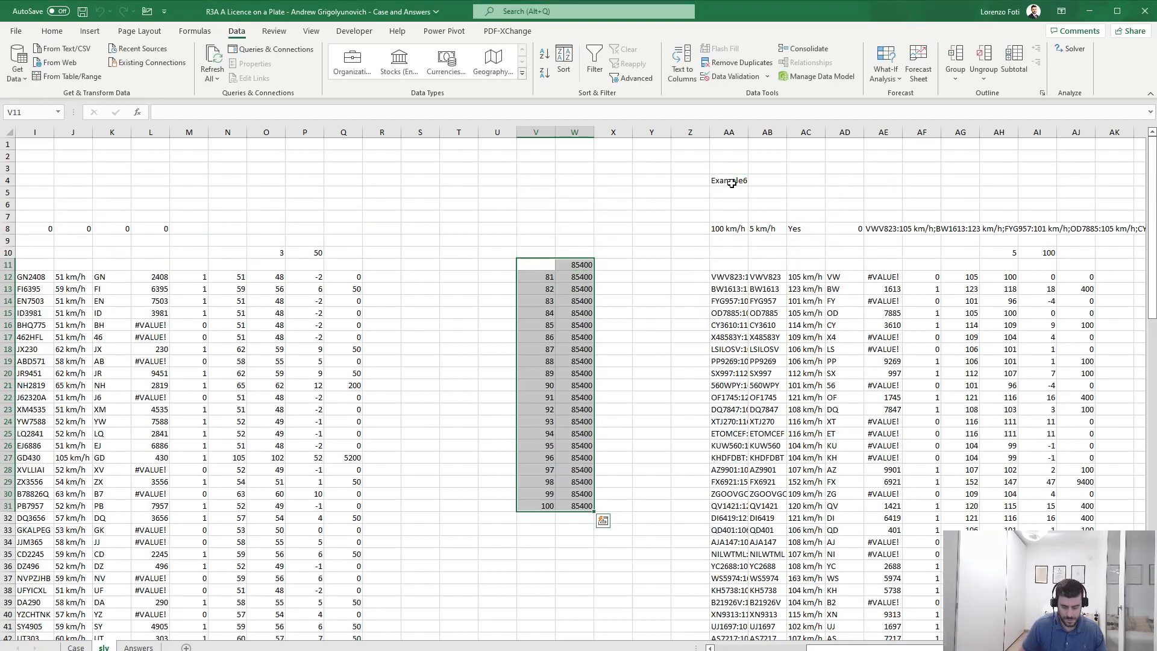
key("m")
Step: Copy the results in W12:W31 and paste them as values into the Level 6 answers on the Case sheet, starting at E215
key("Right")
key("Down")
key("ctrl+shift+Down")
key("ctrl+c")
key("ctrl+Page_Up")
scroll(208, 386, "down", 4)
left_click(209, 384)
key("alt+h")
key("v")
key("v")
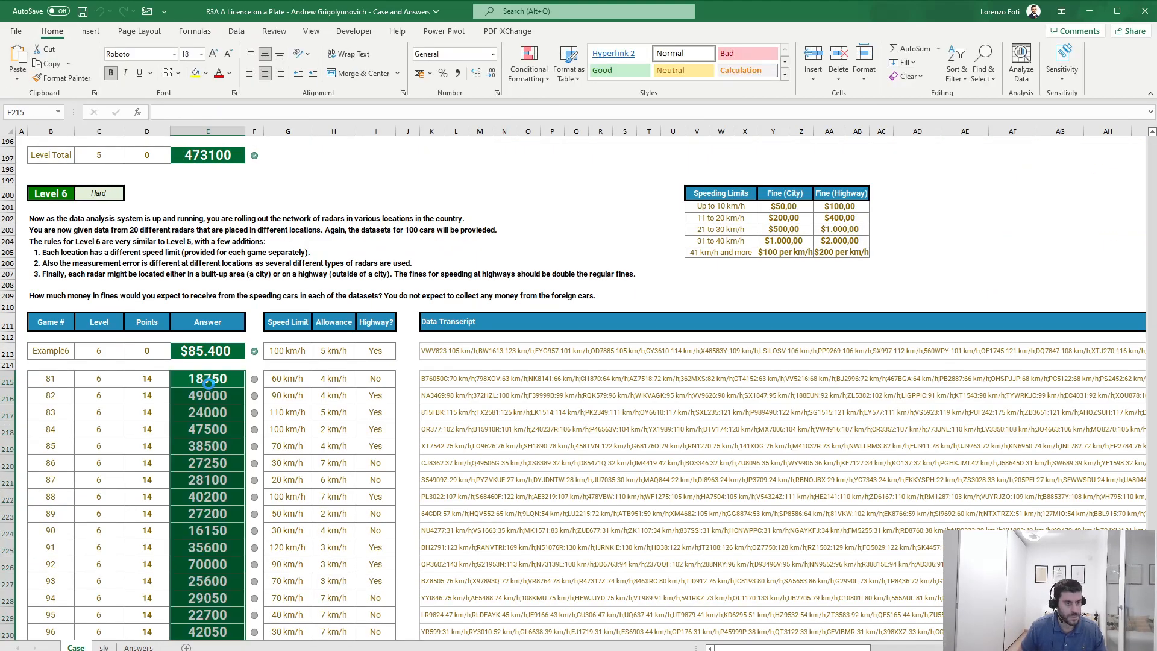
key("ctrl+Down")
Step: Read the bonus questions and Level 1 data on the Case sheet, and change the game label in H4 on slv to Example1
scroll(265, 381, "up", 20)
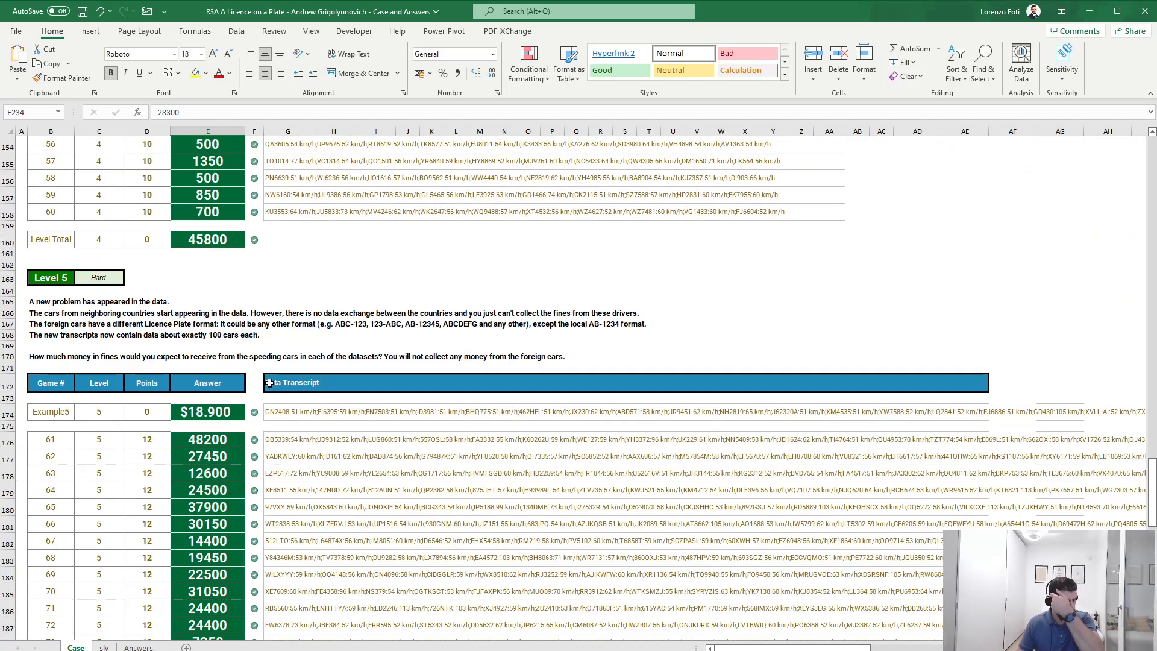
scroll(264, 381, "up", 3)
scroll(265, 381, "down", 3)
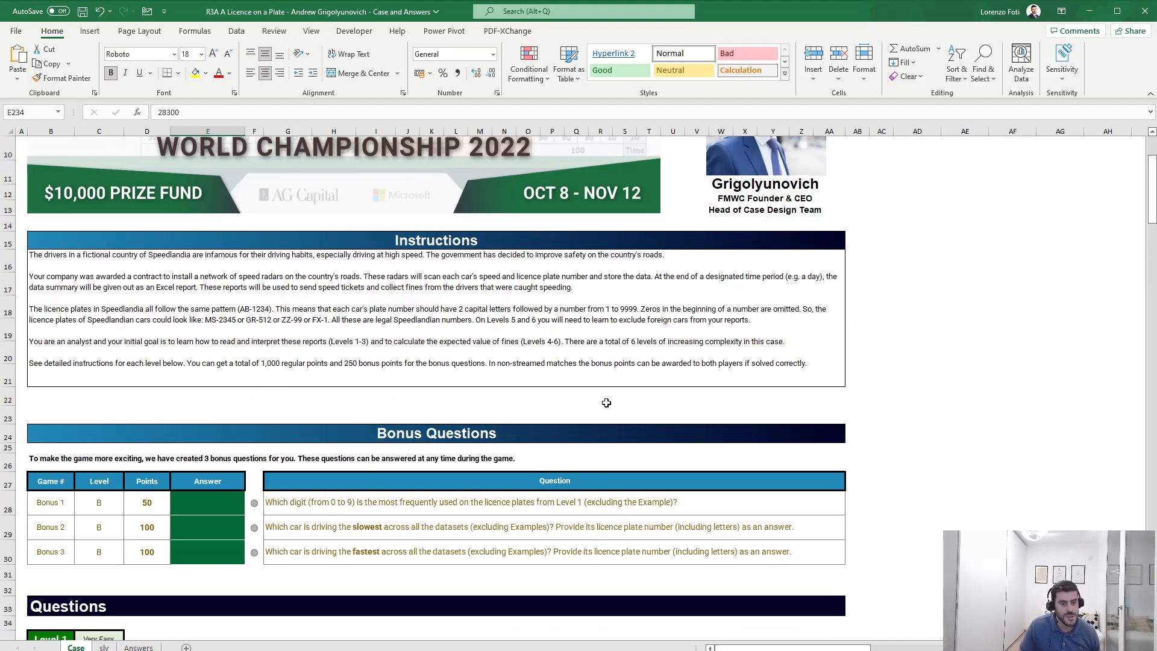
scroll(593, 401, "down", 8)
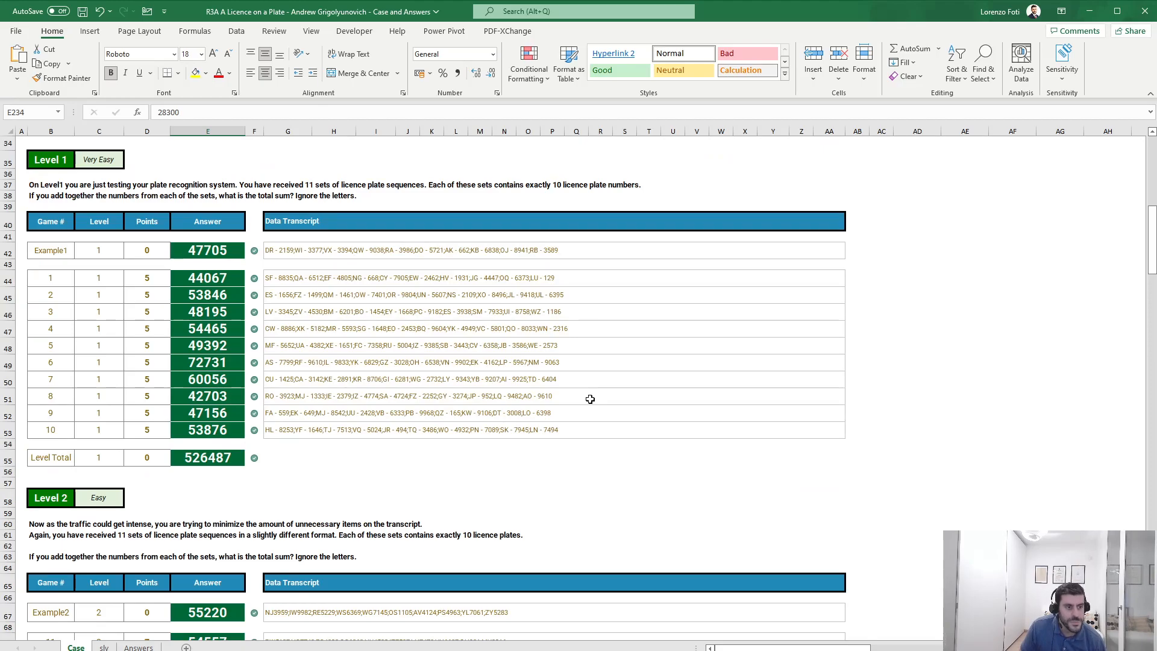
scroll(590, 399, "up", 6)
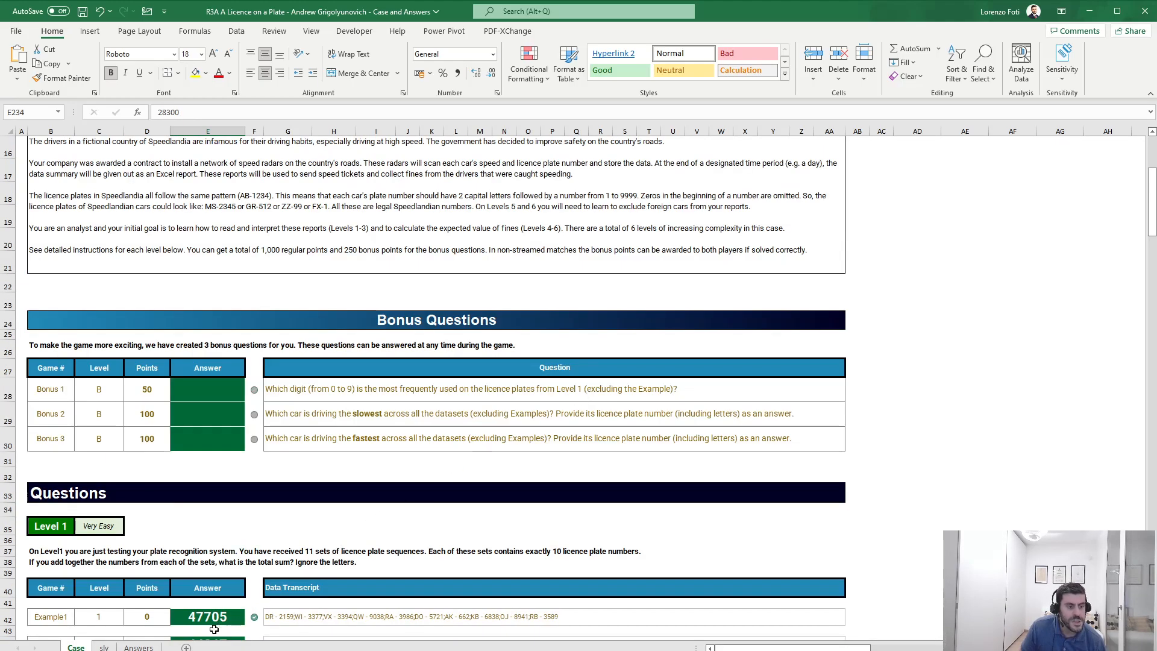
left_click(104, 648)
left_click_drag(266, 277, 36, 228)
scroll(120, 195, "left", 3)
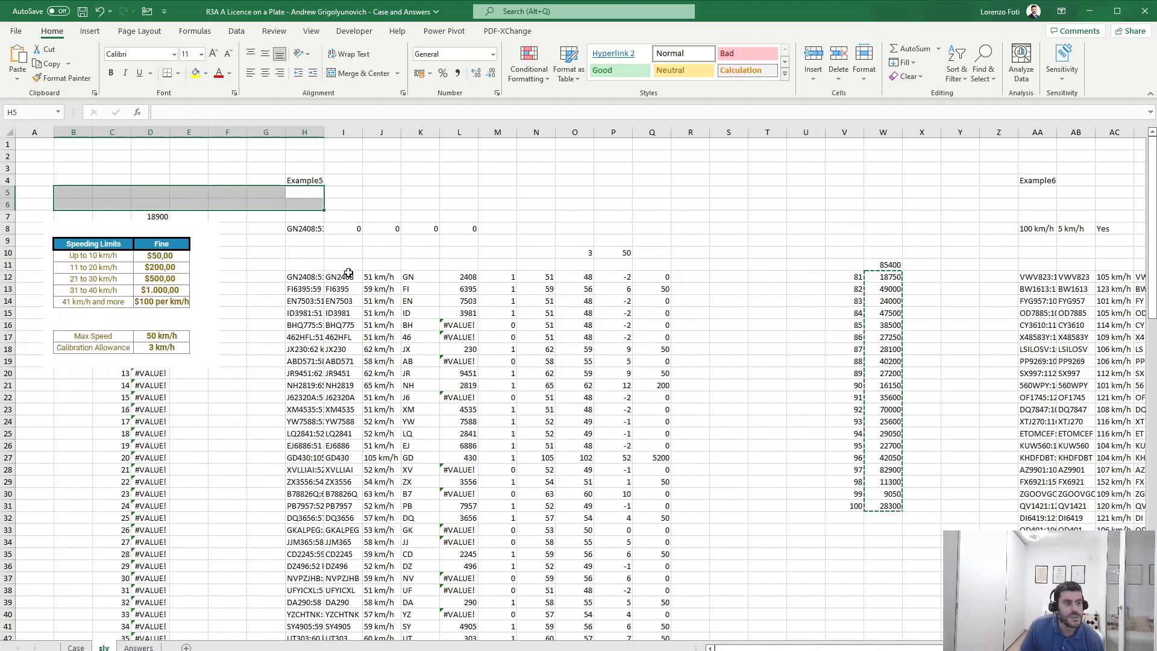
left_click(303, 179)
left_click(261, 114)
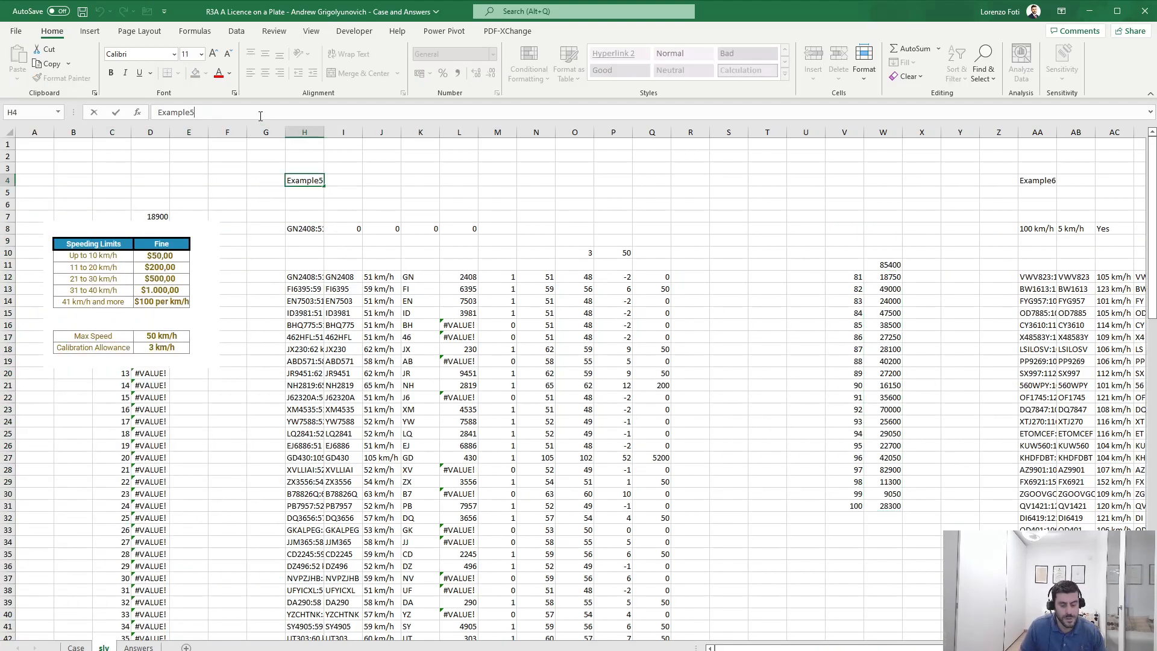
type("1")
key("Return")
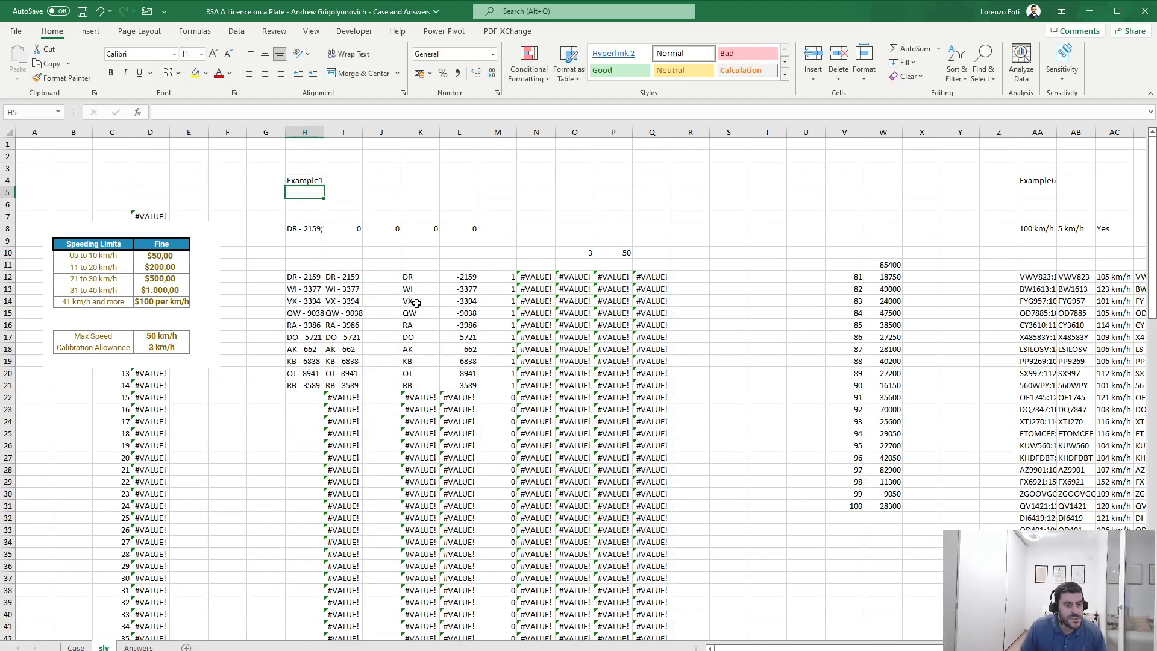
Step: Delete the speeding limits picture that covers columns B to E on slv
left_click(466, 276)
left_click(270, 111)
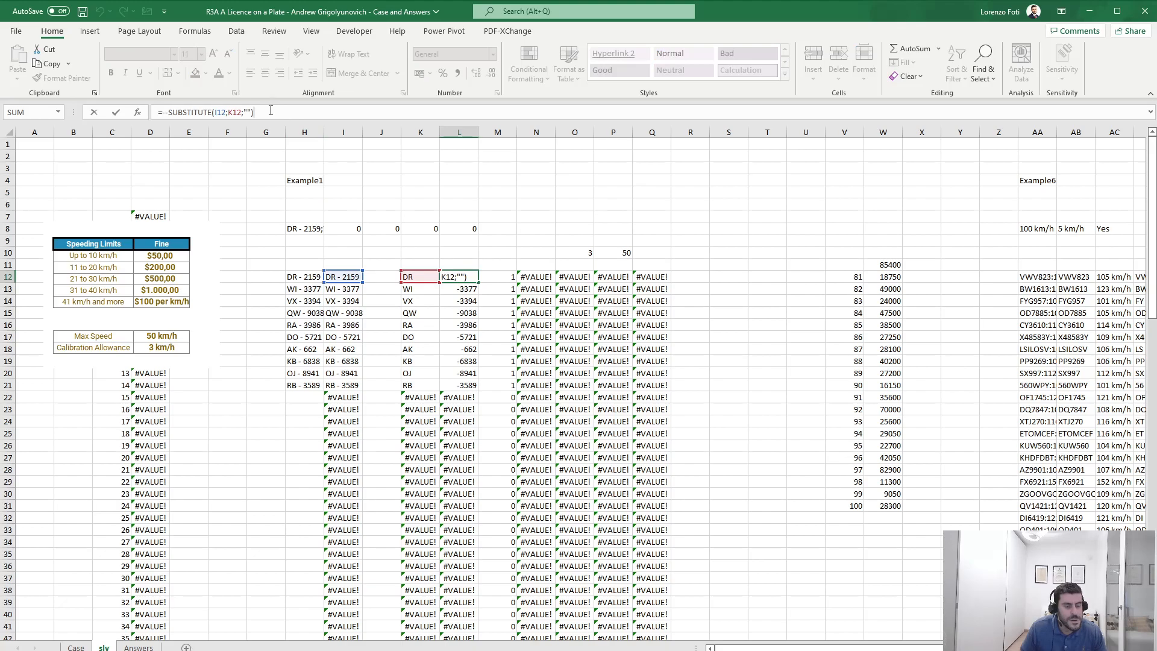
left_click_drag(193, 305, 166, 299)
key("Delete")
key("Right")
key("Left")
key("Left")
key("Left")
key("Left")
key("Left")
key("Left")
key("Left")
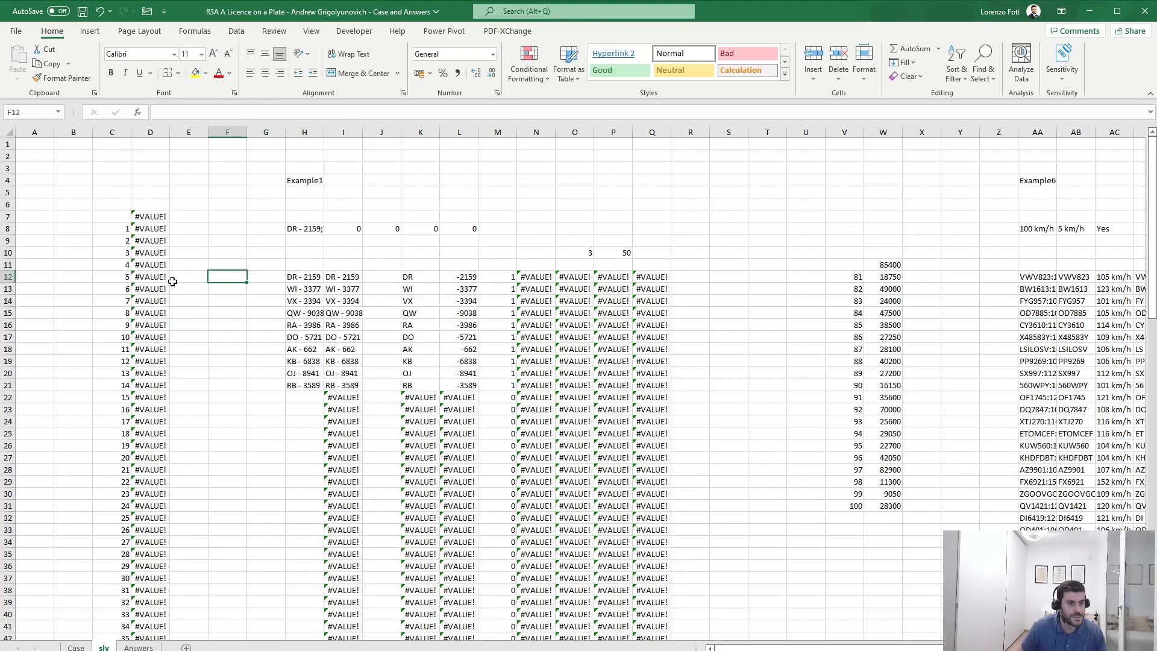
type("+")
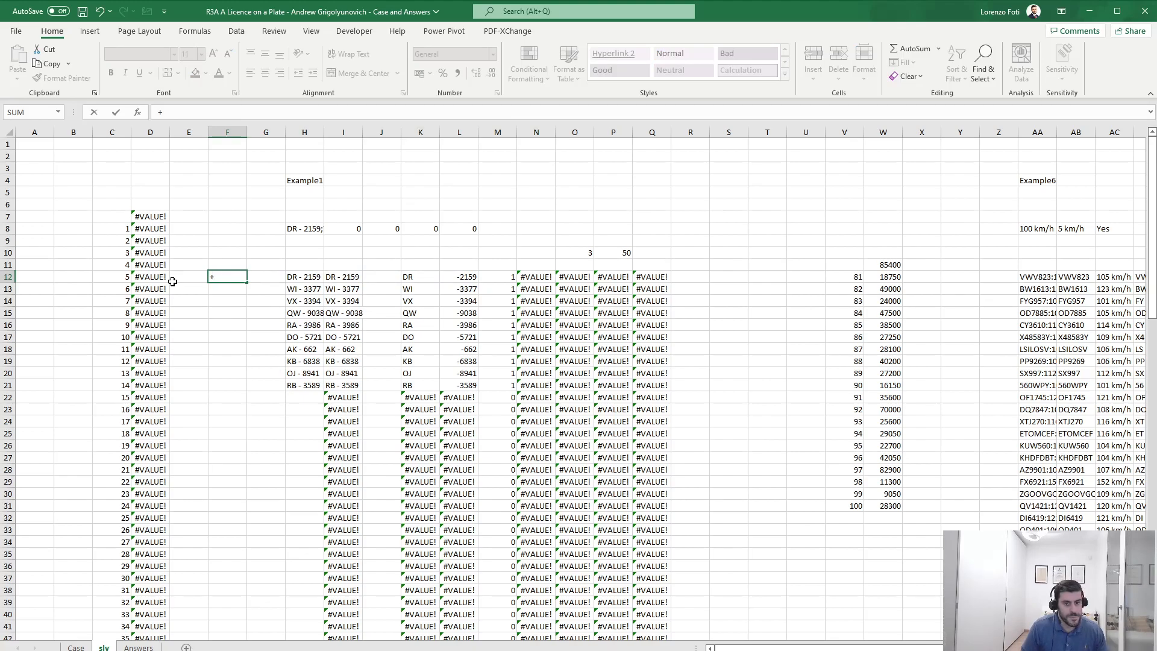
key("Escape")
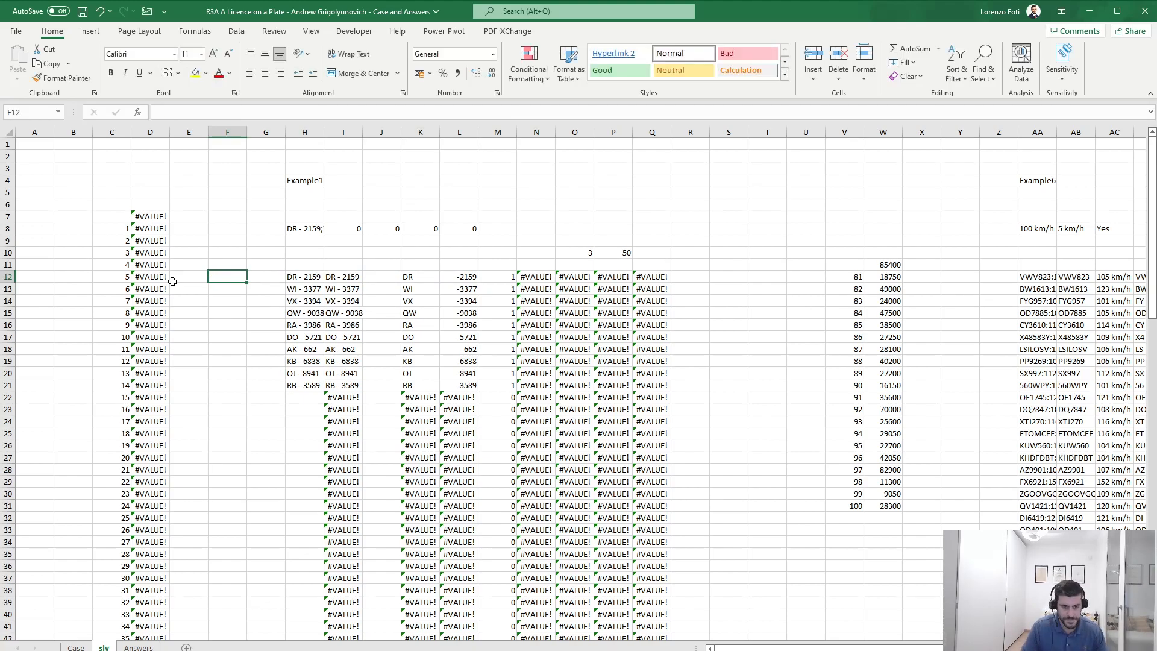
Step: Insert blank columns from column T on slv and generate the digits 0 to 9 across row 11 with SEQUENCE(;10;0) in T11
left_click(771, 287)
key("ctrl+space")
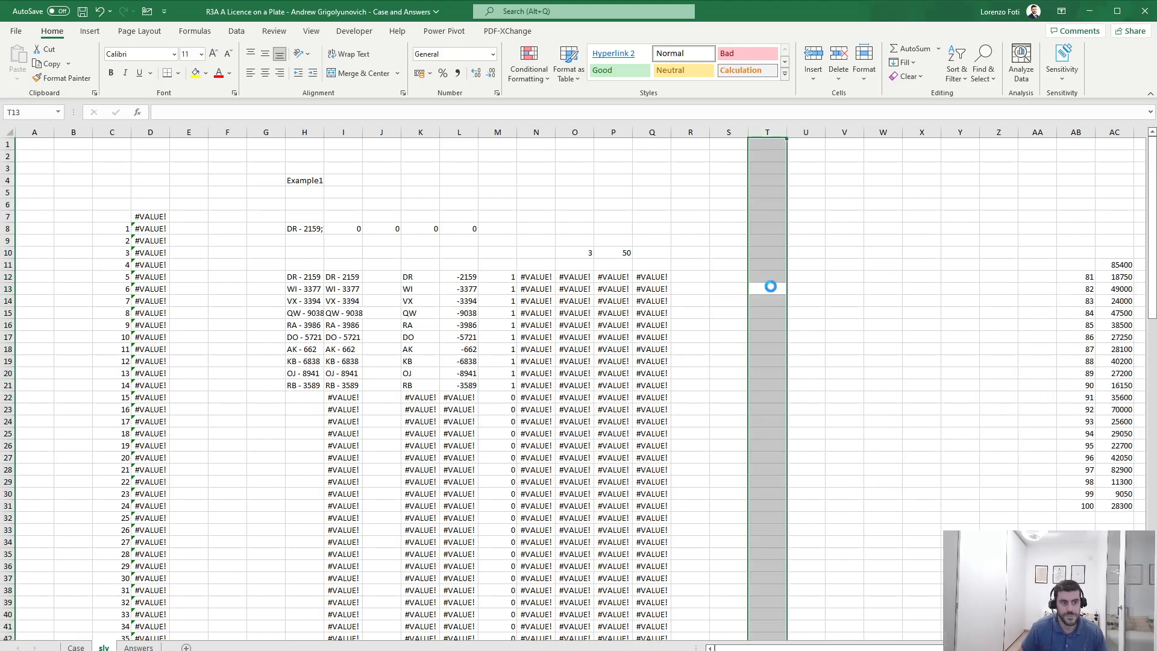
key("Left")
key("Right")
key("Up")
key("Right")
key("Up")
key("Left")
type("+seq")
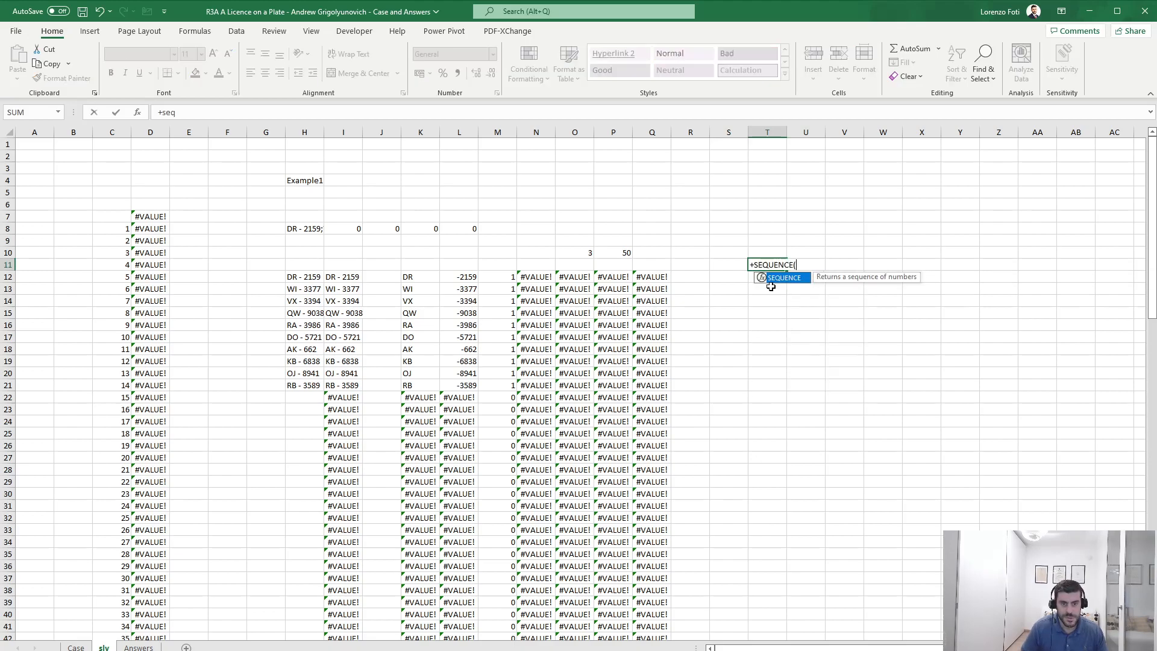
key("Tab")
type(";10;0)")
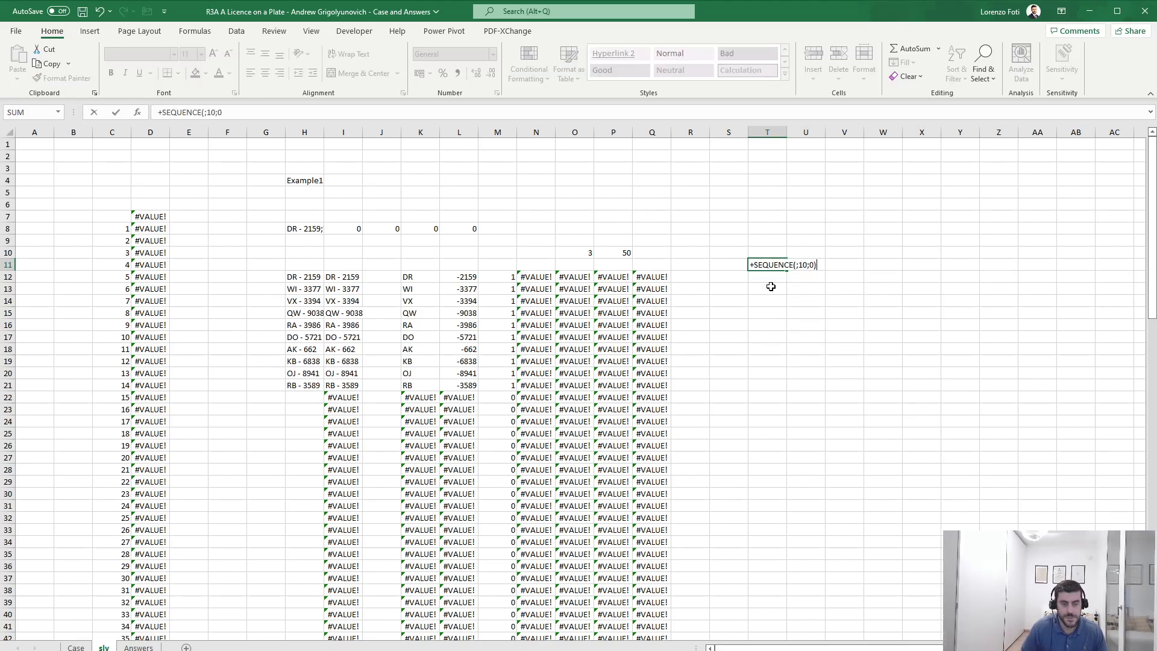
key("Return")
Step: In T12, count the header digit's occurrences in the plate with LEN($H12)-LEN(SUBSTITUTE($H12;T$11;""))
type("+len(")
key("ctrl+Left")
key("ctrl+Left")
key("ctrl+Left")
key("ctrl+Left")
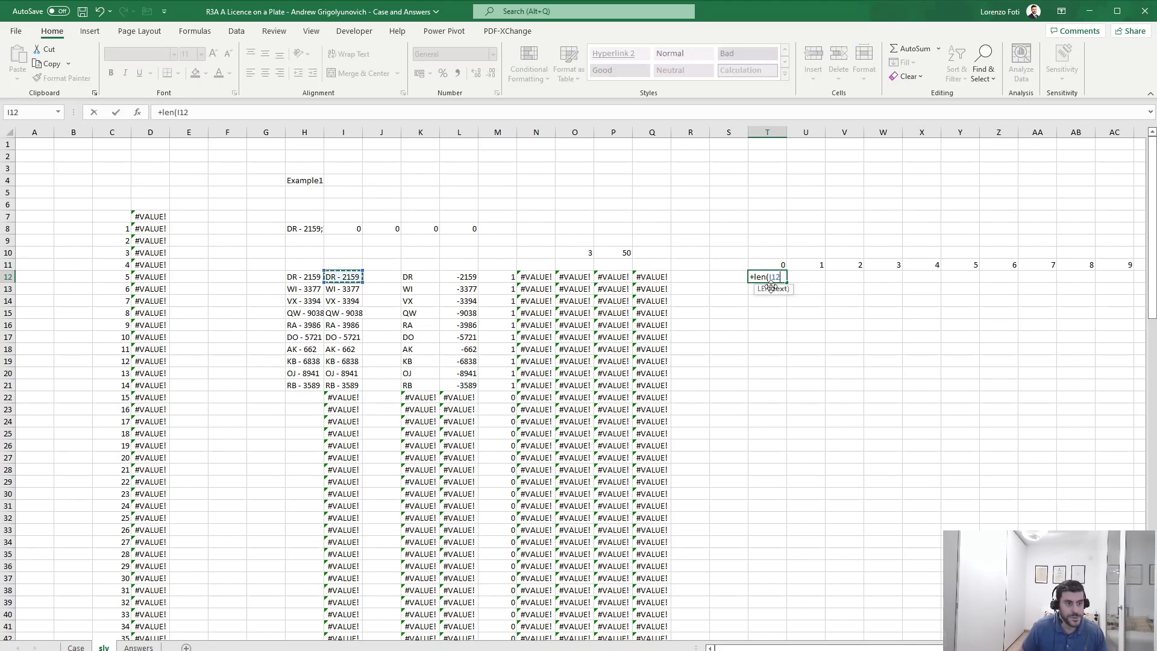
type(")-len(subs")
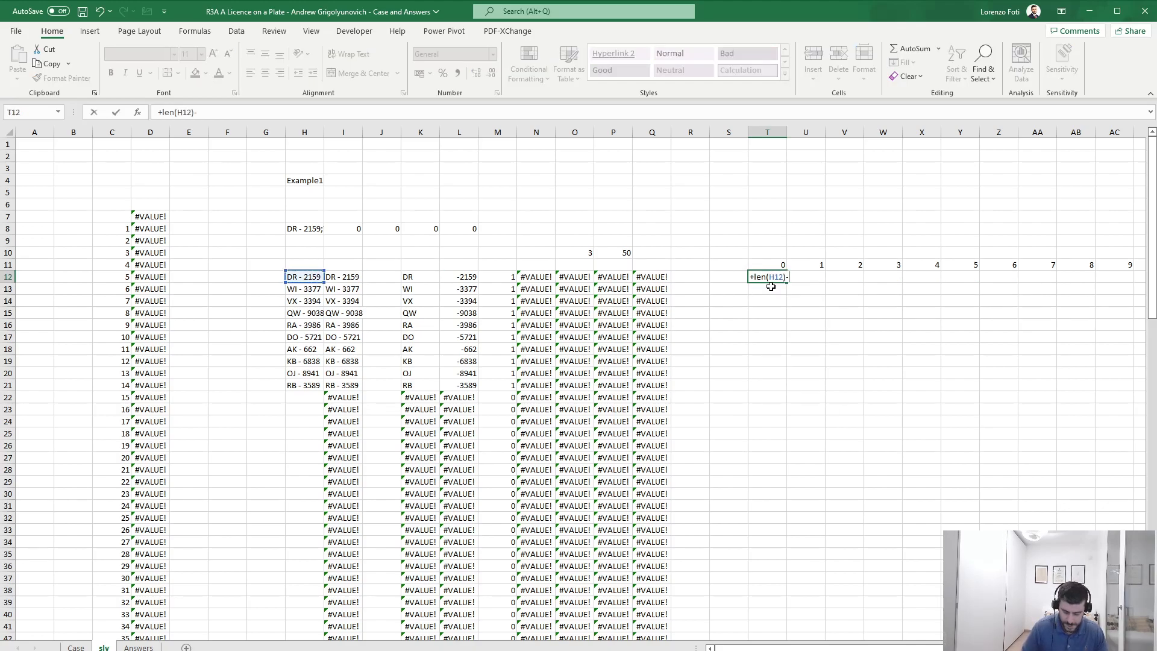
key("Tab")
key("ctrl+Left")
key("ctrl+Left")
key("ctrl+Left")
key("ctrl+Left")
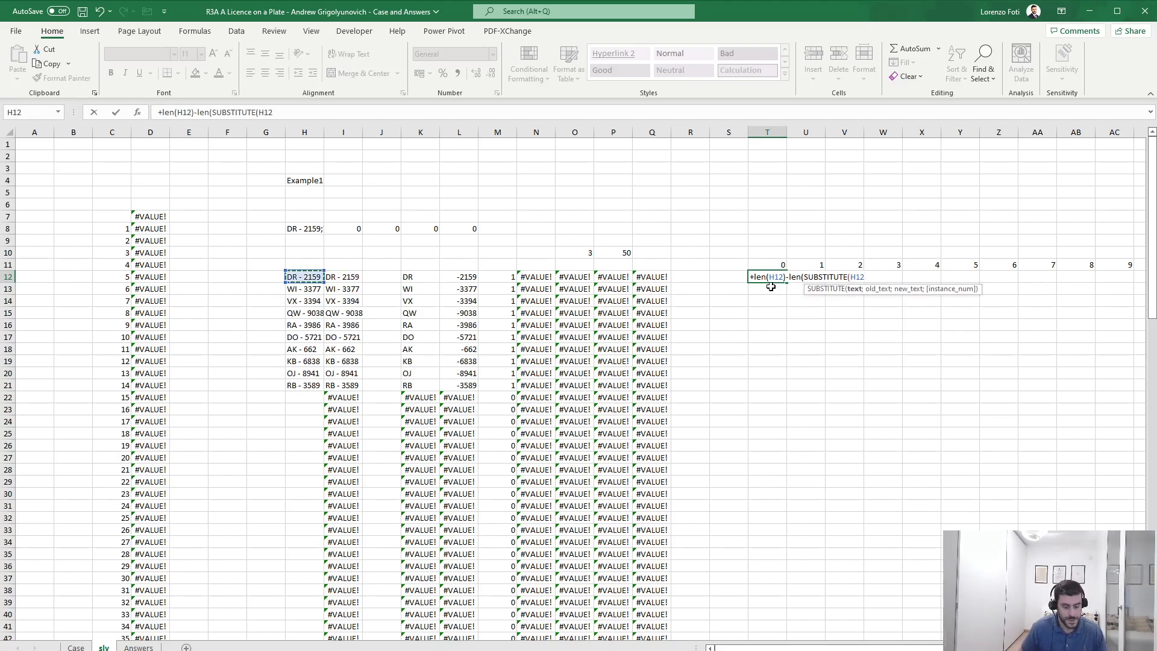
key("F4")
key("F4")
key("F4")
type(";")
key("Up")
key("F4")
key("F4")
type(";\"\"))")
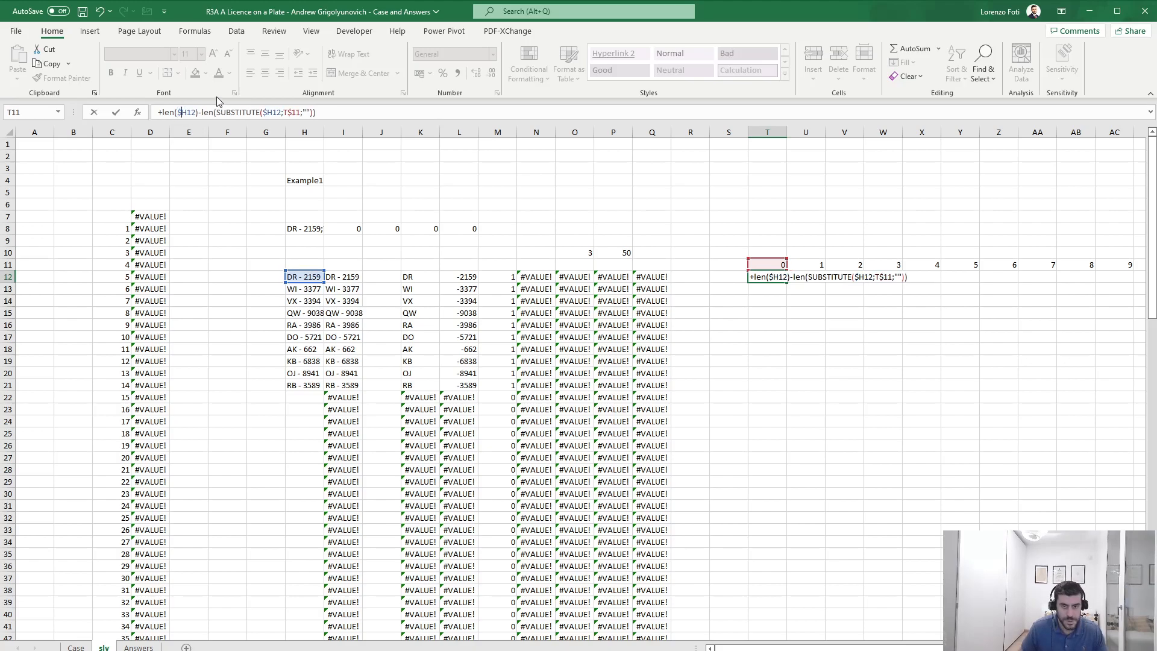
key("Return")
Step: Copy the digit-count formula from T12 across the ten digit columns and ten plate rows, T12:AC21
key("Up")
key("ctrl+c")
key("shift+Right")
key("shift+Right")
key("shift+Right")
key("shift+Right")
key("shift+Right")
key("shift+Right")
key("shift+Right")
key("shift+Right")
key("shift+Right")
key("shift+Right")
key("shift+Right")
key("shift+Left")
key("shift+Left")
key("shift+Down")
key("shift+Down")
key("shift+Down")
key("shift+Down")
key("shift+Down")
key("shift+Down")
key("shift+Down")
key("shift+Down")
key("shift+Down")
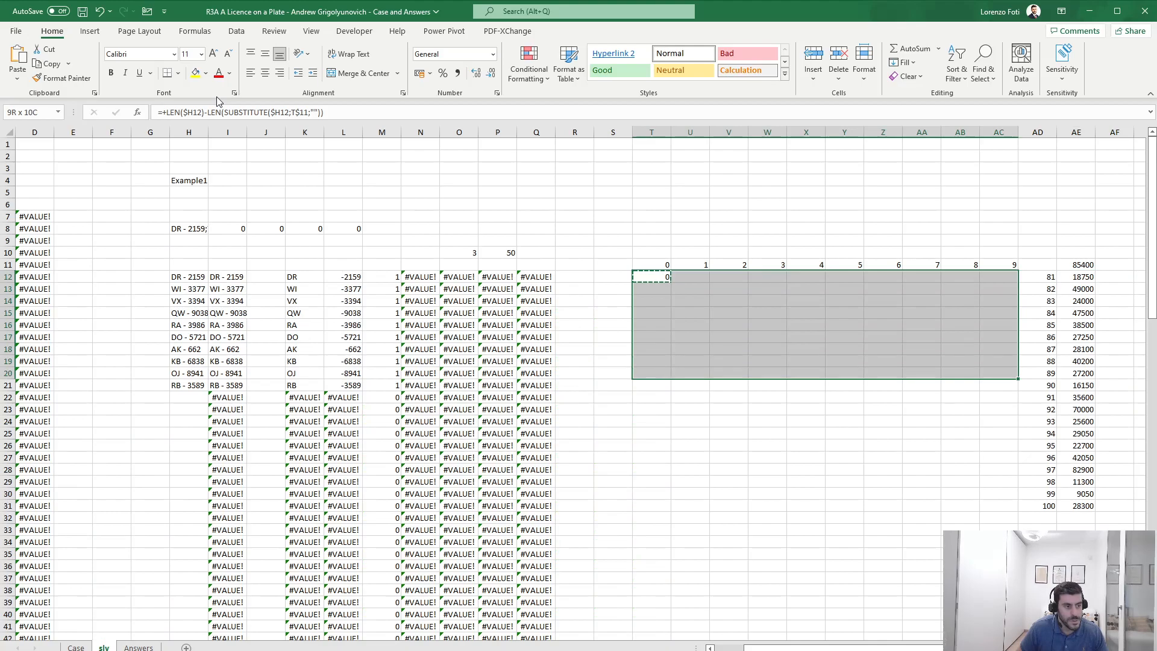
key("Return")
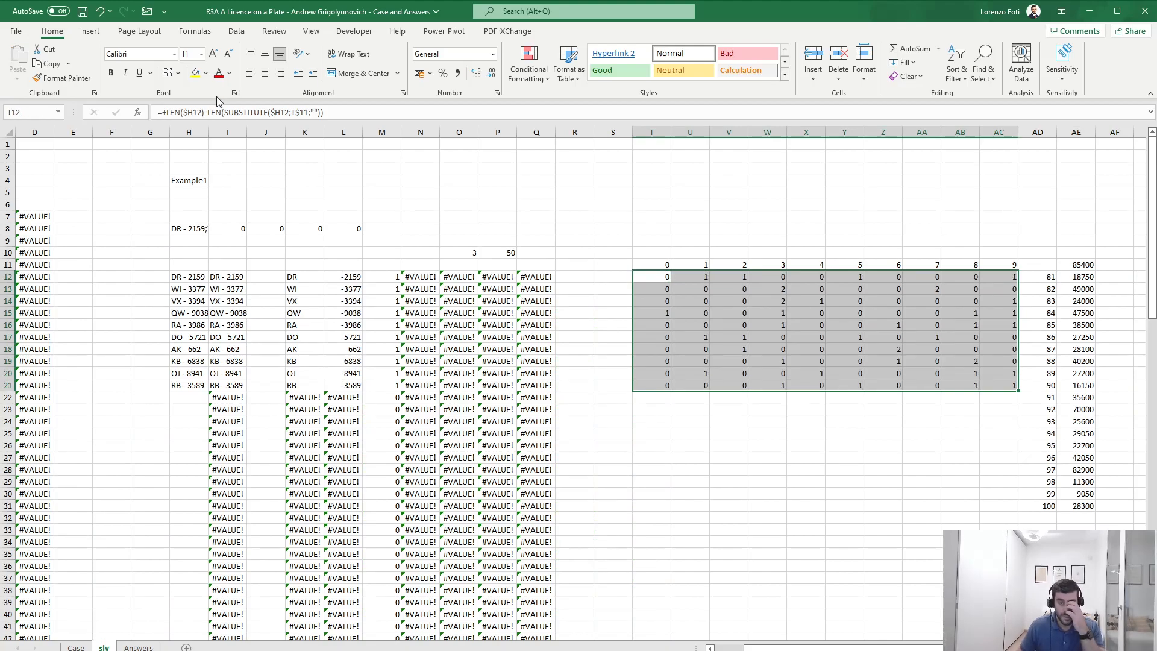
Step: Insert two blank columns before the game numbers in column AD
left_click(1042, 287)
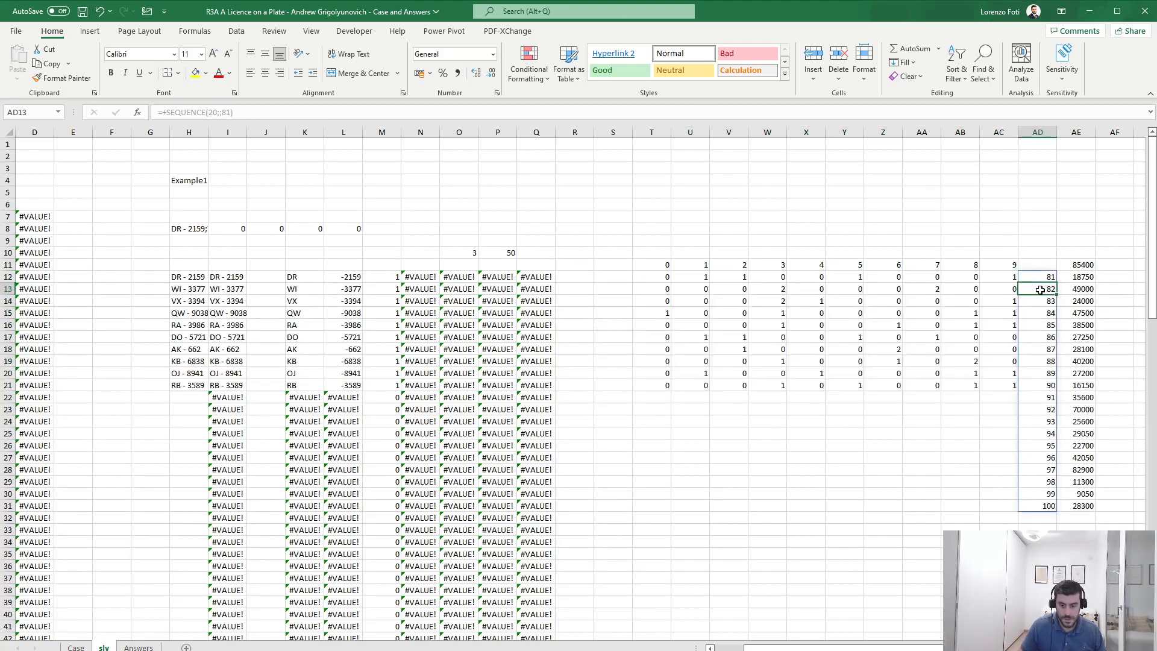
key("ctrl+space")
key("ctrl+z")
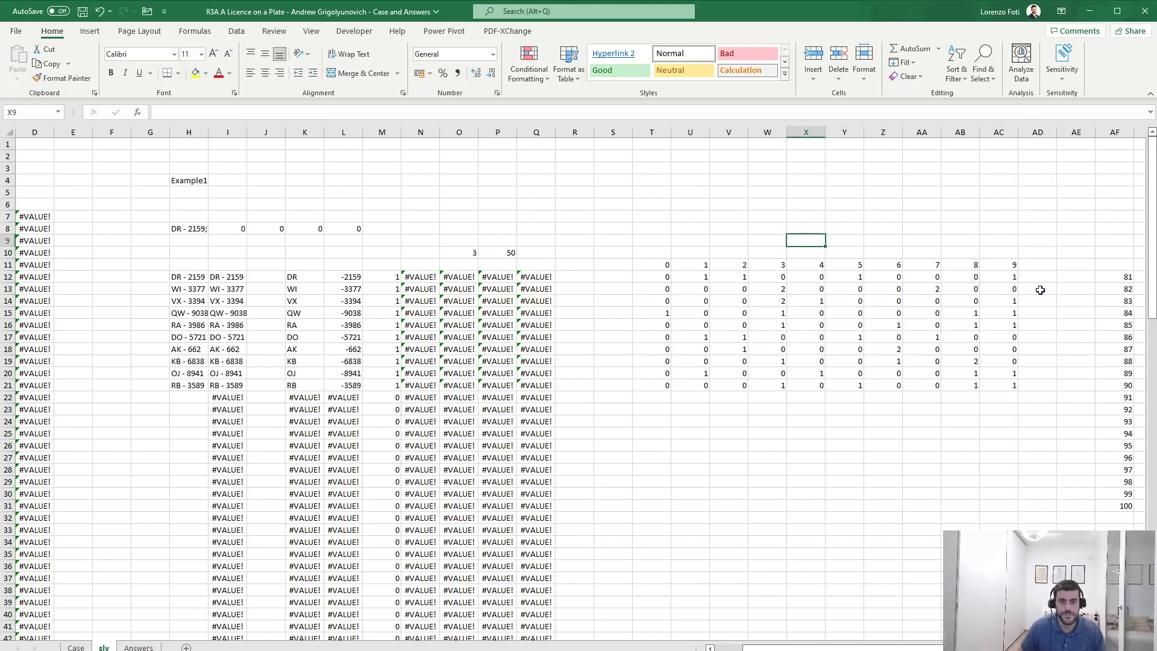
Step: Total the digit 0 counts in T9 by summing T12:T21
type("+sum(")
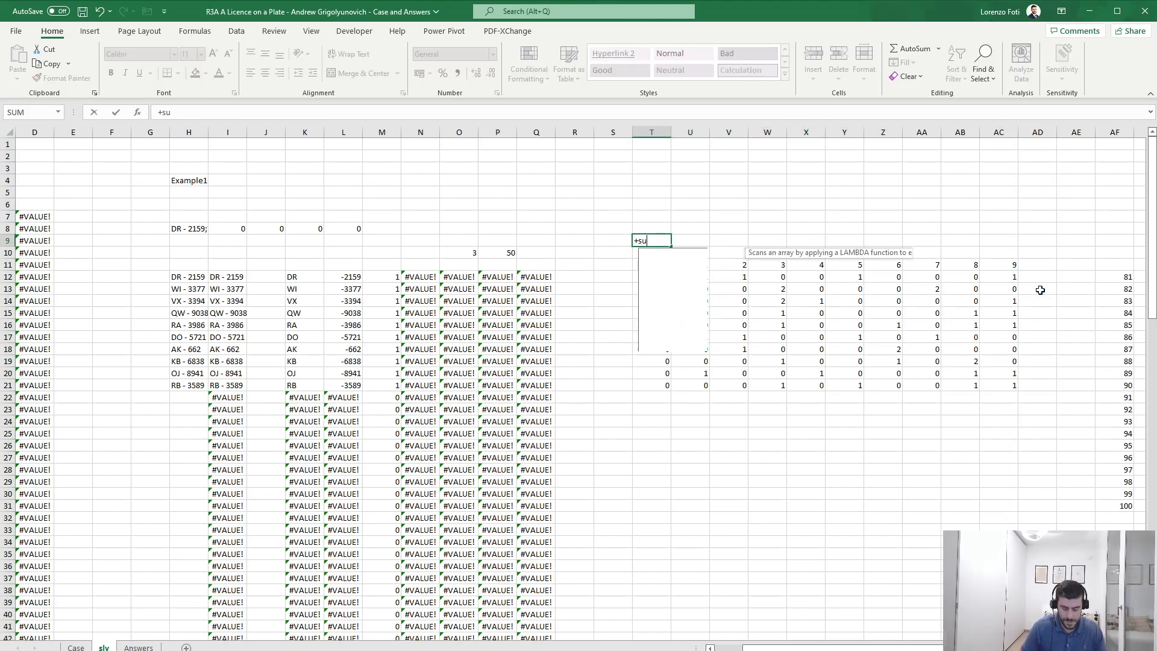
key("Down")
key("Down")
key("Down")
key("ctrl+shift+Down")
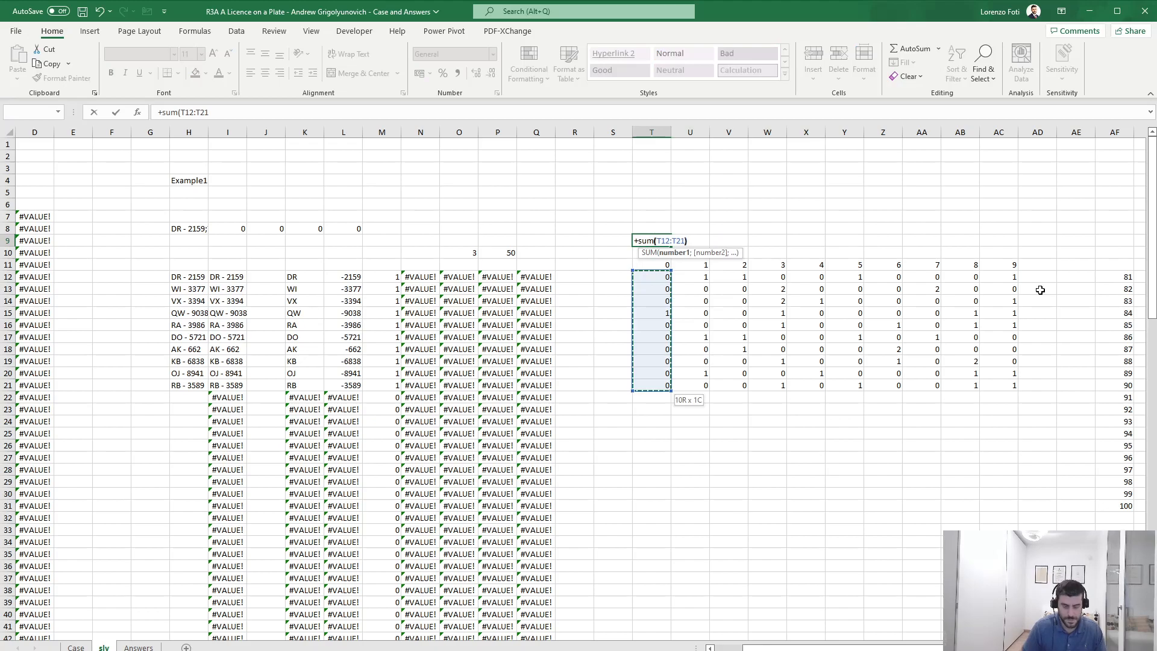
key("ctrl+Return")
Step: Copy the total formula from T9 across to AC9 for all ten digits
key("ctrl+c")
key("shift+Right")
key("shift+Right")
key("shift+Right")
key("shift+Right")
key("shift+Right")
key("shift+Right")
key("shift+Right")
key("shift+Right")
key("shift+Right")
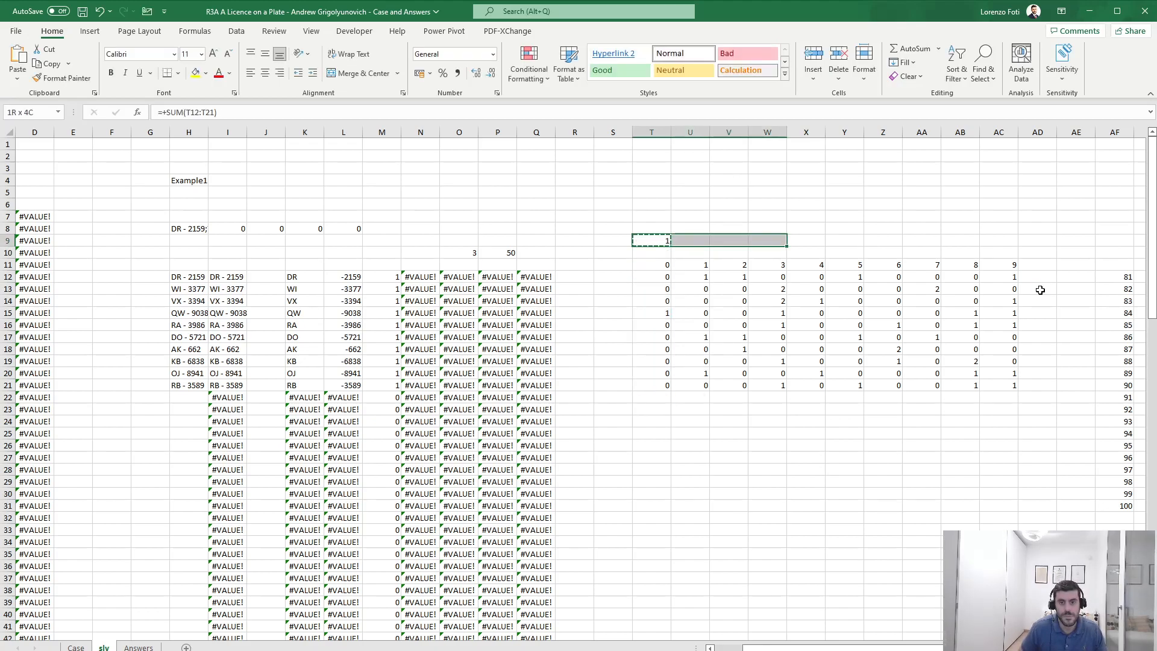
key("Return")
Step: Check the digit totals in row 9 and enter 3 as the Bonus 1 answer on the Case sheet
key("Left")
key("Right")
key("Right")
key("Right")
key("Right")
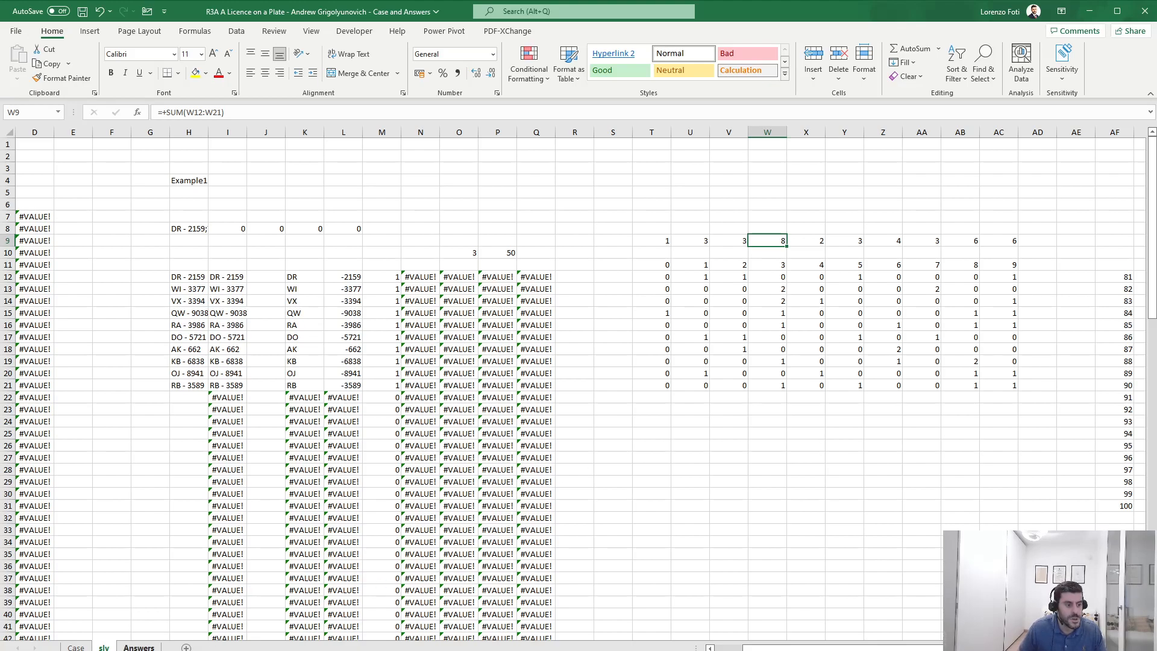
left_click(76, 648)
scroll(170, 448, "up", 3)
scroll(170, 449, "down", 2)
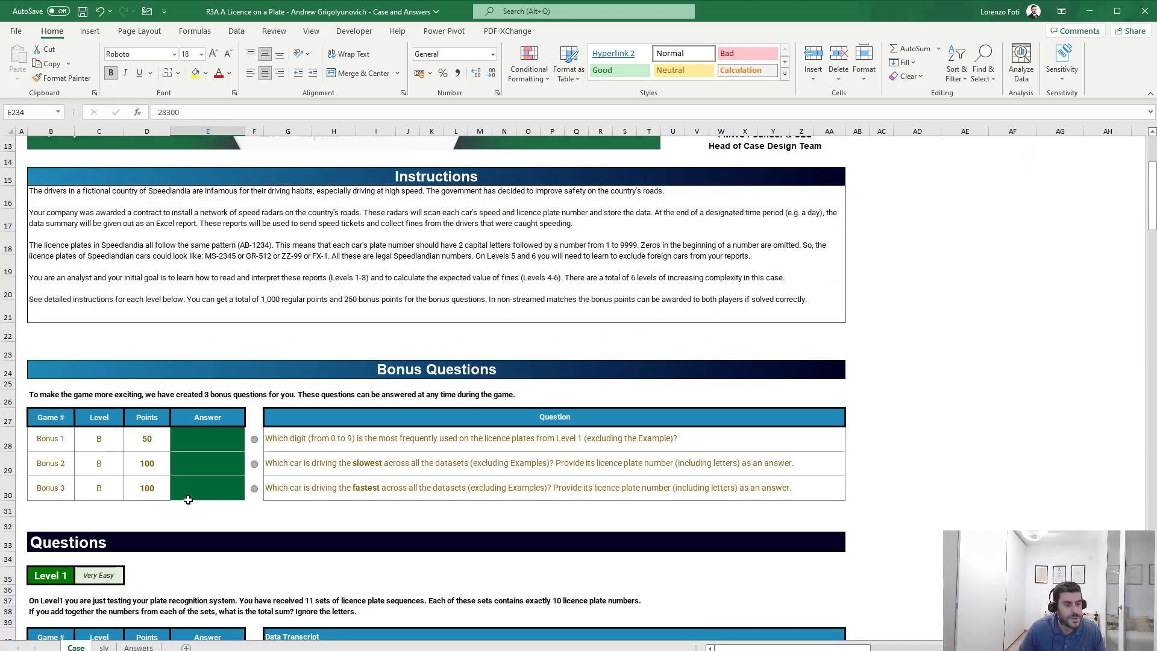
left_click(215, 437)
type("3")
key("Return")
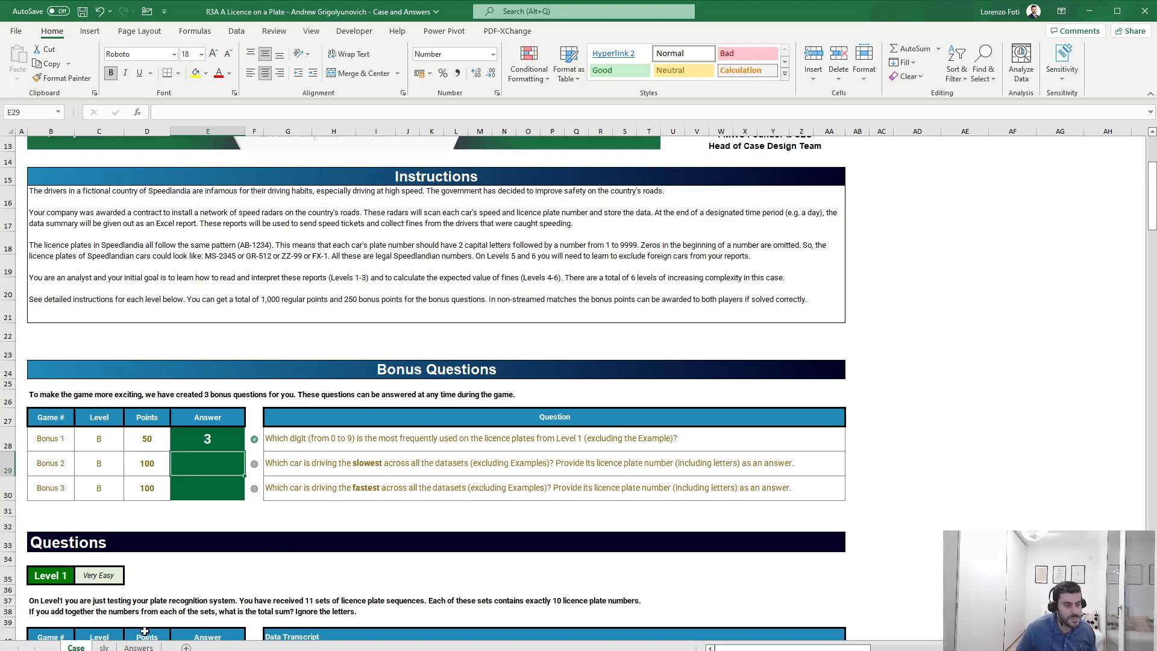
Step: Review the slowest-car and fastest-car bonus questions and the level data on the Case sheet to see where speeds begin
left_click(103, 647)
left_click_drag(269, 461, 22, 441)
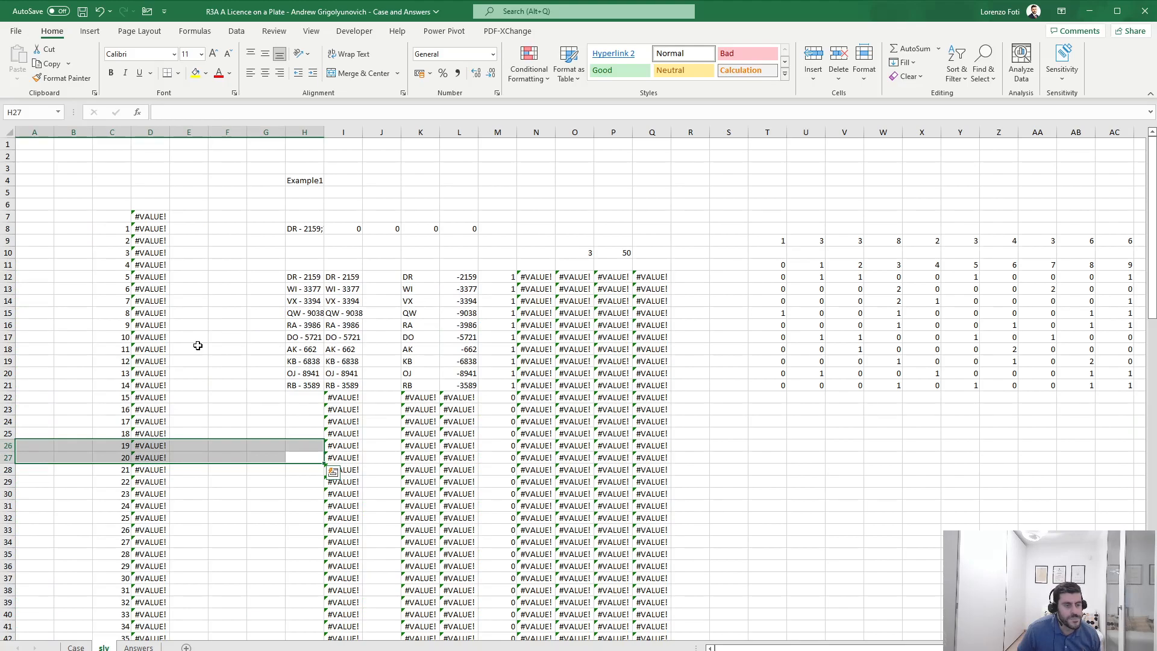
left_click(82, 647)
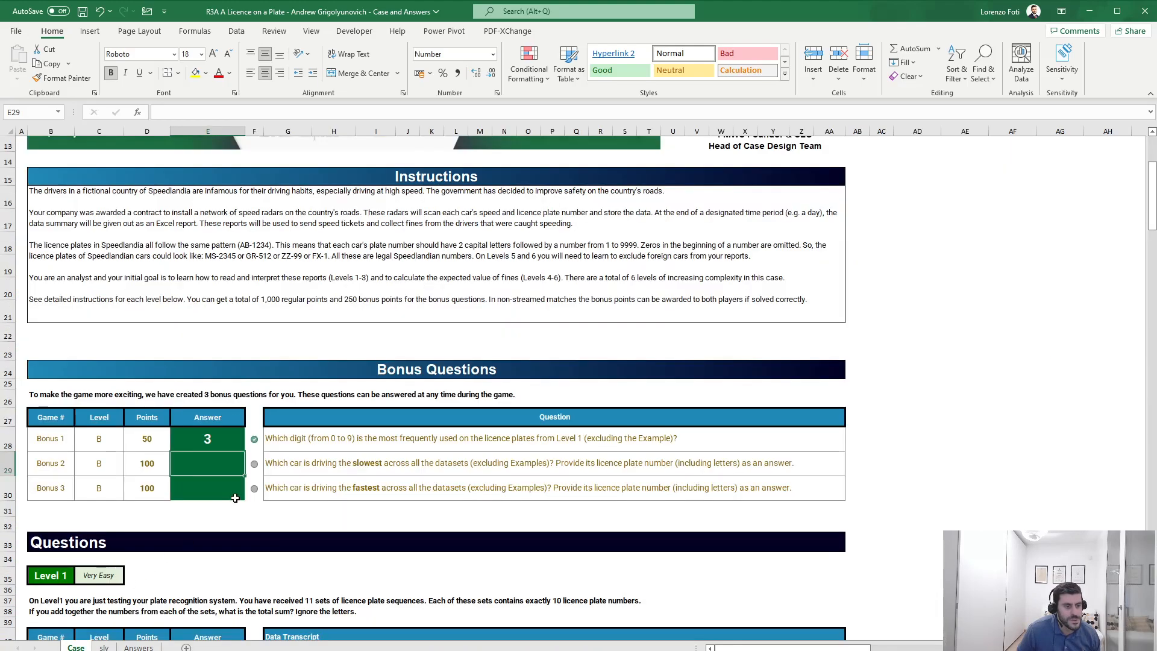
scroll(235, 498, "down", 6)
scroll(235, 498, "down", 15)
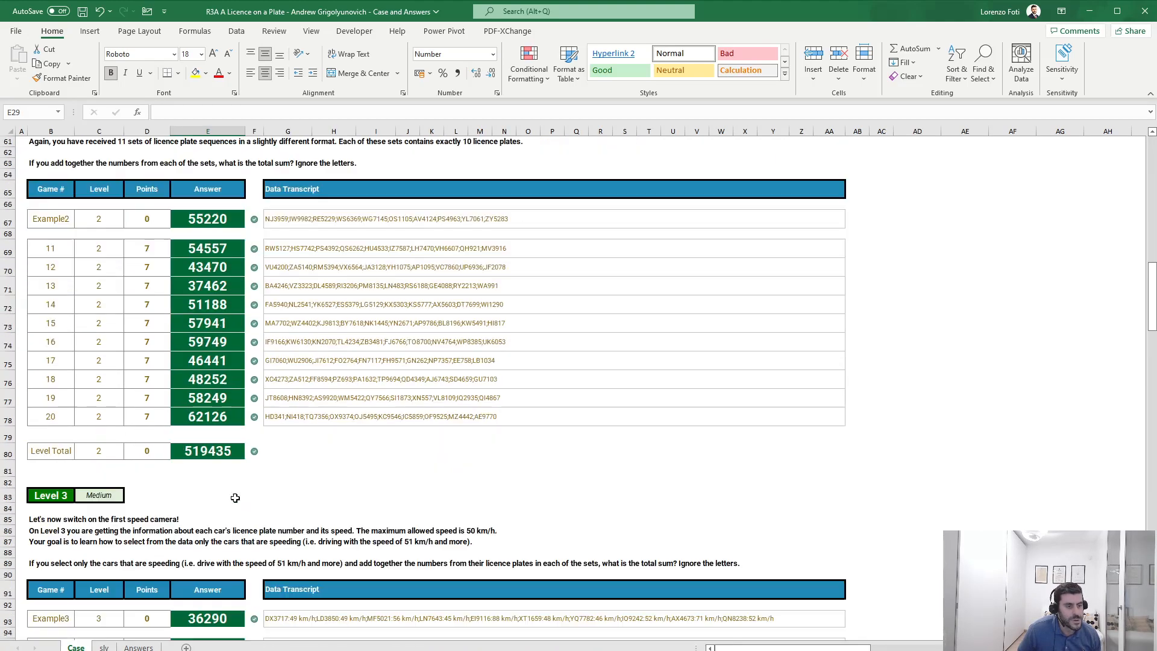
scroll(236, 498, "up", 20)
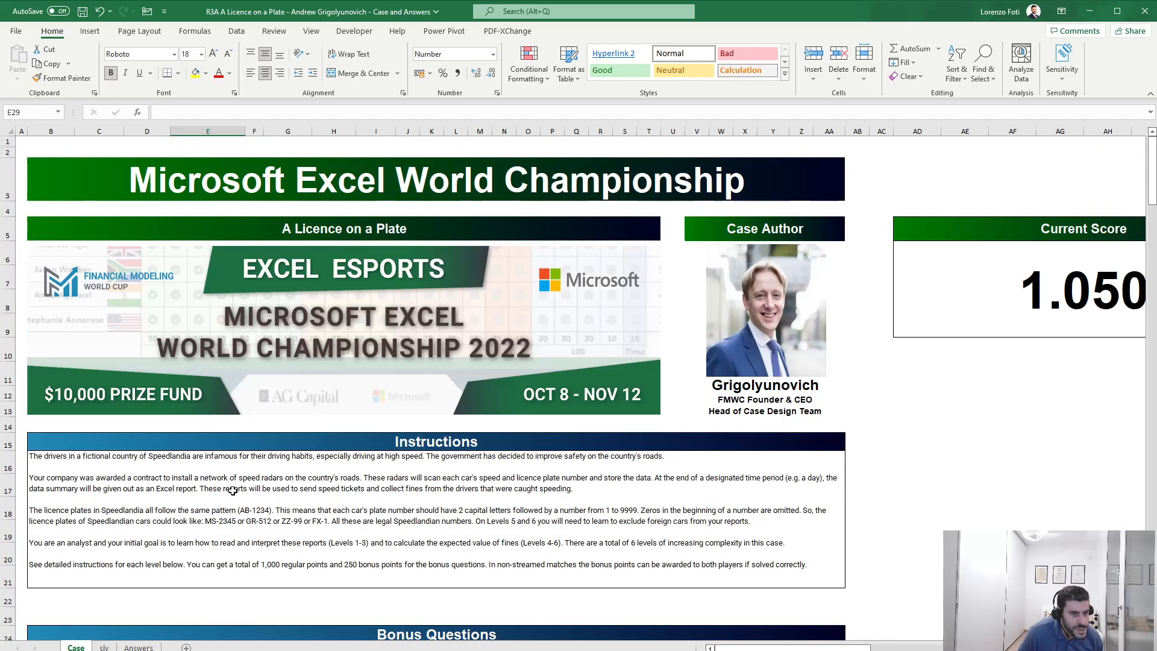
scroll(232, 491, "down", 5)
scroll(232, 493, "down", 20)
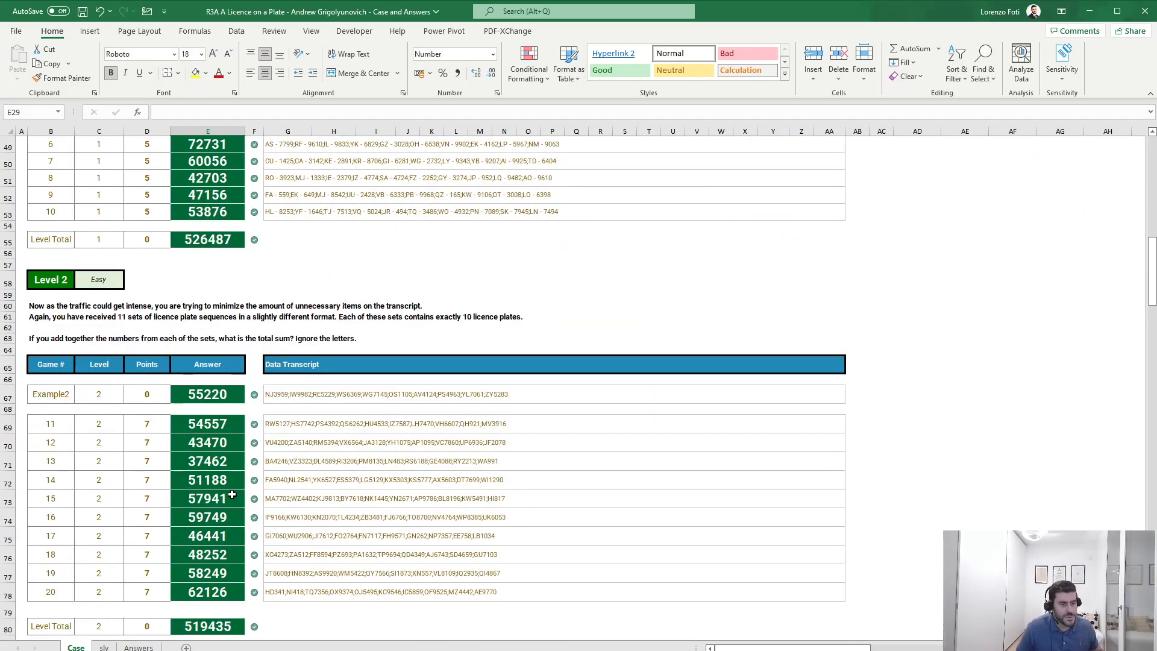
Step: Change the game label in H4 on slv to Example3
left_click(104, 647)
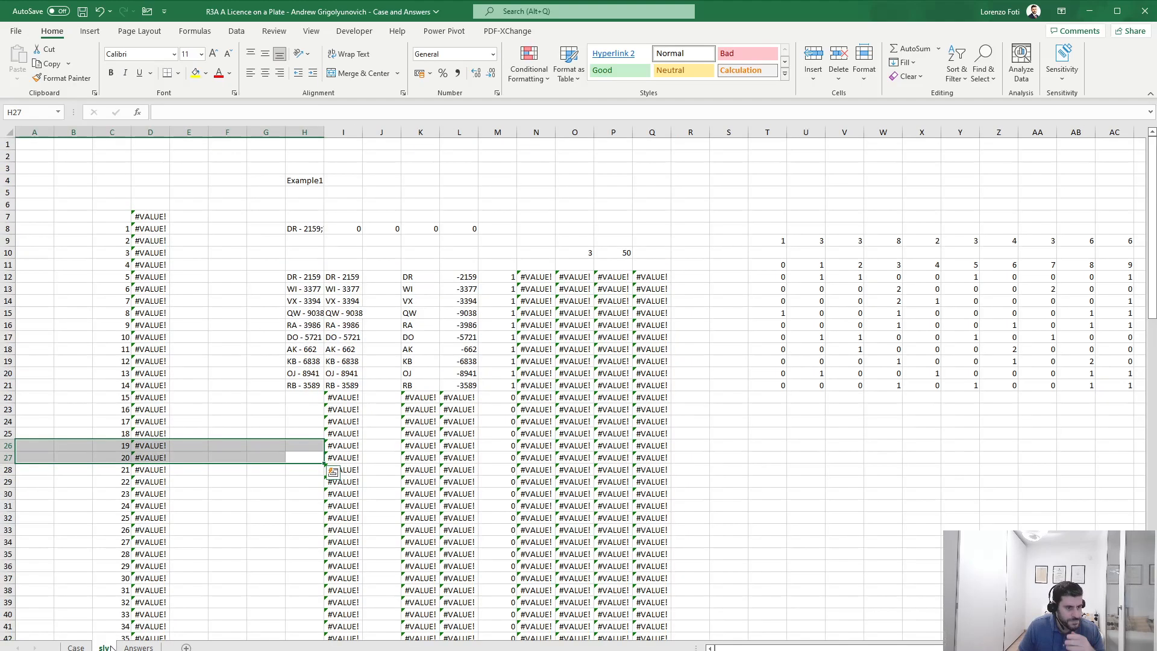
left_click(304, 181)
left_click(258, 113)
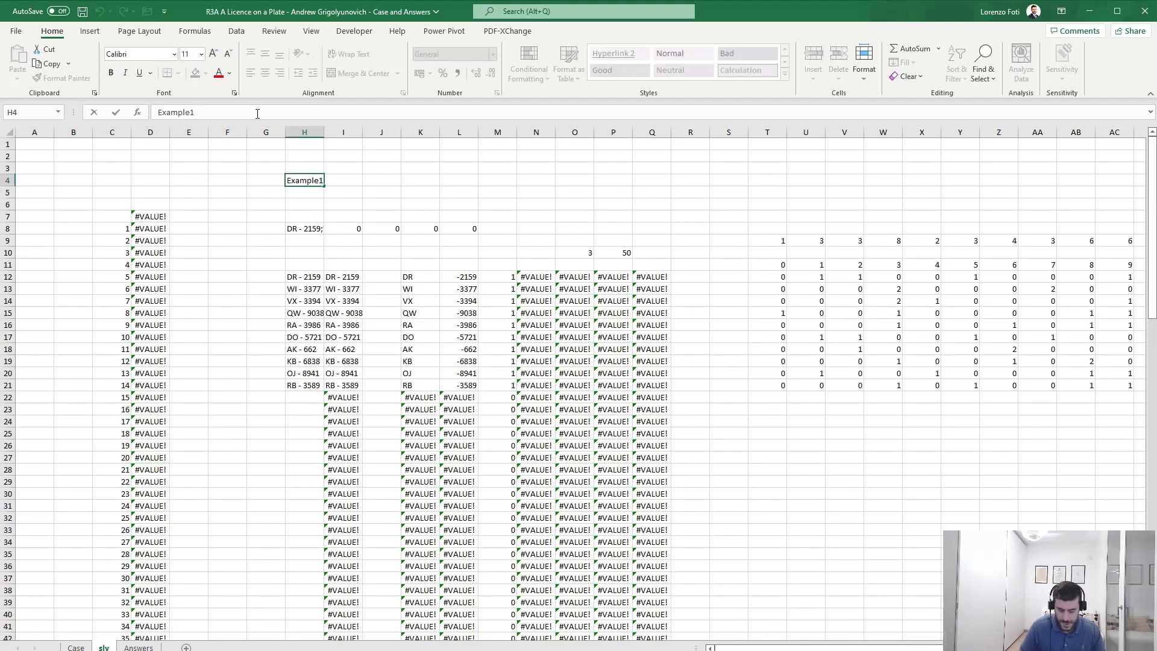
key("Return")
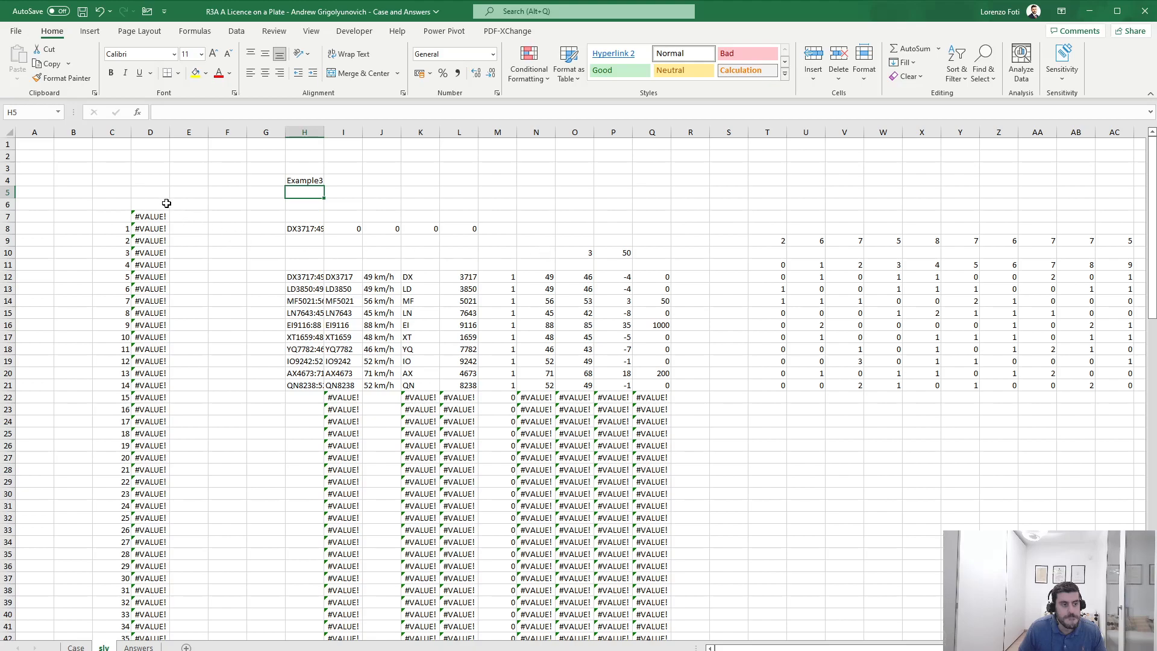
Step: Enter a minimum-speed formula in E7 using MIN over N12:N111
left_click(182, 215)
type("+min(")
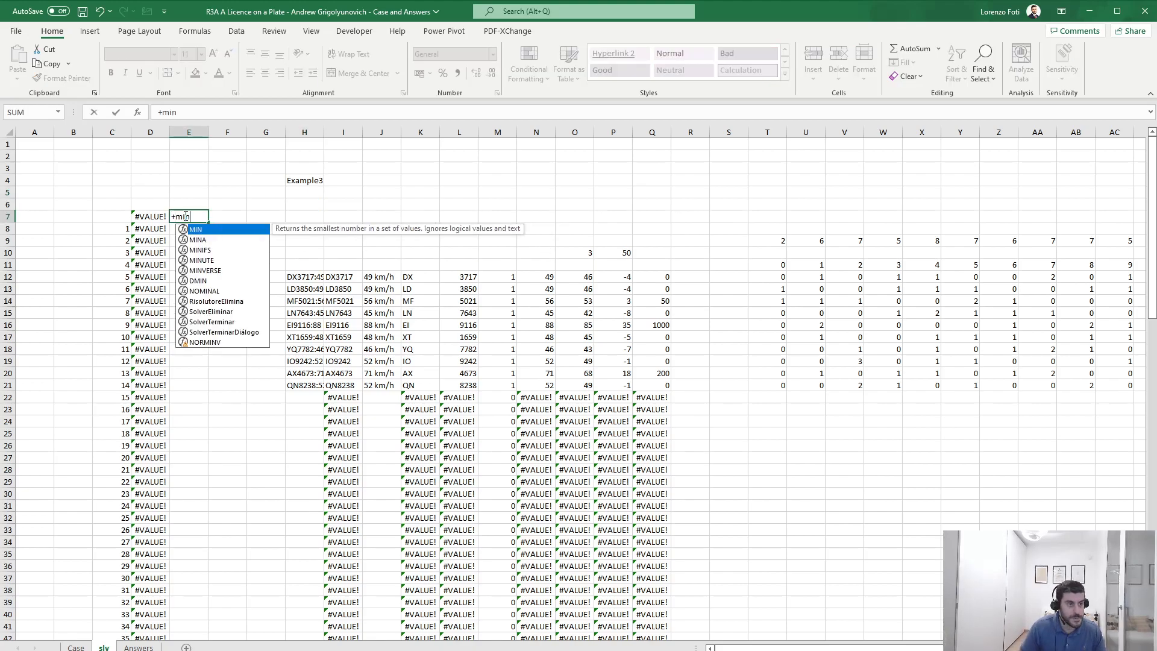
left_click(591, 278)
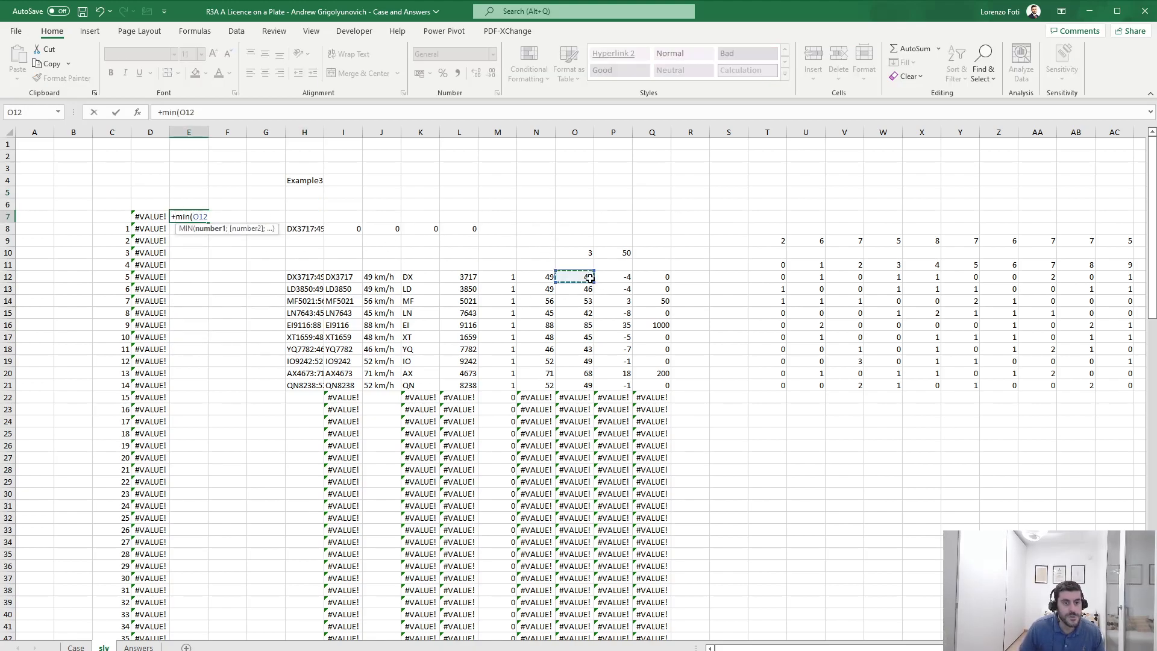
key("Left")
key("ctrl+shift+Down")
type(")")
key("Return")
key("Up")
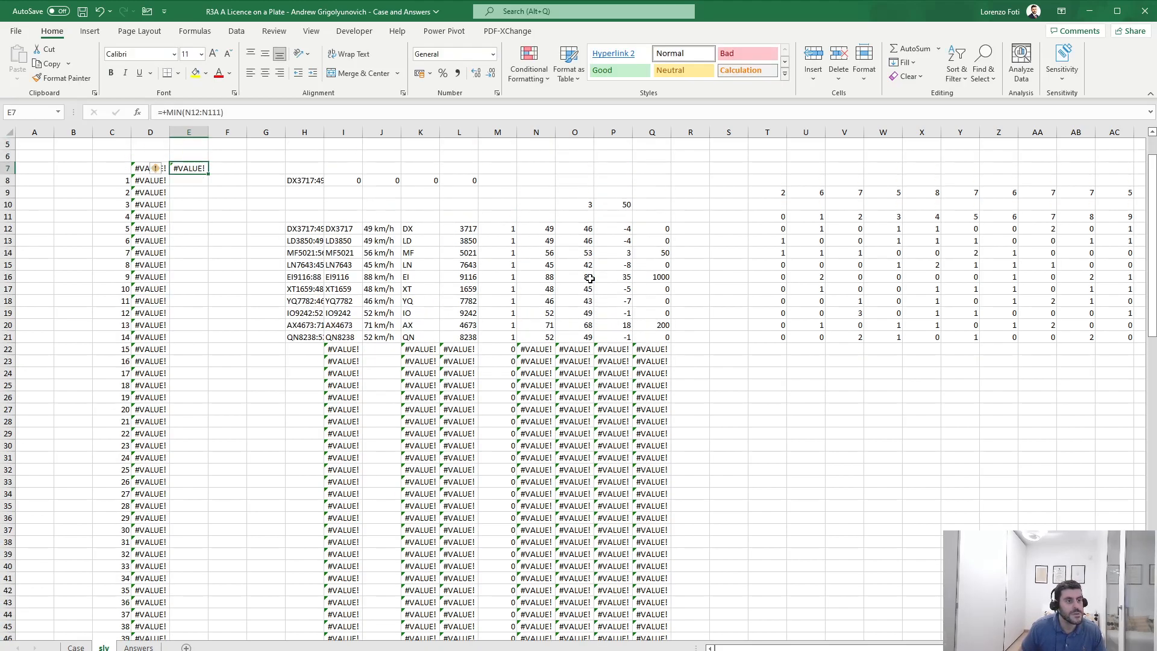
key("Right")
type("+max(")
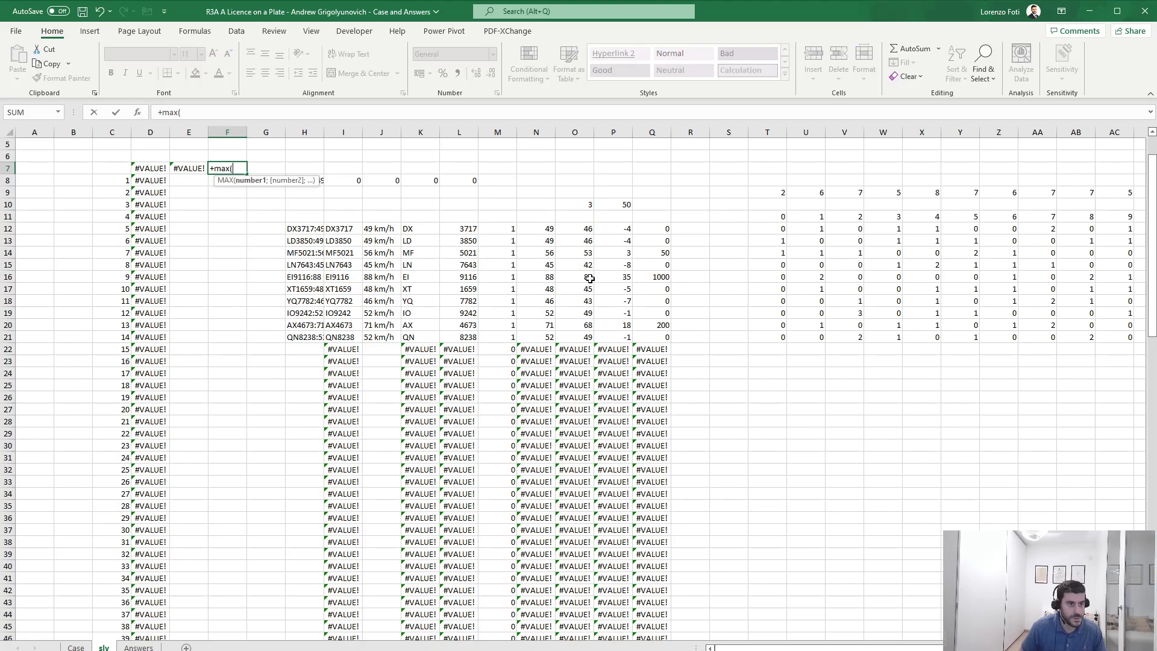
key("Escape")
Step: Wrap the SUBSTITUTE part of the speed formula in N12 in IFERROR with "-" as the fallback value
key("Right")
key("Right")
key("Right")
key("Right")
key("Right")
key("Right")
key("Right")
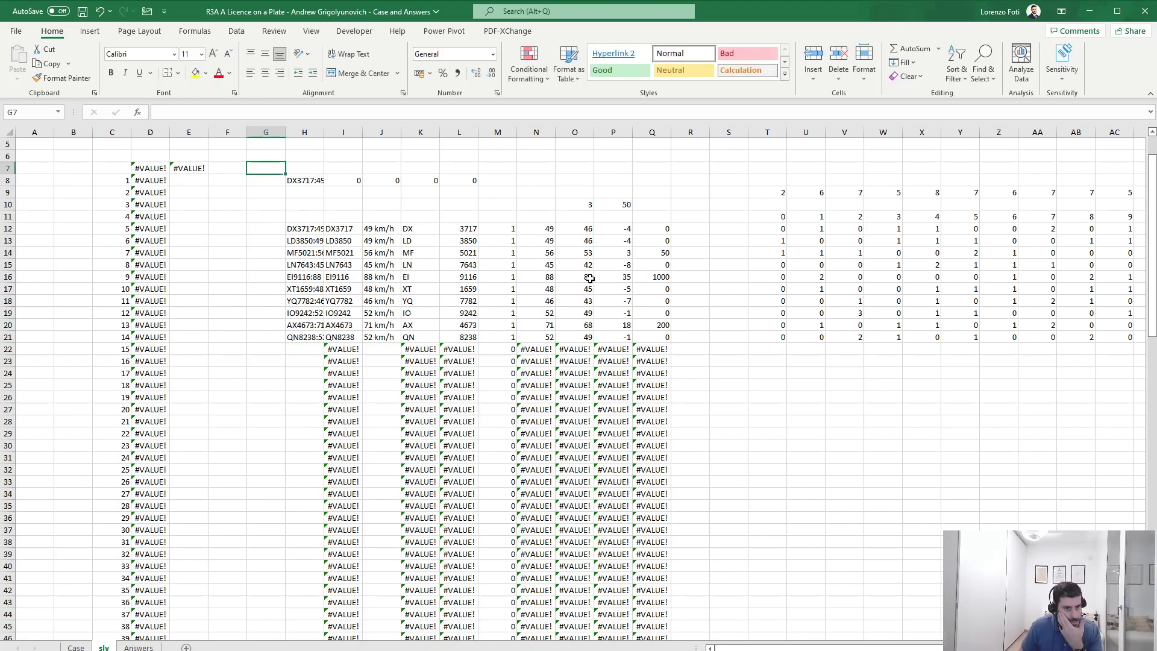
key("Down")
key("Down")
key("Down")
key("Right")
key("Right")
key("Down")
key("Down")
key("Left")
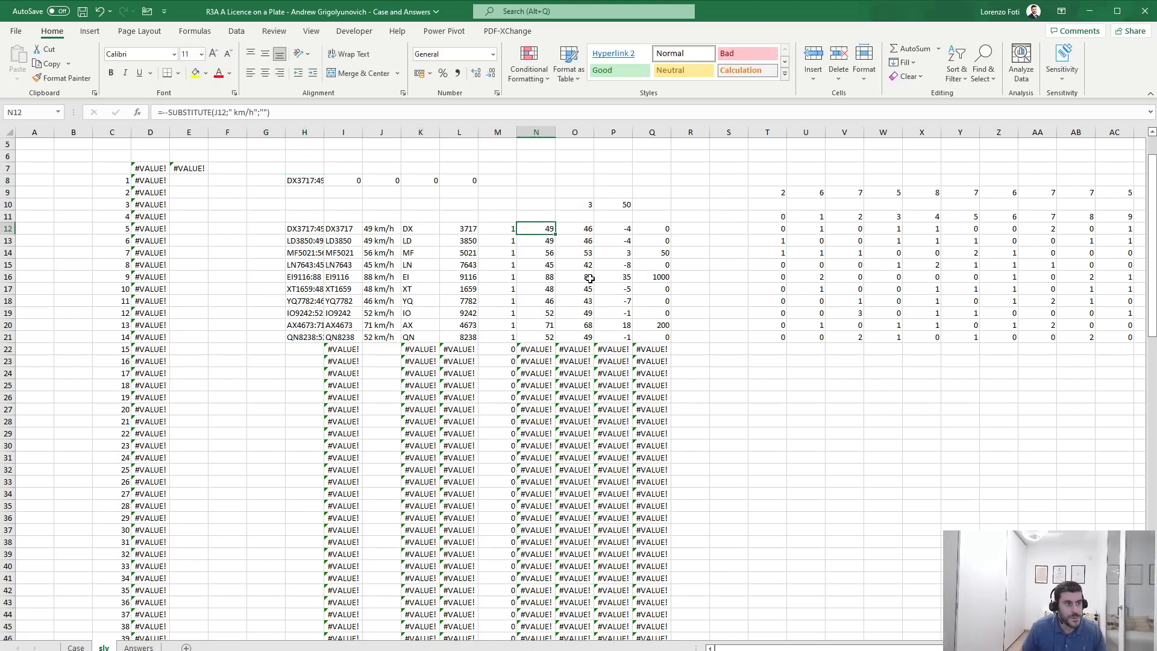
left_click(167, 114)
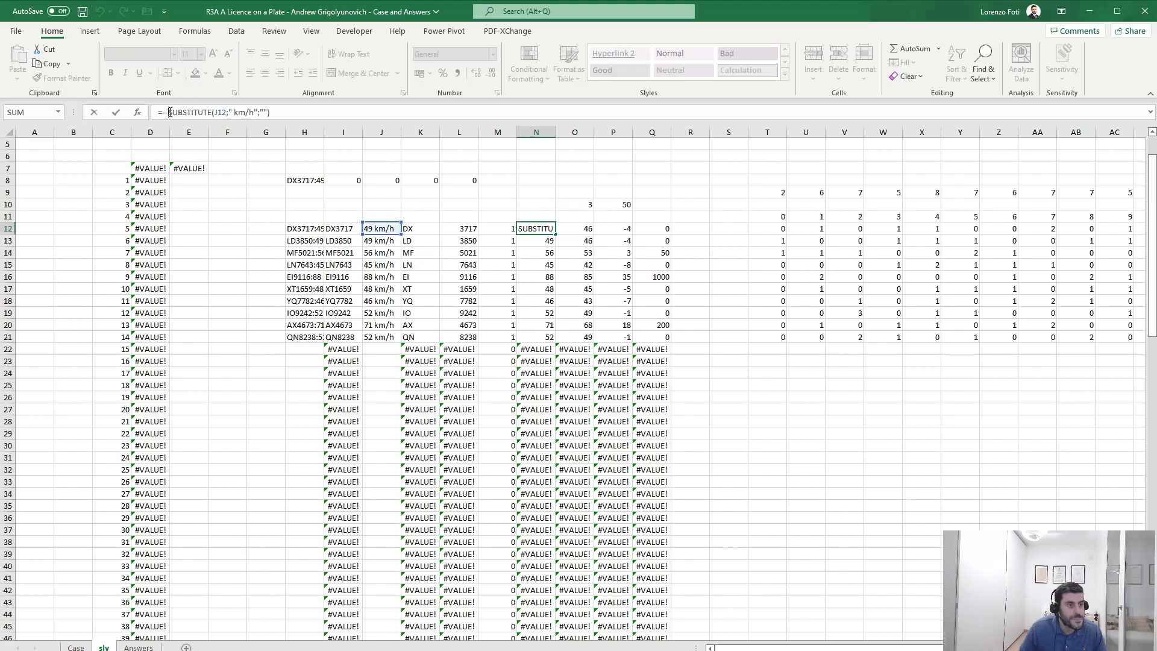
type("IFERROR(")
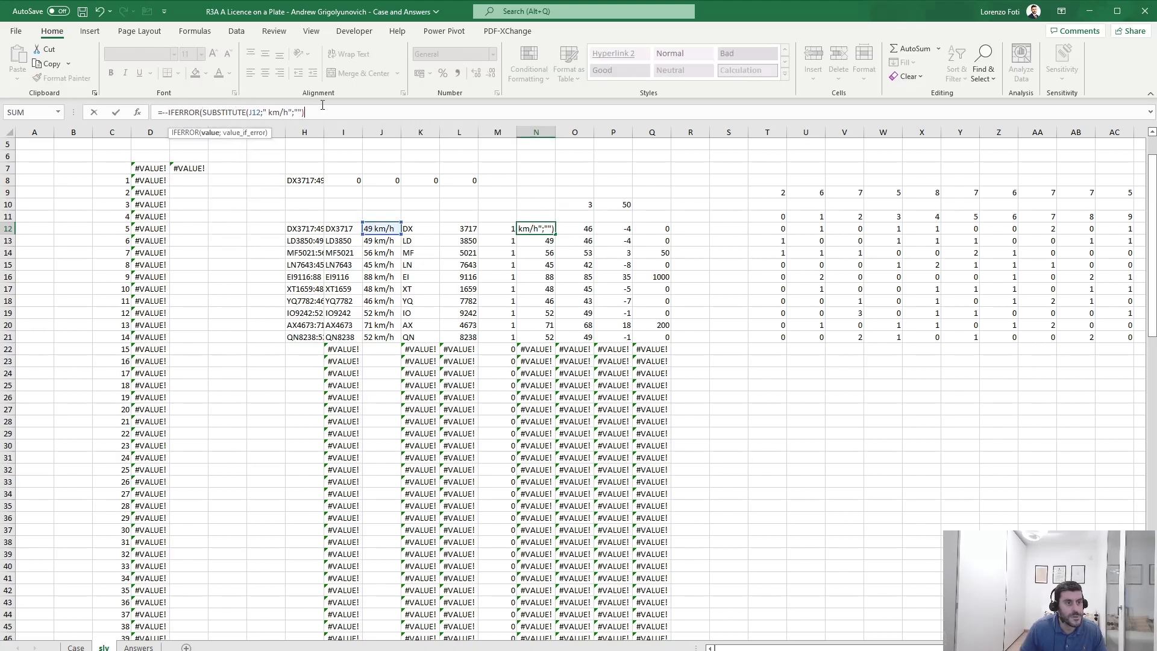
type(";")
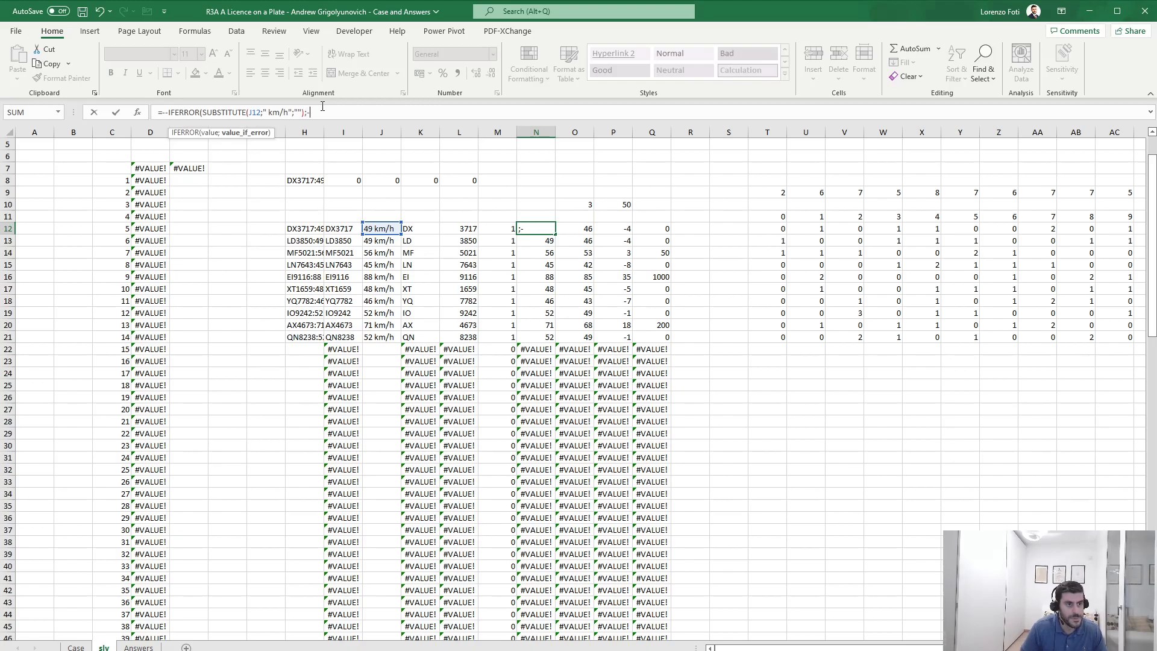
type("\"-\"")
key("Escape")
Step: Copy the speed formula from N12 down the remaining rows of column N
key("ctrl+c")
key("Down")
key("ctrl+shift+Down")
key("ctrl+v")
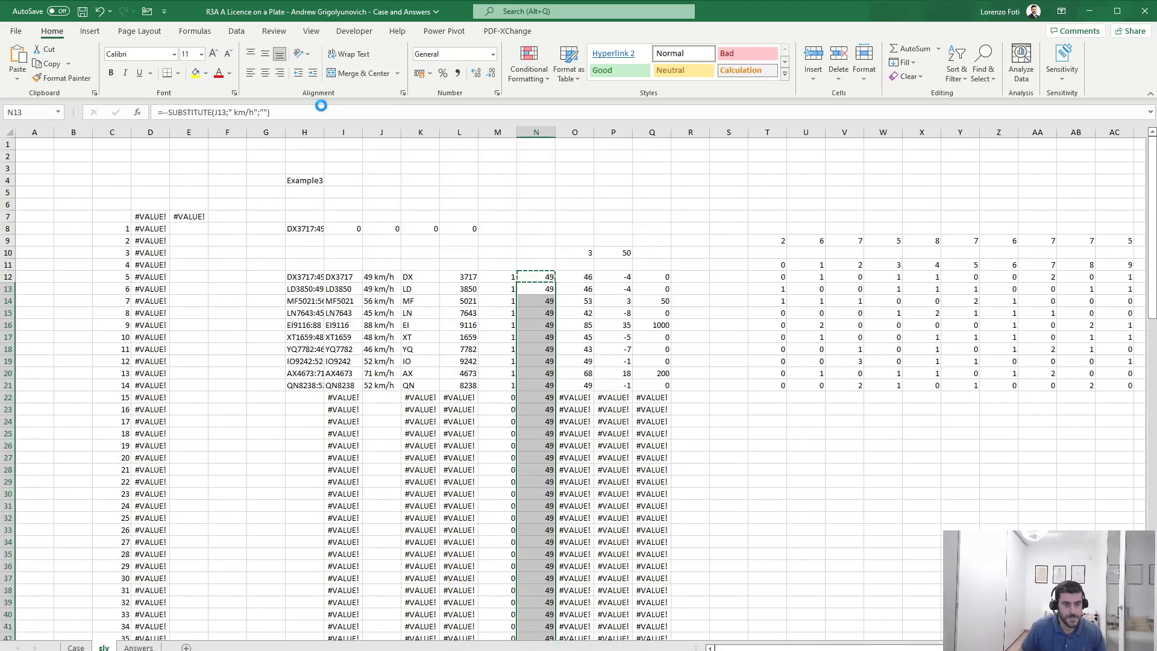
Step: Rewrite the speed formula in N22 as =IFERROR(--SUBSTITUTE(J22;" km/h";"");"-"), with the double negative inside IFERROR
key("Down")
key("Down")
key("Down")
key("Down")
key("Down")
key("Down")
key("Down")
key("Down")
key("Down")
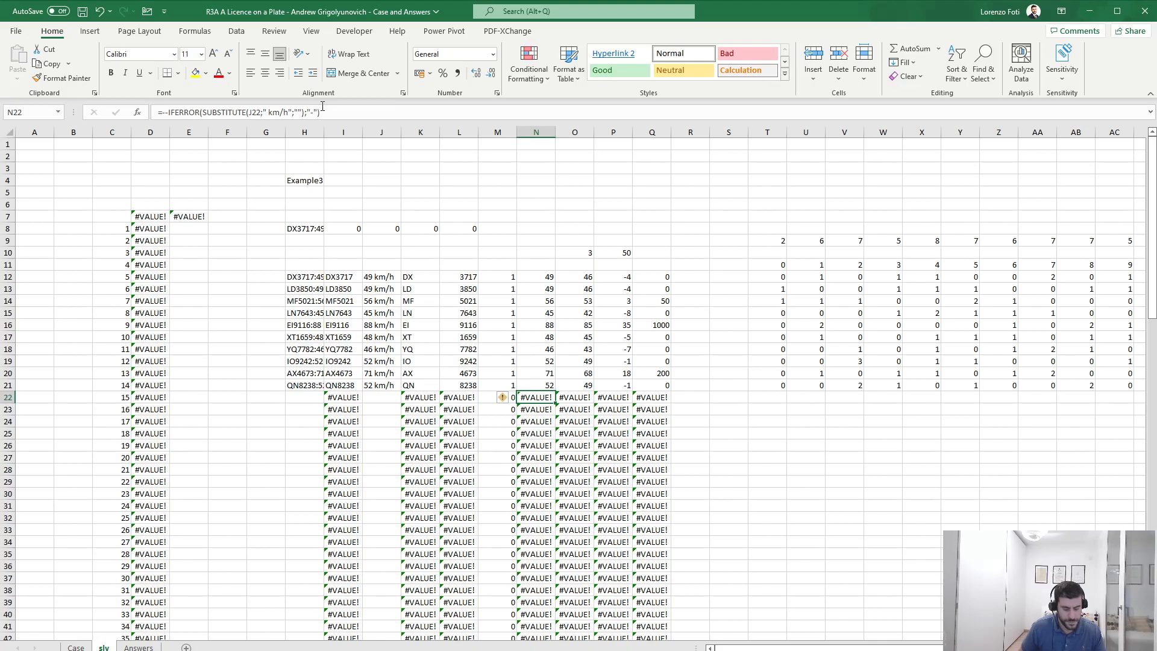
left_click(203, 113)
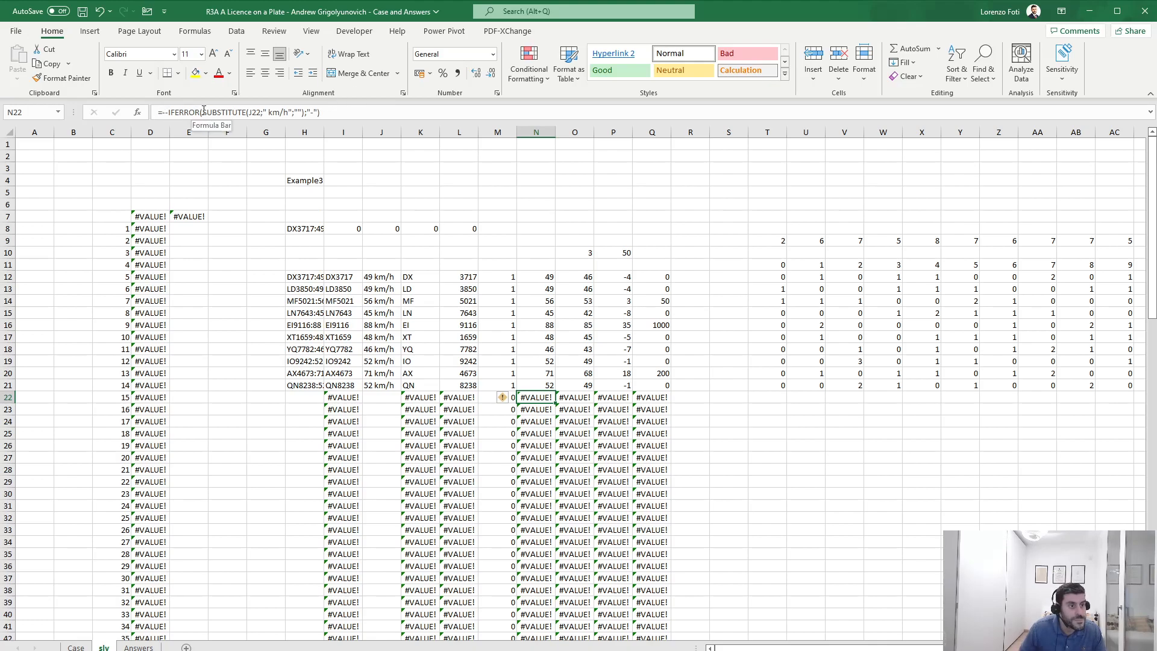
type("--")
left_click(171, 112)
key("BackSpace")
key("BackSpace")
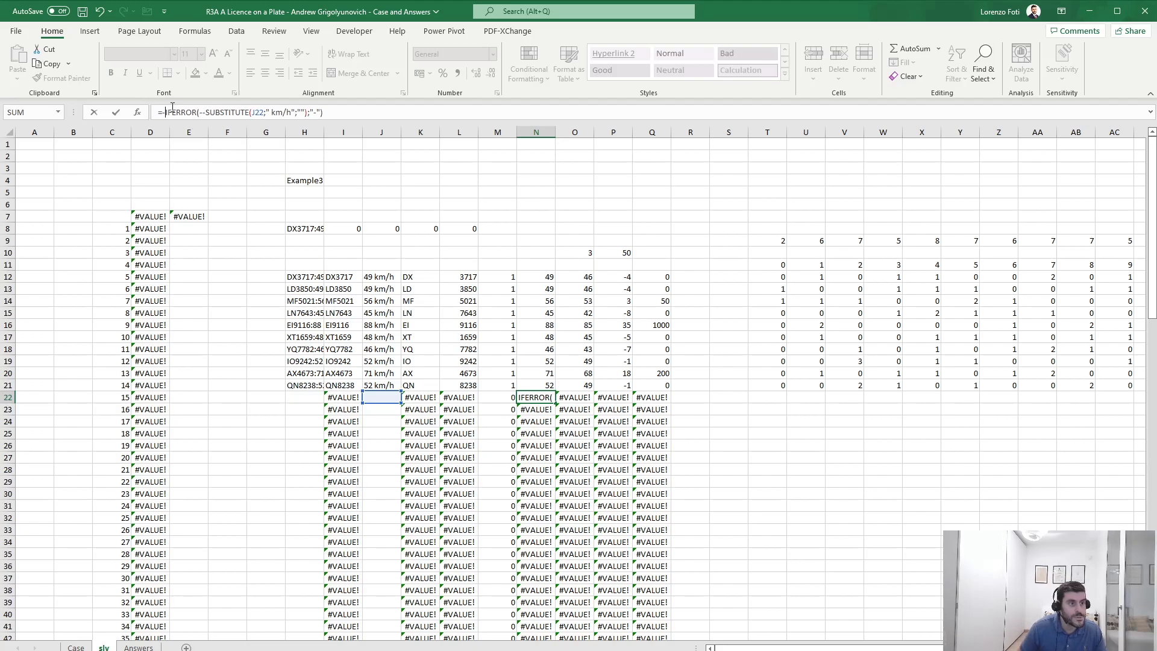
key("ctrl+Return")
Step: Copy the corrected speed formula from N22 to all of column N's rows, starting at N12
key("ctrl+Up")
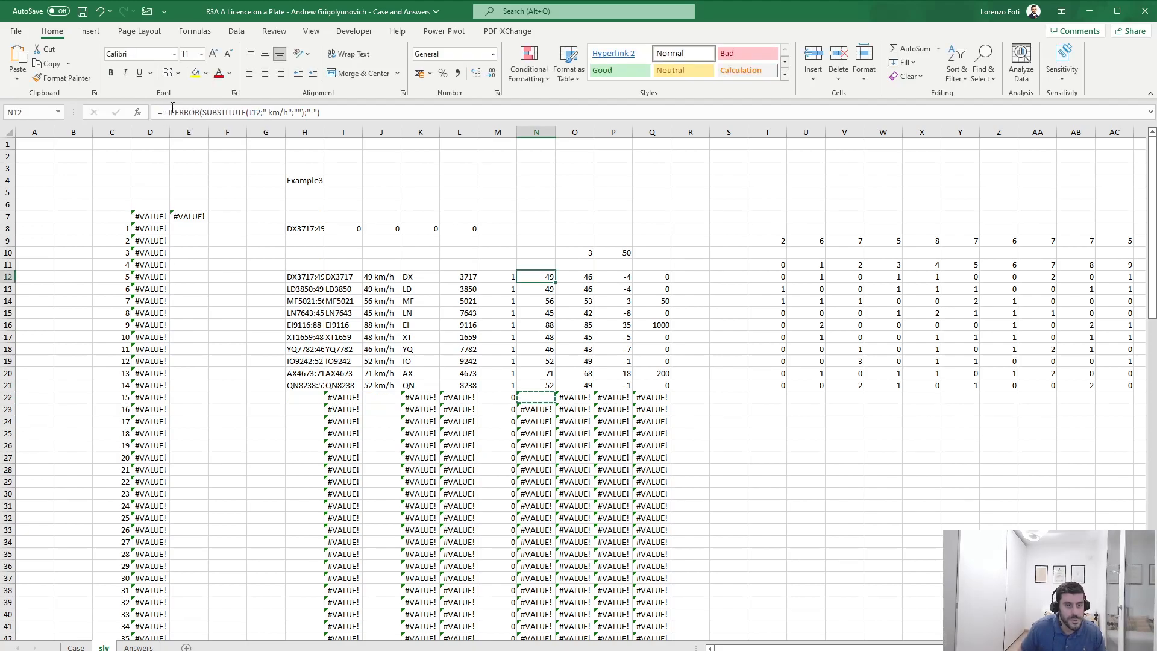
key("ctrl+shift+Down")
key("ctrl+d")
Step: Enter a maximum-speed formula in F7 using MAX over the speeds in column N from N12 down
key("Up")
key("Left")
key("Left")
key("Left")
key("Left")
key("Left")
key("Left")
key("Left")
key("Left")
key("Left")
key("Up")
key("Up")
key("Up")
key("Up")
key("Right")
type("+")
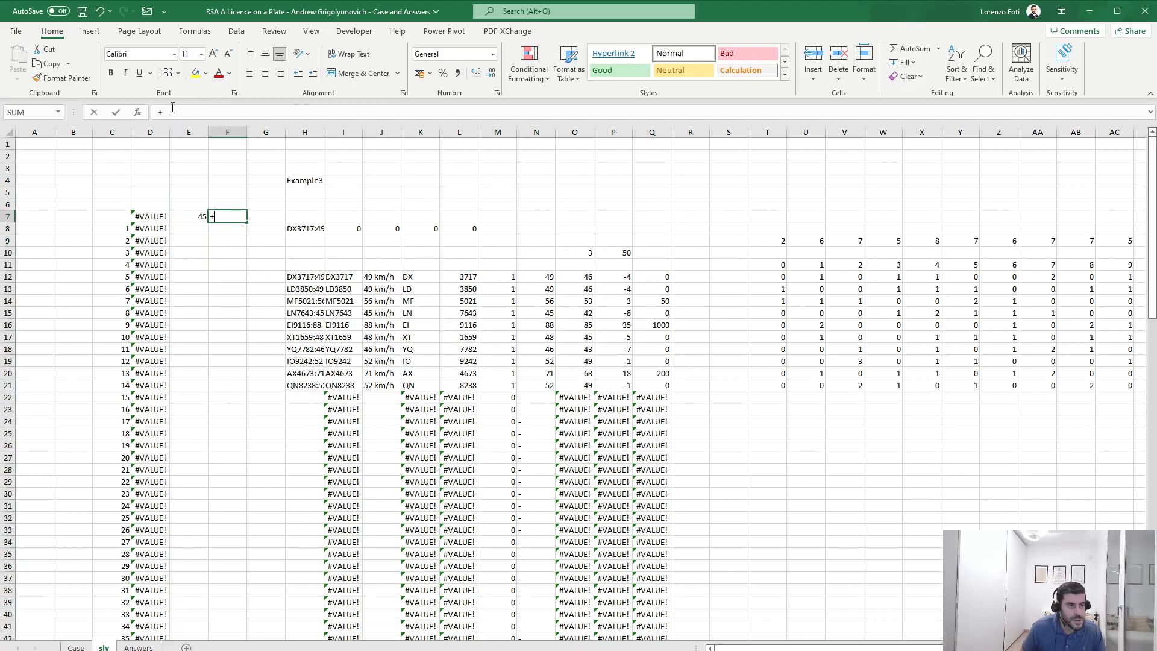
type("max(")
key("Down")
key("Right")
key("Right")
key("Down")
key("Right")
key("Right")
key("Down")
key("Down")
key("Down")
key("Right")
key("Right")
key("Right")
key("Right")
key("ctrl+shift+Down")
key("Return")
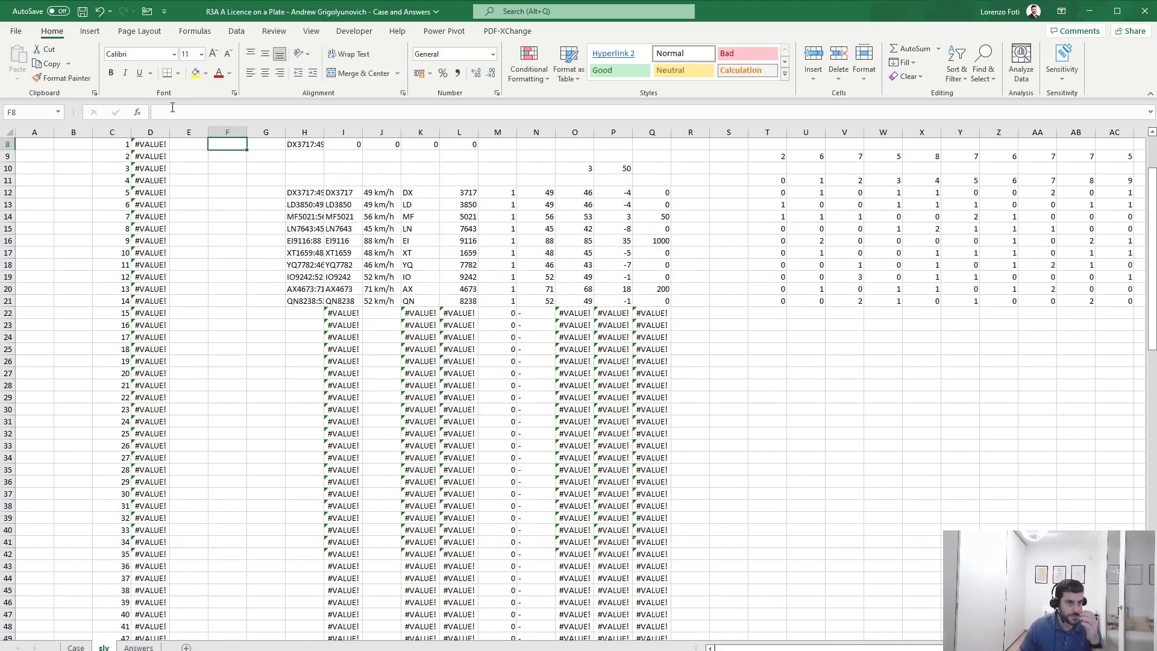
Step: Clear the existing data table results in column D from D8 down
scroll(197, 194, "up", 3)
left_click(157, 229)
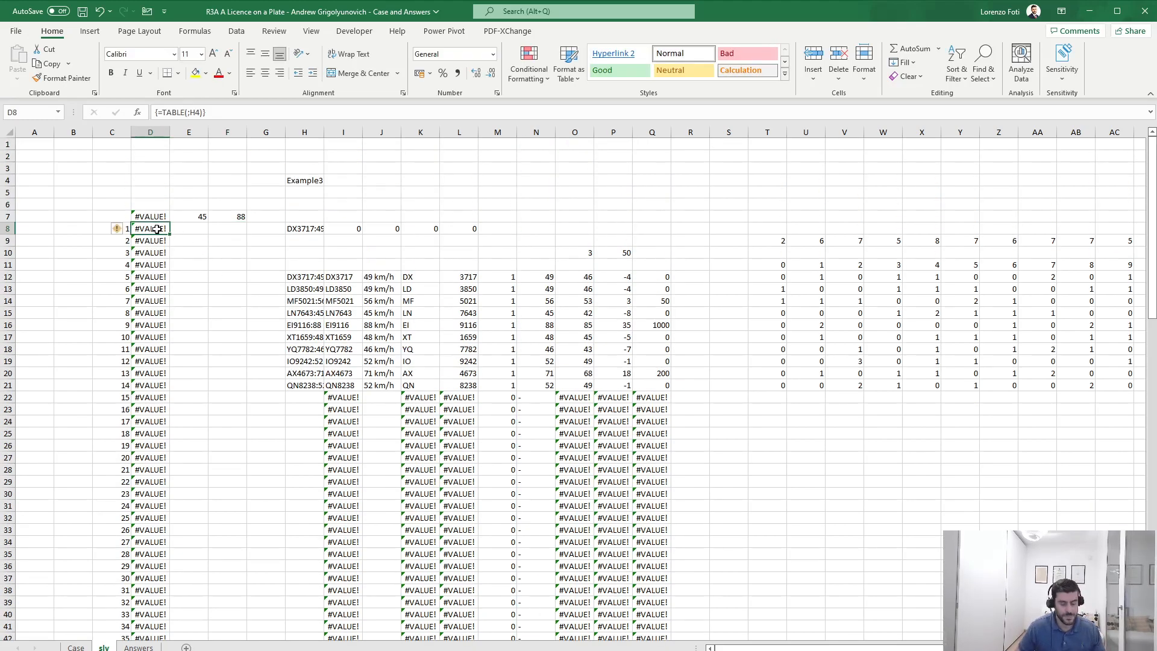
key("ctrl+shift+Down")
key("ctrl+BackSpace")
key("Delete")
Step: Create a data table over columns C to F from row 7 down, with H4 as the column input cell
key("Up")
key("Left")
key("shift+Right")
key("shift+Right")
key("shift+Right")
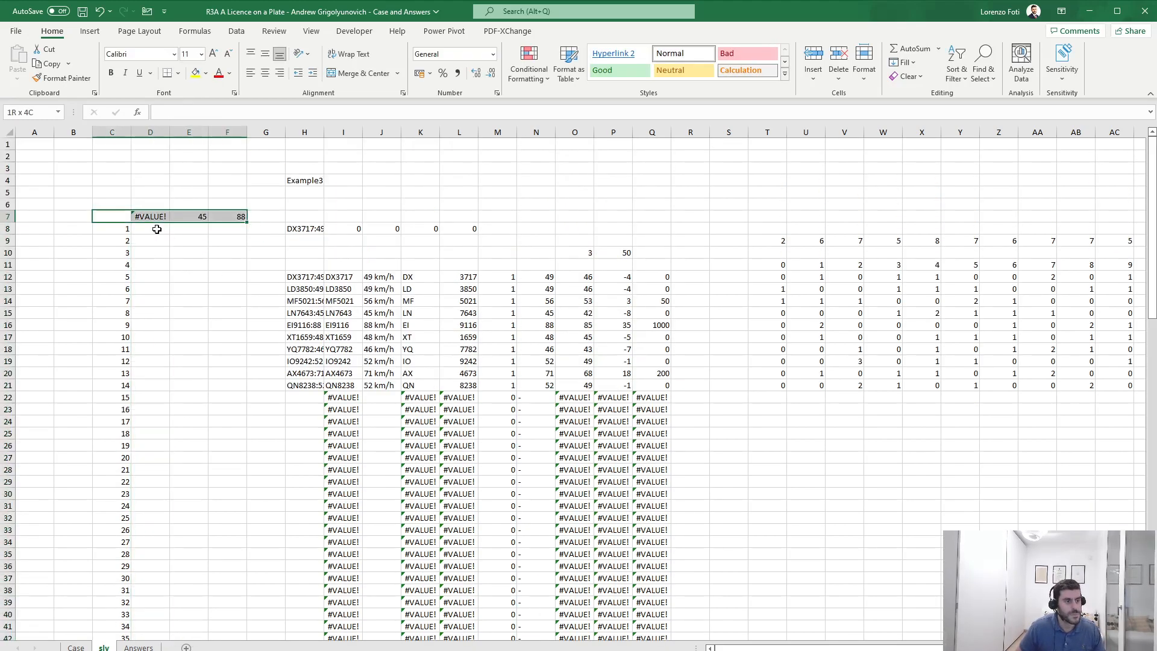
key("ctrl+shift+Down")
key("alt")
key("a")
key("ctrl+BackSpace")
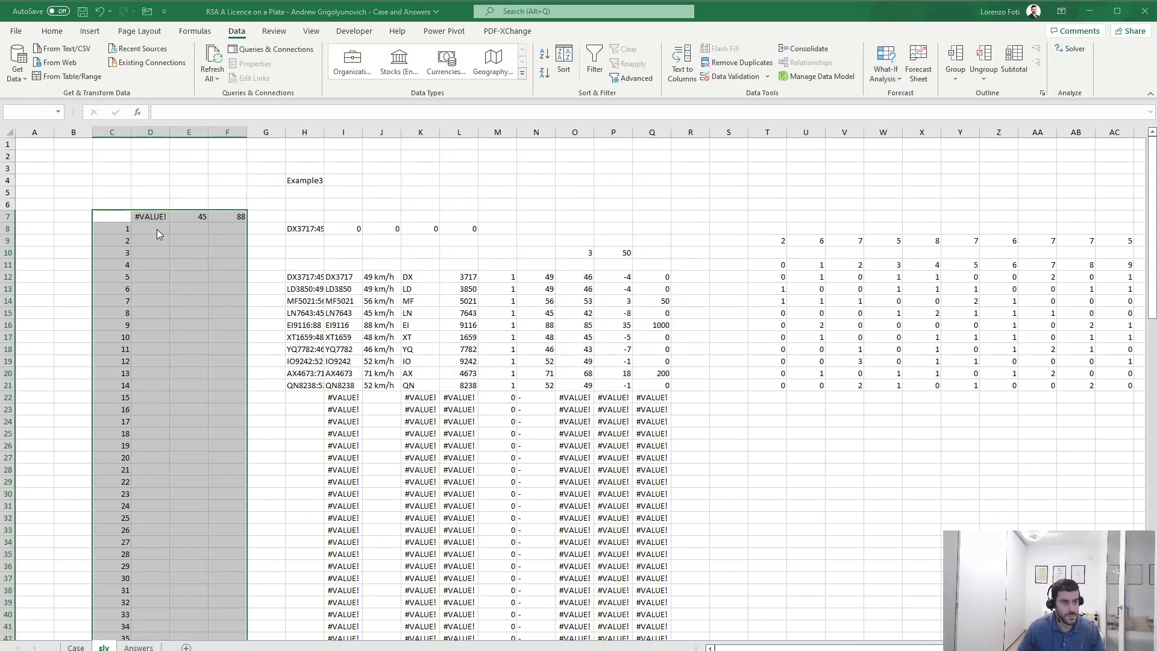
key("w")
key("t")
left_click(321, 178)
key("Return")
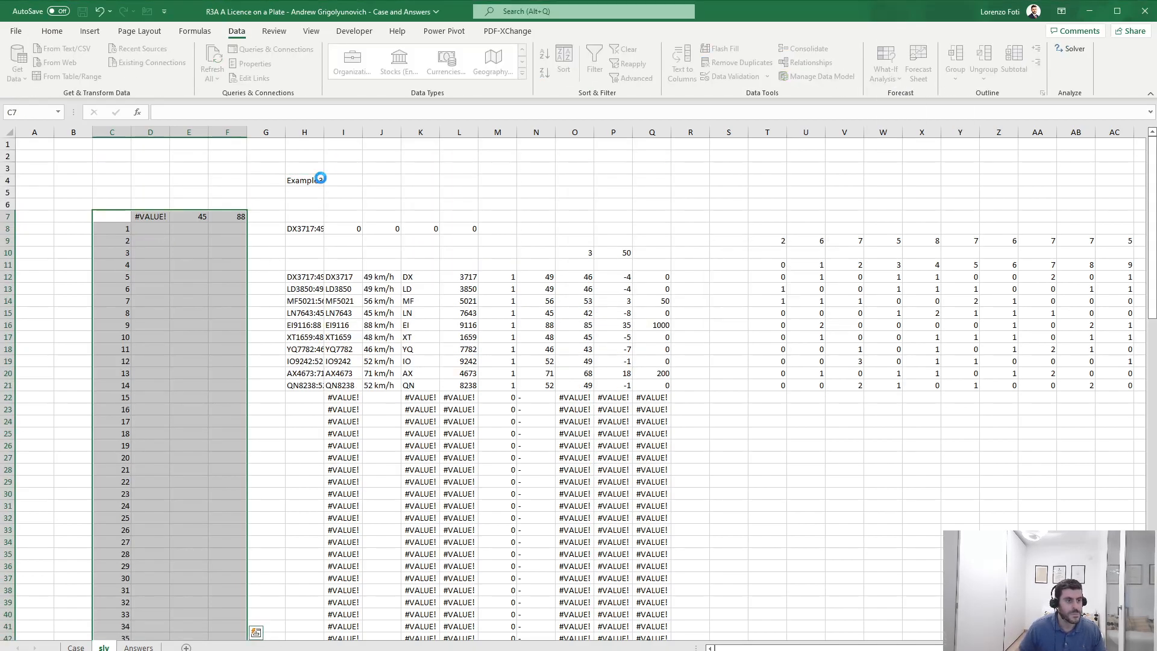
Step: Recalculate the workbook and review the minimum and maximum speeds per game in columns E and F
key("alt")
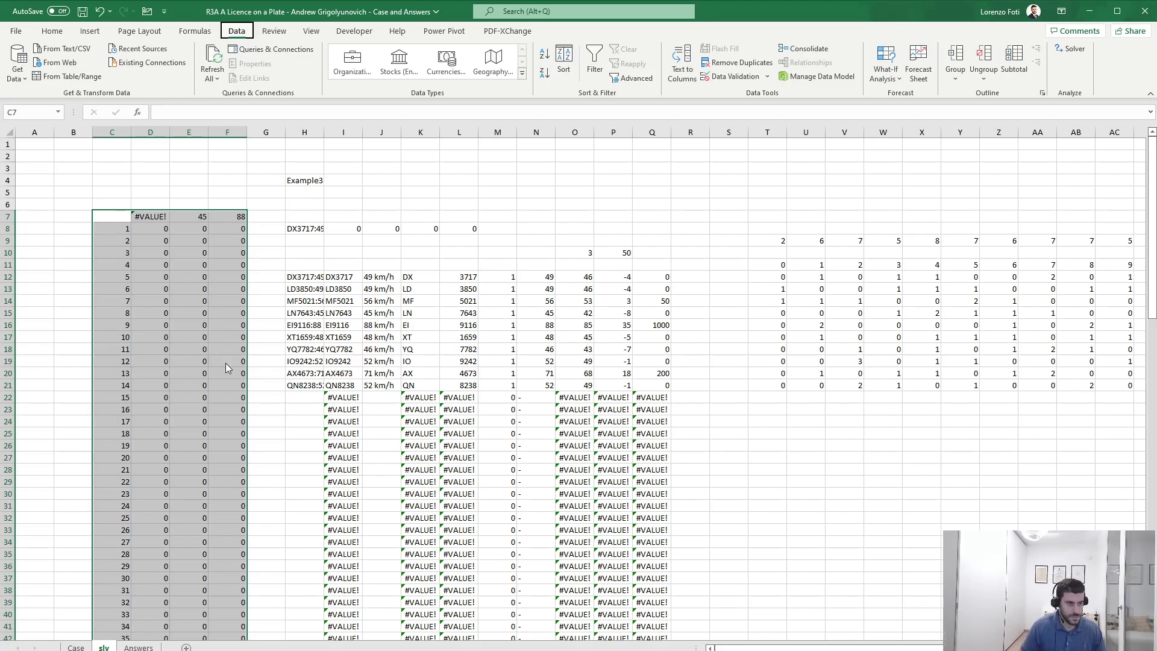
key("m")
key("b")
scroll(215, 399, "down", 4)
scroll(216, 399, "down", 18)
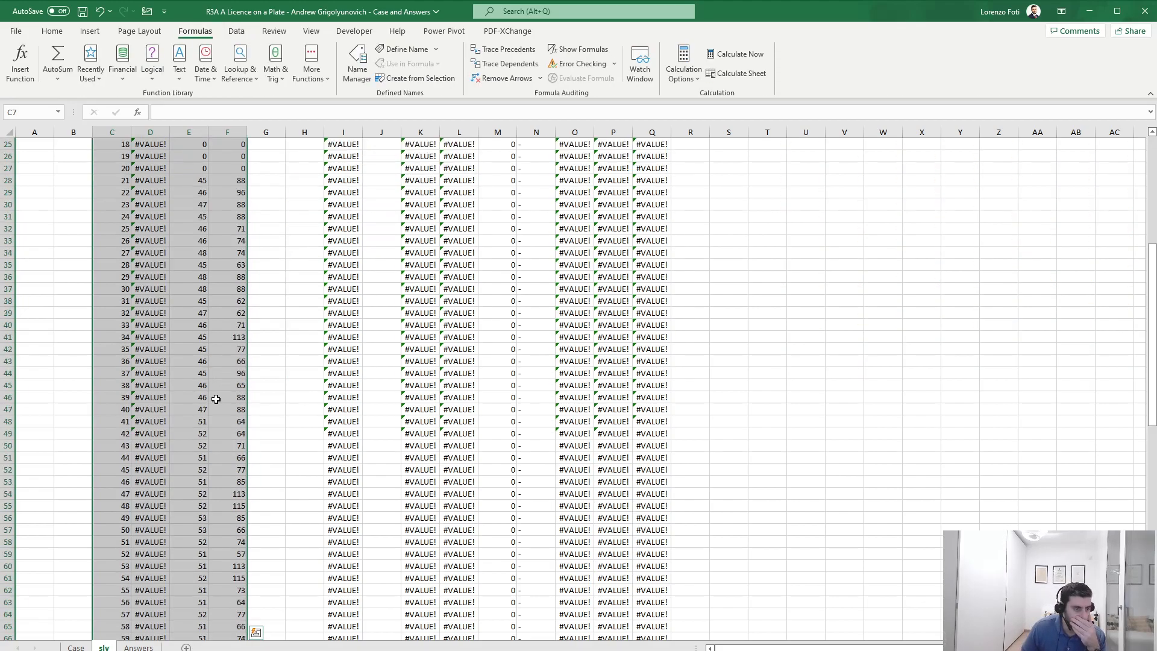
scroll(216, 399, "up", 20)
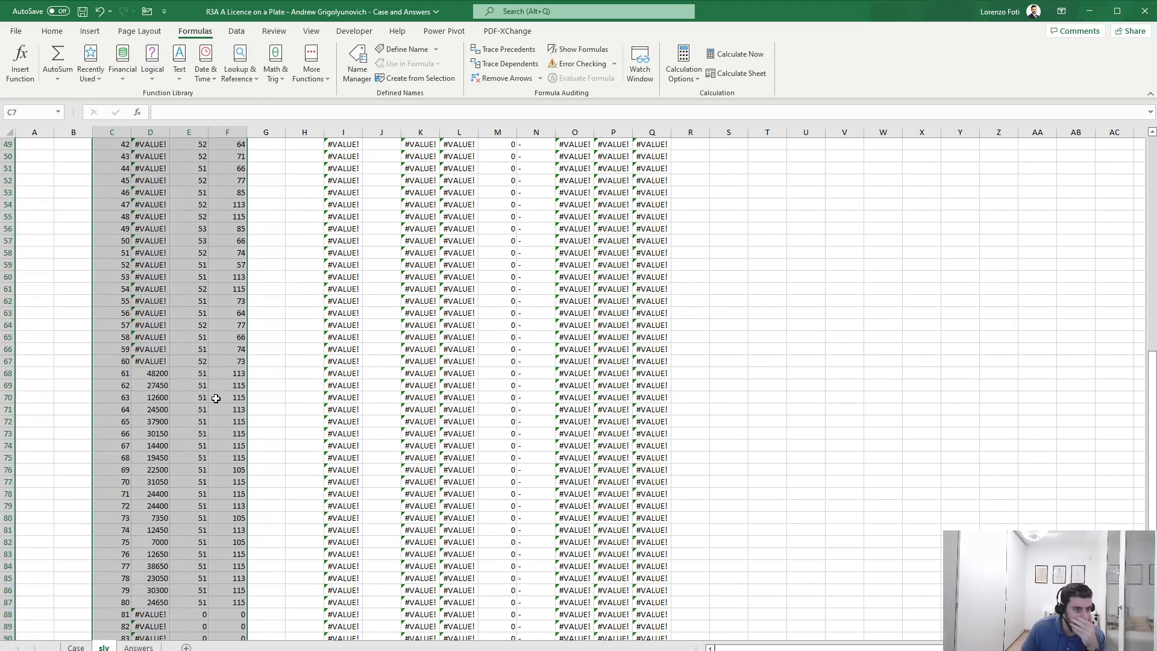
Step: Insert two blank columns at AH, beside the results table for games 81 to 100
left_click_drag(723, 431, 1121, 399)
left_click_drag(1037, 325, 1148, 328)
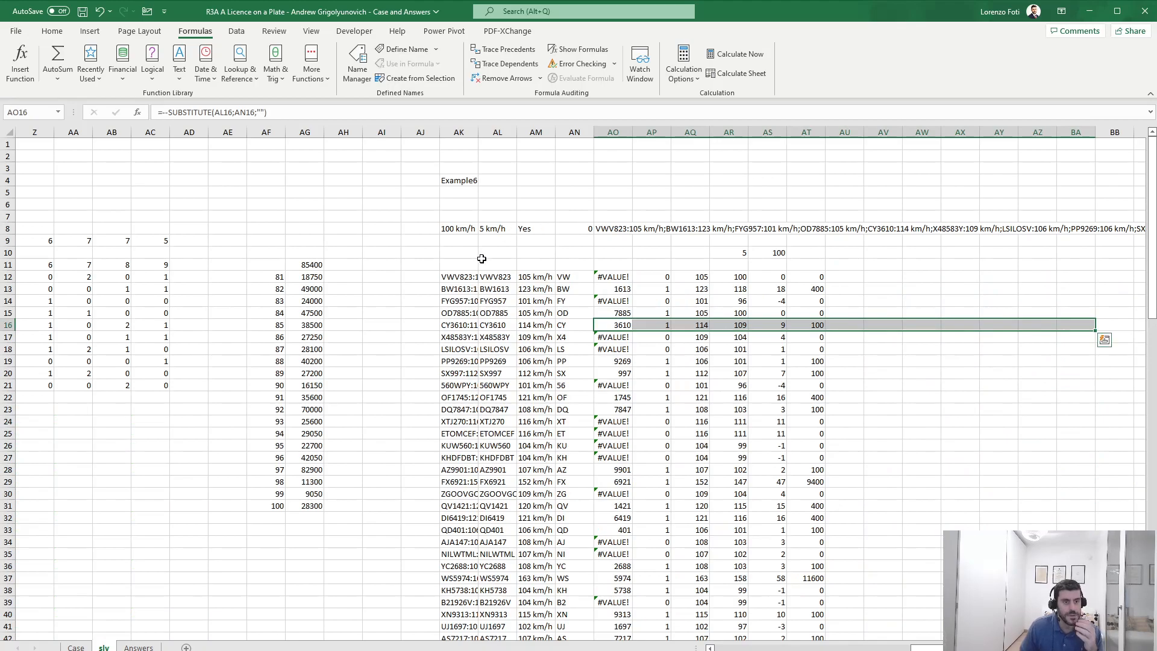
left_click(337, 265)
key("ctrl+space")
key("ctrl+shift+plus")
Step: Enter a minimum-speed formula in AH11 using MIN over AS12:AS111
left_click(337, 264)
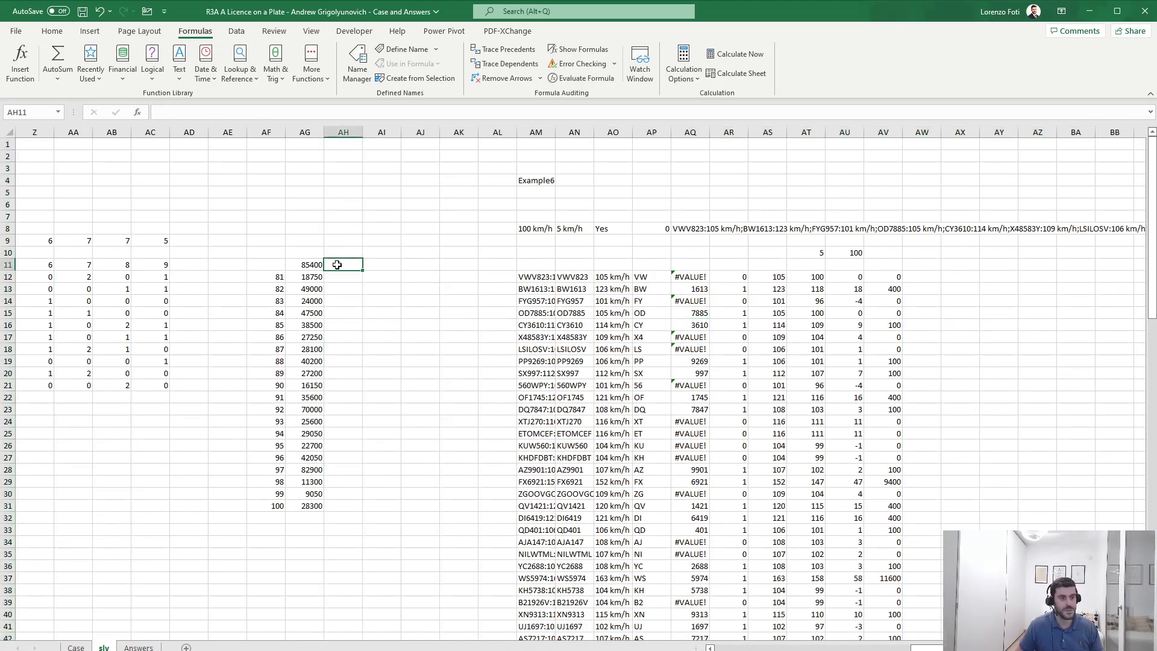
type("+min(")
key("Right")
key("Right")
key("Right")
key("Right")
key("Right")
key("Right")
key("Right")
key("Right")
key("Right")
key("Right")
key("Right")
key("Right")
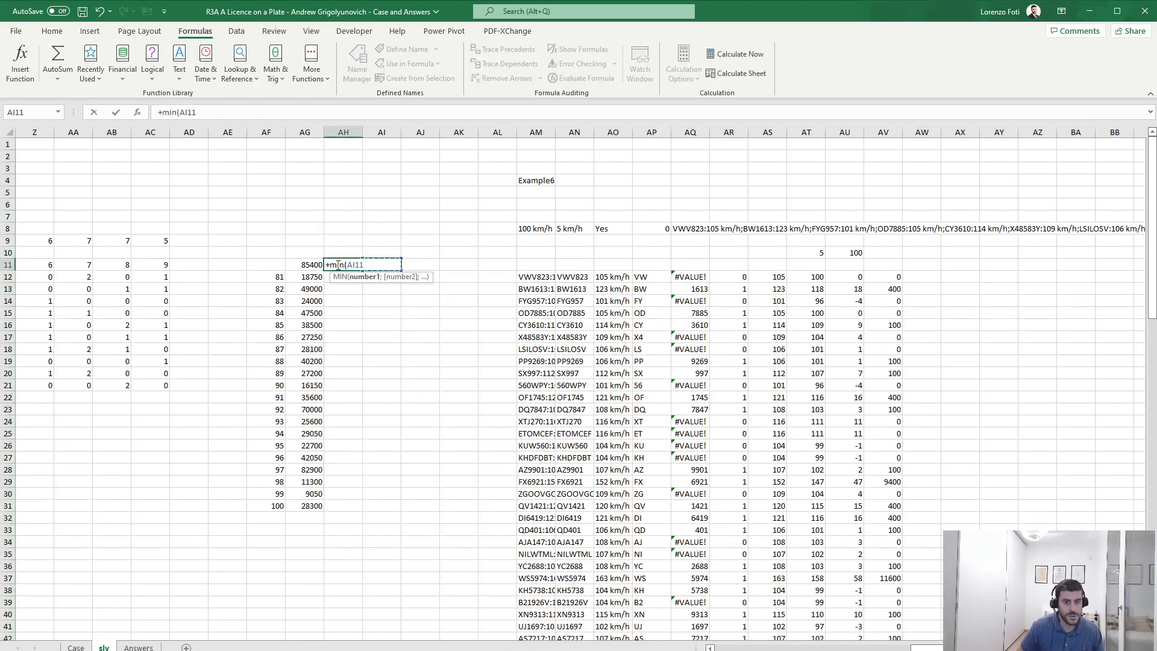
key("Down")
key("ctrl+shift+Down")
type(")")
key("shift+Return")
Step: Enter a maximum-speed formula in AI11 using MAX over AS12:AS111
key("Down")
key("Right")
type("+max(")
key("Right")
key("Right")
key("Right")
key("Right")
key("Right")
key("Right")
key("Right")
key("Right")
key("Right")
key("Right")
key("Right")
key("Right")
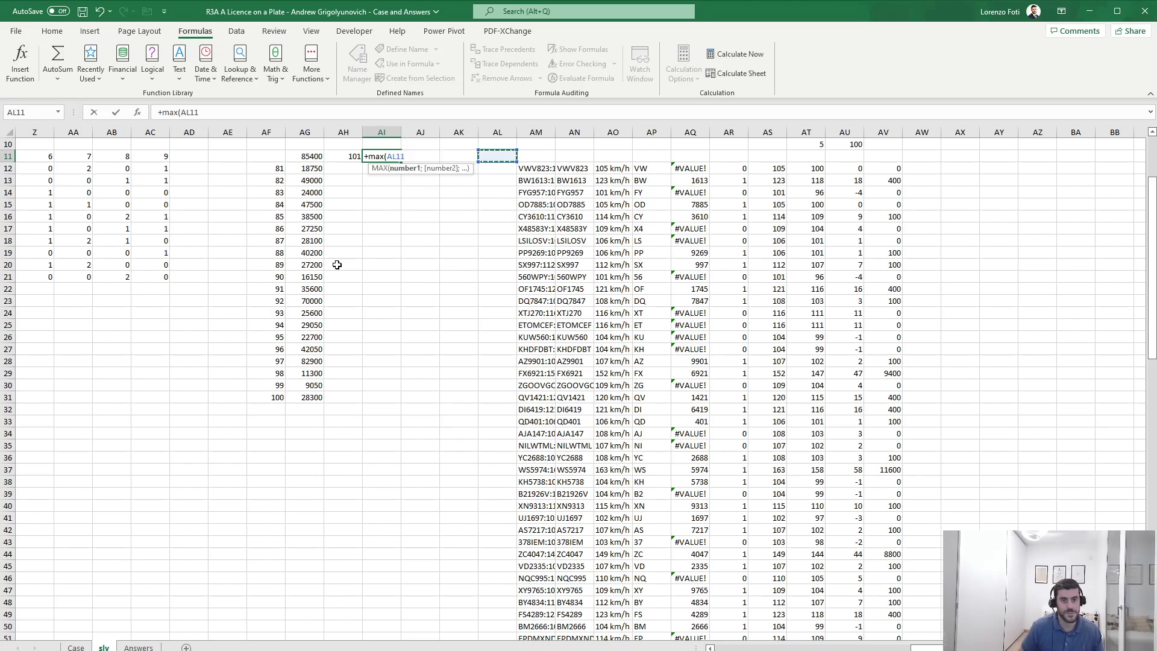
key("Left")
key("Down")
key("Left")
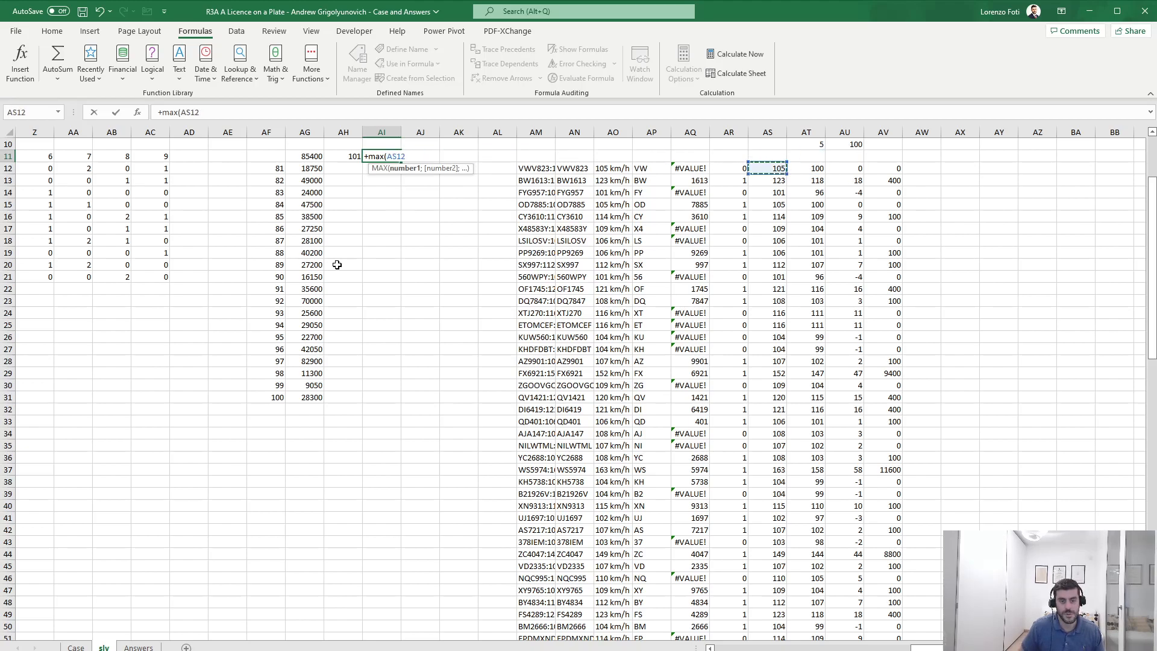
key("ctrl+shift+Down")
key("Return")
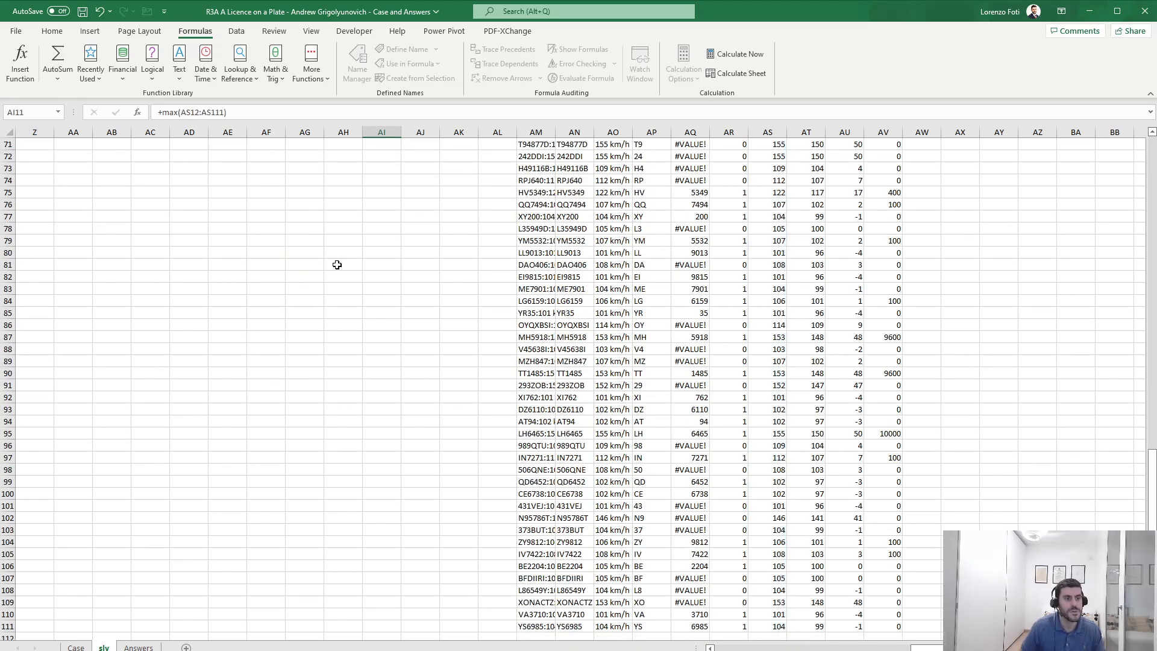
Step: Clear the existing data table results in AG12:AG31 for games 81 to 100
key("Up")
key("Up")
key("Up")
key("Left")
key("Left")
key("Down")
key("Down")
key("Down")
key("ctrl+shift+Down")
key("Delete")
Step: Create a data table over AF11:AI31 with AM4 as the column input cell and recalculate the workbook
key("Up")
key("Left")
key("ctrl+shift+Right")
key("ctrl+shift+Down")
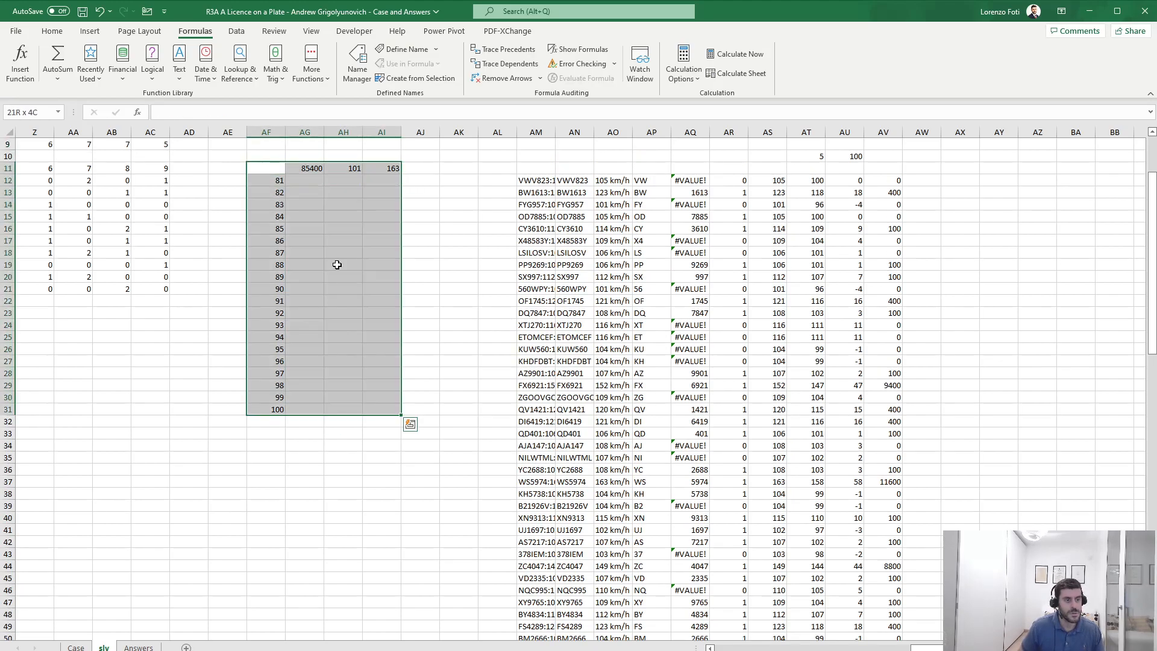
key("alt+a")
key("w")
key("t")
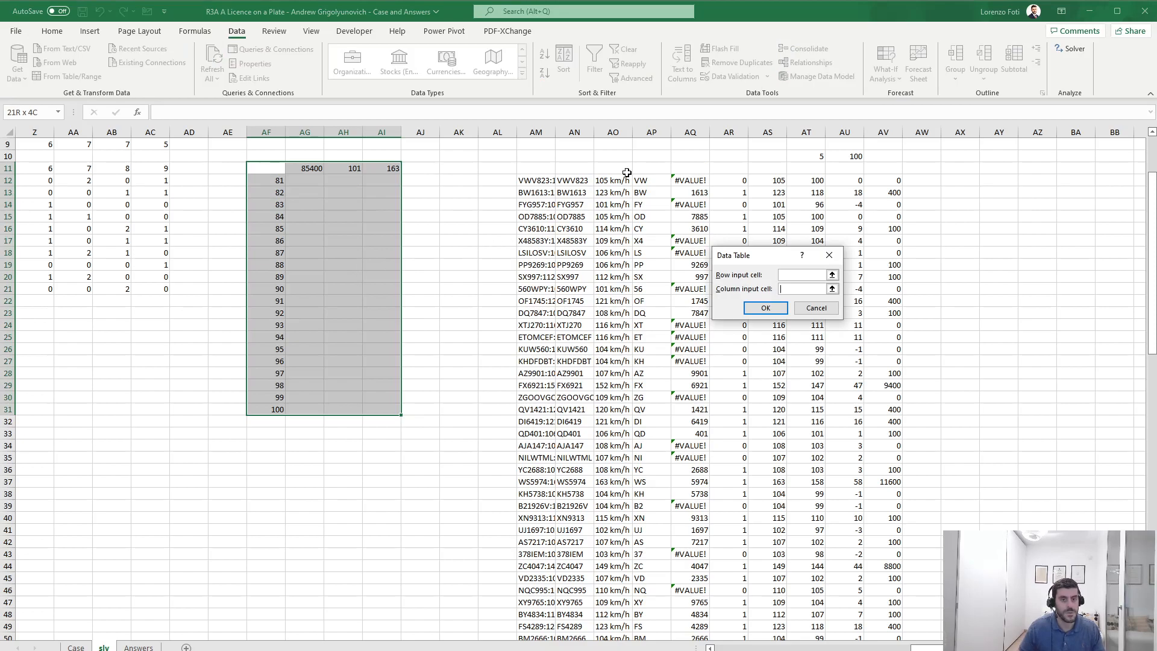
key("Tab")
scroll(600, 187, "up", 3)
left_click(538, 182)
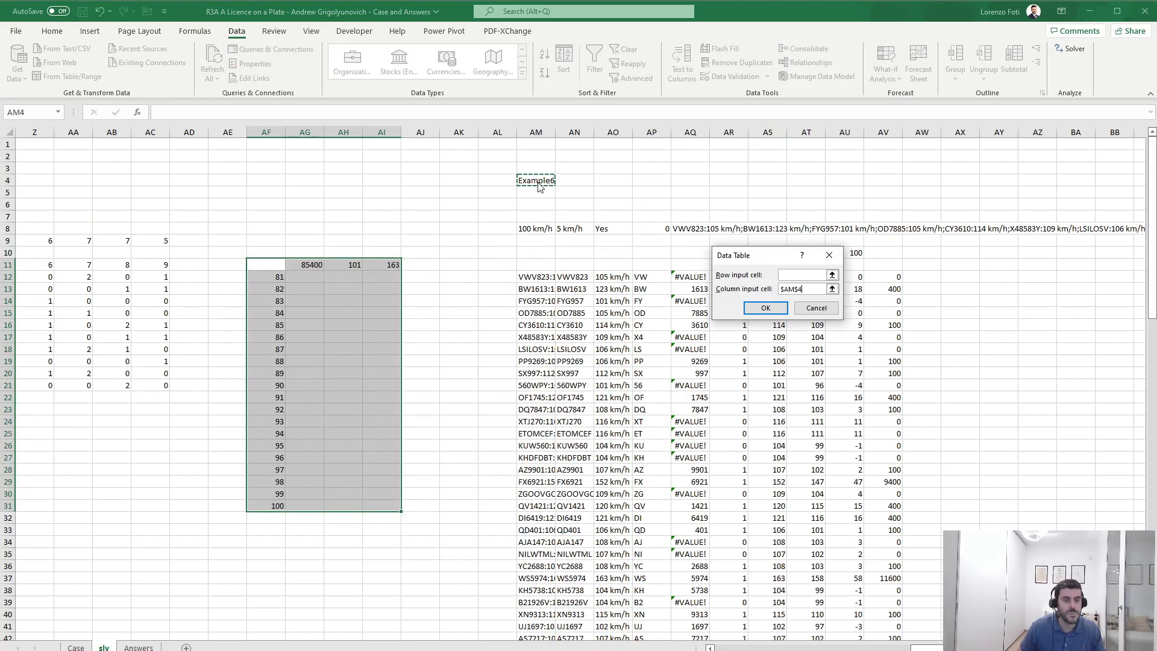
key("Return")
key("alt+m")
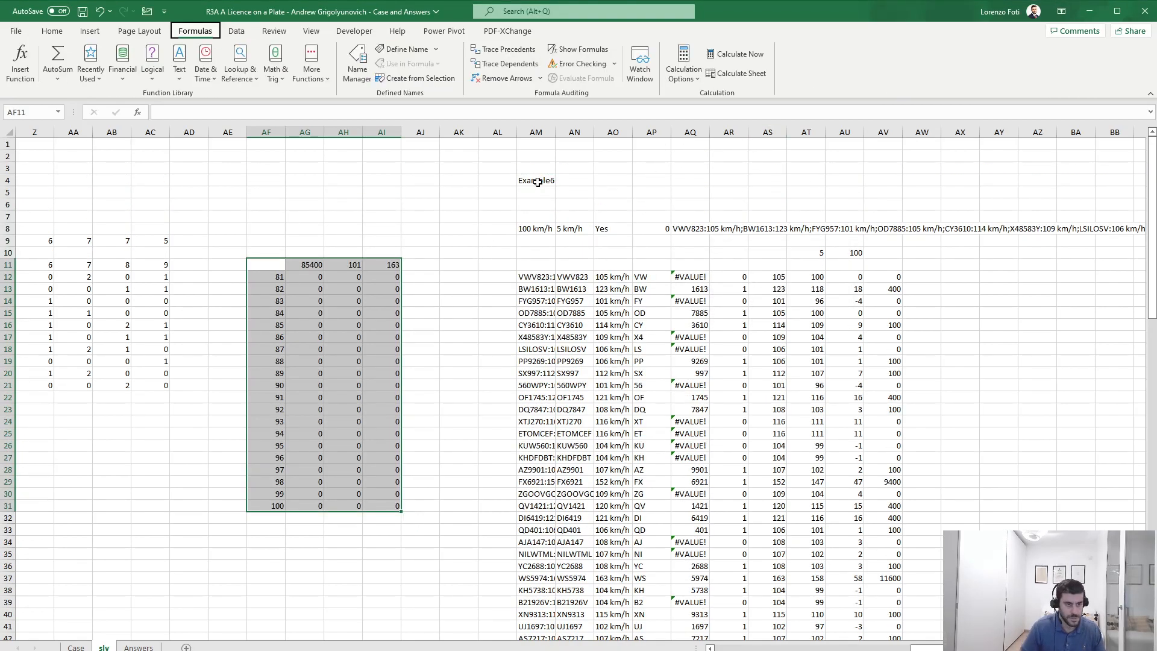
key("b")
Step: Enter a formula in AH8 returning the lowest speed with MIN over AH12:AH31
left_click(344, 229)
type("+min(")
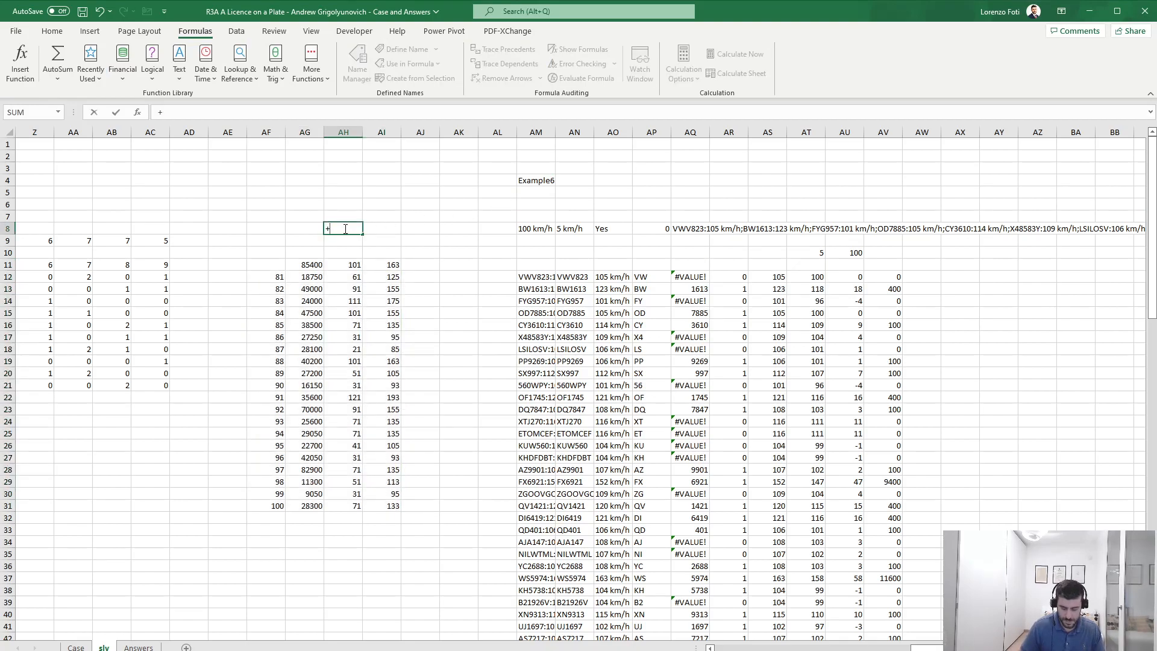
key("Down")
key("Down")
key("Down")
key("Down")
key("ctrl+shift+Down")
type(")")
Step: Enter a formula in AI8 returning the highest speed with MAX over AI12:AI31
key("Tab")
type("+max(")
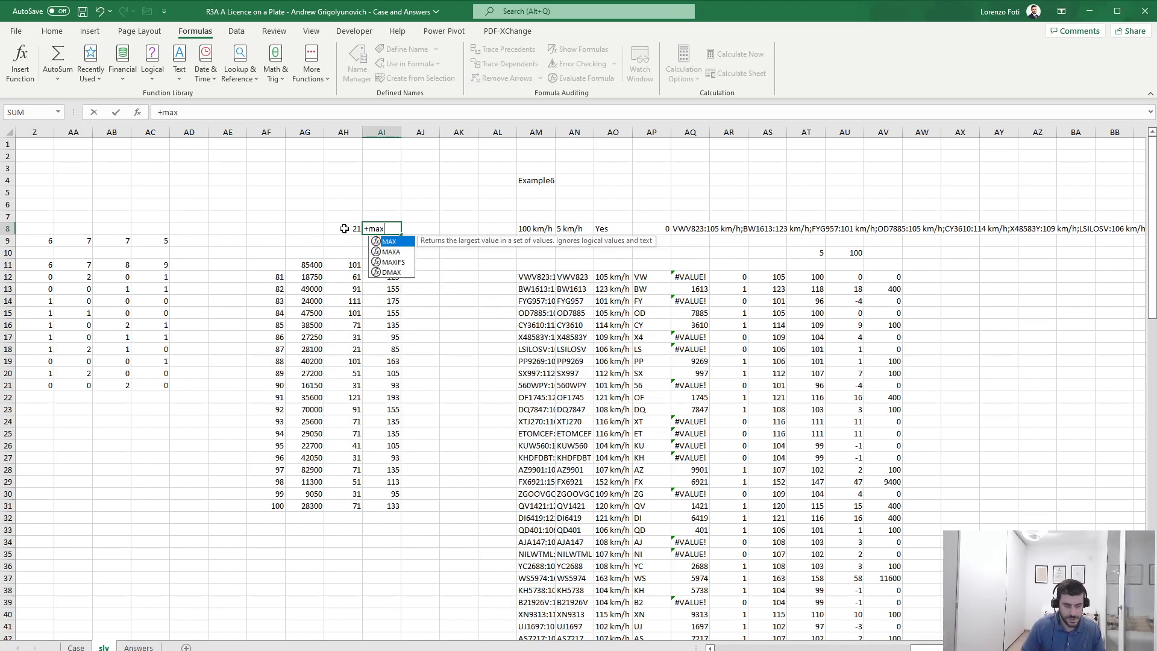
key("Down")
key("Down")
key("Down")
key("Down")
key("ctrl+shift+Down")
type(")")
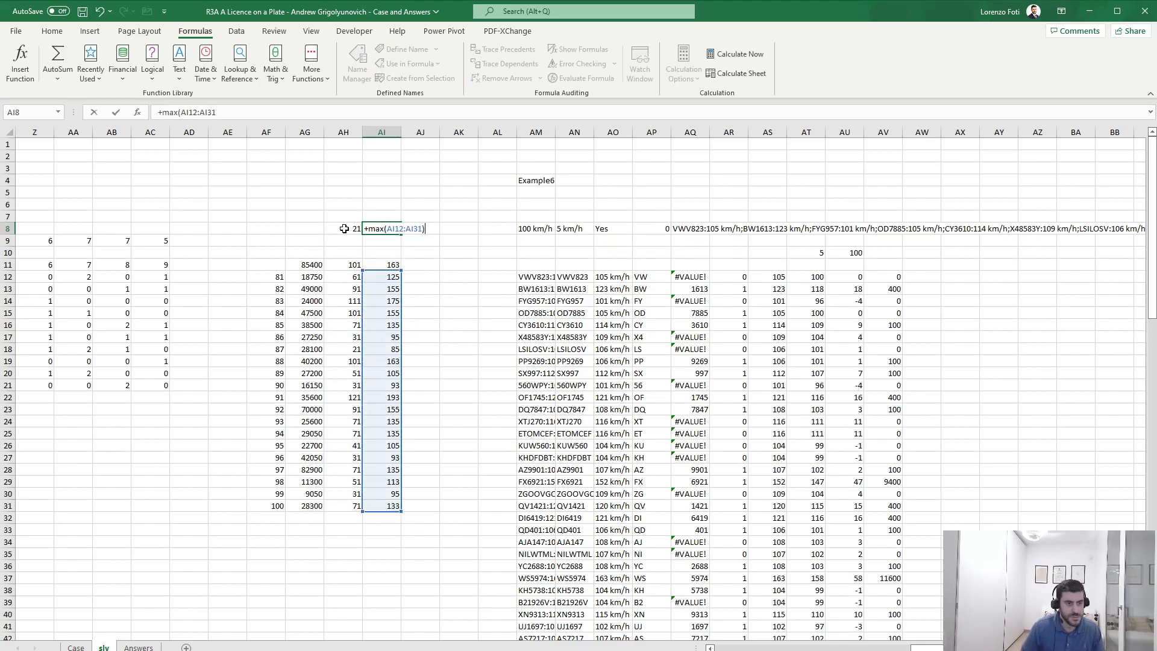
Step: Copy the minimum and maximum speed formulas from AH8:AI8 to E4:F4 above the other games' data table
left_click(344, 229)
key("ctrl+c")
key("ctrl+Left")
key("ctrl+Left")
key("ctrl+Left")
key("ctrl+Left")
key("ctrl+Left")
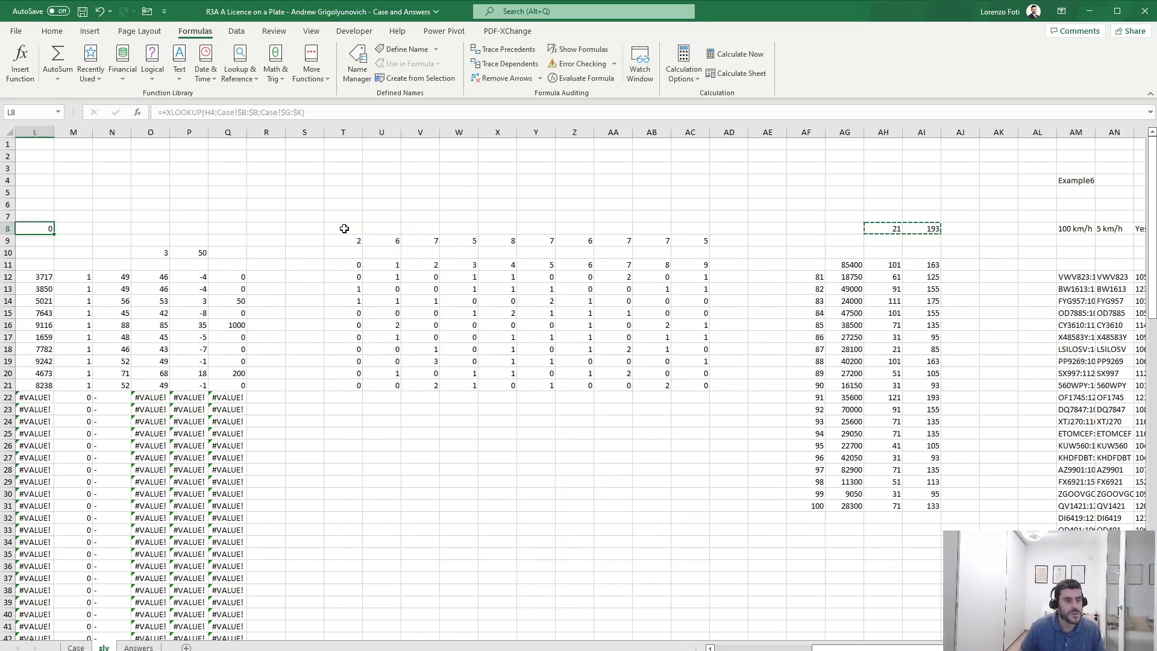
key("Right")
key("Right")
key("Right")
key("Up")
key("Up")
key("Up")
key("Up")
key("Right")
key("ctrl+v")
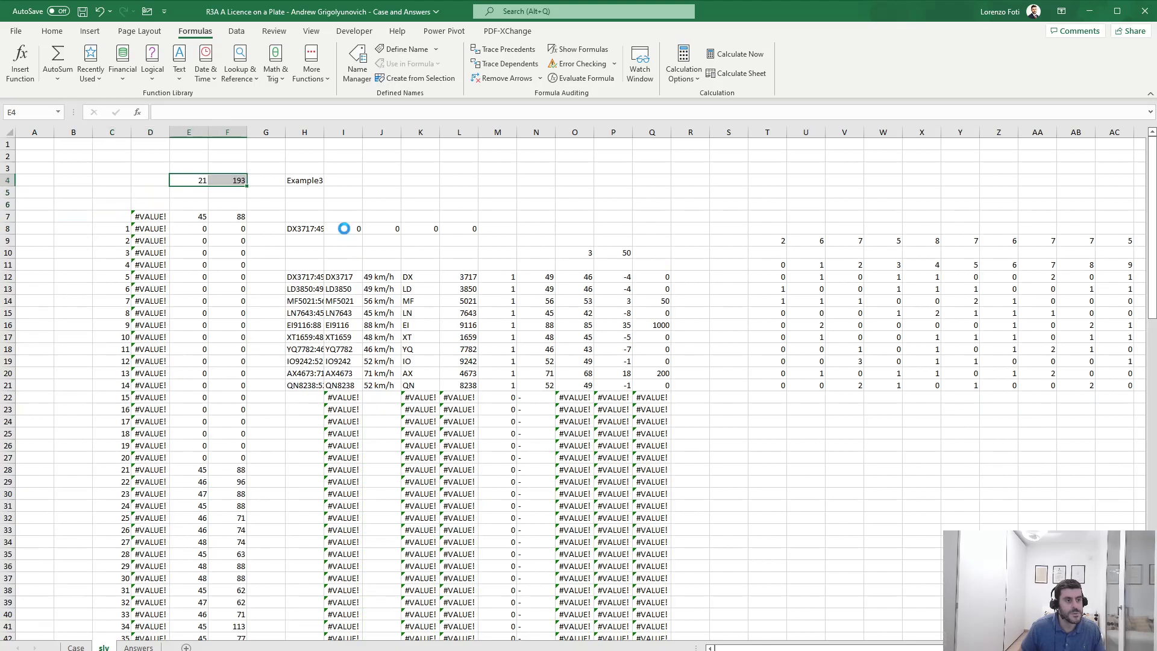
Step: Extend the minimum formula in E4 to cover E8:E87 and fill it across into F4
key("F2")
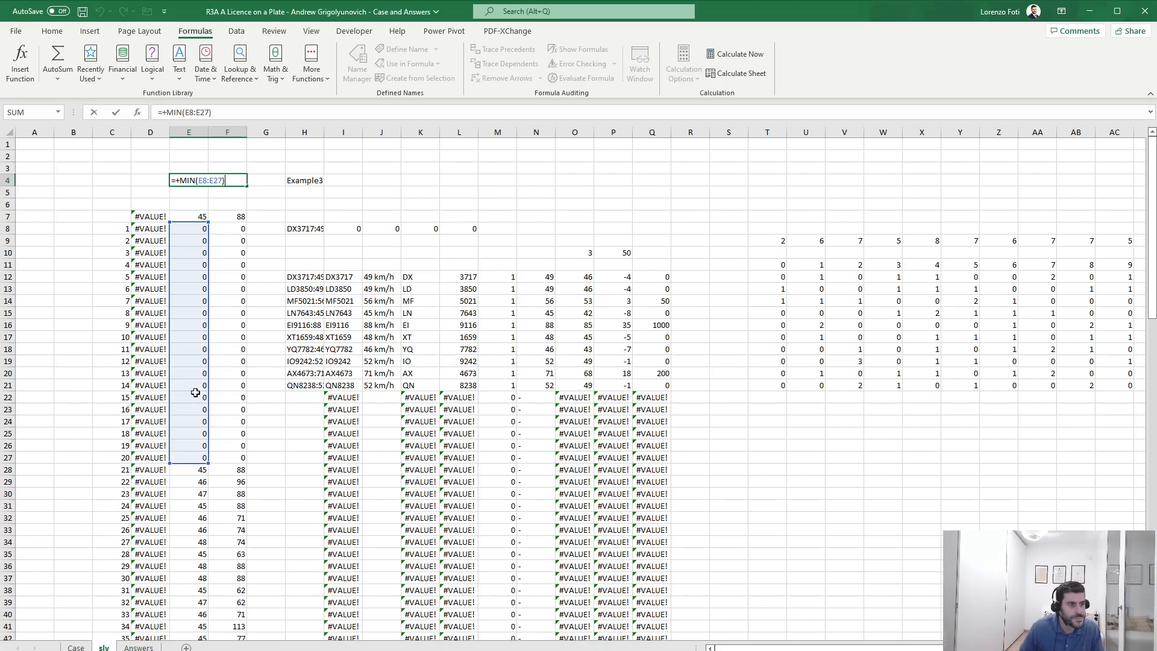
left_click_drag(209, 462, 205, 558)
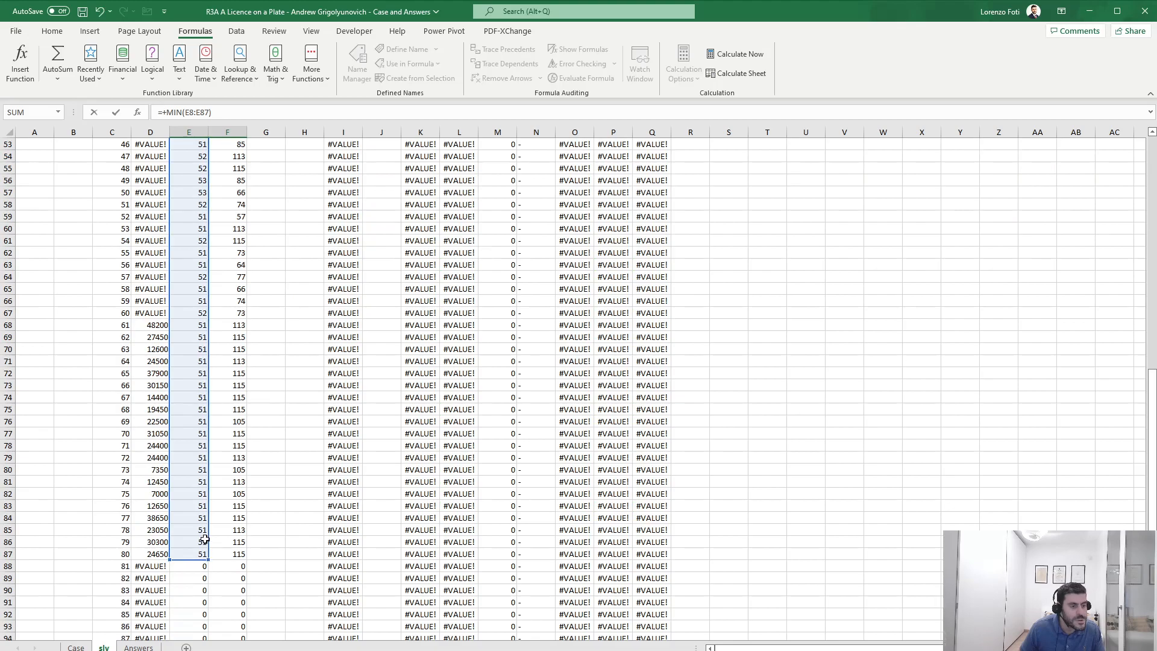
key("Tab")
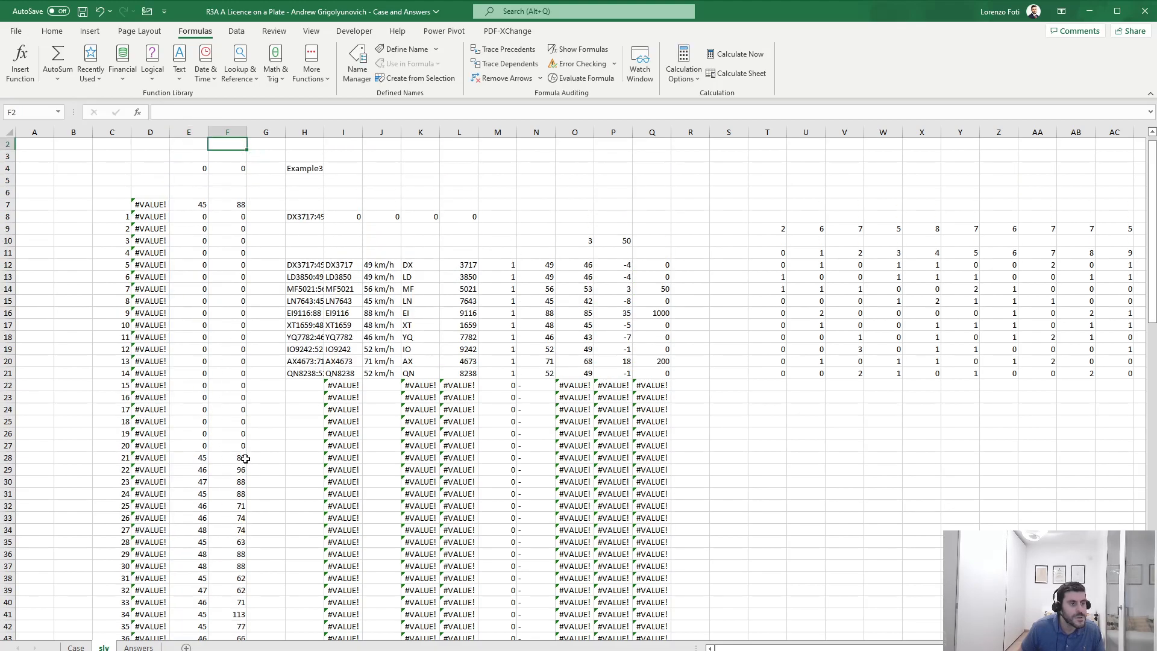
key("ctrl+r")
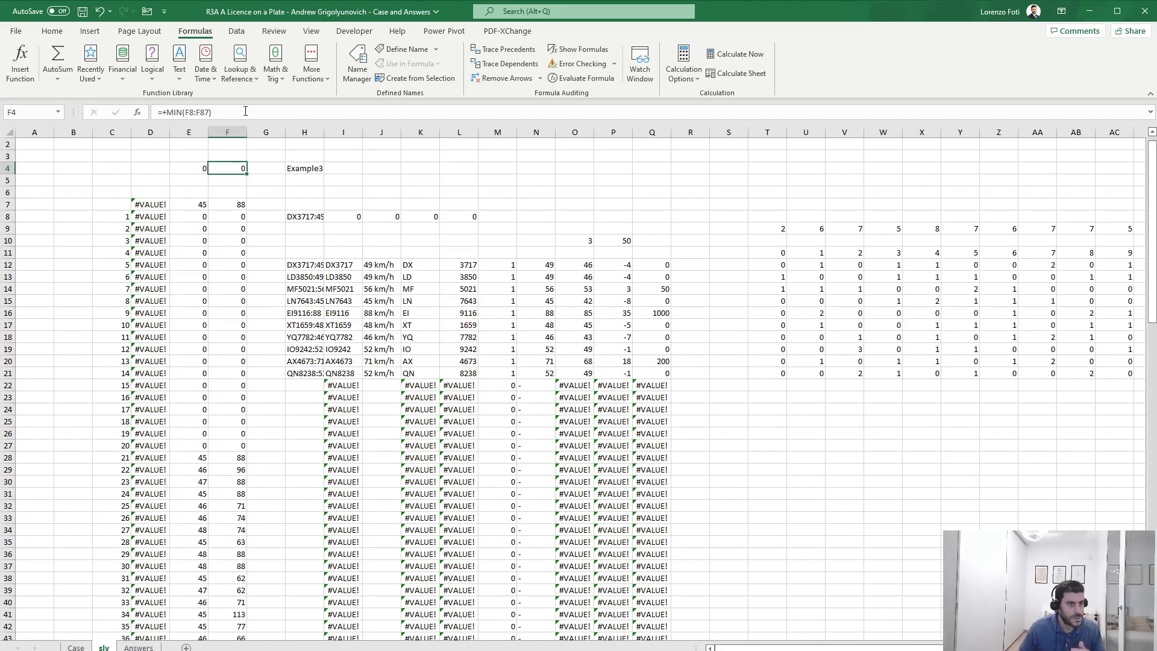
Step: Change the formula in F4 to MAX over F28:F87, leaving out the games without speeds
left_click(211, 113)
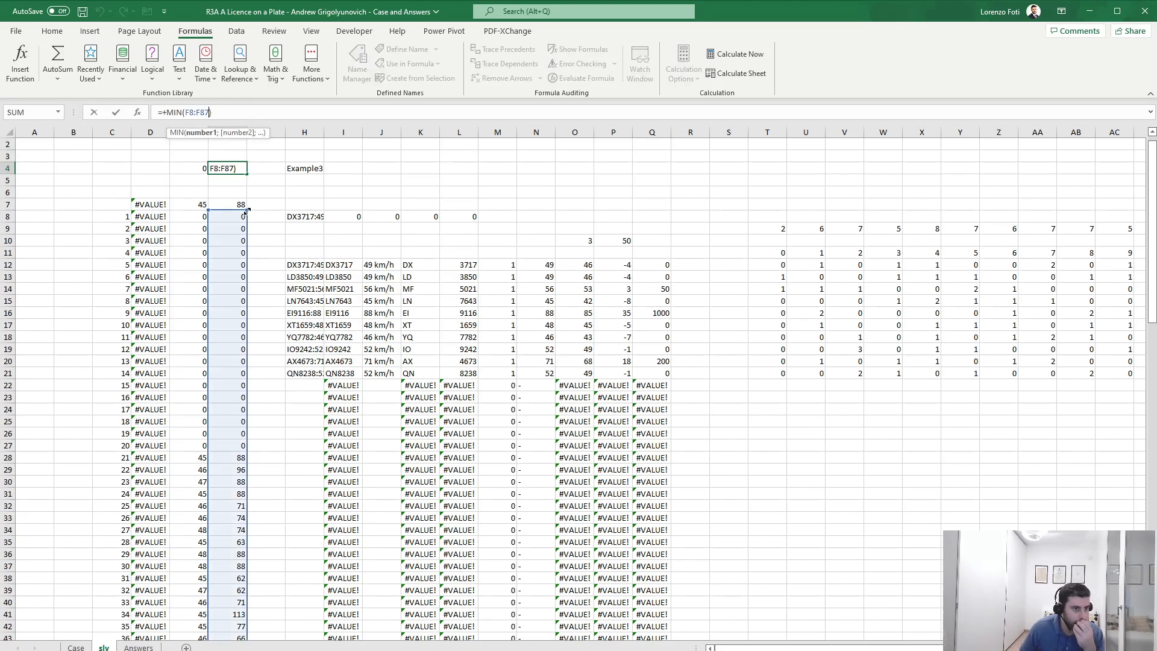
left_click_drag(248, 211, 251, 452)
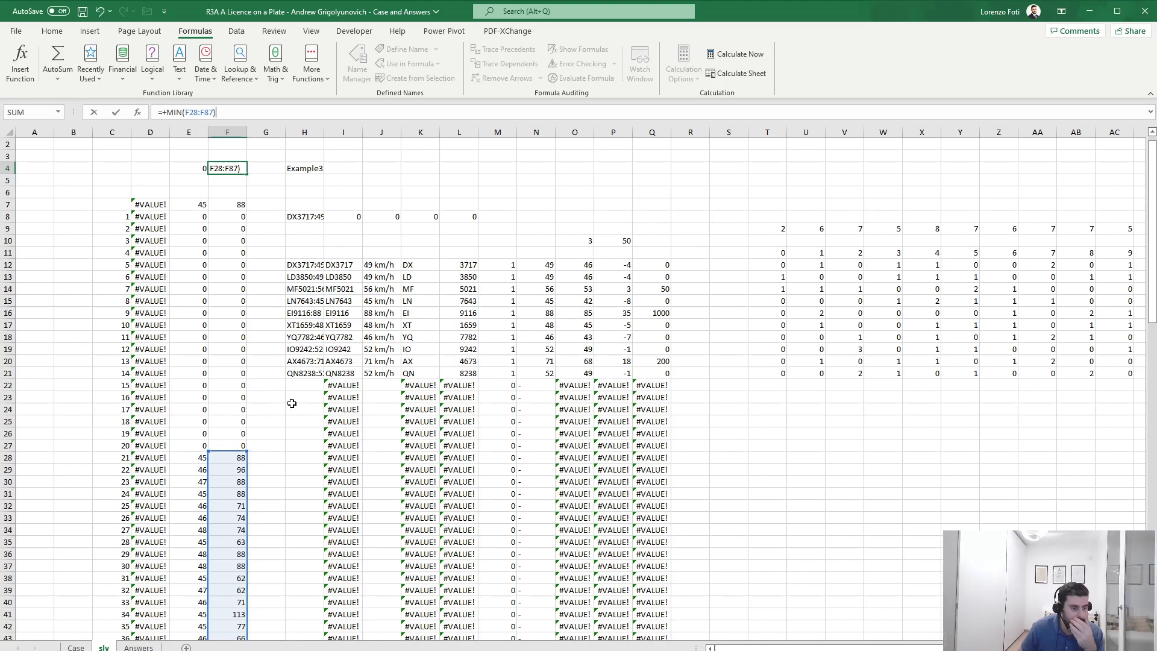
key("Return")
left_click(228, 158)
left_click(228, 166)
double_click(174, 113)
type("MAX")
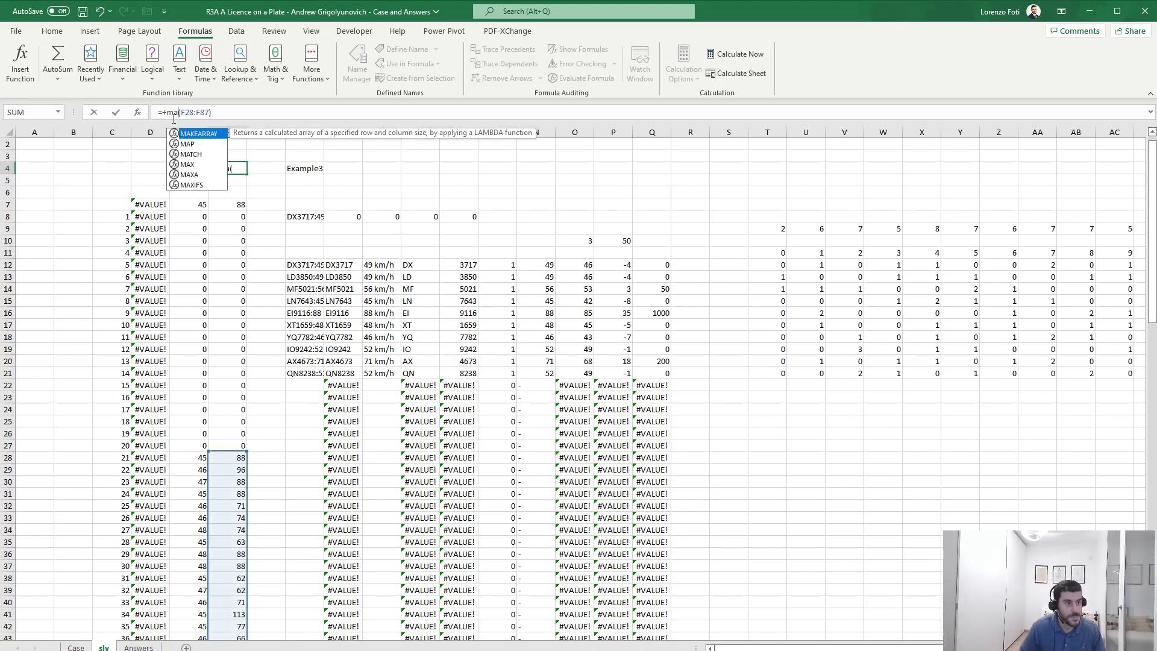
key("Return")
key("Up")
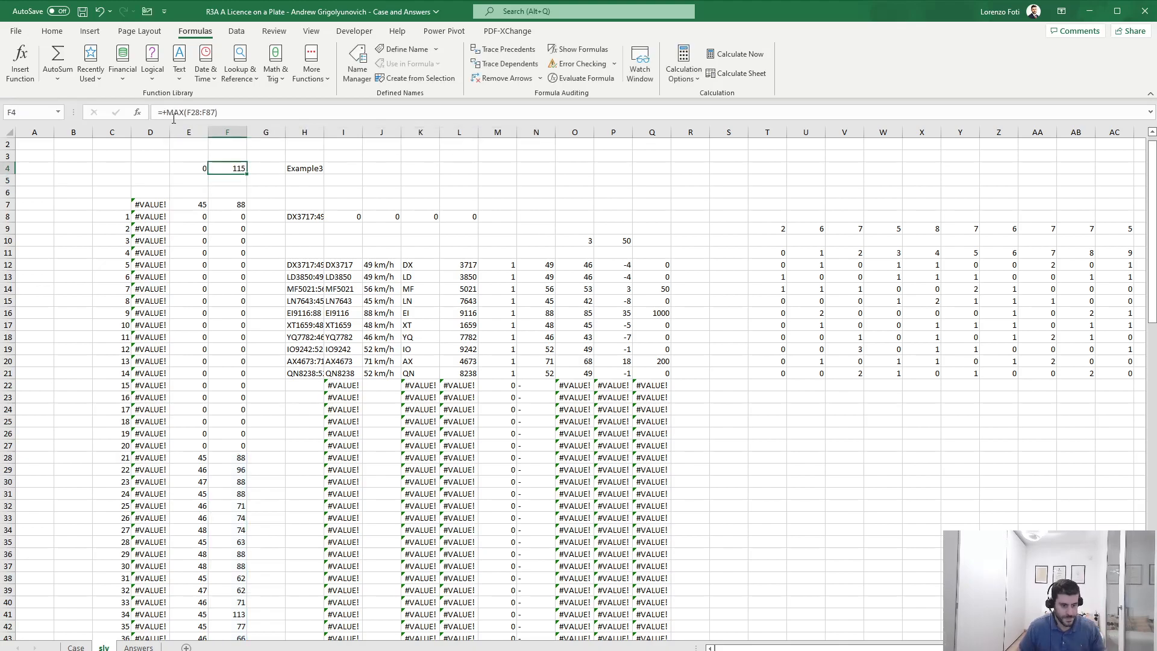
Step: Copy the F4 formula into E4 and change it to MIN over E28:E87
key("ctrl+c")
key("Left")
key("ctrl+v")
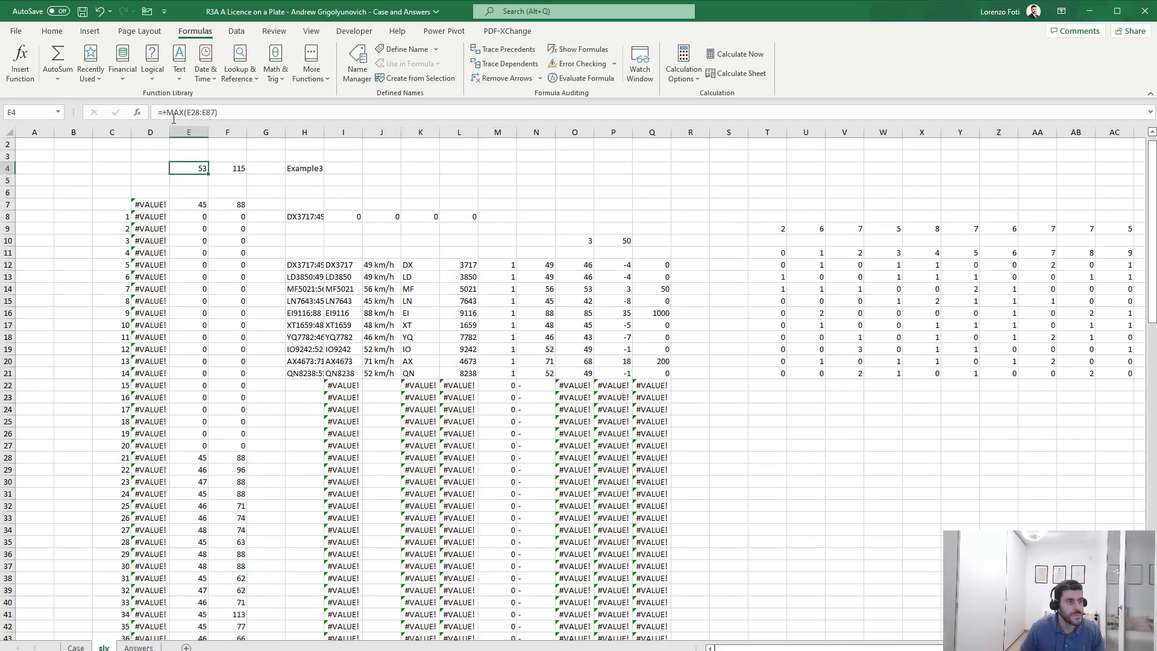
key("F2")
double_click(173, 114)
type("MIN")
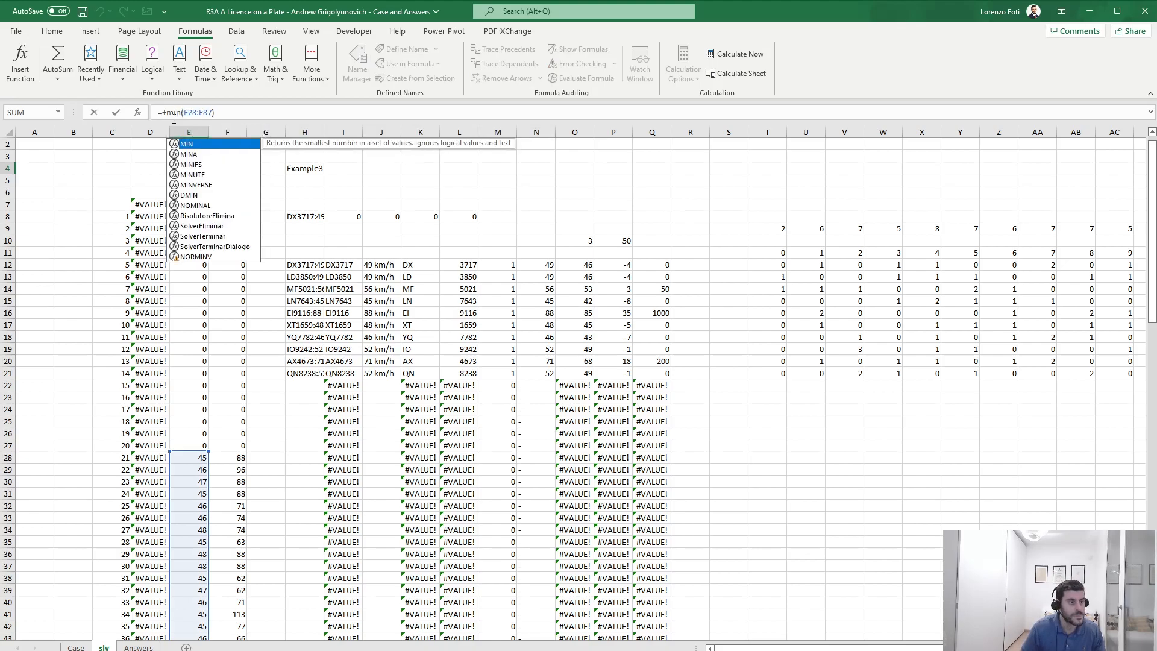
key("Return")
Step: Compare the minimum and maximum speeds of both data tables and reread bonus questions 2 and 3 on the Case sheet
scroll(225, 470, "down", 16)
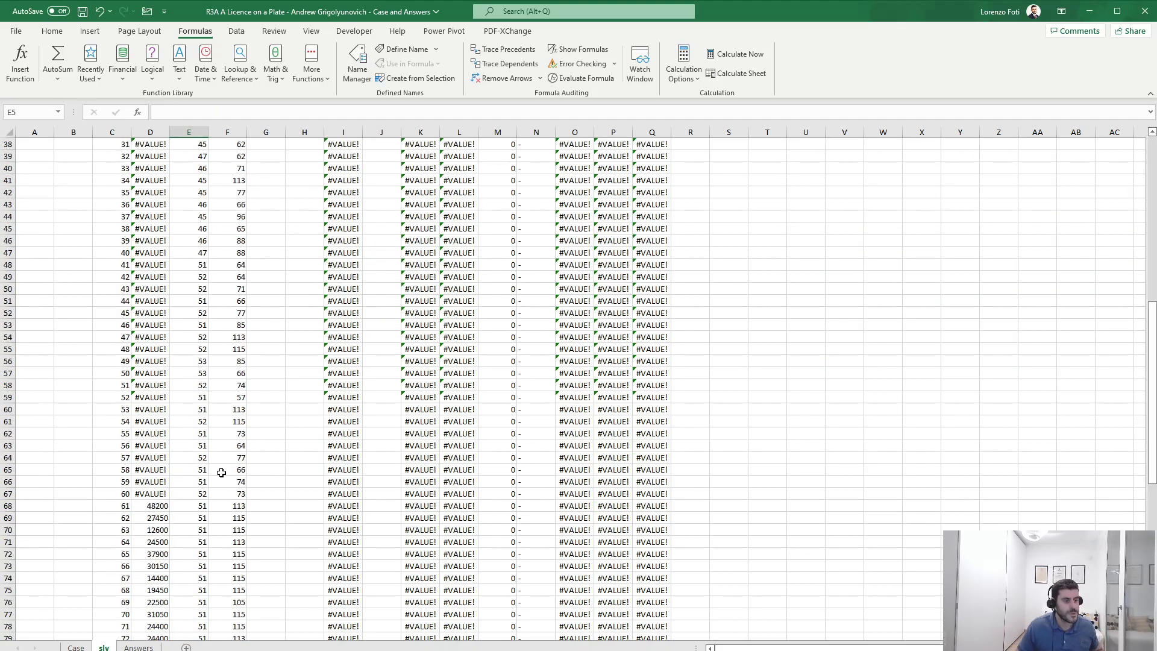
scroll(222, 472, "up", 16)
left_click_drag(844, 481, 1038, 472)
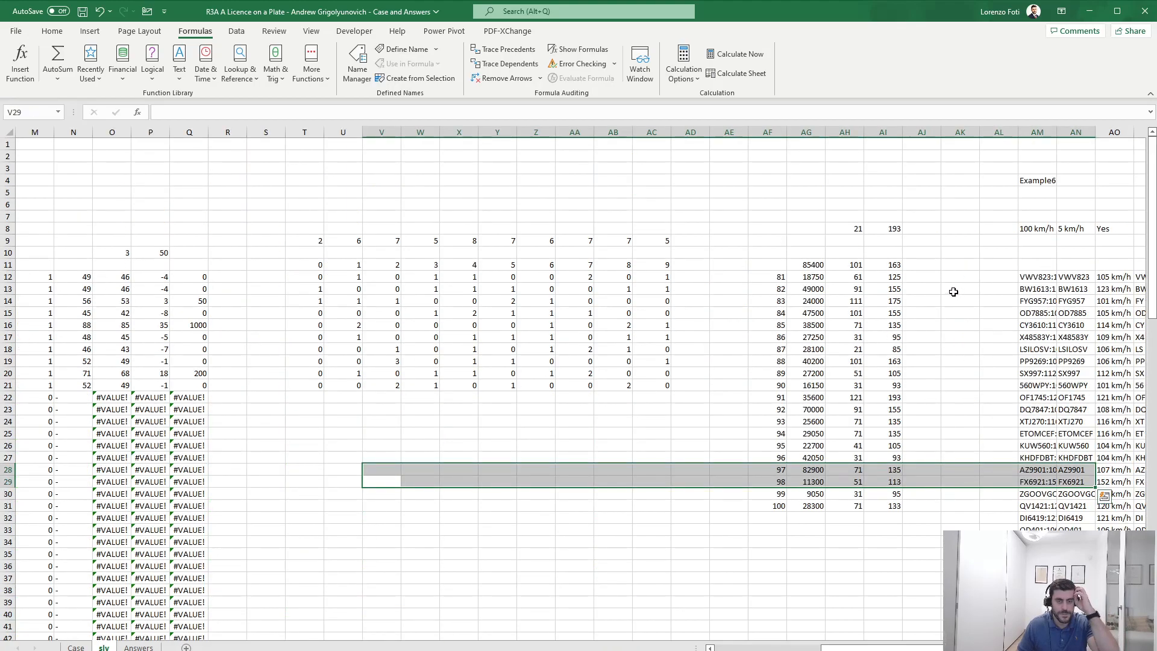
left_click(860, 229)
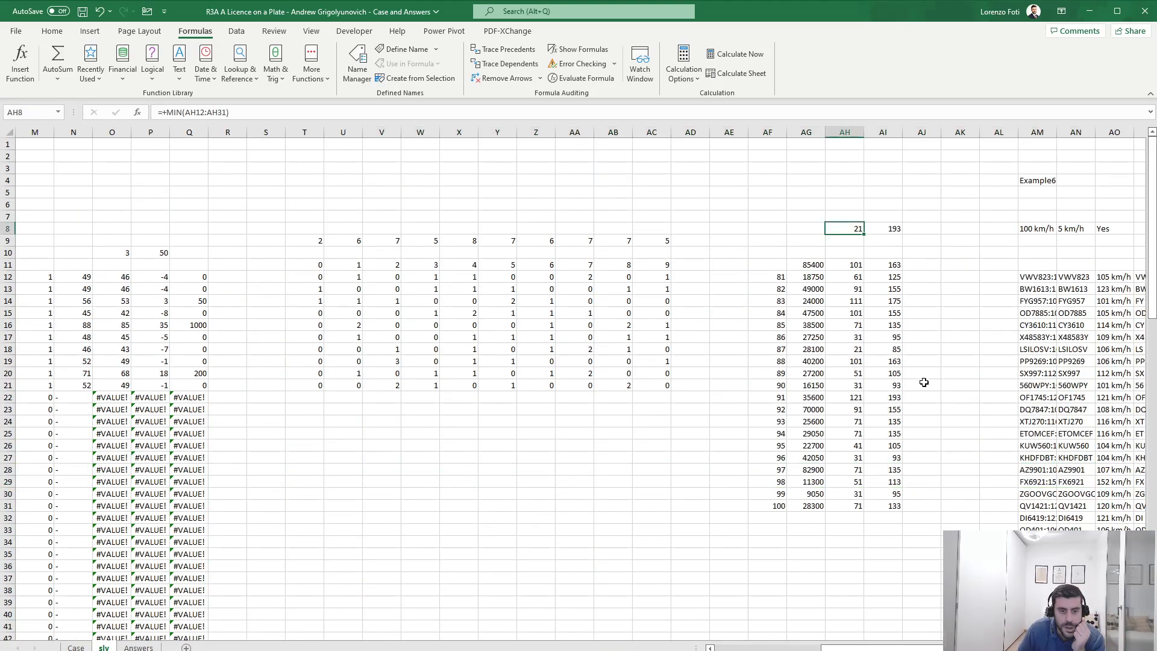
left_click_drag(985, 339, 1109, 342)
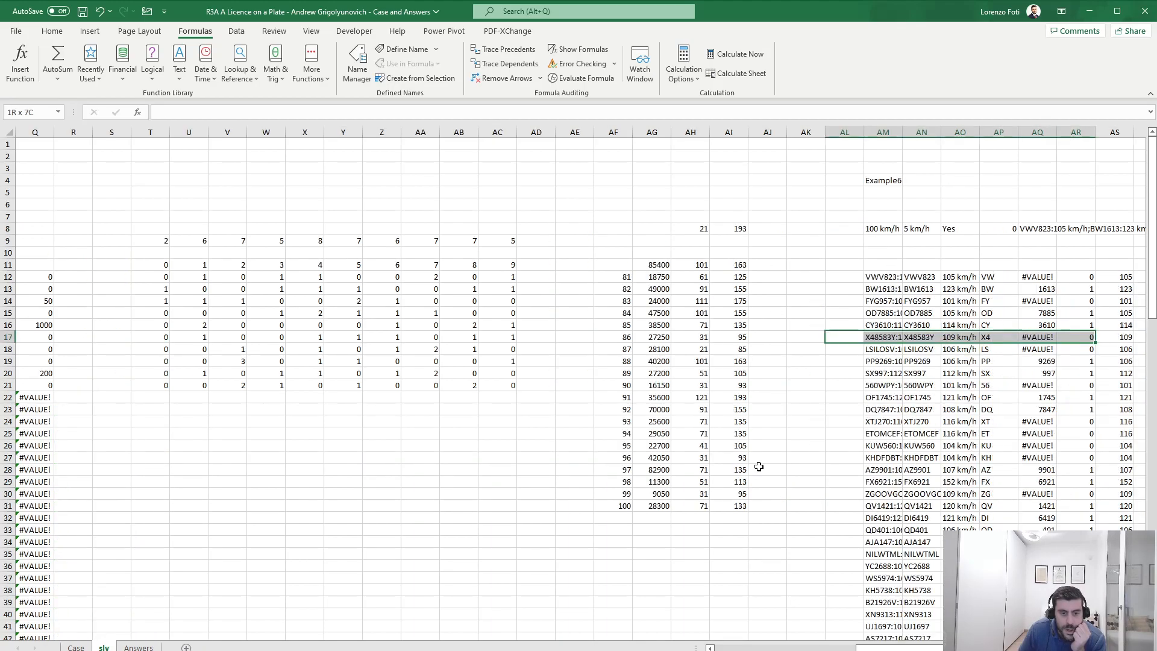
left_click(74, 648)
scroll(170, 598, "up", 20)
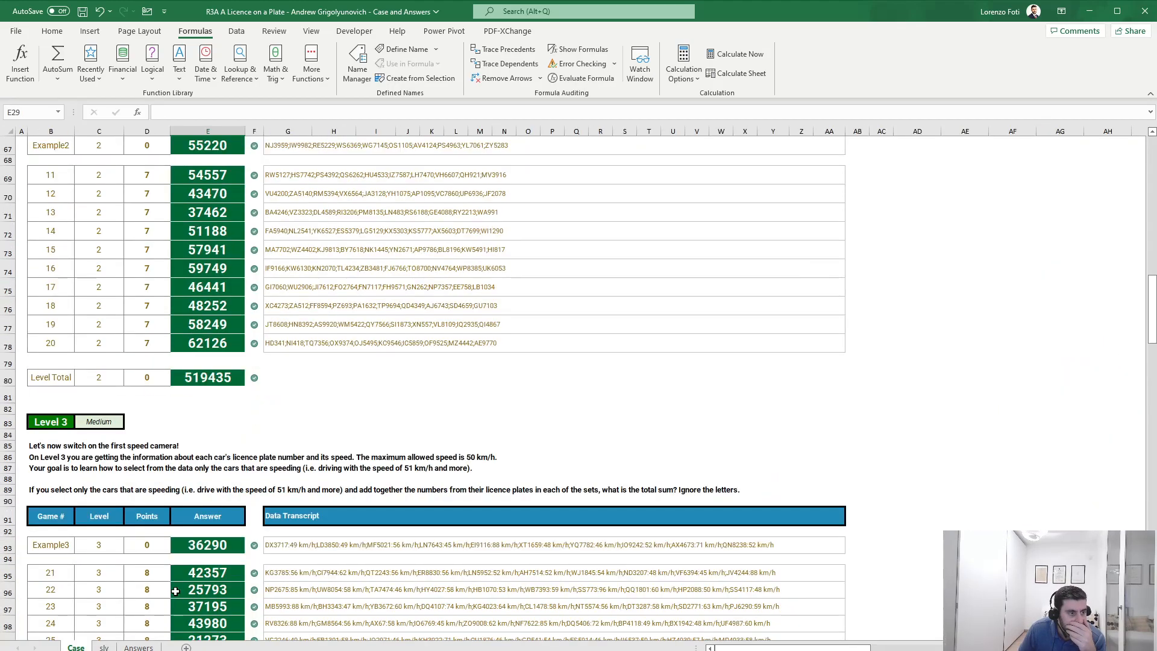
scroll(169, 598, "down", 7)
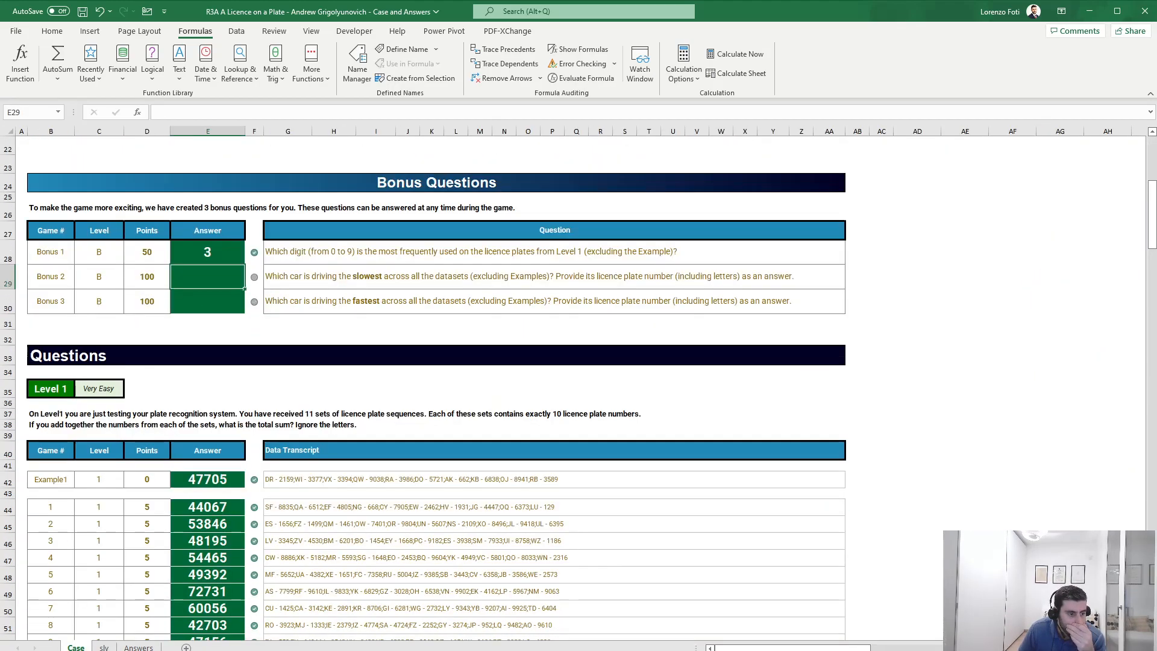
left_click(103, 647)
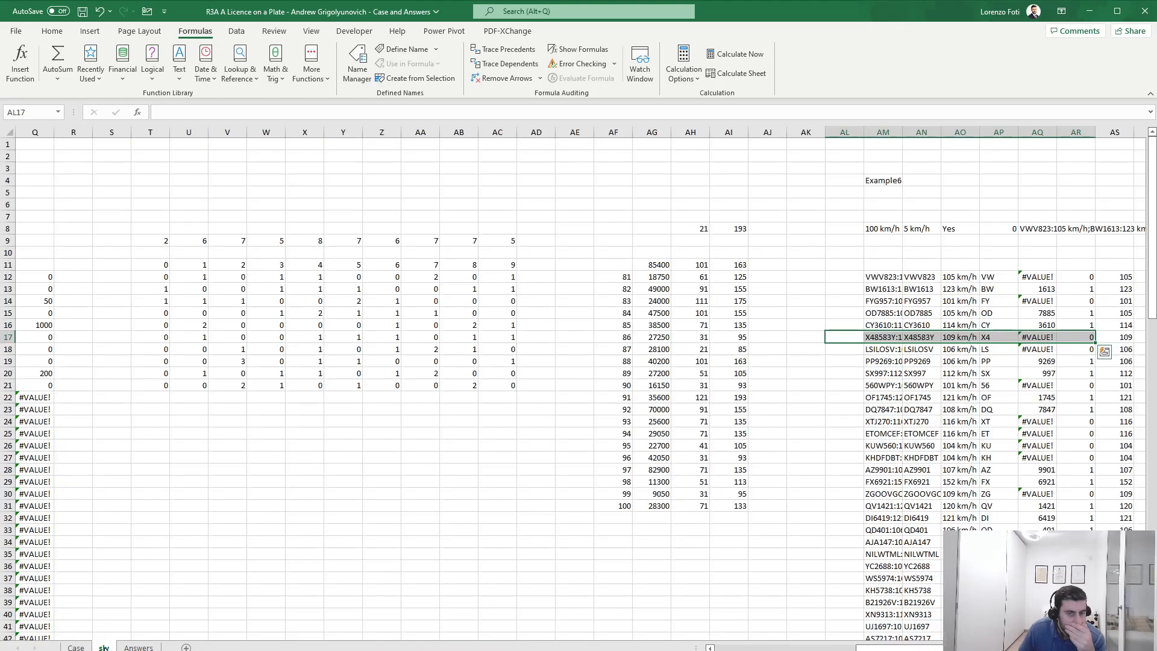
Step: Set the game selector in AM4 to 87 to load the game containing the slowest car
left_click(696, 348)
left_click(883, 179)
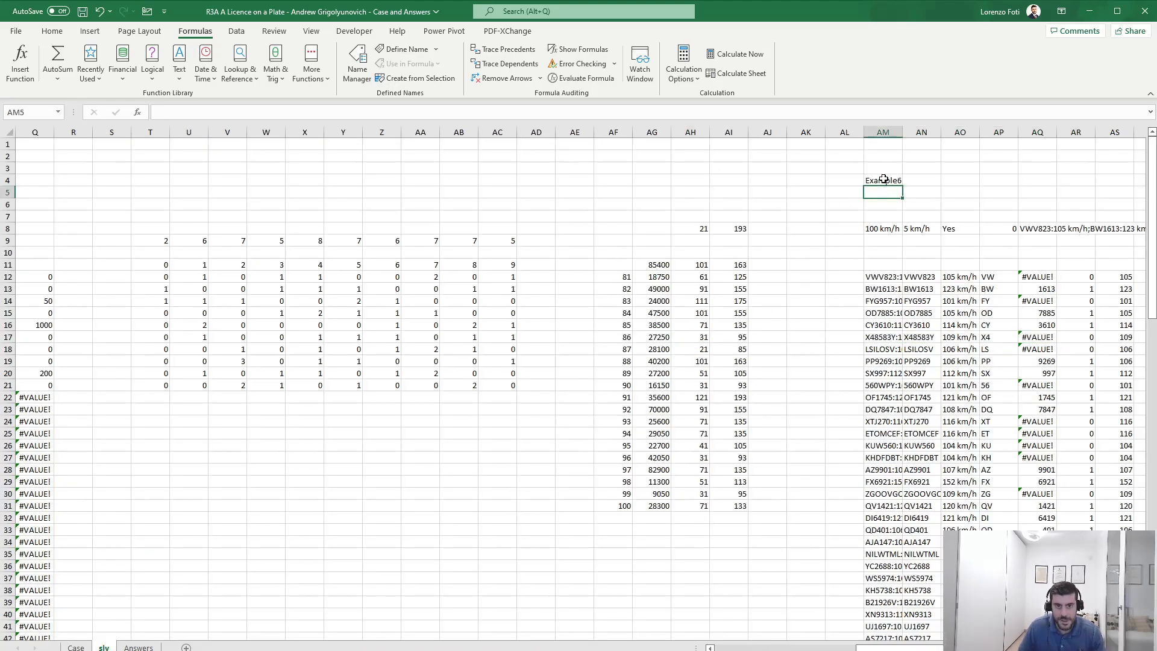
type("87")
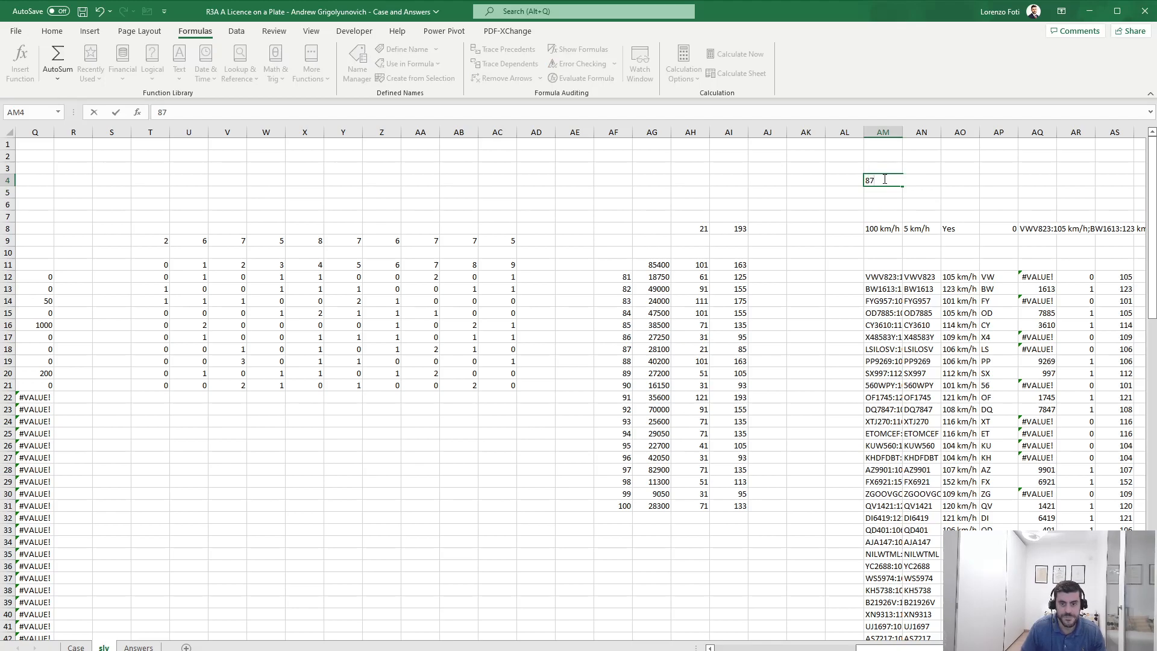
key("Return")
left_click_drag(1123, 449, 1079, 434)
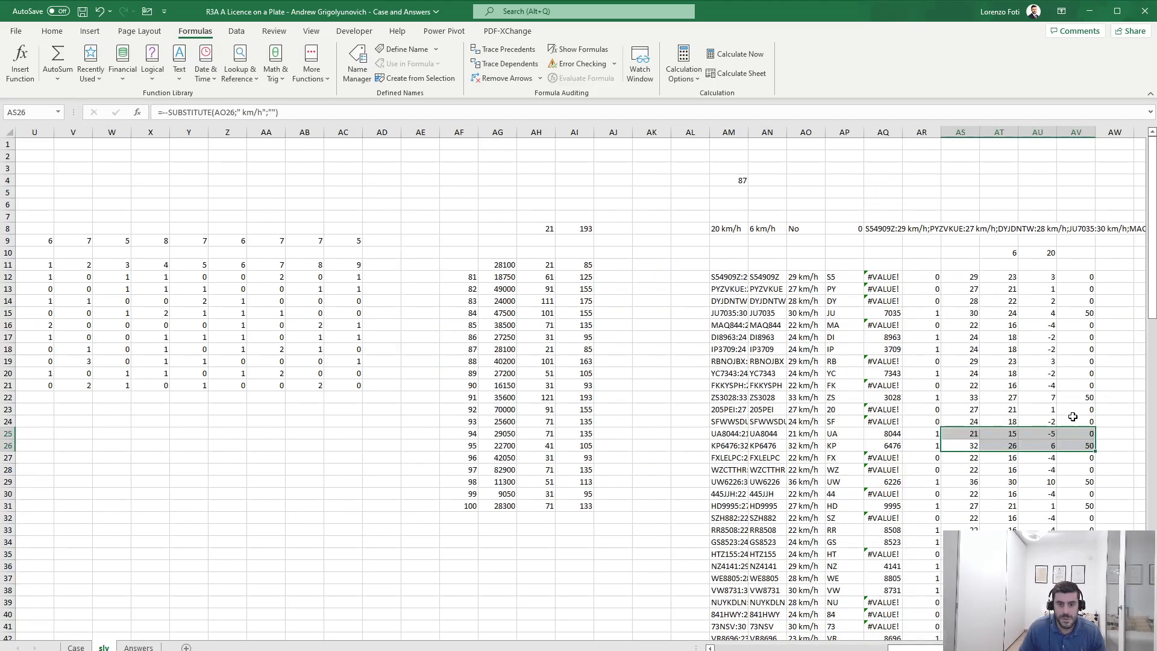
Step: Copy the plate of the 21 km/h car, UA8044, and paste it as a value into the Bonus 2 answer cell E29
left_click(976, 279)
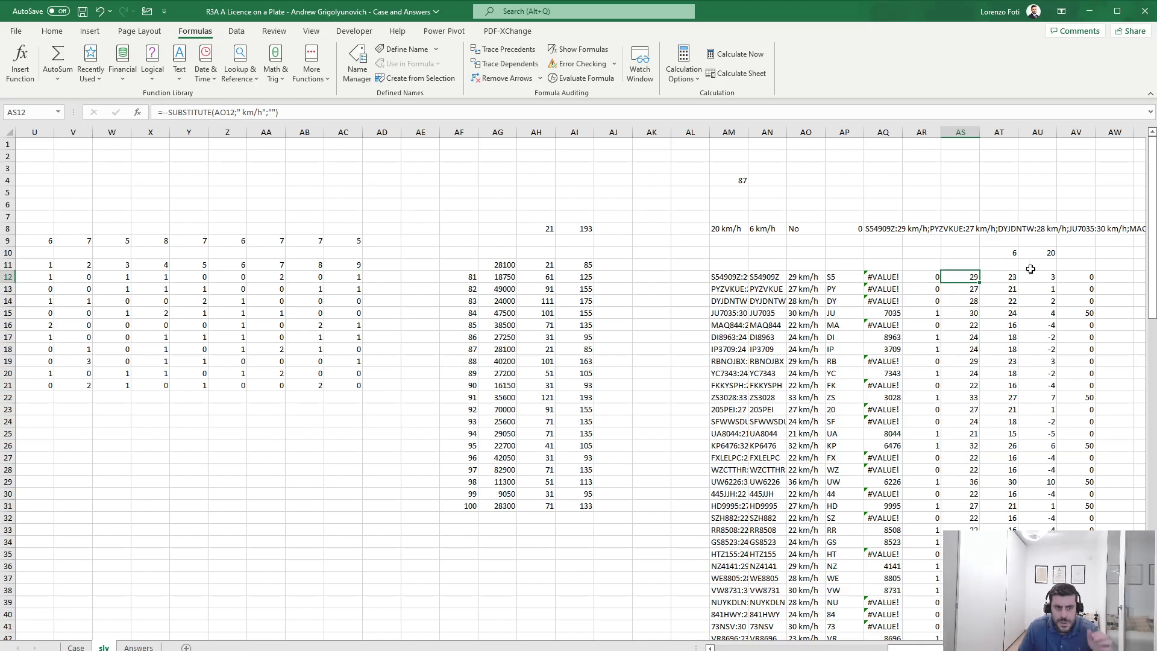
left_click(972, 433)
left_click(771, 434)
key("ctrl+c")
left_click(75, 647)
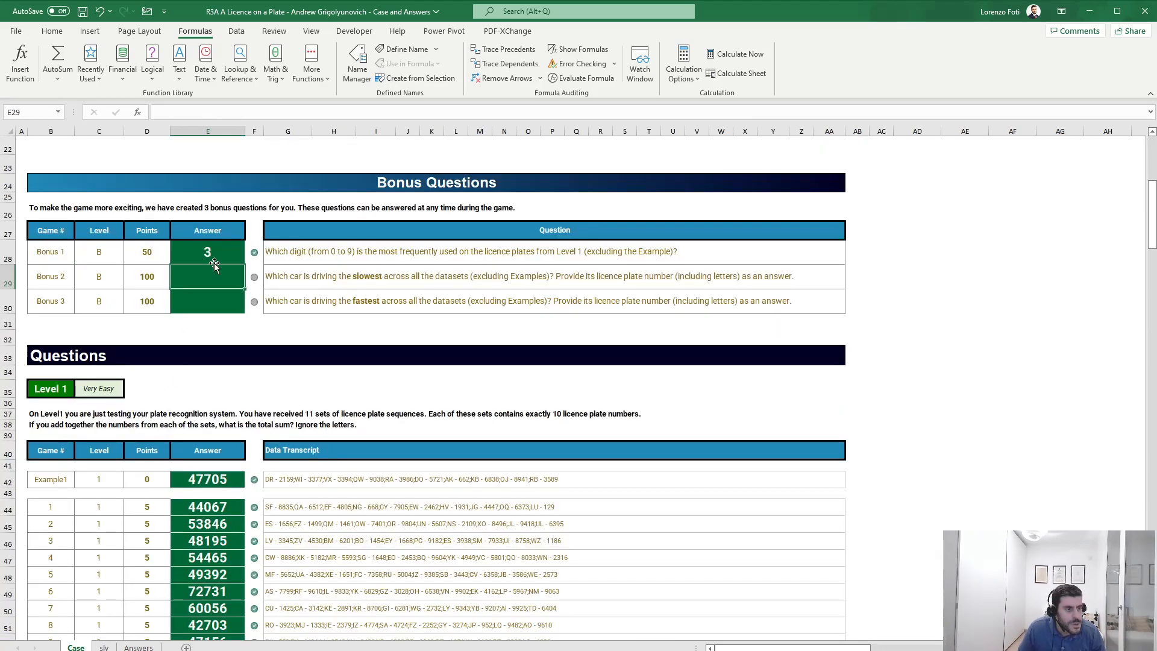
key("alt+h")
key("v")
key("v")
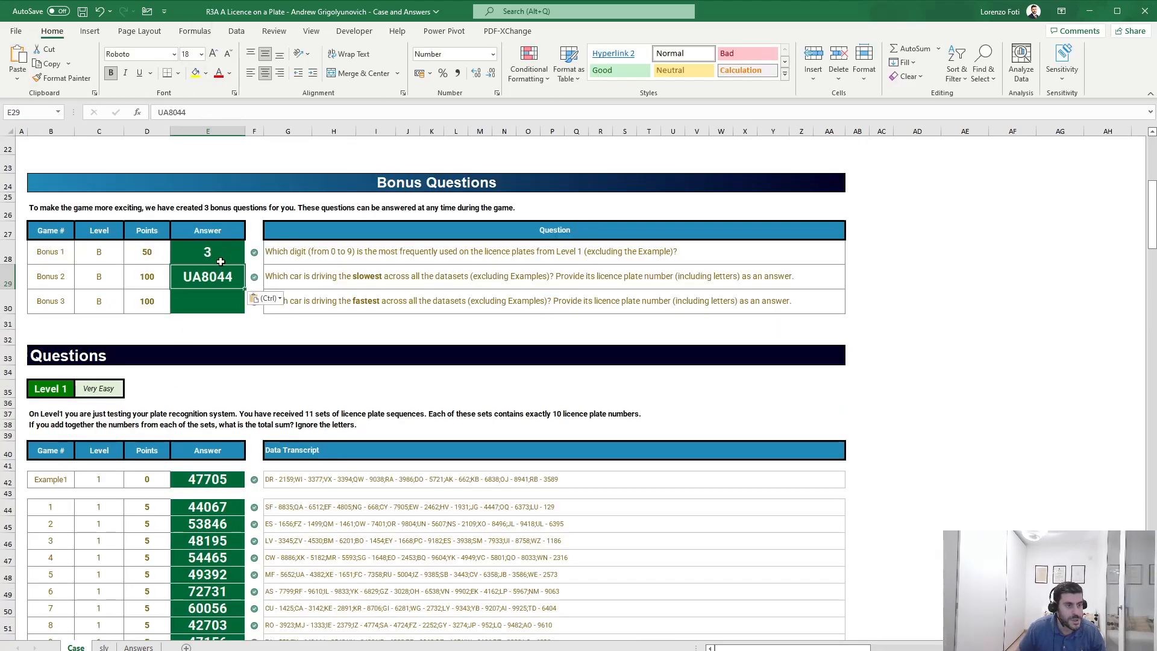
key("Return")
Step: Set the game selector in AM4 on the sly sheet to 91 to load the game containing the fastest car
left_click(105, 648)
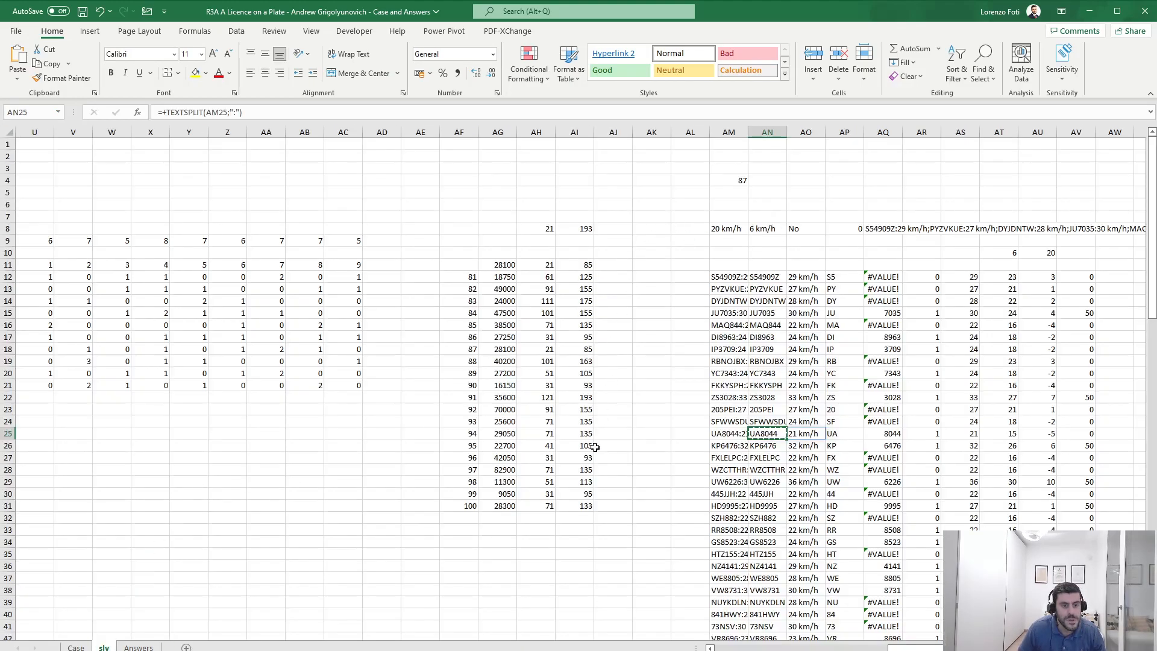
left_click(588, 400)
left_click(743, 181)
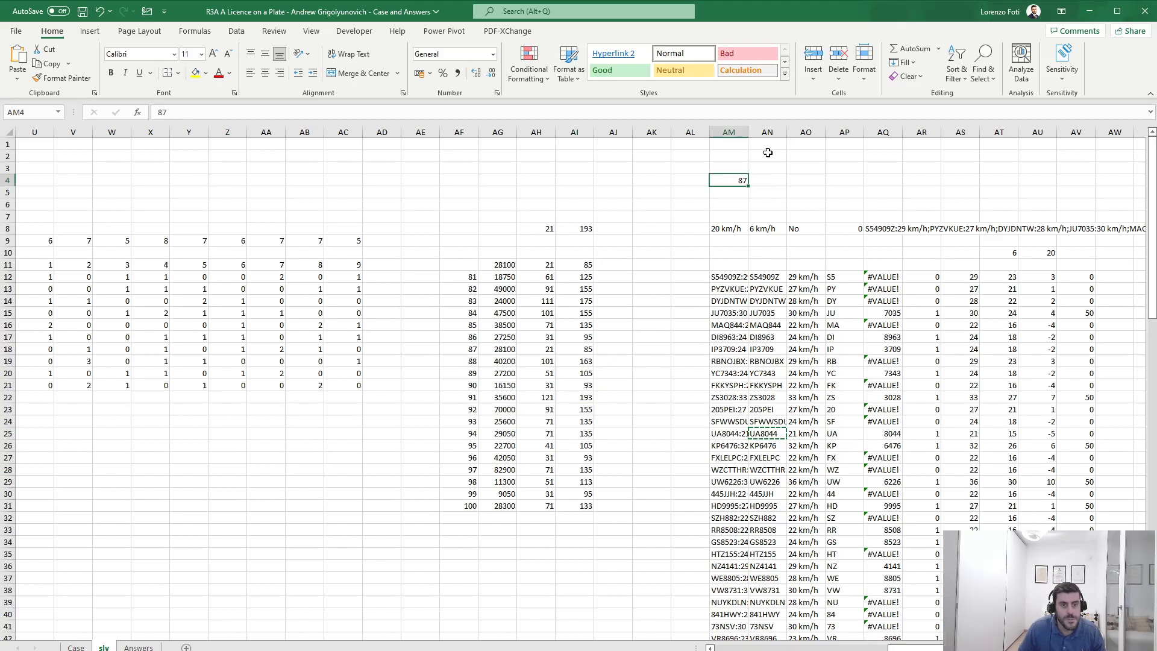
type("91")
key("Return")
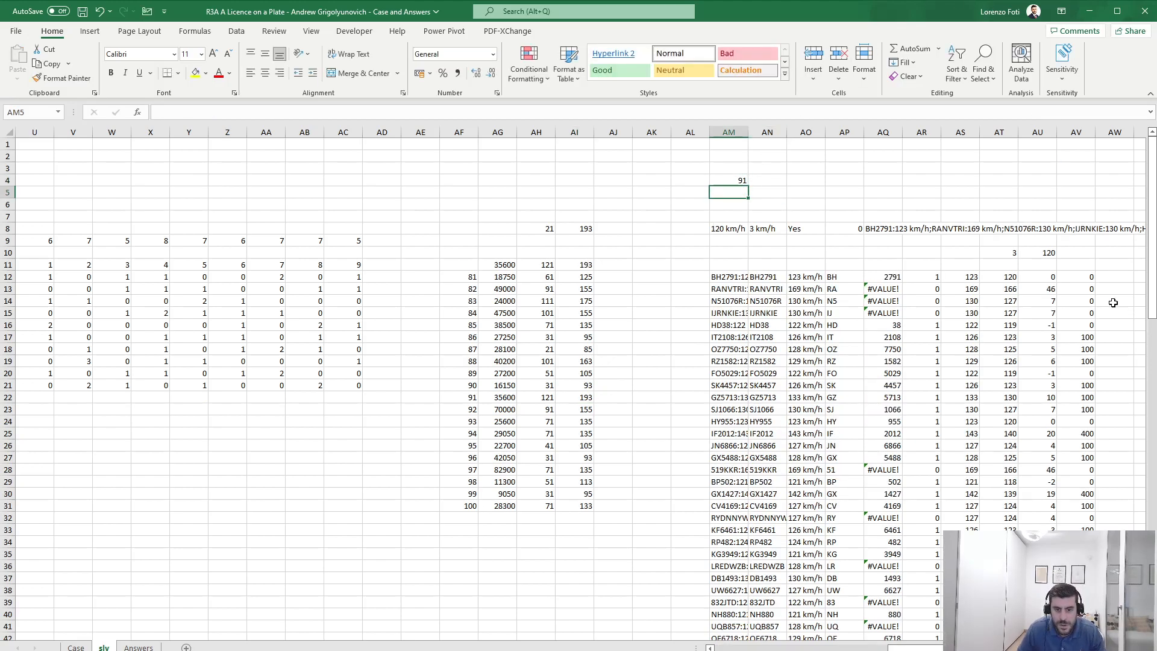
scroll(972, 481, "down", 3)
scroll(972, 481, "down", 9)
scroll(968, 502, "down", 9)
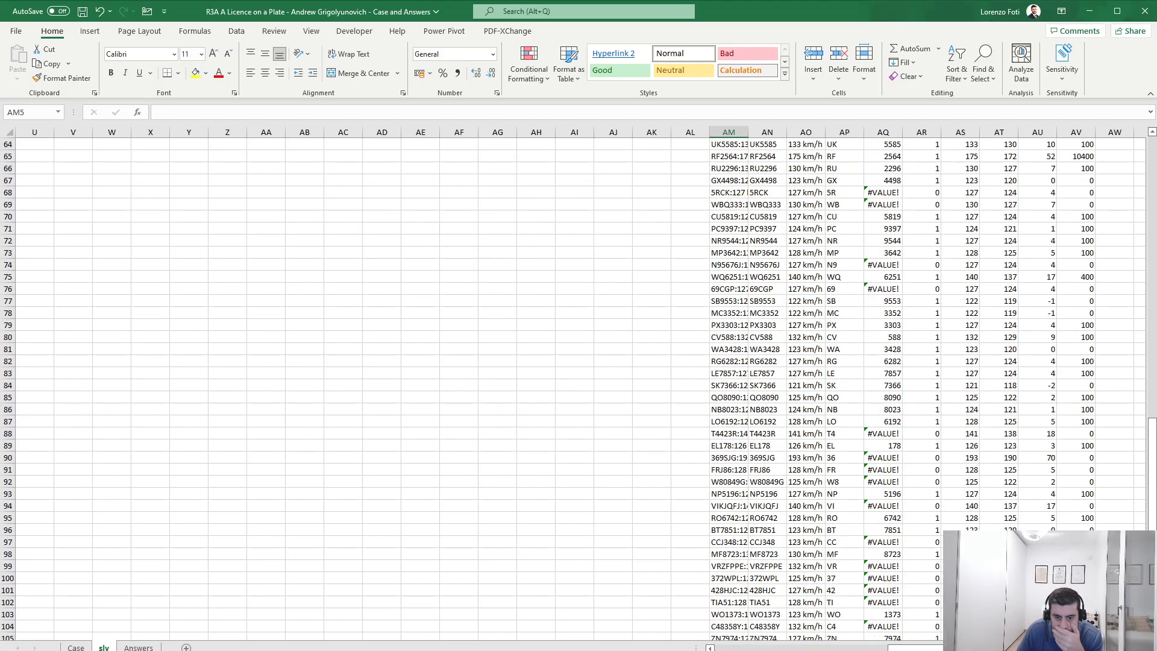
left_click(971, 458)
left_click(777, 459)
key("ctrl+c")
left_click(76, 647)
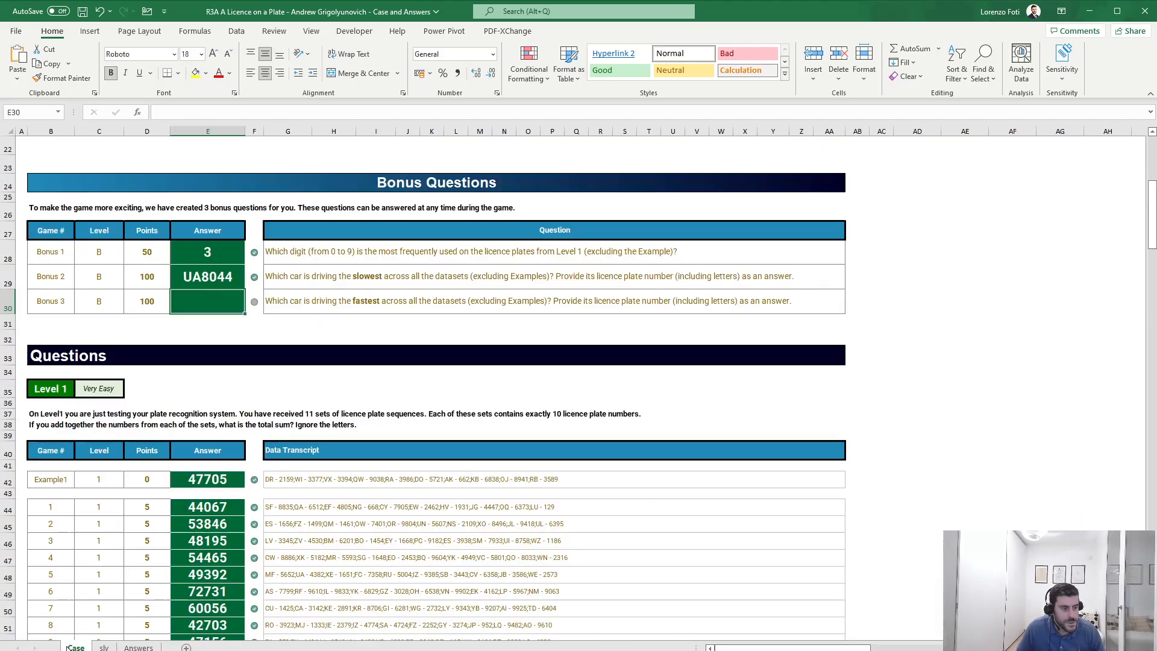
right_click(214, 301)
left_click(263, 364)
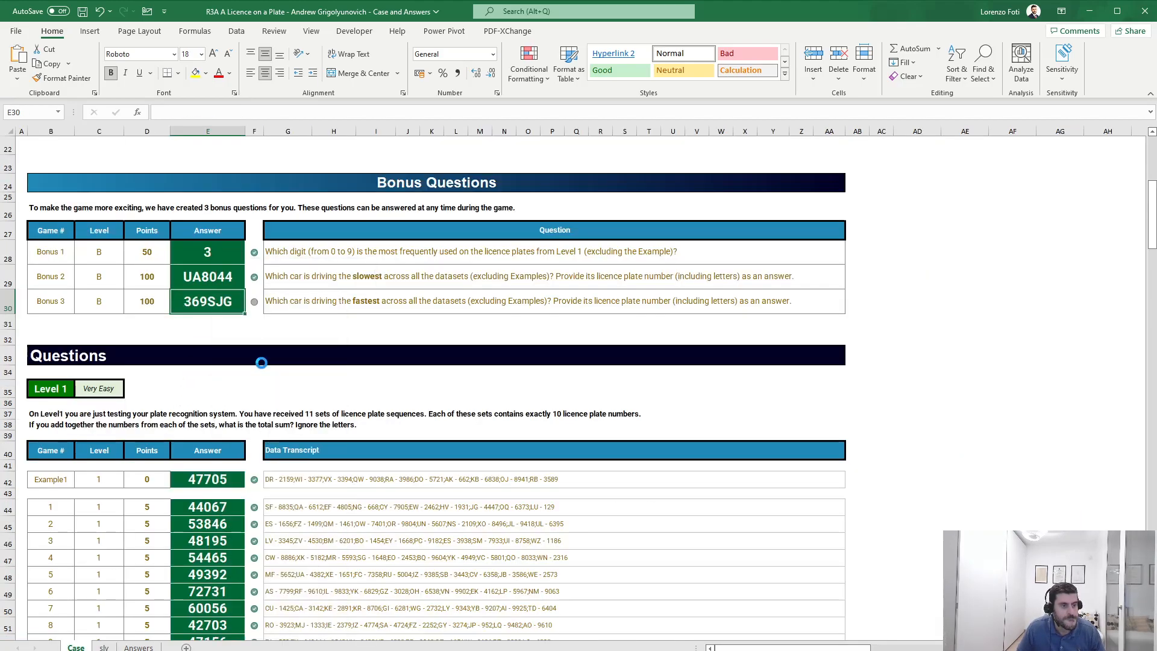
left_click(238, 335)
scroll(238, 335, "up", 7)
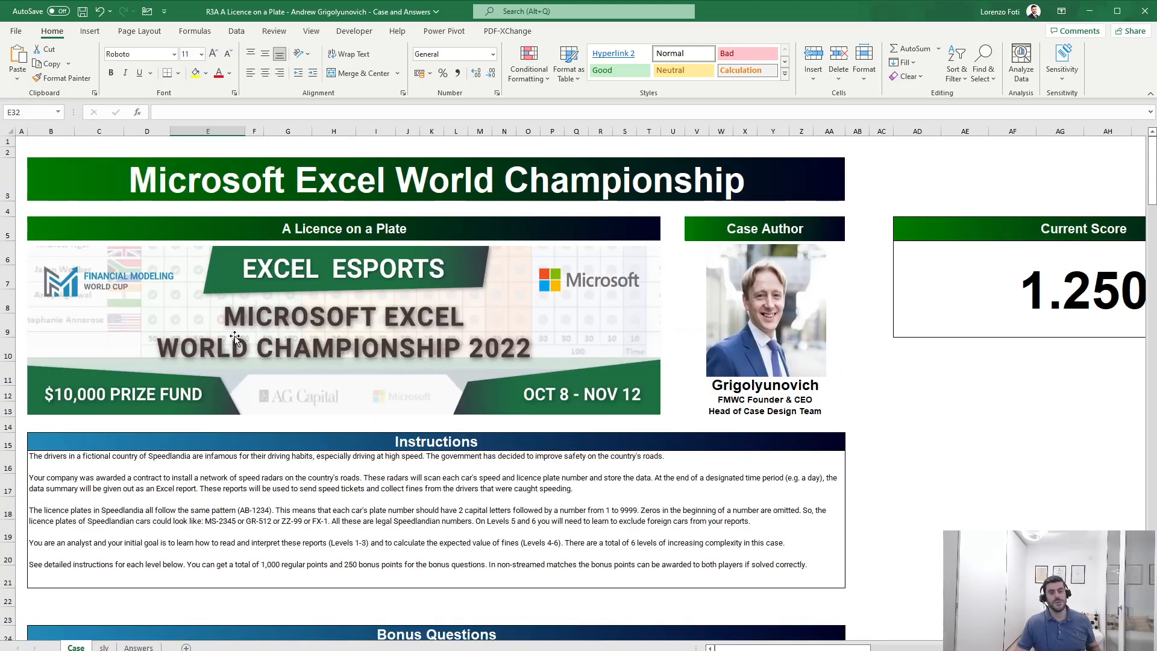